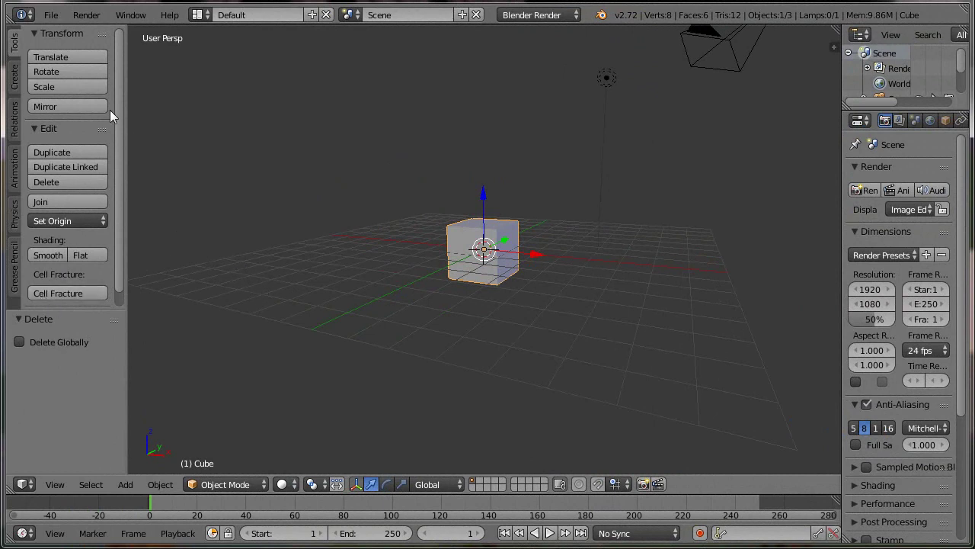
Step: Find 'extr' in the add-ons list, enable Add Mesh: Extra Objects, and save user settings
{"action": "left_click", "coordinate": [51, 17]}
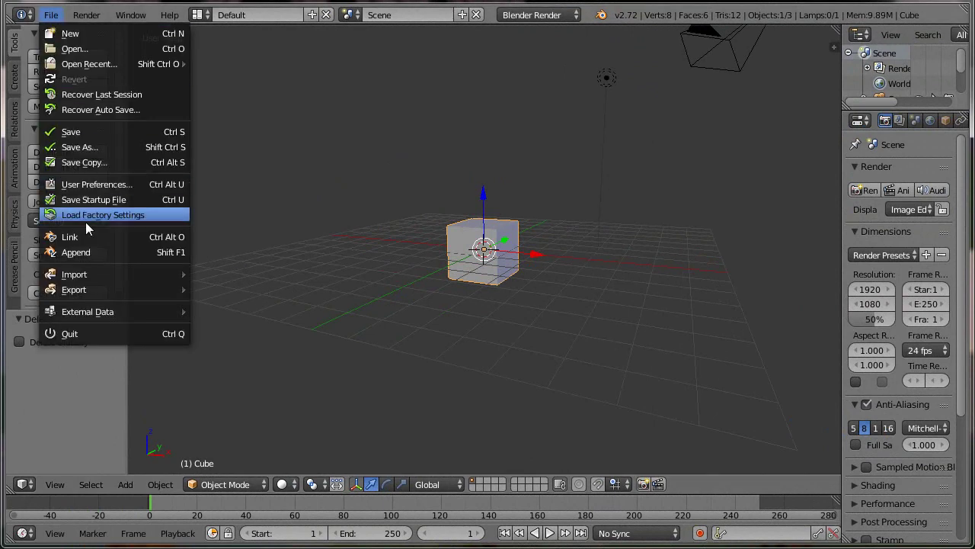
{"action": "left_click", "coordinate": [82, 187]}
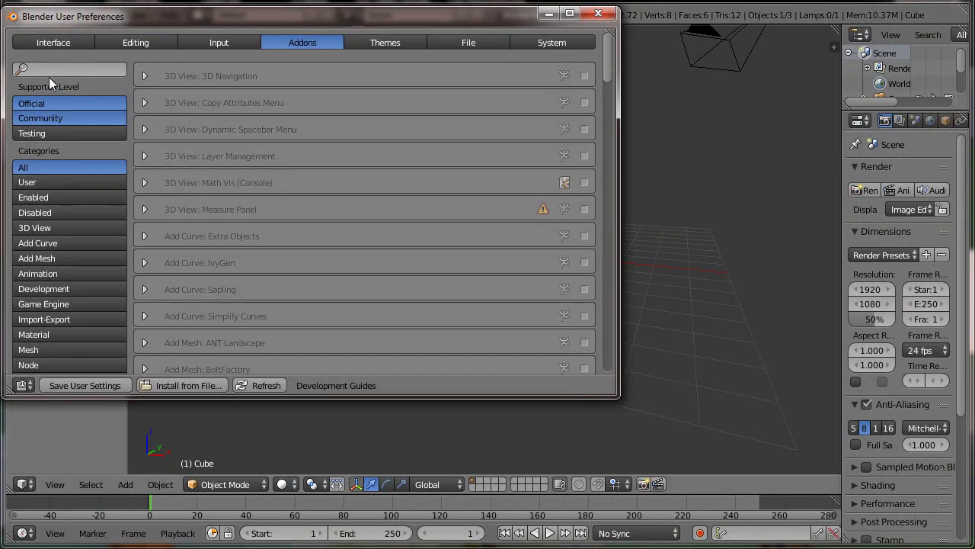
{"action": "left_click", "coordinate": [48, 69]}
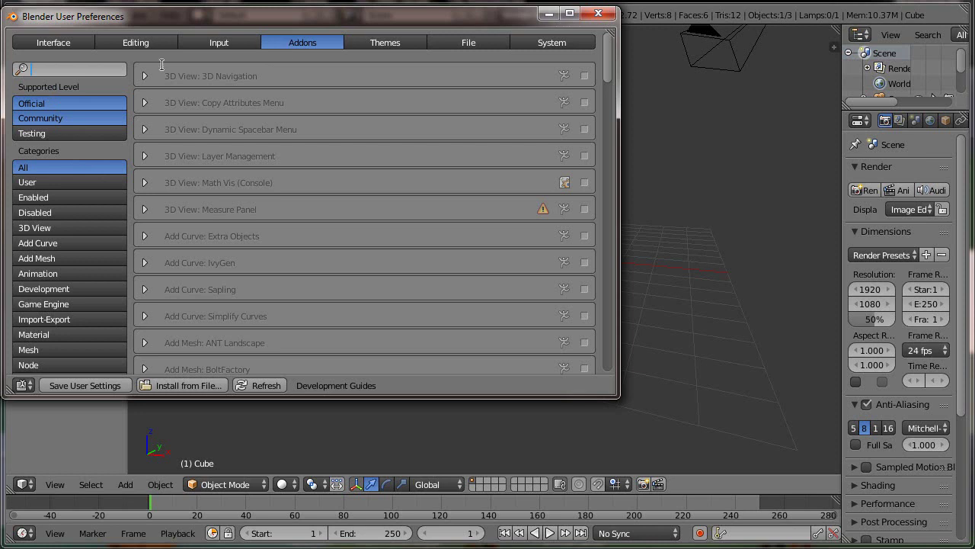
{"action": "type", "text": "ex"}
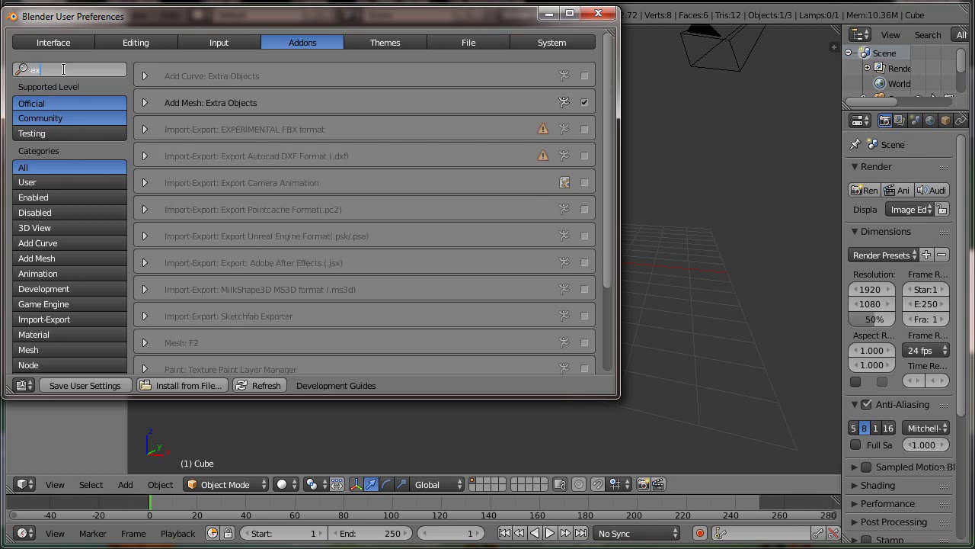
{"action": "type", "text": "tr"}
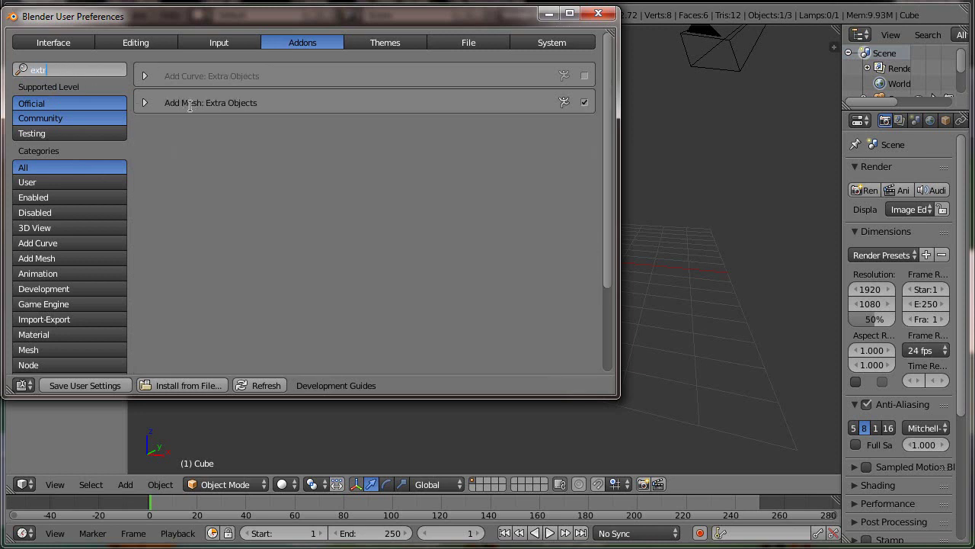
{"action": "left_click", "coordinate": [246, 105]}
{"action": "left_click", "coordinate": [145, 103]}
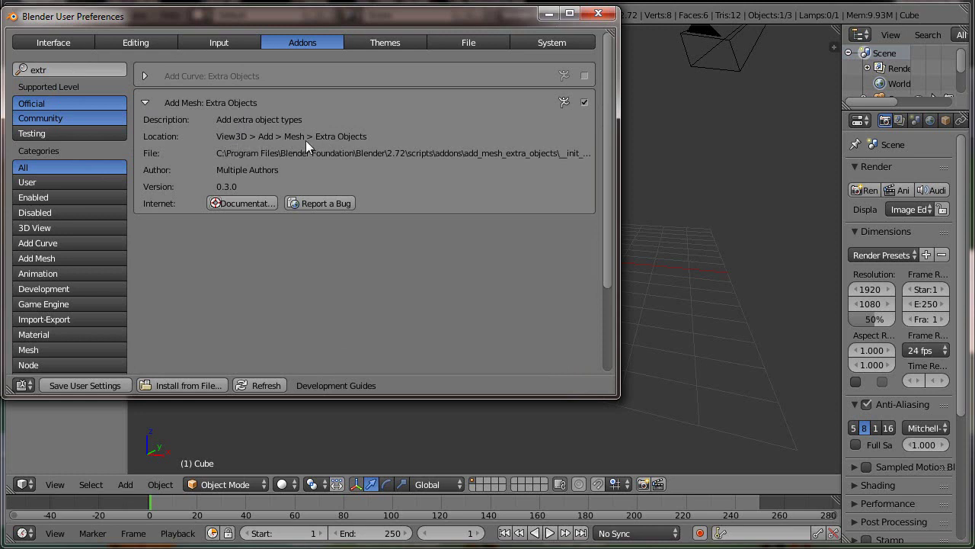
{"action": "left_click", "coordinate": [145, 103]}
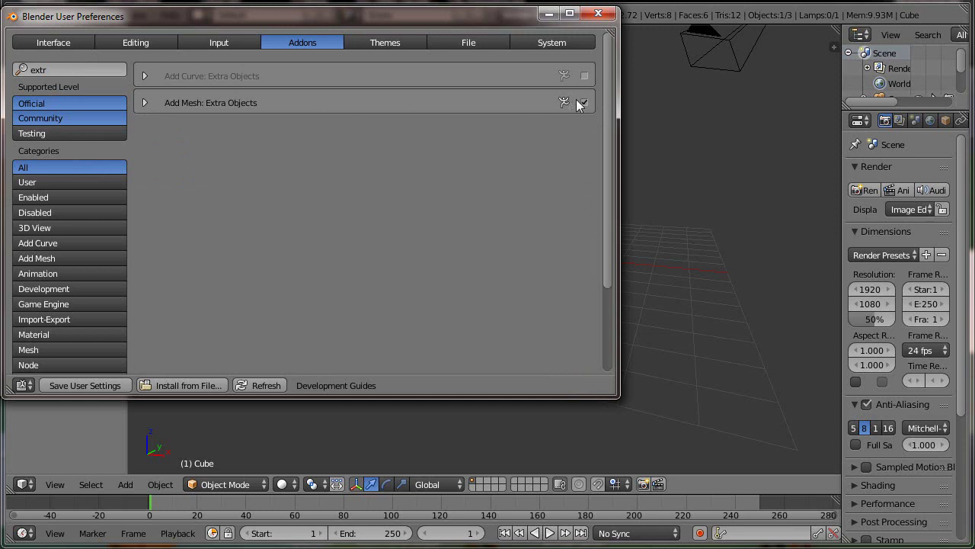
{"action": "left_click", "coordinate": [84, 386]}
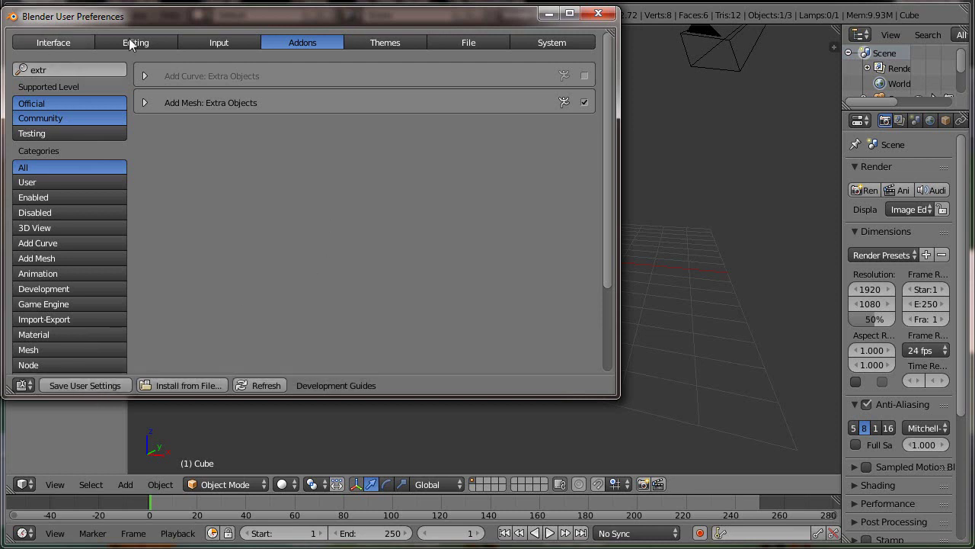
{"action": "left_click", "coordinate": [597, 15]}
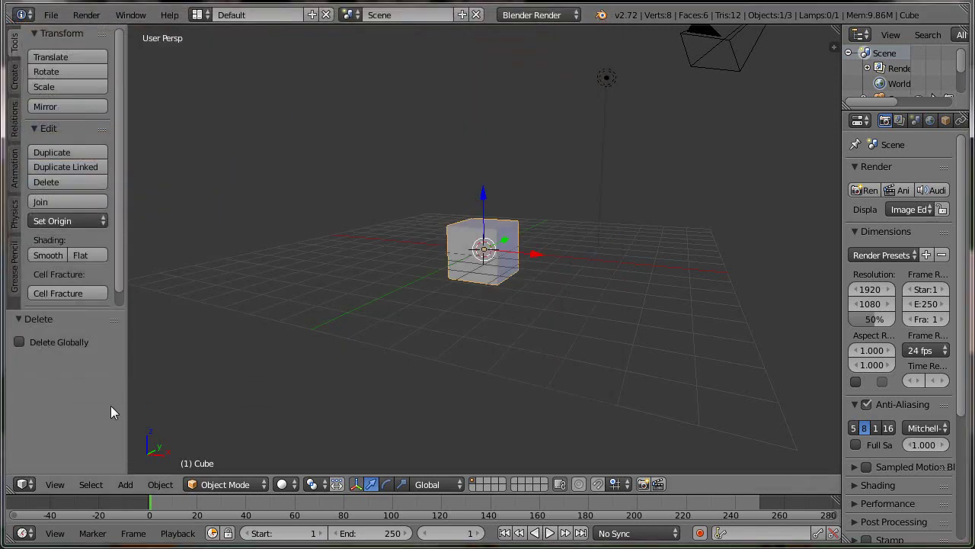
Step: Add a Diamond mesh and move it along Y to -4.886, outside the cube
{"action": "left_click", "coordinate": [125, 485]}
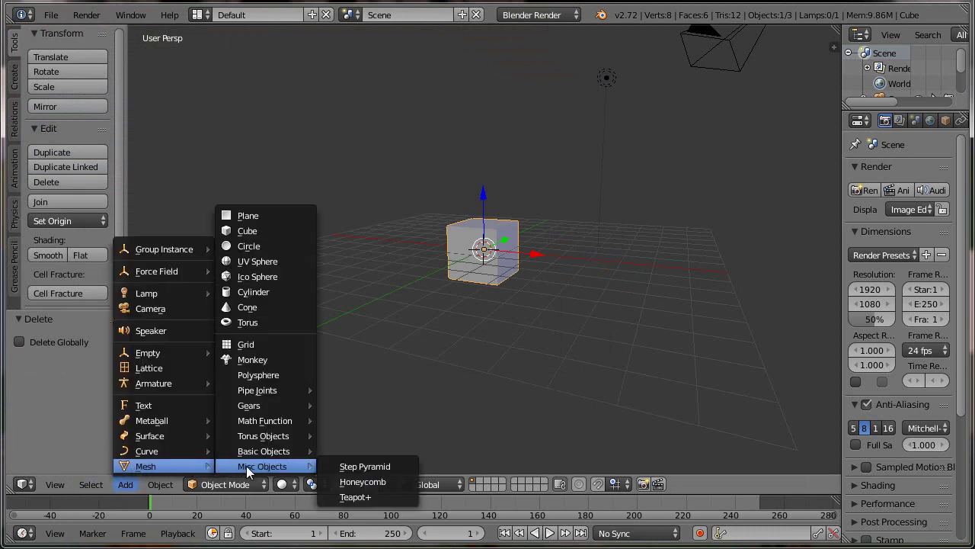
{"action": "mouse_move", "coordinate": [264, 451]}
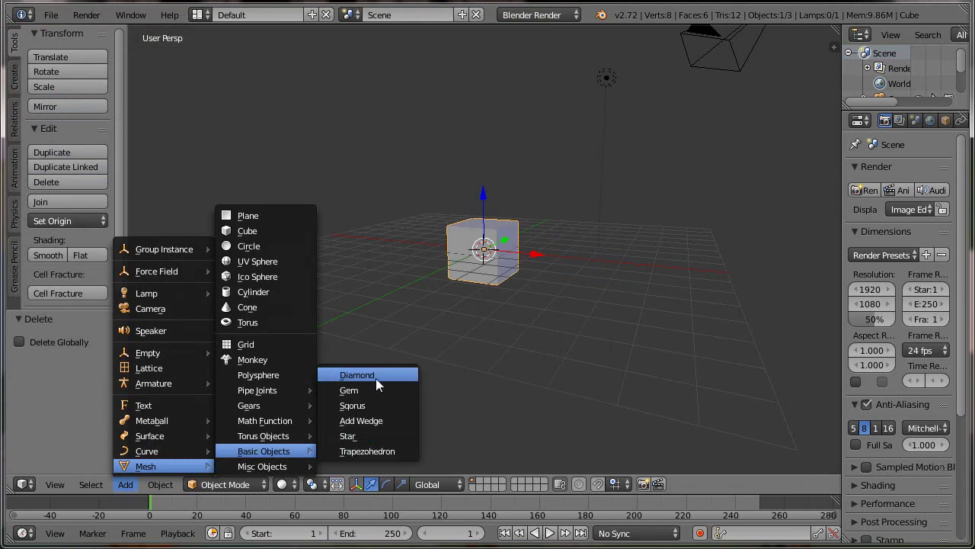
{"action": "left_click", "coordinate": [375, 378]}
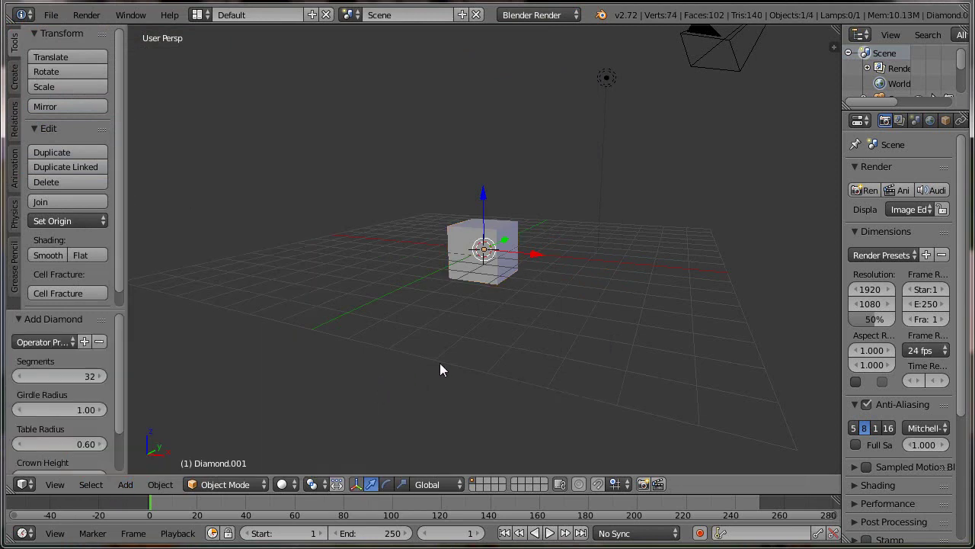
{"action": "key", "text": "g"}
{"action": "key", "text": "y"}
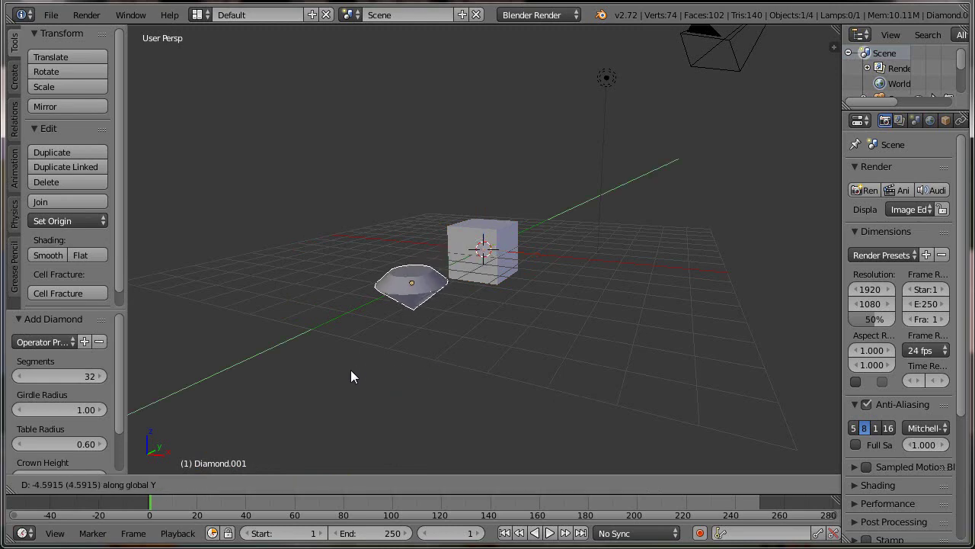
{"action": "left_click", "coordinate": [349, 377]}
Step: Zoom and orbit the view to inspect the diamond beside the cube
{"action": "scroll", "coordinate": [404, 410], "scroll_direction": "up", "scroll_amount": 1}
{"action": "scroll", "coordinate": [404, 410], "scroll_direction": "up", "scroll_amount": 3}
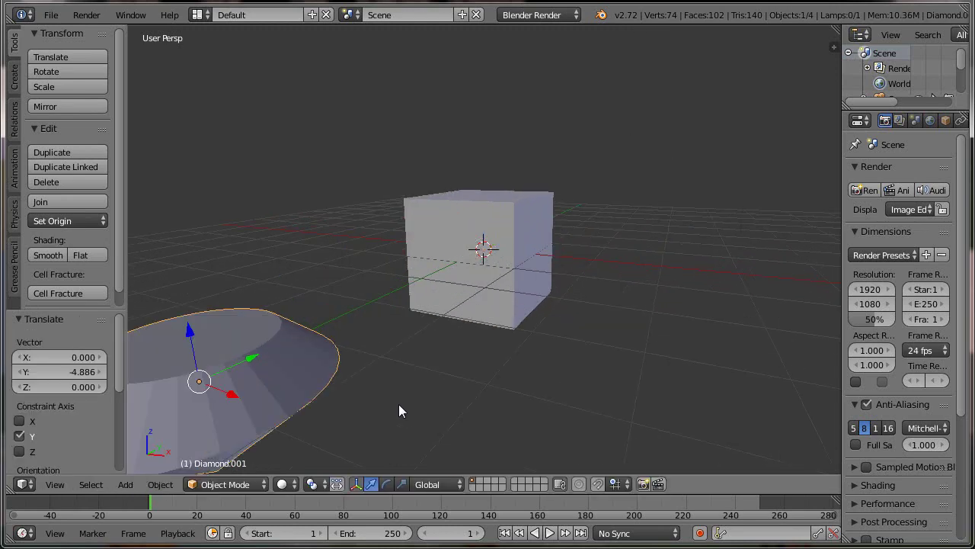
{"action": "mouse_move", "coordinate": [362, 414]}
{"action": "middle_mouse_down"}
{"action": "mouse_move", "coordinate": [417, 389]}
{"action": "mouse_move", "coordinate": [418, 398]}
{"action": "mouse_move", "coordinate": [394, 398]}
{"action": "mouse_move", "coordinate": [409, 401]}
{"action": "middle_mouse_up"}
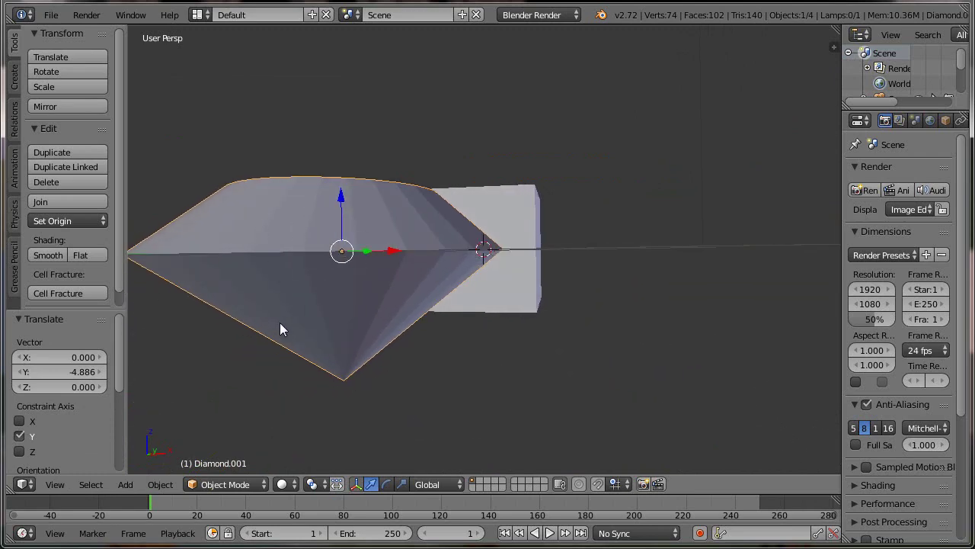
{"action": "scroll", "coordinate": [280, 323], "scroll_direction": "down", "scroll_amount": 1}
{"action": "scroll", "coordinate": [285, 327], "scroll_direction": "down", "scroll_amount": 2}
{"action": "scroll", "coordinate": [286, 326], "scroll_direction": "down", "scroll_amount": 3}
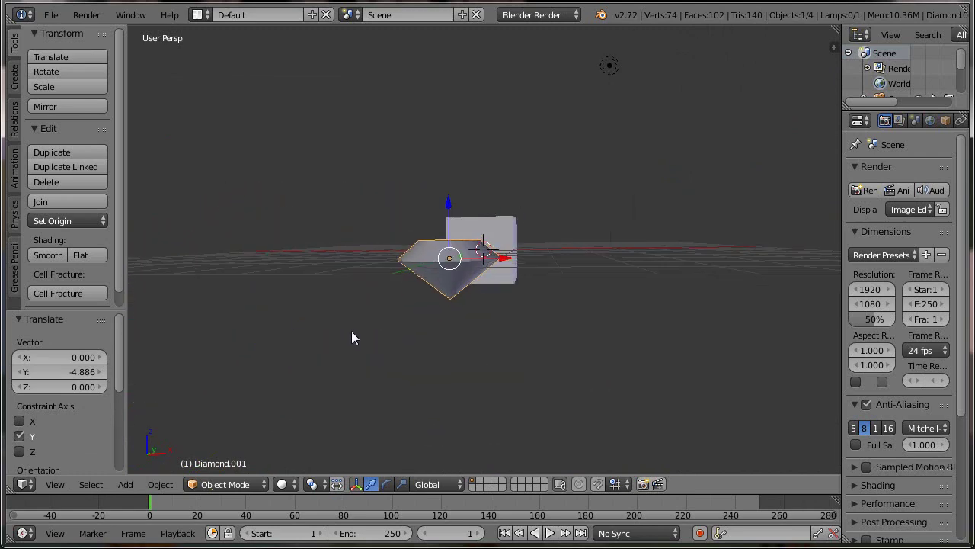
{"action": "middle_click_drag", "start_coordinate": [352, 338], "coordinate": [438, 351]}
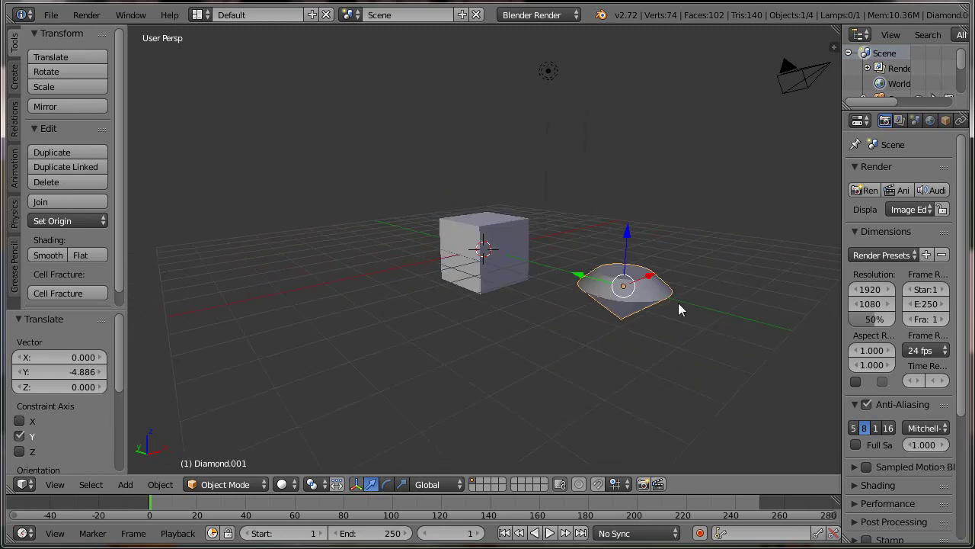
{"action": "scroll", "coordinate": [689, 364], "scroll_direction": "up", "scroll_amount": 2}
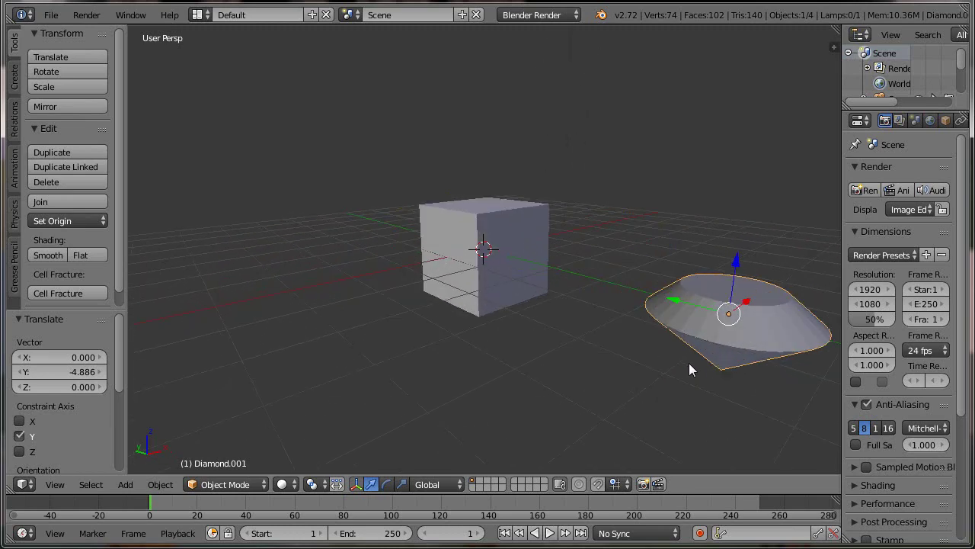
{"action": "scroll", "coordinate": [688, 364], "scroll_direction": "up", "scroll_amount": 1}
Step: Delete the diamond, cube and lamp one by one, then switch to Front Ortho view
{"action": "key", "text": "x"}
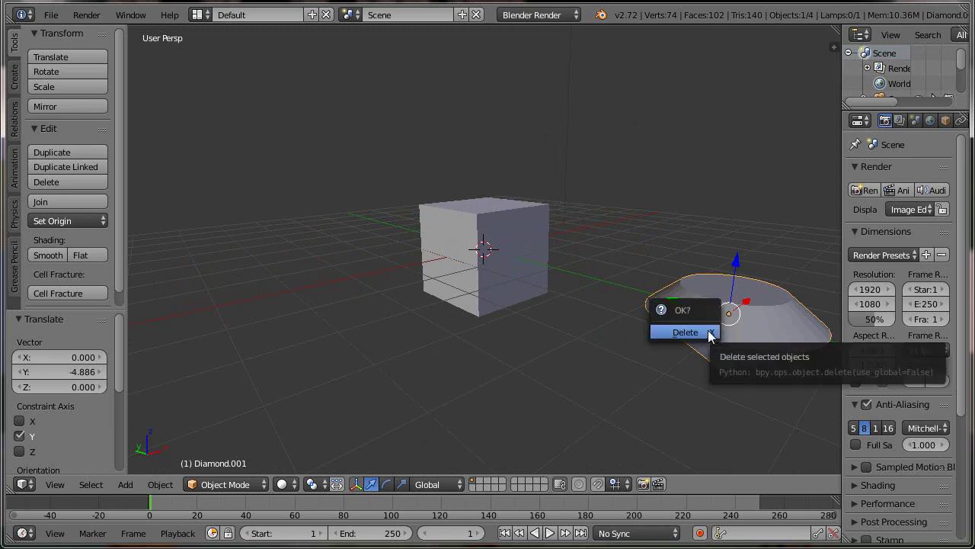
{"action": "left_click", "coordinate": [707, 331]}
{"action": "right_click", "coordinate": [522, 221]}
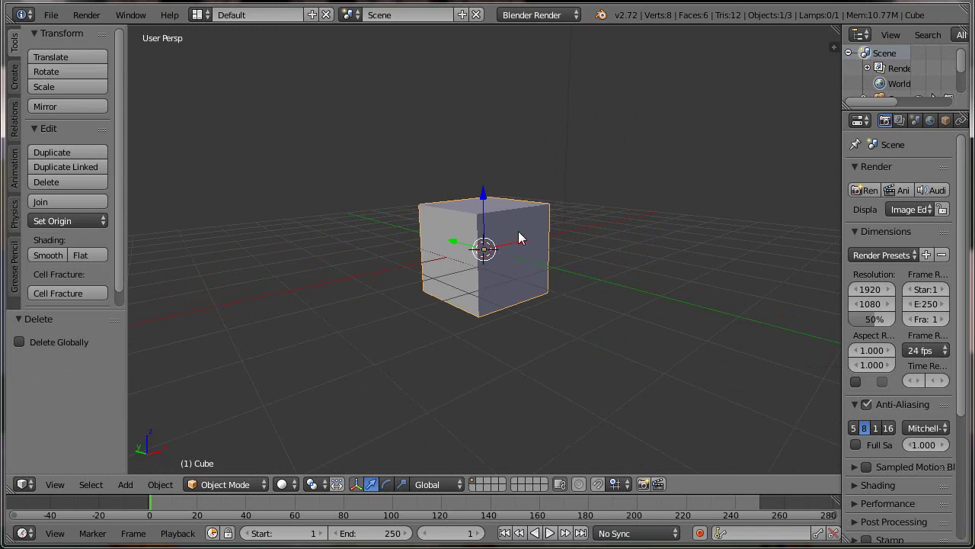
{"action": "key", "text": "x"}
{"action": "left_click", "coordinate": [521, 233]}
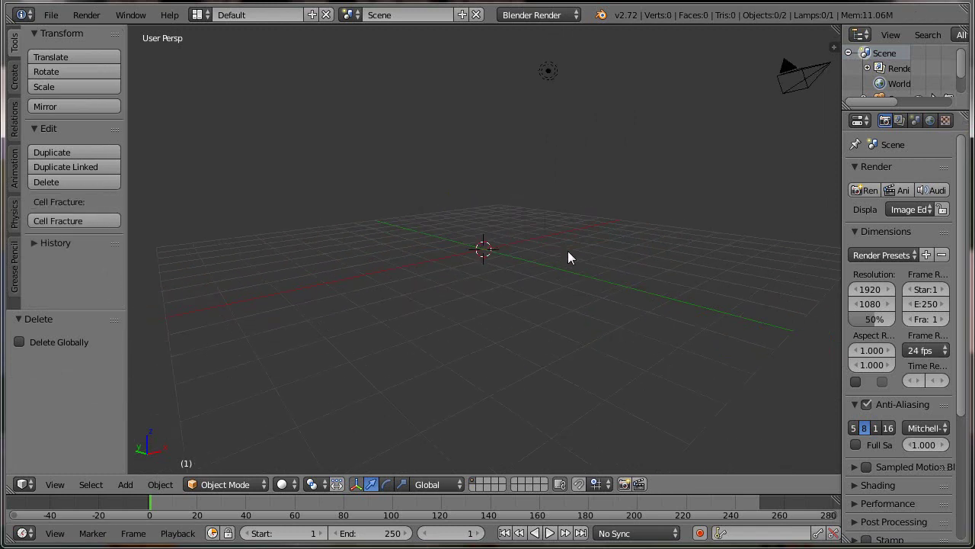
{"action": "right_click", "coordinate": [549, 71]}
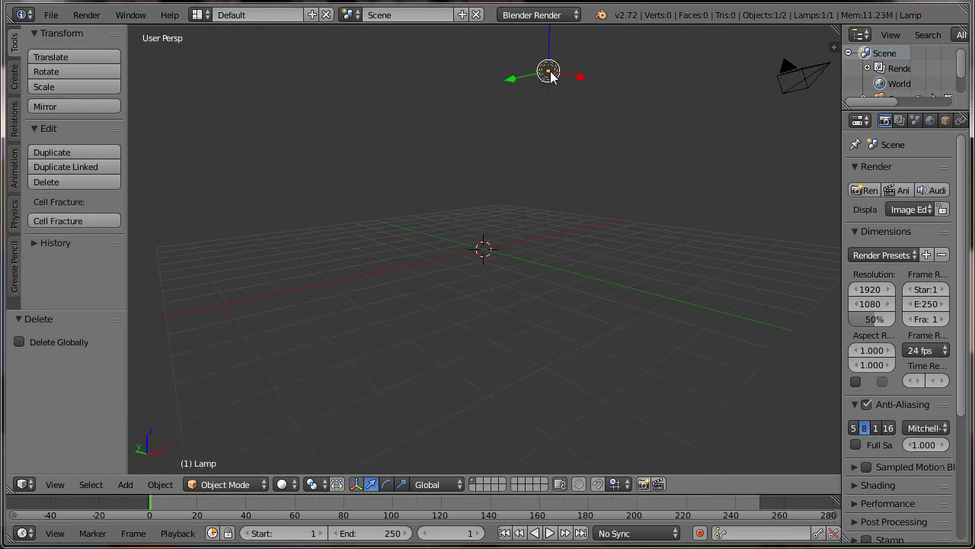
{"action": "key", "text": "x"}
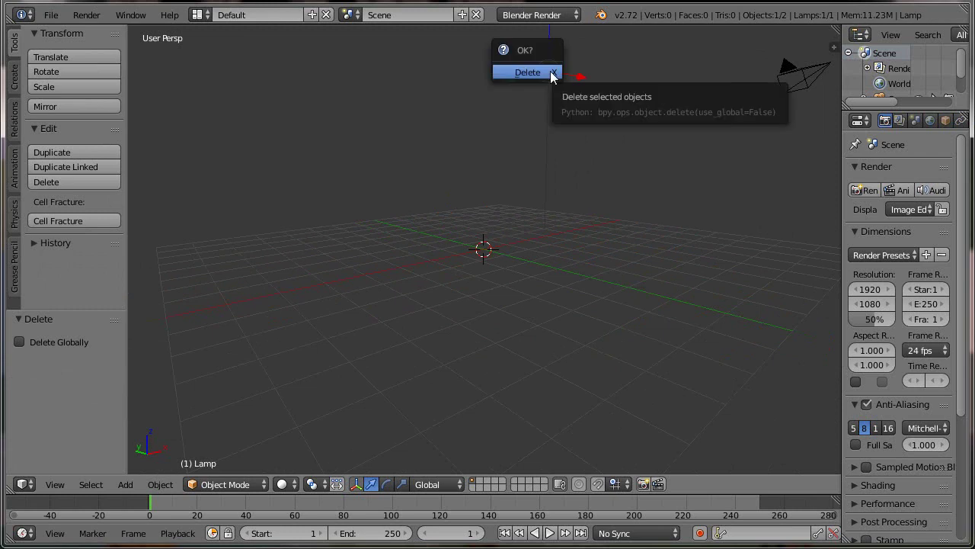
{"action": "left_click", "coordinate": [550, 72]}
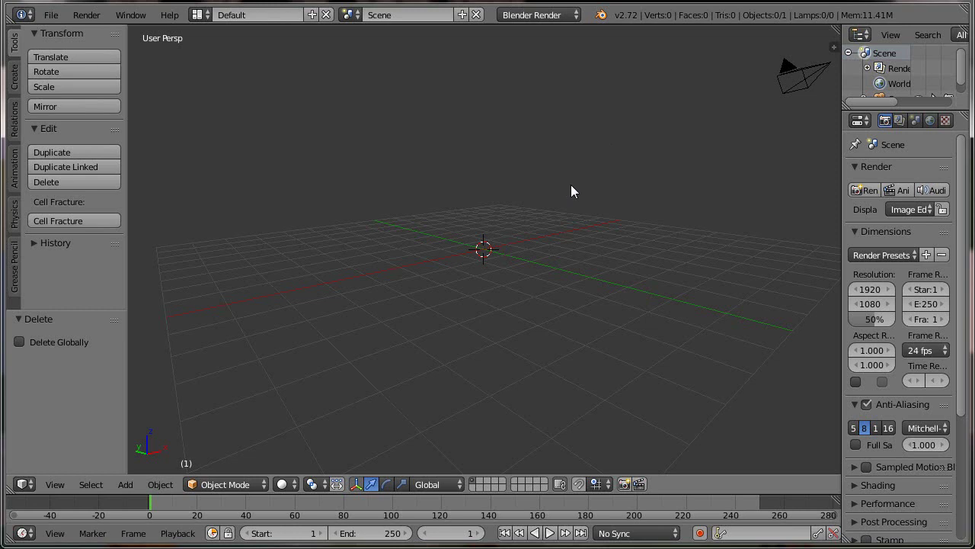
{"action": "key", "text": "KP_1"}
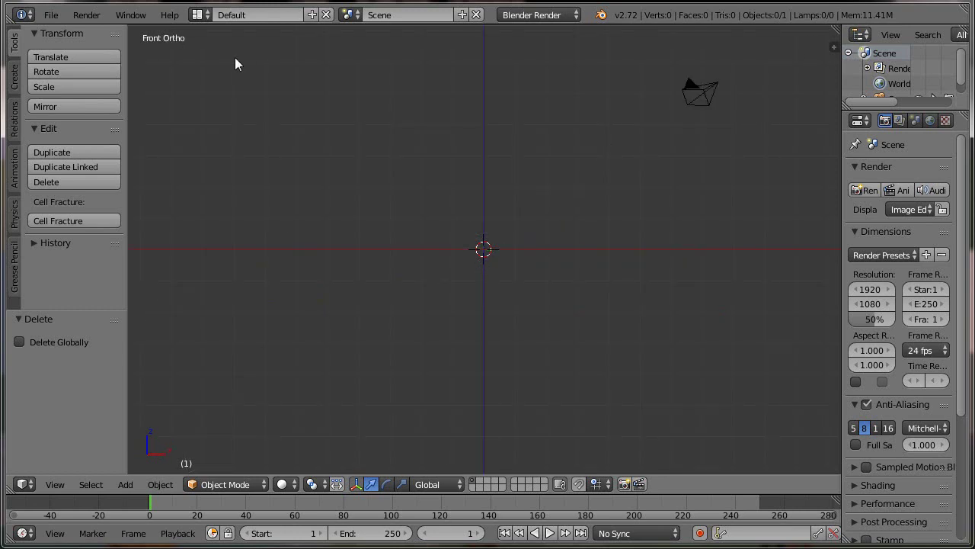
Step: Add a cone with 8 vertices and a Triangle Fan base fill
{"action": "left_click", "coordinate": [15, 77]}
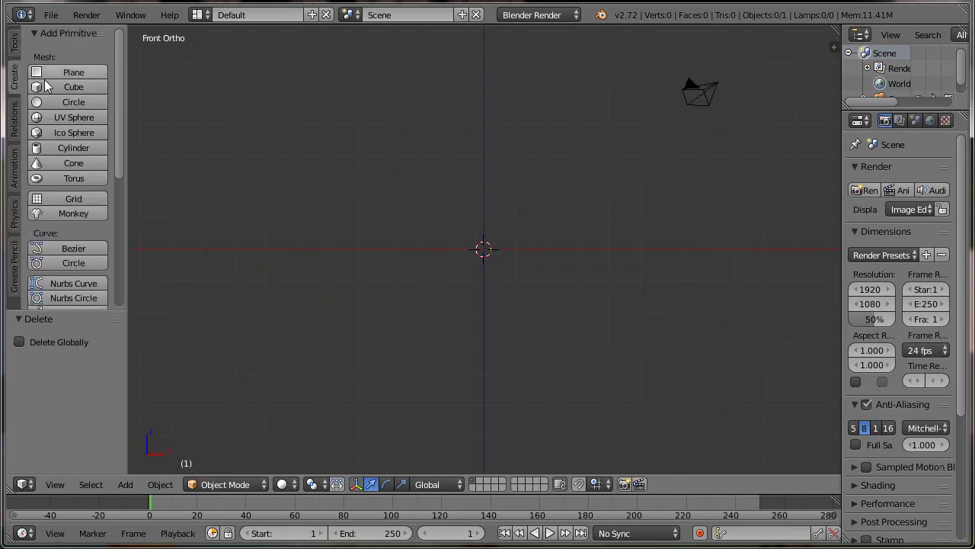
{"action": "left_click", "coordinate": [80, 165]}
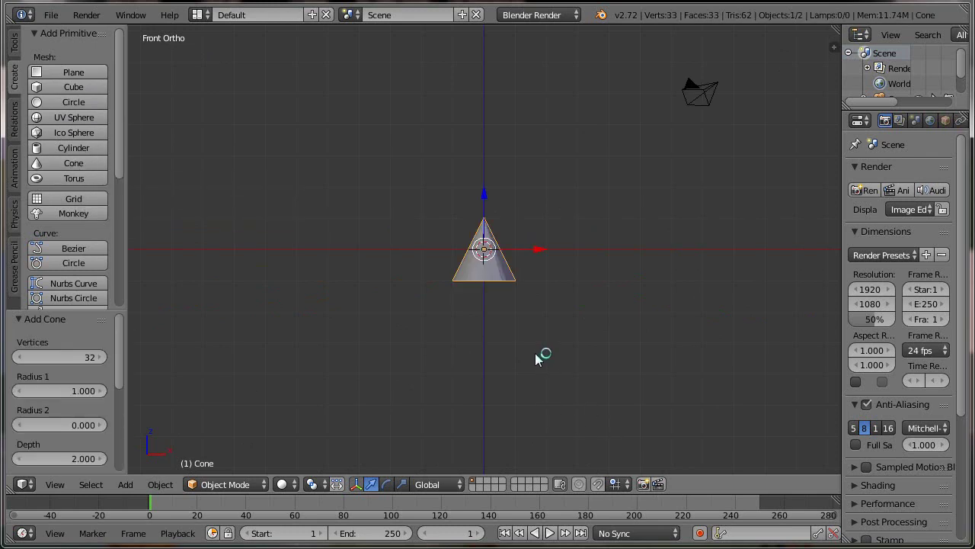
{"action": "scroll", "coordinate": [535, 353], "scroll_direction": "up", "scroll_amount": 1}
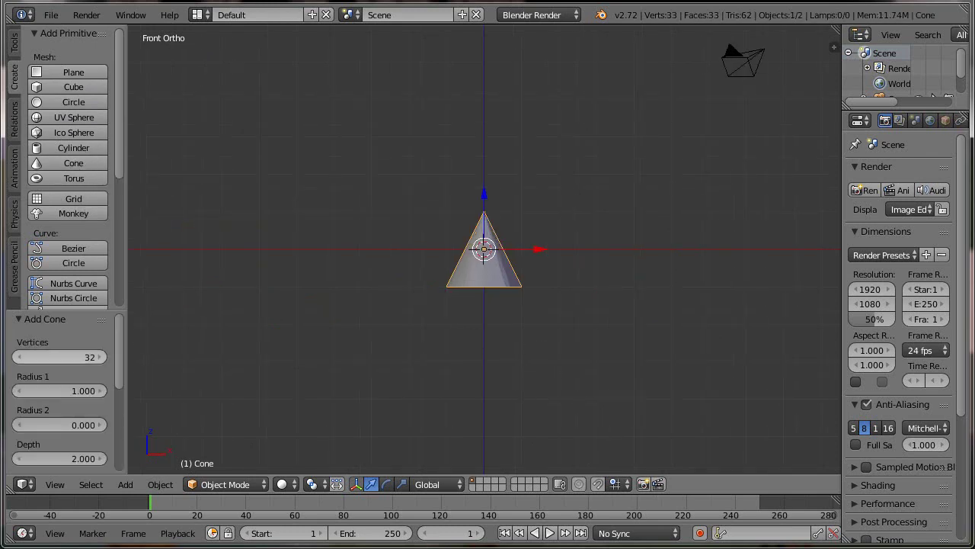
{"action": "left_click", "coordinate": [73, 360]}
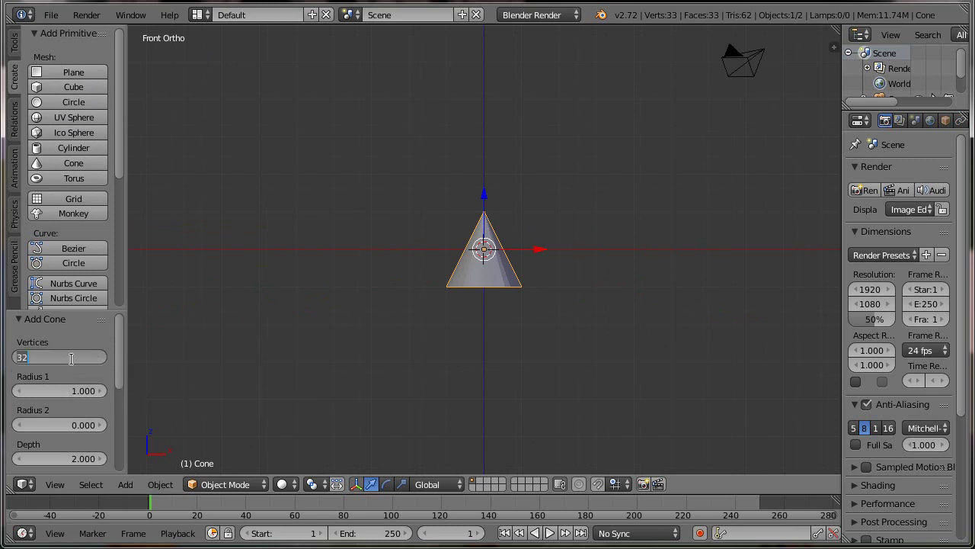
{"action": "type", "text": "8"}
{"action": "key", "text": "Return"}
{"action": "scroll", "coordinate": [77, 381], "scroll_direction": "down", "scroll_amount": 2}
{"action": "scroll", "coordinate": [80, 389], "scroll_direction": "down", "scroll_amount": 1}
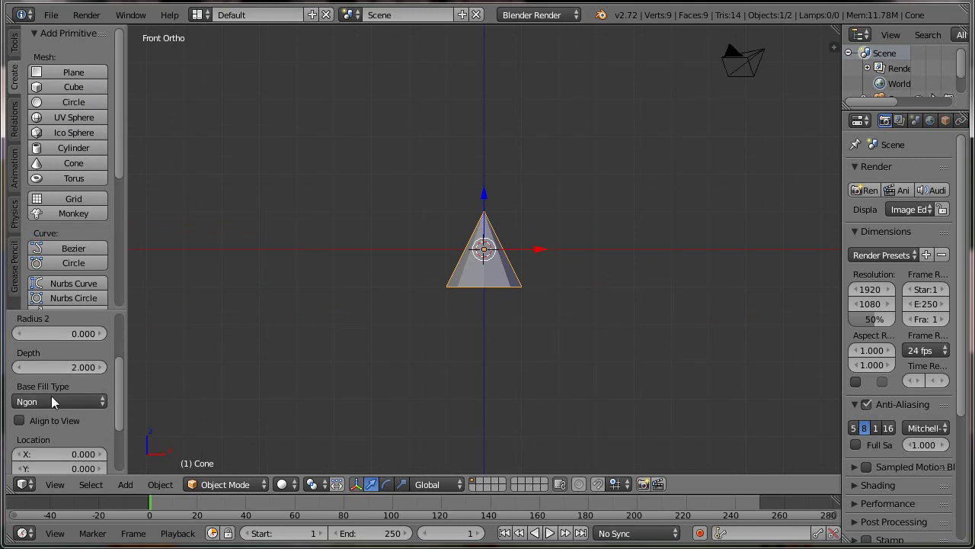
{"action": "left_click", "coordinate": [47, 402]}
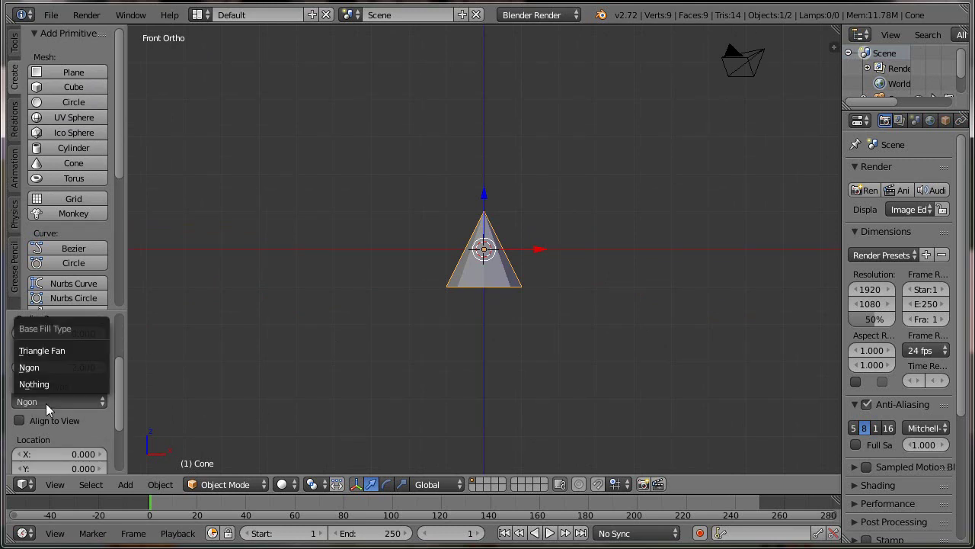
{"action": "left_click", "coordinate": [37, 352]}
Step: Inspect the cone's geometry in Edit Mode from above and the front, then return to Object Mode
{"action": "middle_click_drag", "start_coordinate": [538, 377], "coordinate": [524, 364]}
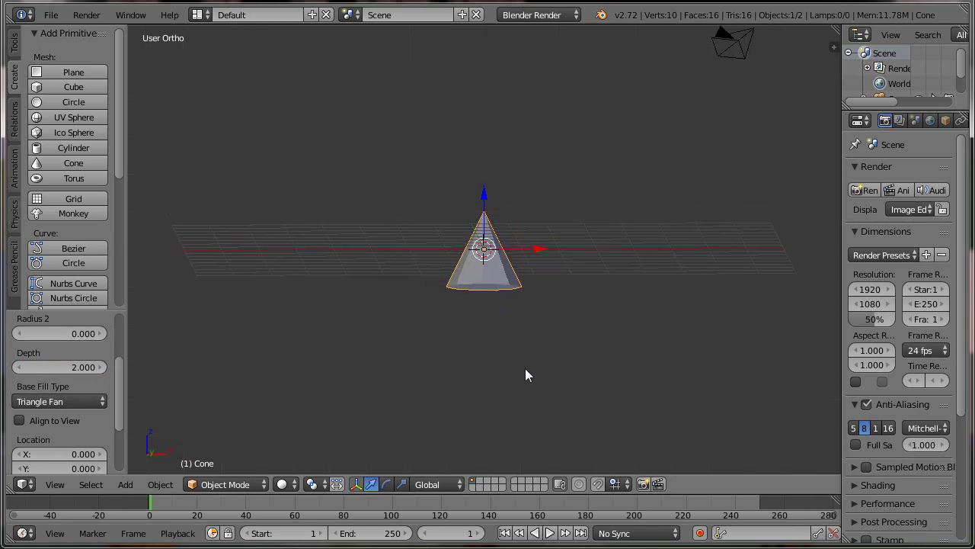
{"action": "key", "text": "Tab"}
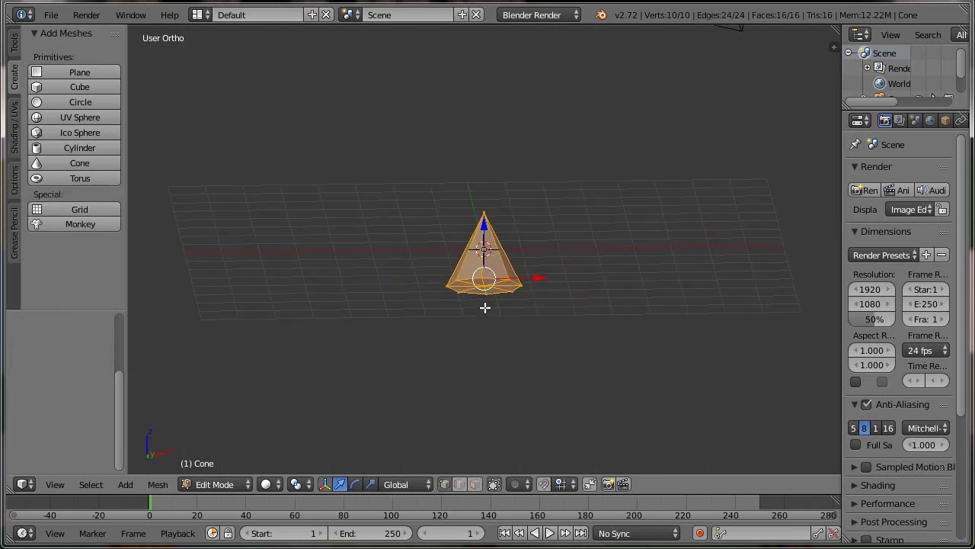
{"action": "middle_click_drag", "start_coordinate": [502, 384], "coordinate": [503, 355]}
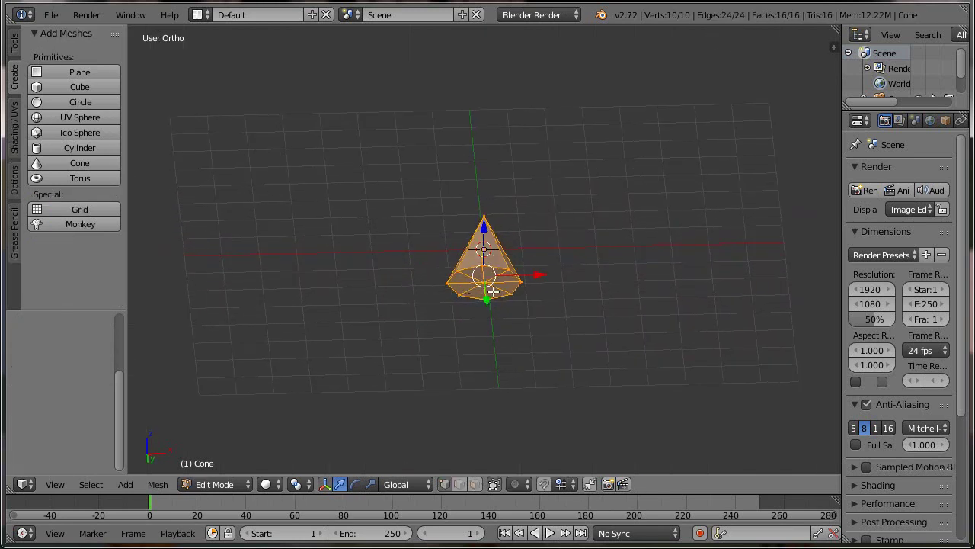
{"action": "key", "text": "KP_1"}
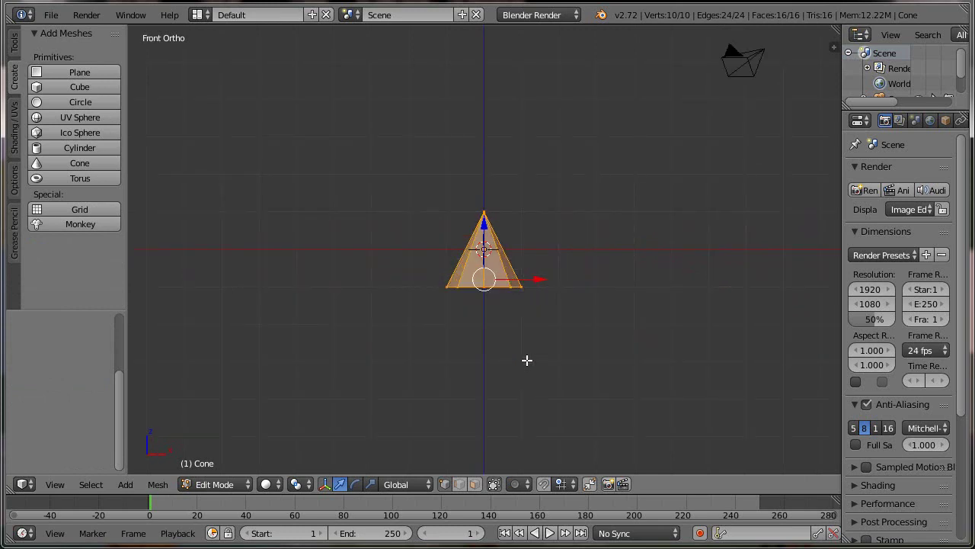
{"action": "key", "text": "Tab"}
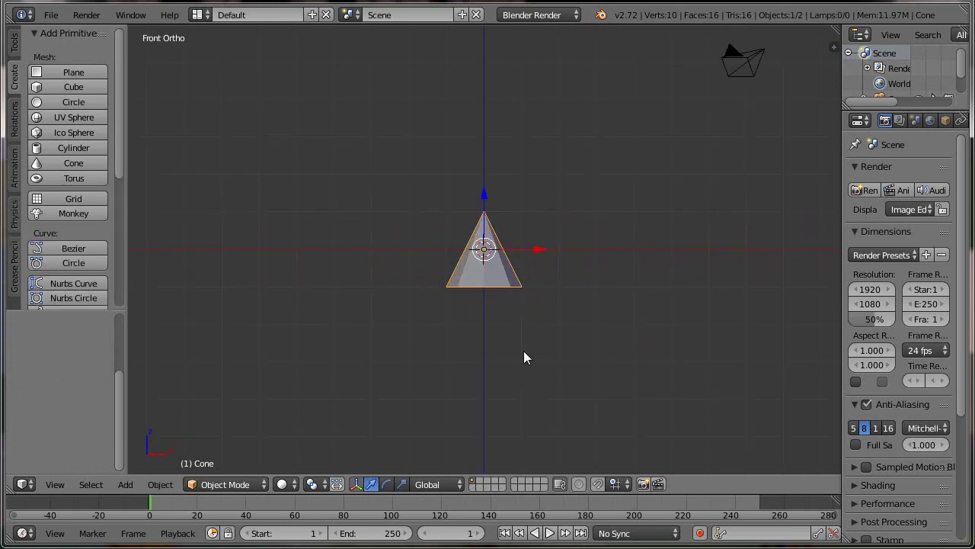
Step: Rotate the cone 180 degrees to turn it upside down
{"action": "key", "text": "r"}
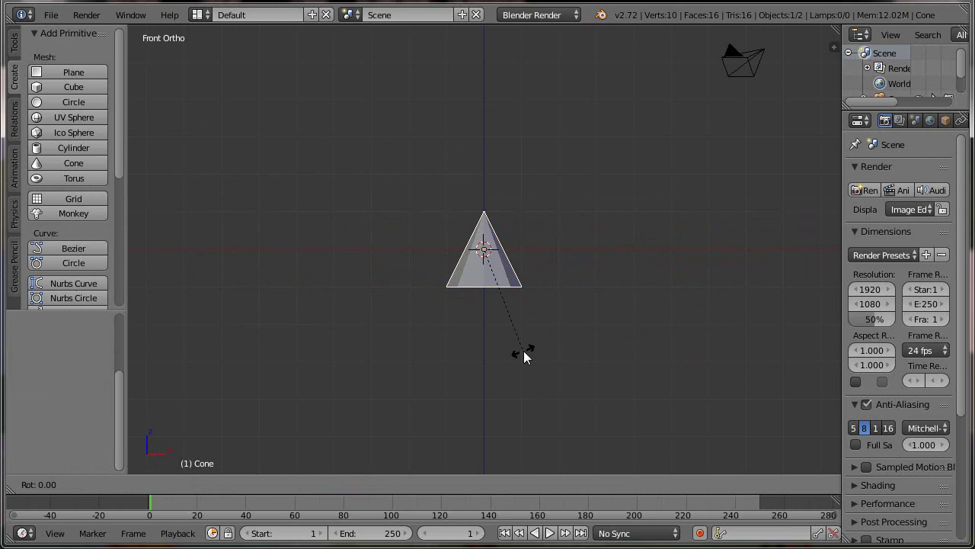
{"action": "key", "text": "Escape"}
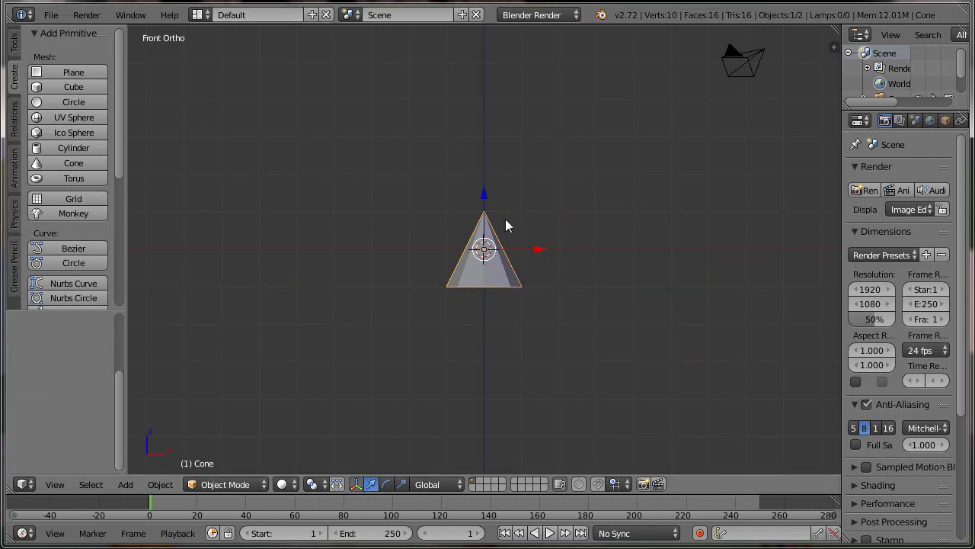
{"action": "key", "text": "r"}
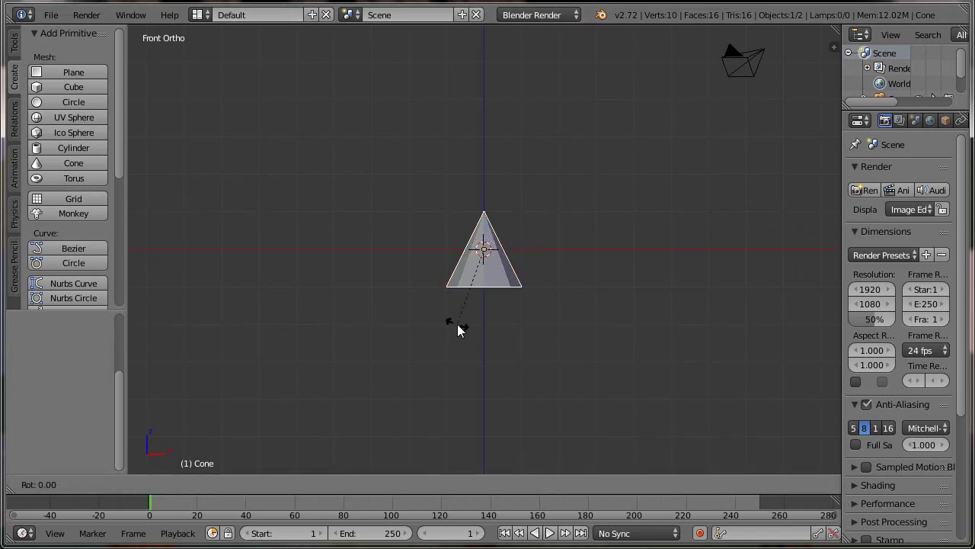
{"action": "key", "text": "1"}
{"action": "key", "text": "8"}
{"action": "key", "text": "0"}
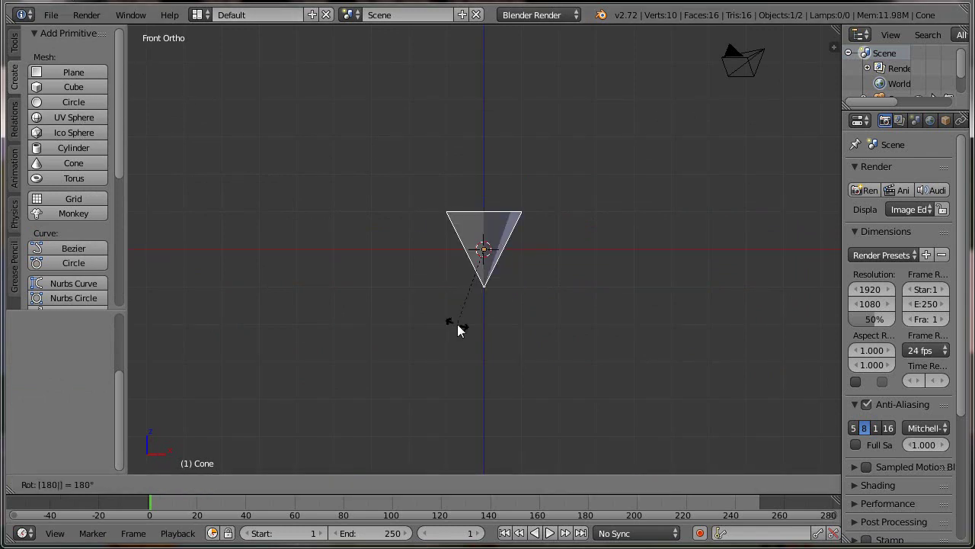
{"action": "key", "text": "Return"}
Step: In Edit Mode, select the cone's tip vertex and raise it along Z toward the centre
{"action": "key", "text": "Tab"}
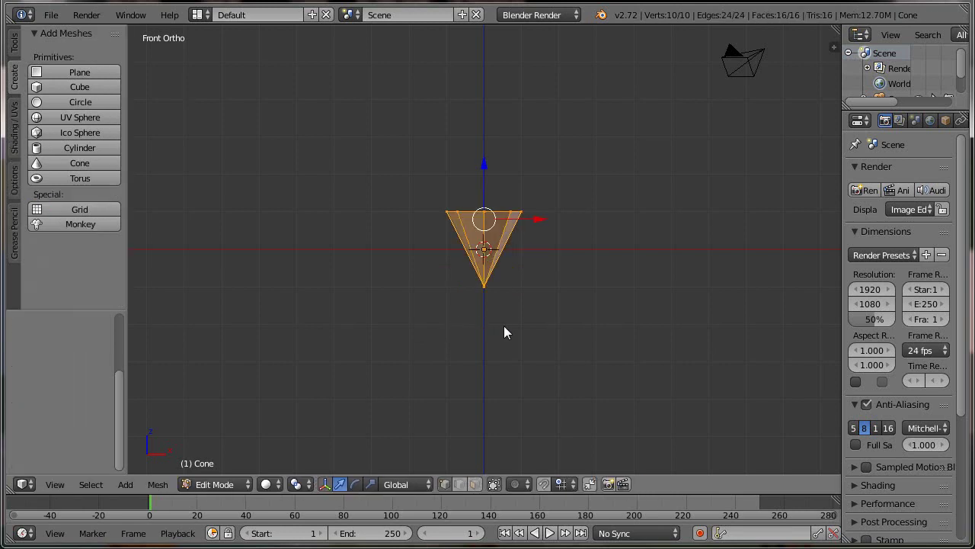
{"action": "right_click", "coordinate": [486, 286]}
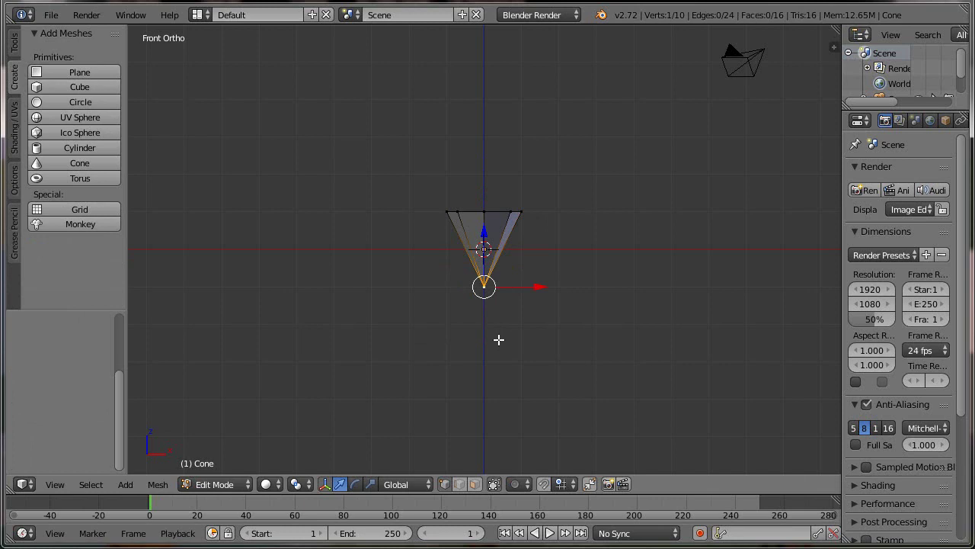
{"action": "key", "text": "g"}
{"action": "key", "text": "z"}
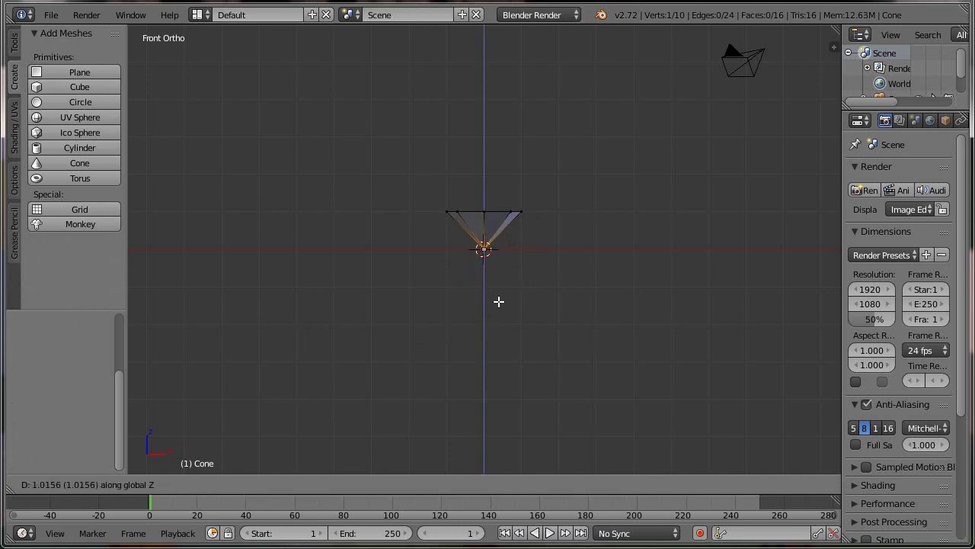
{"action": "left_click", "coordinate": [498, 302]}
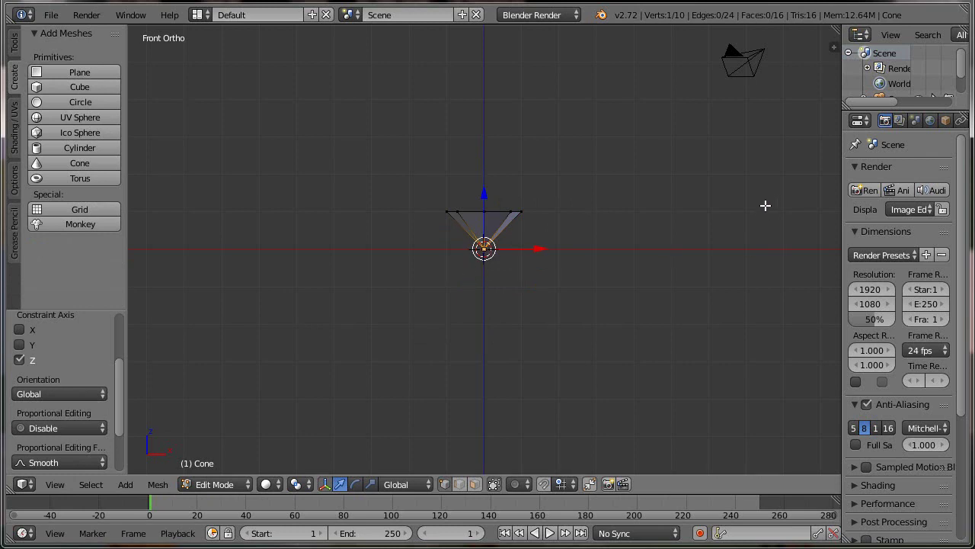
Step: Set the tip vertex to X 0, Y 0, Z 0 in the sidebar, then select all vertices
{"action": "key", "text": "n"}
{"action": "scroll", "coordinate": [764, 265], "scroll_direction": "up", "scroll_amount": 5}
{"action": "scroll", "coordinate": [764, 265], "scroll_direction": "up", "scroll_amount": 1}
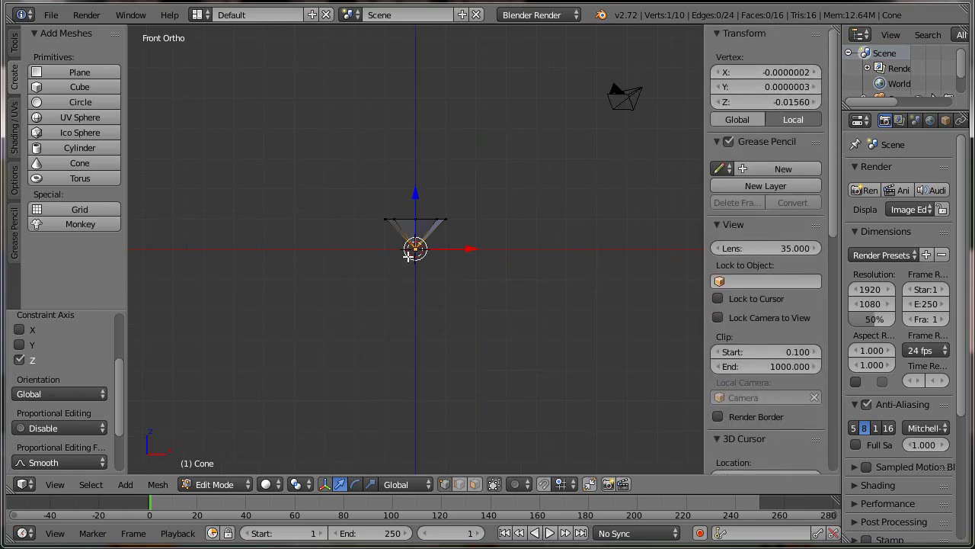
{"action": "left_click", "coordinate": [777, 71]}
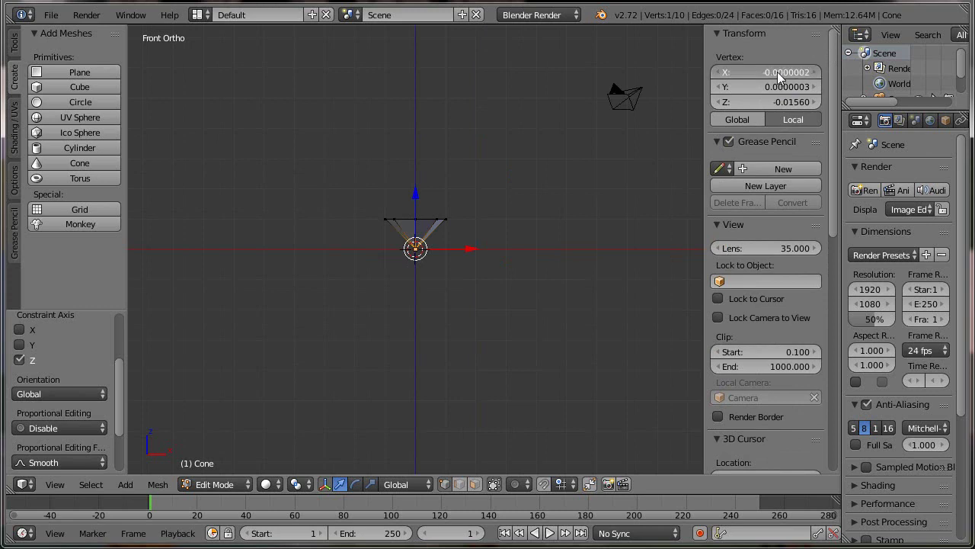
{"action": "type", "text": "0"}
{"action": "key", "text": "Tab"}
{"action": "type", "text": "0"}
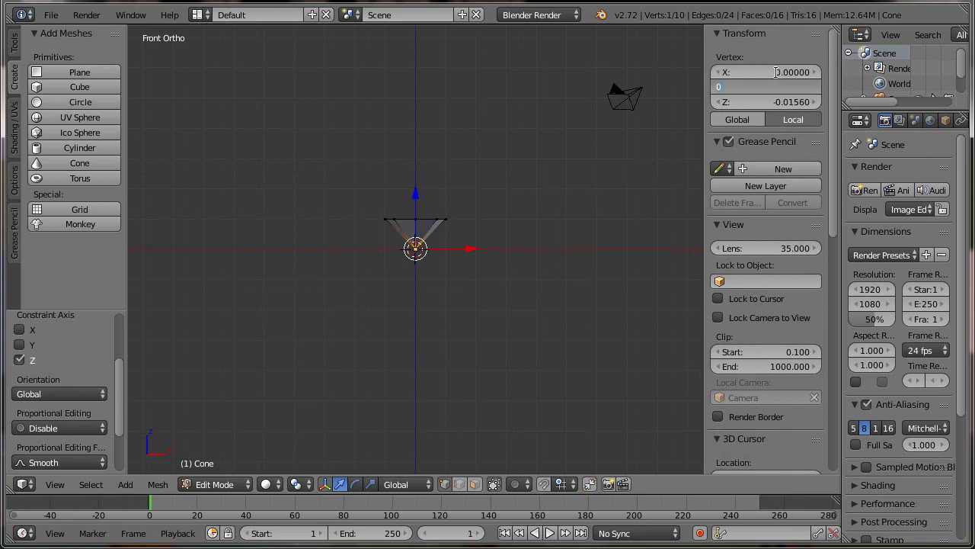
{"action": "key", "text": "Tab"}
{"action": "type", "text": "0"}
{"action": "key", "text": "Return"}
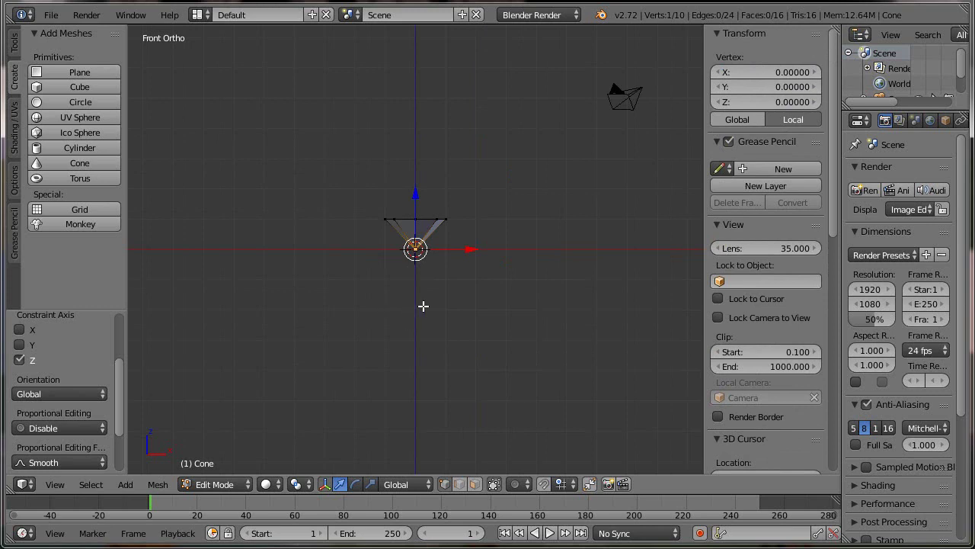
{"action": "key", "text": "n"}
{"action": "key", "text": "a"}
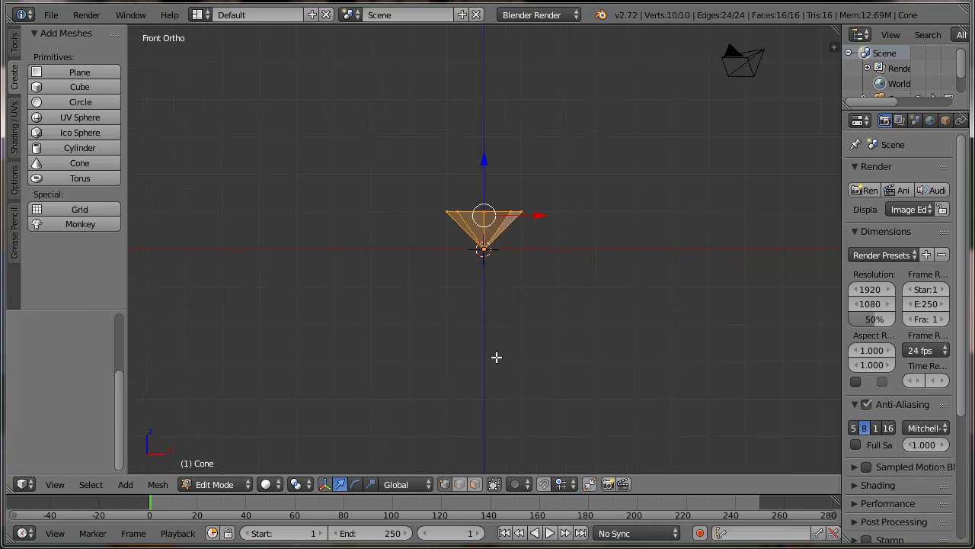
Step: Subdivide the fully selected inverted cone from the W menu, giving 34 vertices and 64 faces
{"action": "mouse_move", "coordinate": [484, 309]}
{"action": "middle_mouse_down"}
{"action": "mouse_move", "coordinate": [477, 337]}
{"action": "mouse_move", "coordinate": [522, 330]}
{"action": "middle_mouse_up"}
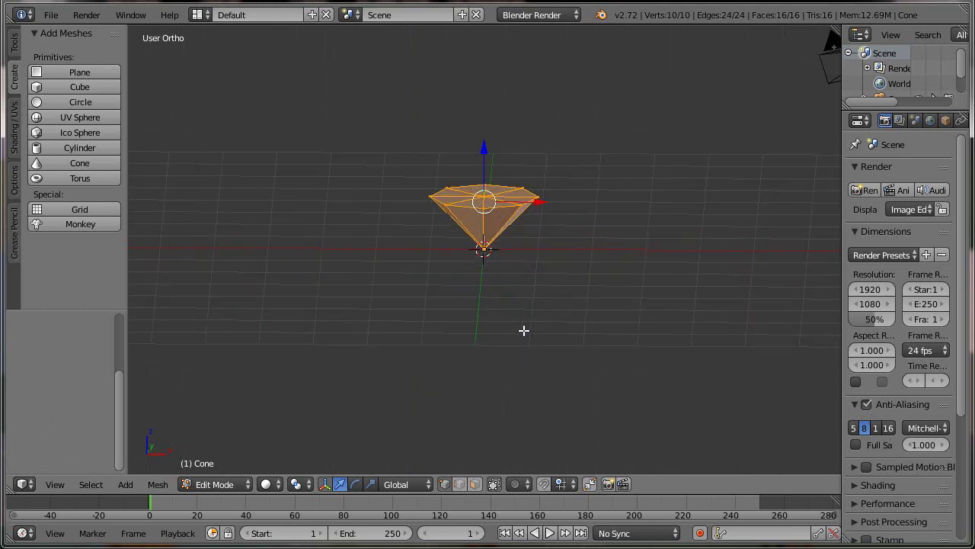
{"action": "key", "text": "w"}
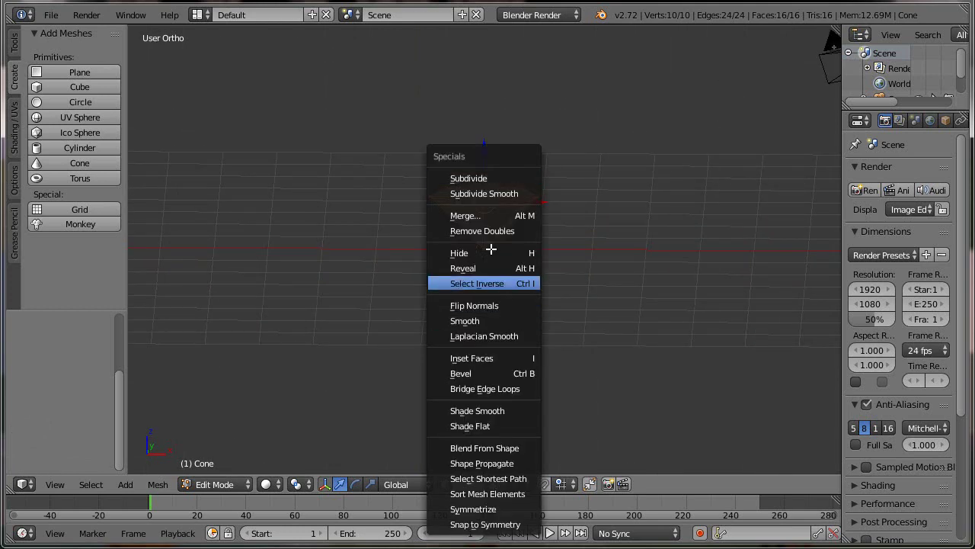
{"action": "left_click", "coordinate": [489, 178]}
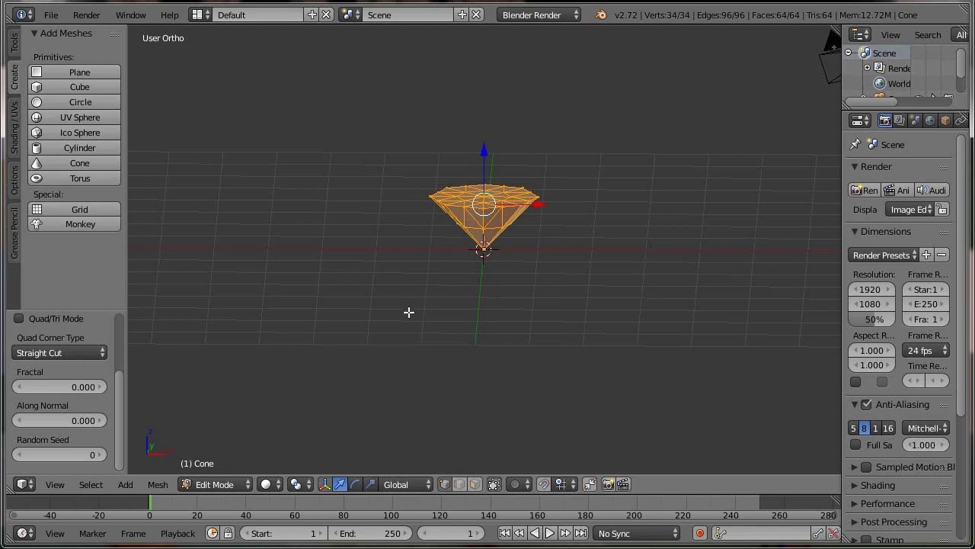
{"action": "mouse_move", "coordinate": [410, 311]}
{"action": "middle_mouse_down"}
{"action": "mouse_move", "coordinate": [401, 320]}
{"action": "mouse_move", "coordinate": [439, 277]}
{"action": "mouse_move", "coordinate": [411, 303]}
{"action": "middle_mouse_up"}
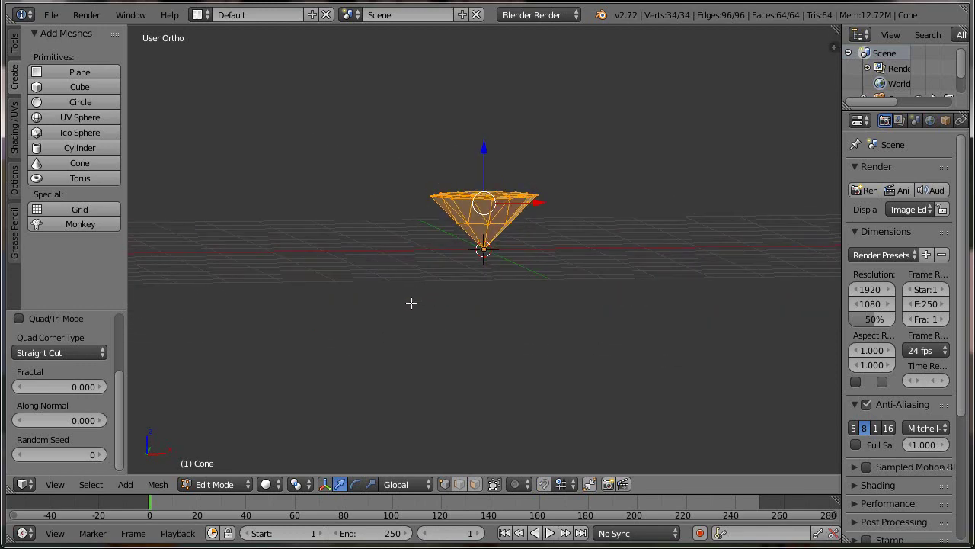
{"action": "key", "text": "KP_1"}
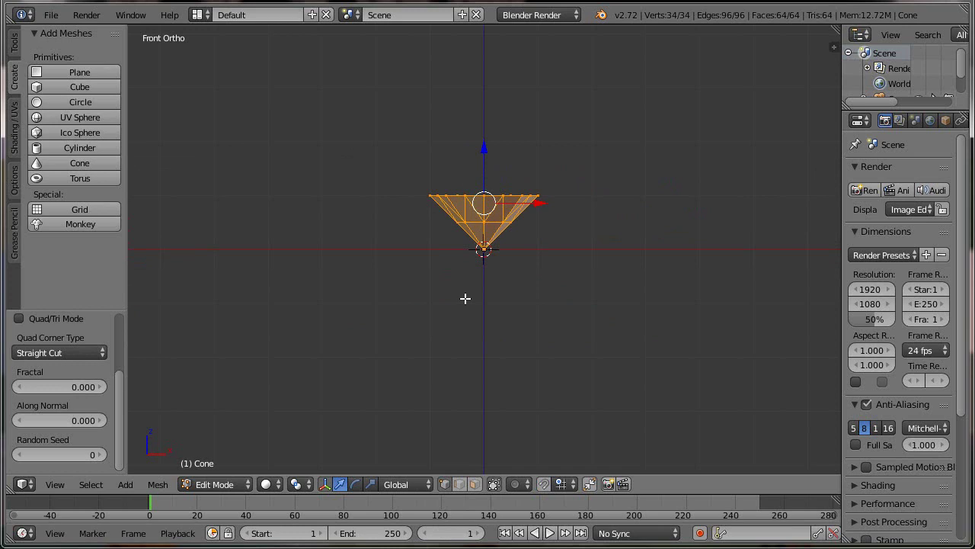
Step: Box-select the cone's top vertex ring in wireframe and extrude it 0.268 up along Z
{"action": "key", "text": "a"}
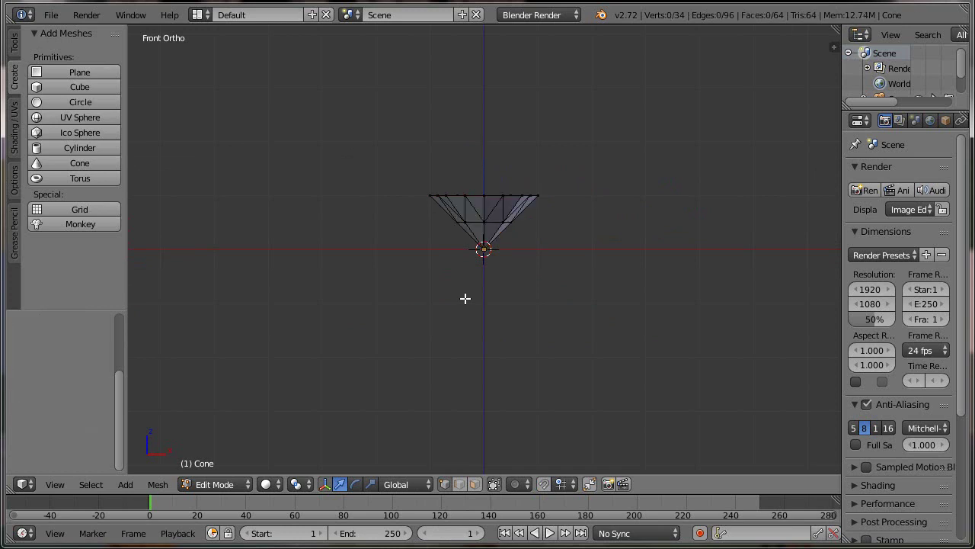
{"action": "key", "text": "z"}
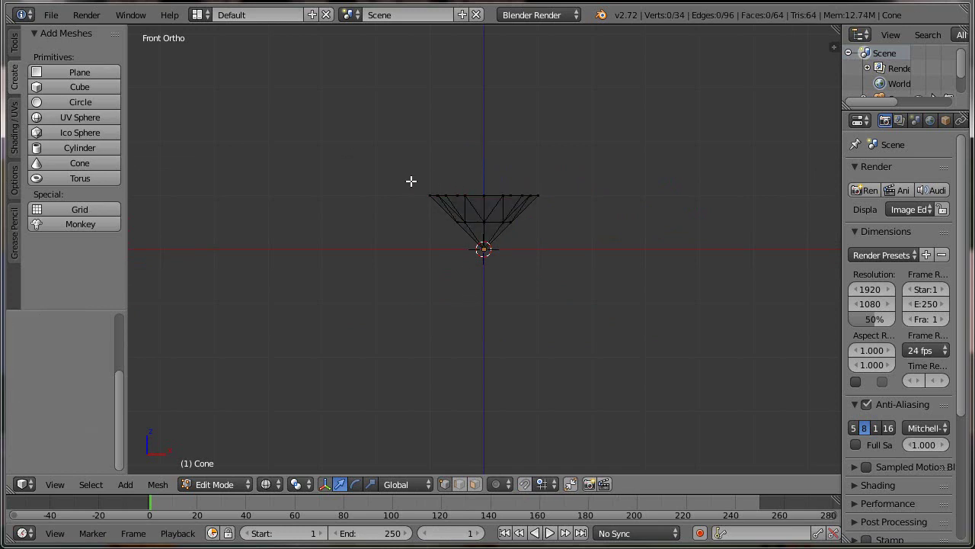
{"action": "key", "text": "b"}
{"action": "left_click_drag", "start_coordinate": [411, 181], "coordinate": [564, 199]}
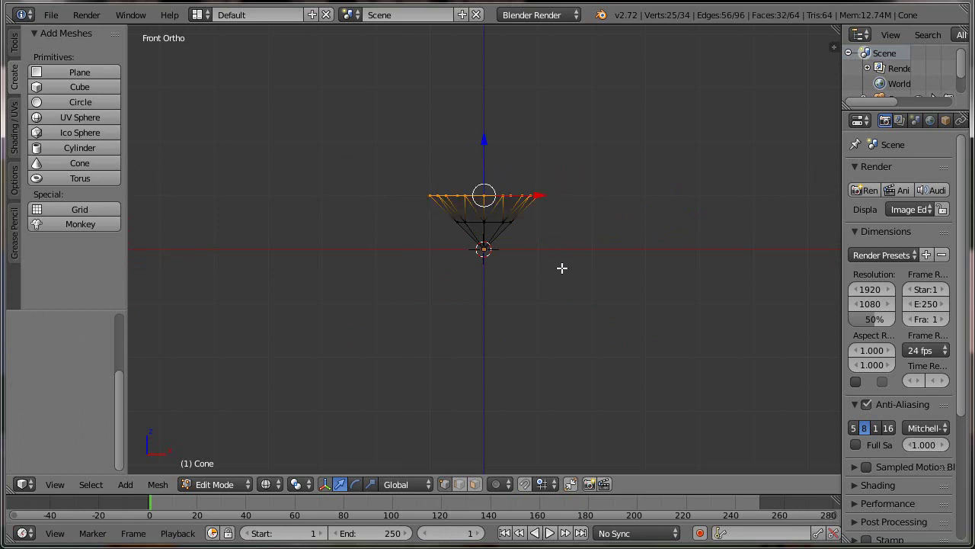
{"action": "key", "text": "e"}
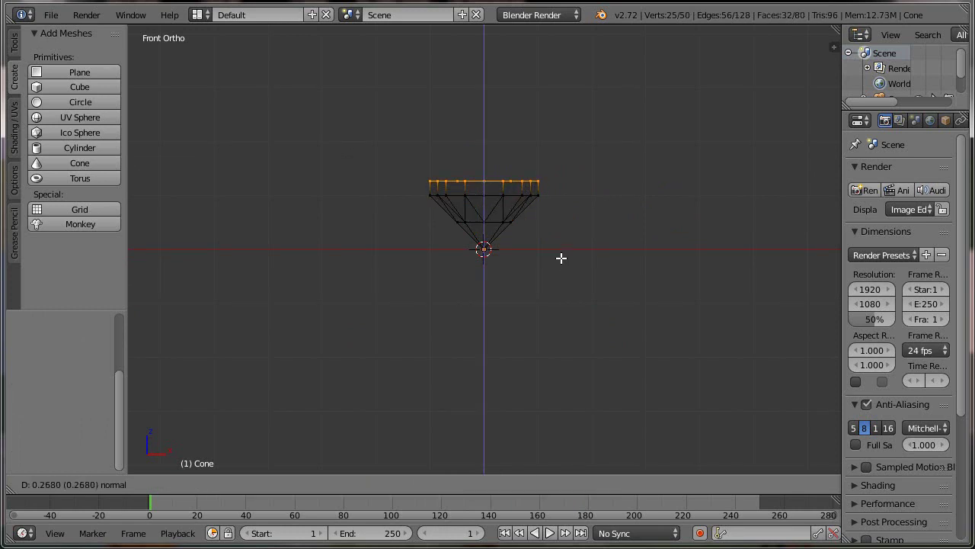
{"action": "left_click", "coordinate": [561, 257]}
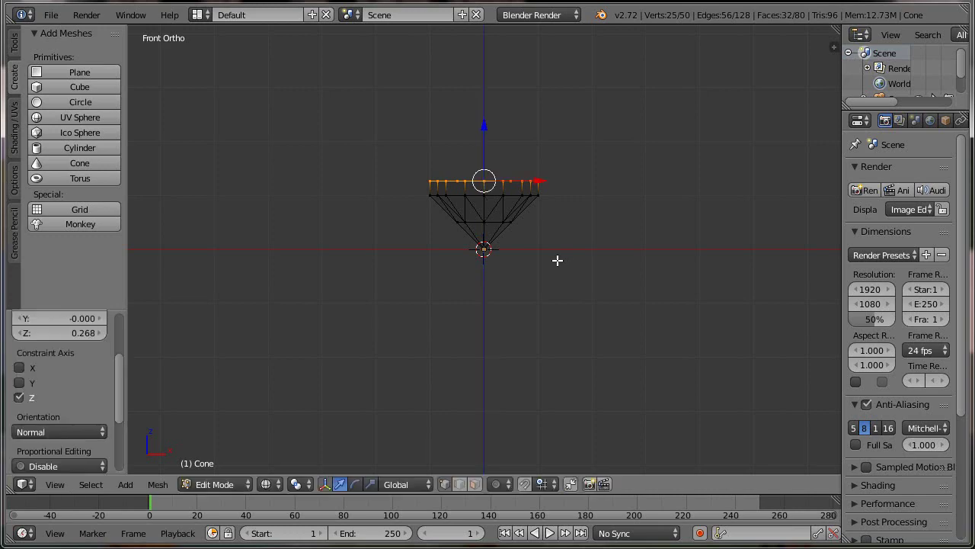
{"action": "middle_click_drag", "start_coordinate": [553, 281], "coordinate": [551, 376]}
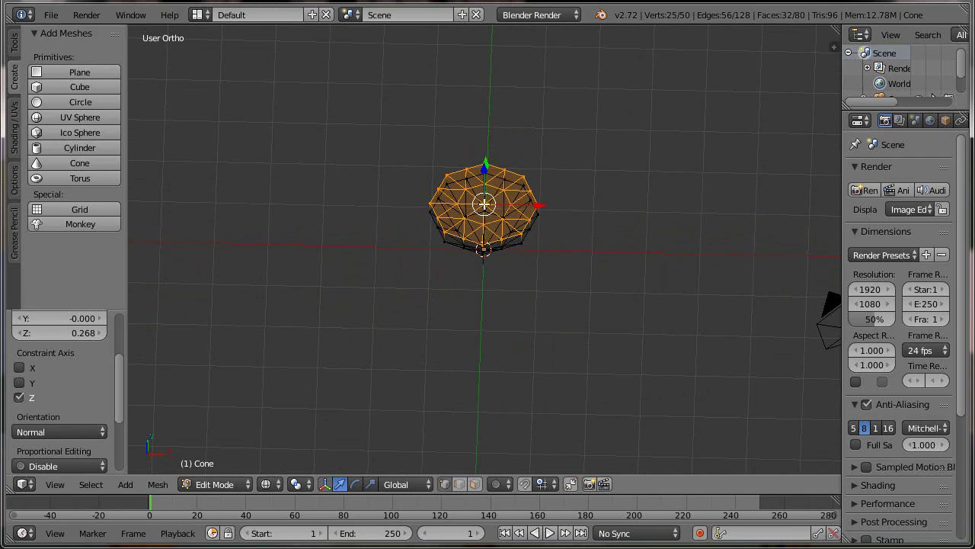
Step: Select the top centre vertex, grow to its surrounding ring, and raise the nine vertices about 0.31 along Z
{"action": "right_click", "coordinate": [483, 204]}
{"action": "mouse_move", "coordinate": [452, 360]}
{"action": "middle_mouse_down"}
{"action": "mouse_move", "coordinate": [449, 291]}
{"action": "mouse_move", "coordinate": [455, 323]}
{"action": "middle_mouse_up"}
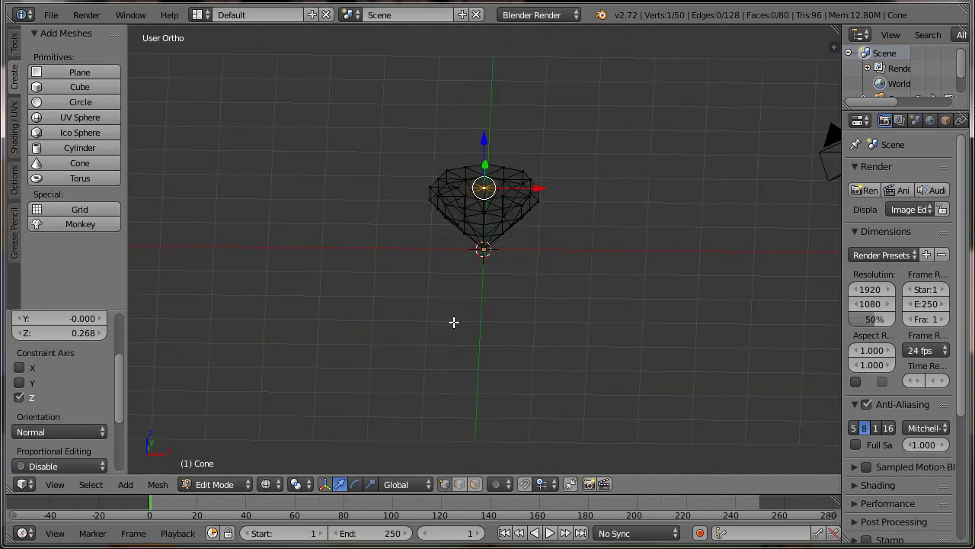
{"action": "key", "text": "ctrl+KP_Add"}
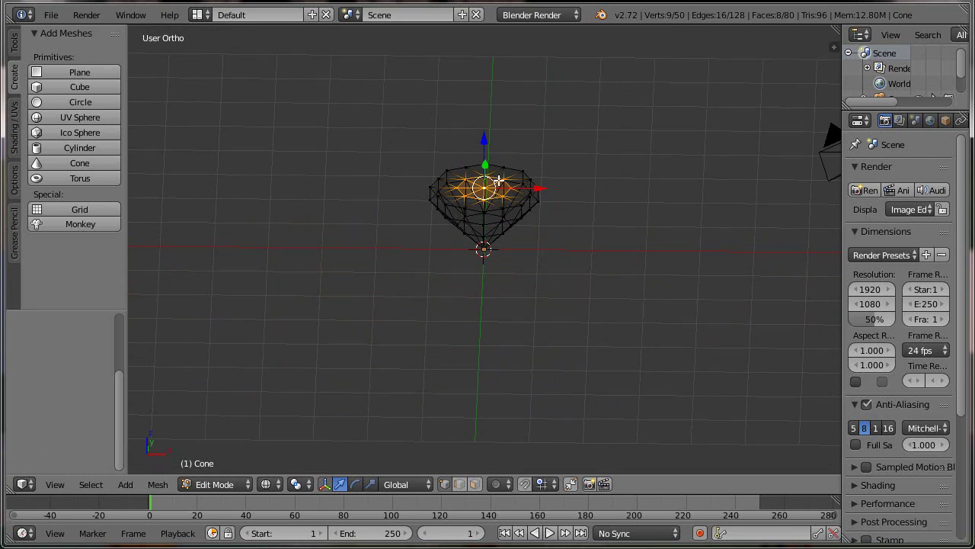
{"action": "key", "text": "KP_1"}
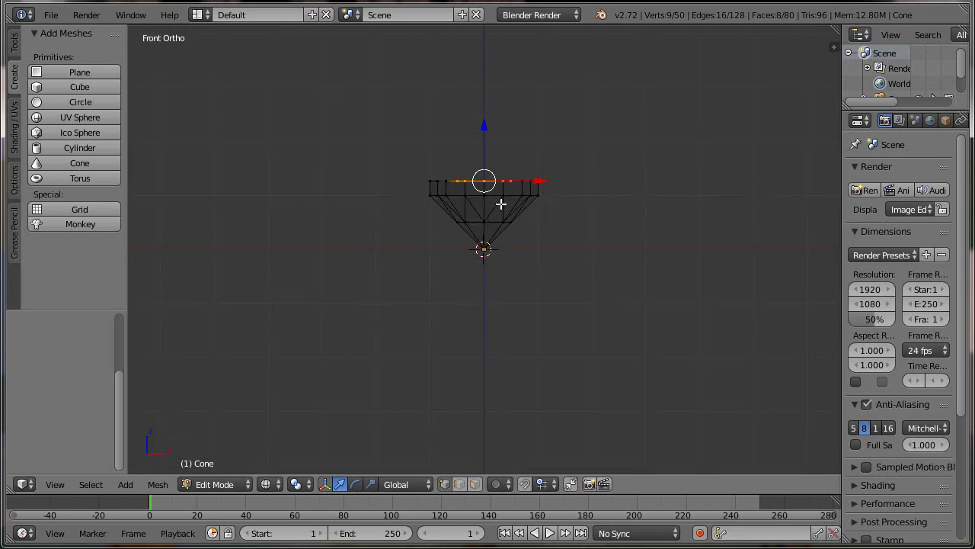
{"action": "key", "text": "g"}
{"action": "key", "text": "z"}
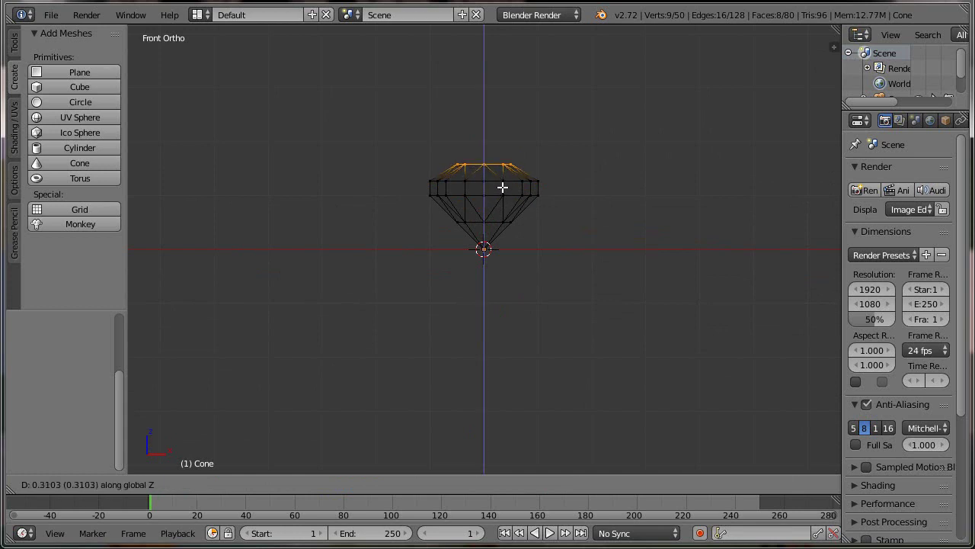
{"action": "left_click", "coordinate": [503, 187]}
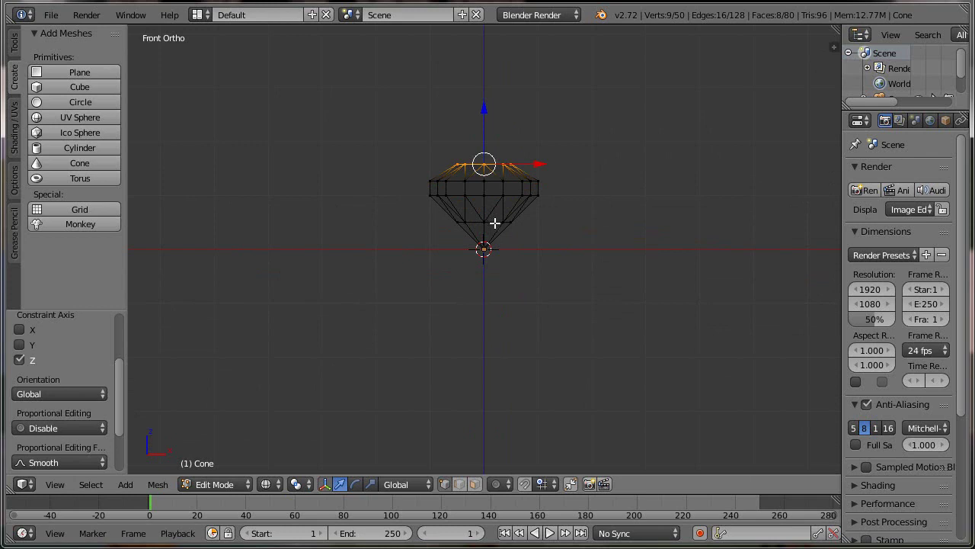
Step: Select a few pavilion edges to examine the mesh, toggling between solid and wireframe shading
{"action": "right_click", "coordinate": [494, 220]}
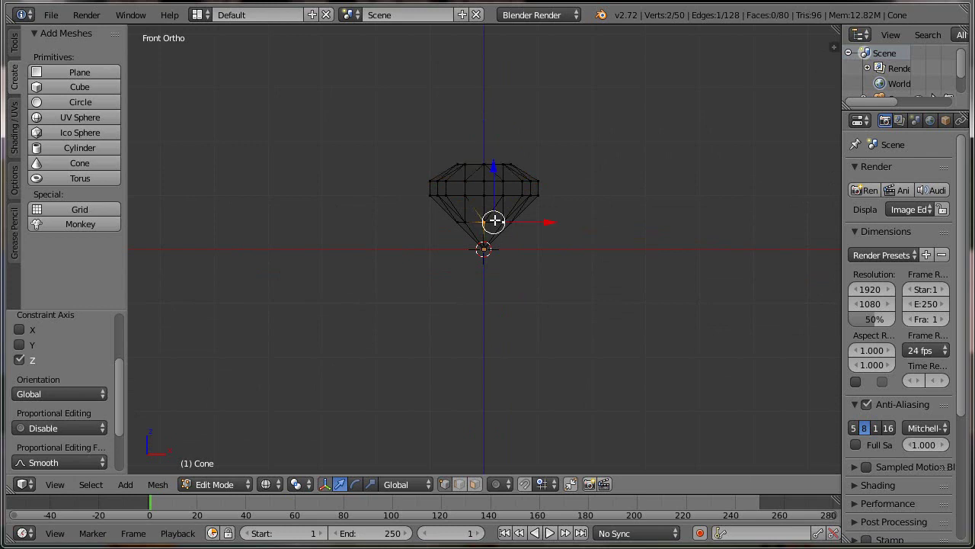
{"action": "middle_click_drag", "start_coordinate": [502, 274], "coordinate": [498, 276]}
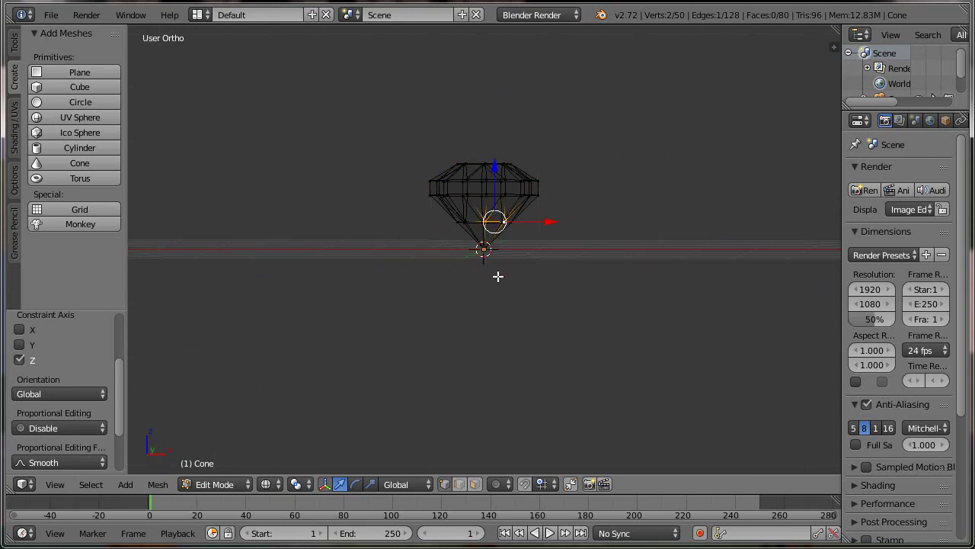
{"action": "key", "text": "z"}
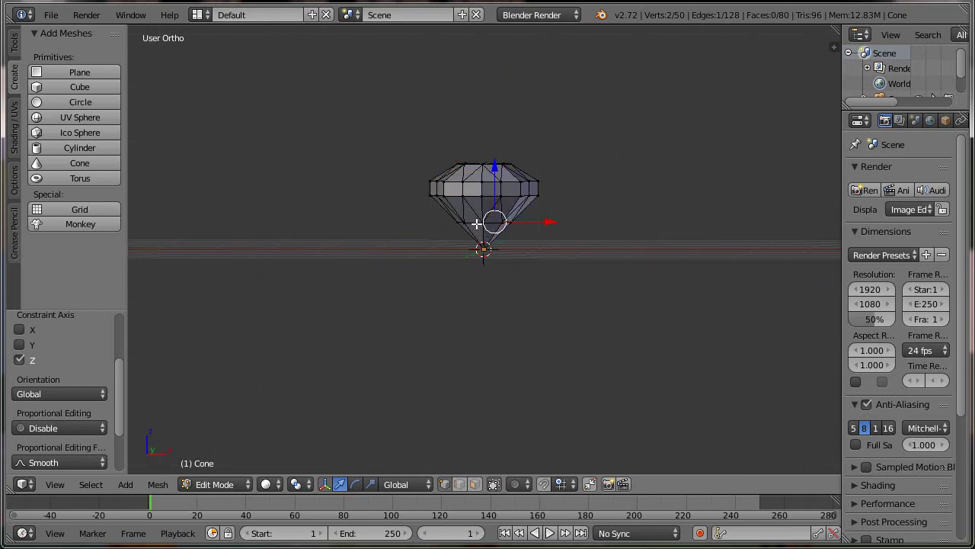
{"action": "right_click", "coordinate": [475, 223]}
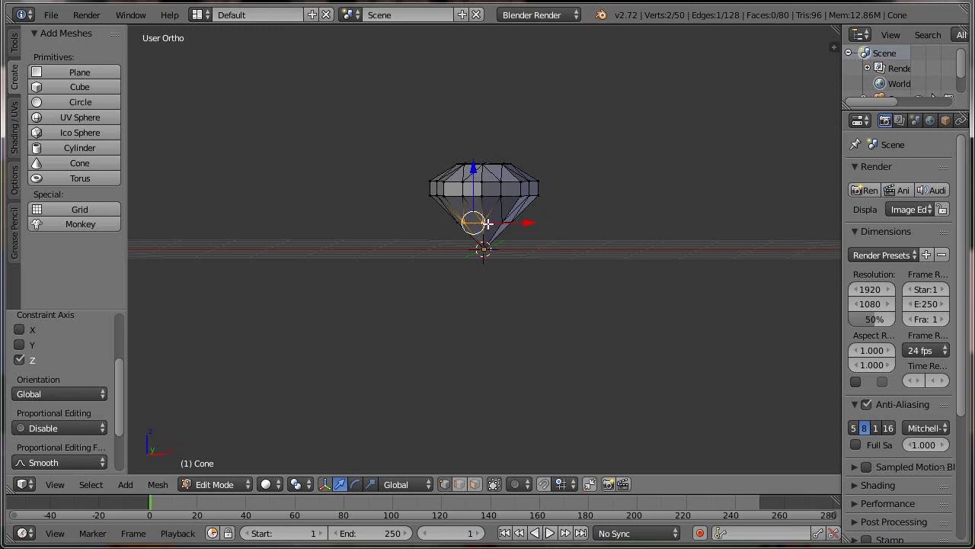
{"action": "right_click", "coordinate": [488, 222]}
{"action": "key", "text": "z"}
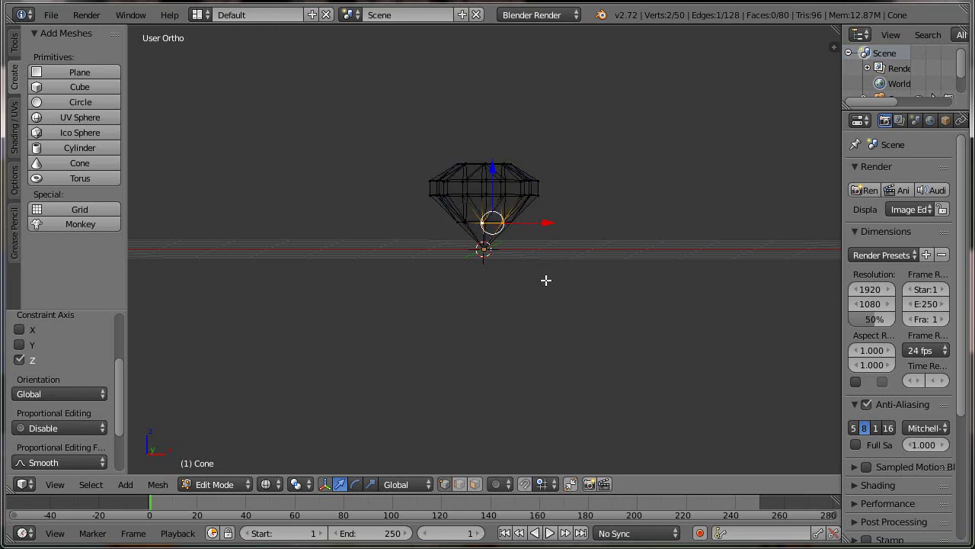
Step: Box-select the middle ring of 8 vertices, scale it outward about 1.15, and exit to Object Mode
{"action": "key", "text": "KP_1"}
{"action": "key", "text": "a"}
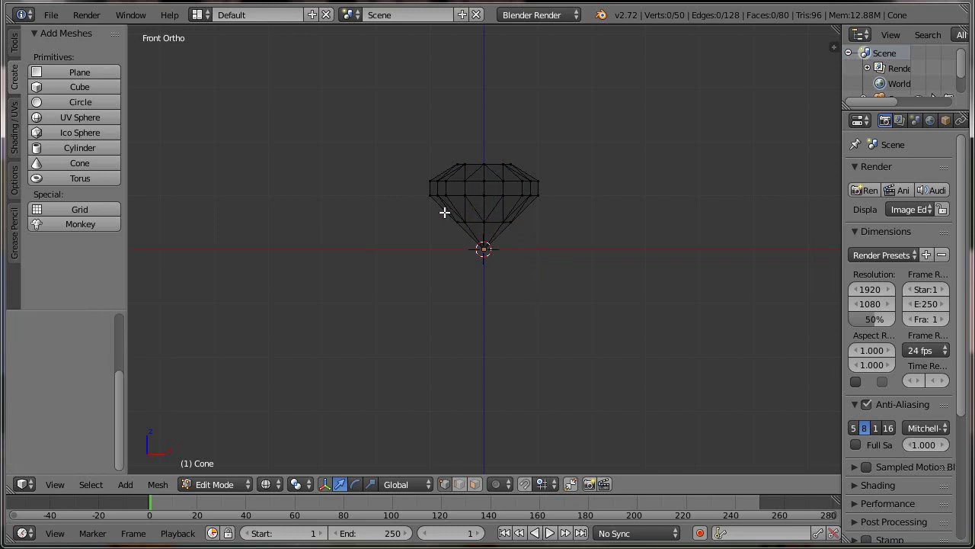
{"action": "key", "text": "b"}
{"action": "left_click_drag", "start_coordinate": [444, 212], "coordinate": [531, 227]}
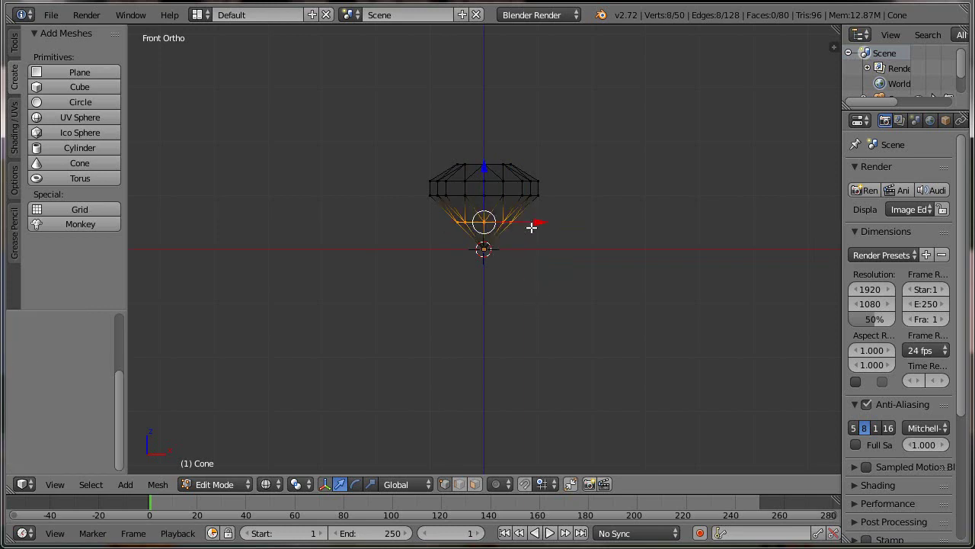
{"action": "key", "text": "s"}
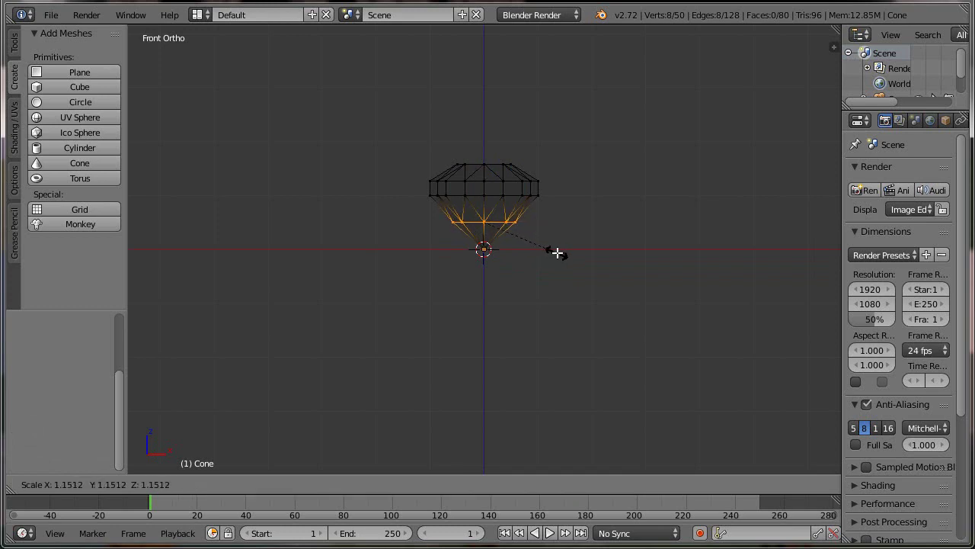
{"action": "left_click", "coordinate": [557, 252]}
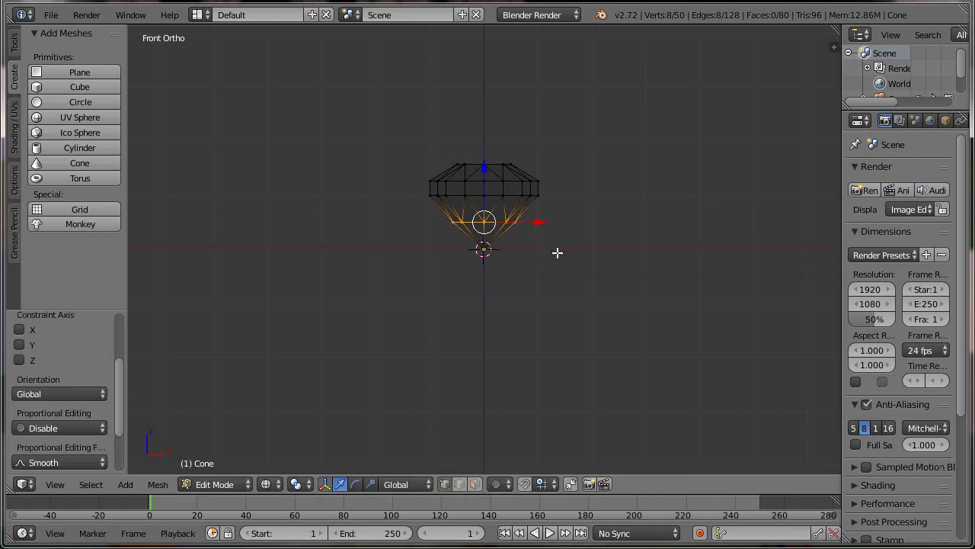
{"action": "key", "text": "Tab"}
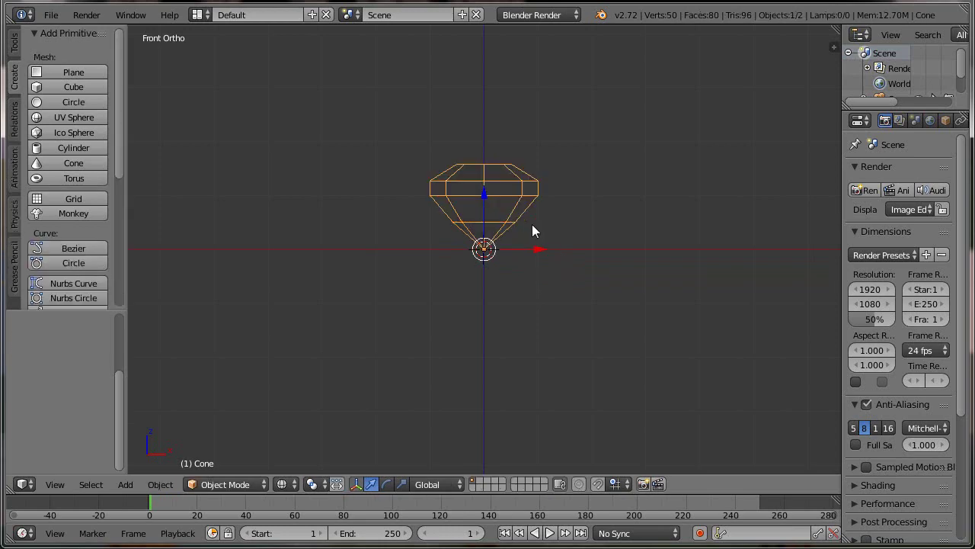
Step: Re-enter Edit Mode on the diamond with all vertices deselected, shown in wireframe from the top view
{"action": "key", "text": "z"}
{"action": "mouse_move", "coordinate": [532, 284]}
{"action": "middle_mouse_down"}
{"action": "mouse_move", "coordinate": [462, 343]}
{"action": "mouse_move", "coordinate": [481, 298]}
{"action": "mouse_move", "coordinate": [531, 267]}
{"action": "mouse_move", "coordinate": [531, 282]}
{"action": "mouse_move", "coordinate": [474, 293]}
{"action": "mouse_move", "coordinate": [465, 312]}
{"action": "mouse_move", "coordinate": [489, 369]}
{"action": "middle_mouse_up"}
{"action": "key", "text": "KP_1"}
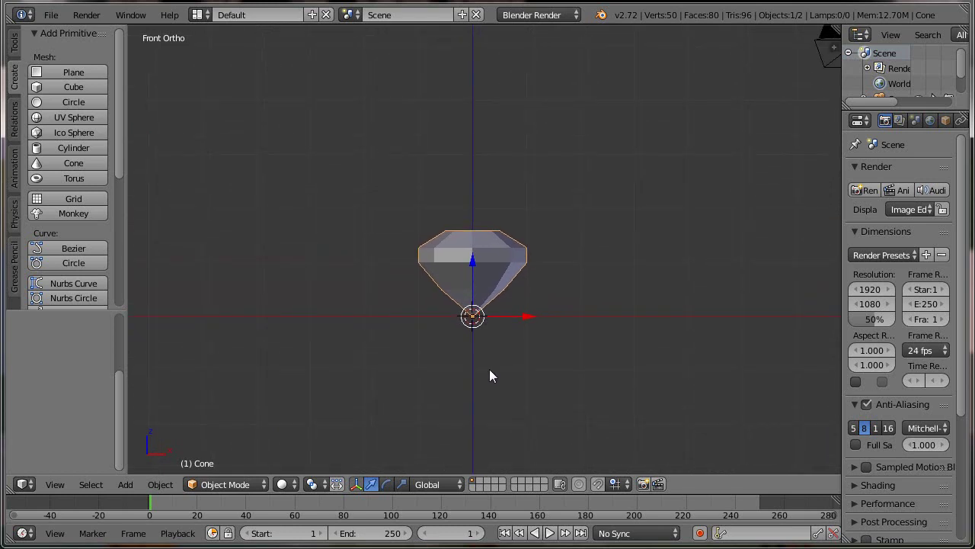
{"action": "scroll", "coordinate": [517, 378], "scroll_direction": "up", "scroll_amount": 3}
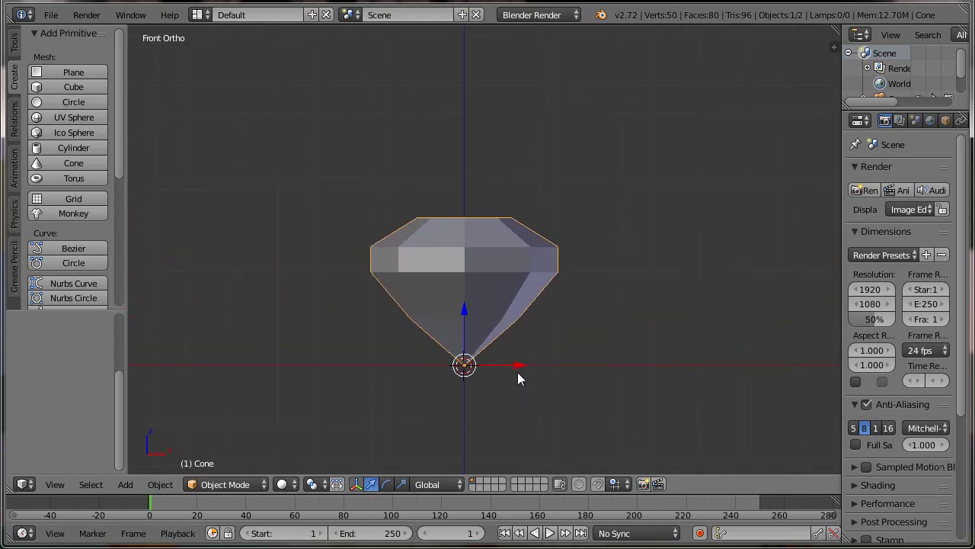
{"action": "key", "text": "Tab"}
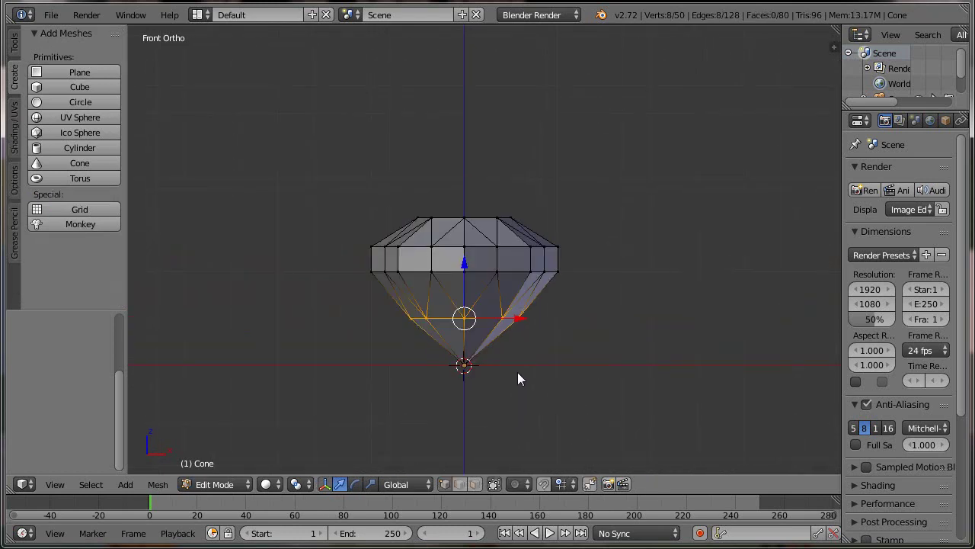
{"action": "key", "text": "a"}
{"action": "key", "text": "z"}
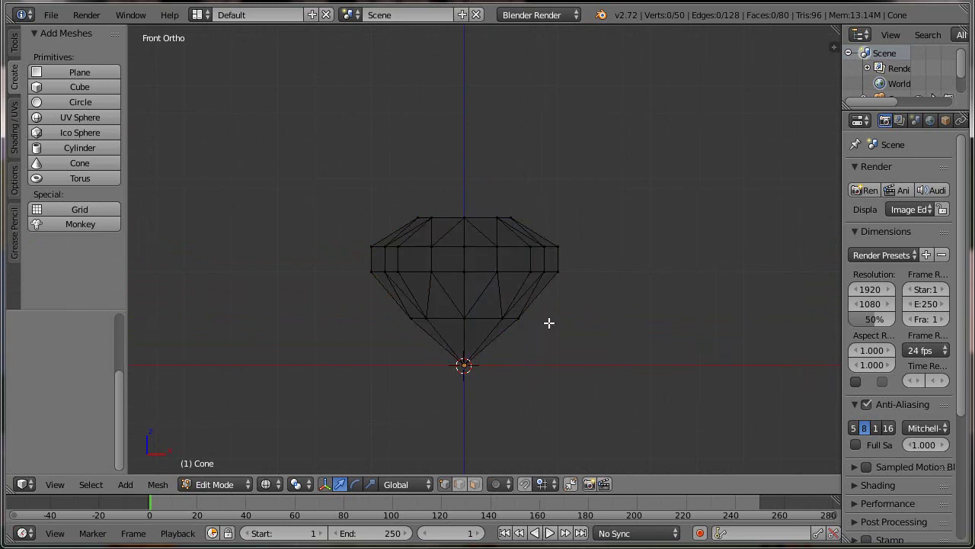
{"action": "key", "text": "KP_7"}
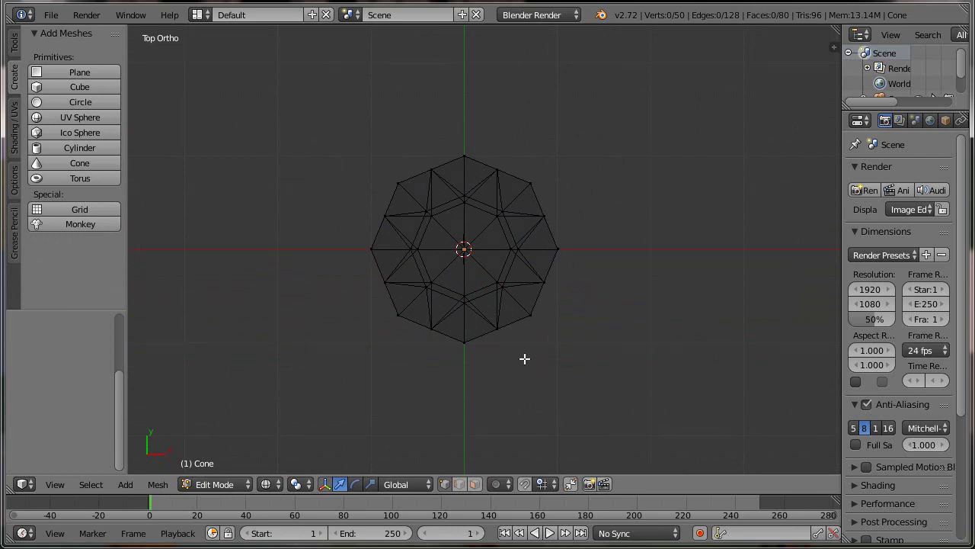
Step: Box-select the cone's outer ring vertices all around its outline in top view
{"action": "mouse_move", "coordinate": [462, 409]}
{"action": "middle_mouse_down"}
{"action": "mouse_move", "coordinate": [446, 385]}
{"action": "mouse_move", "coordinate": [458, 335]}
{"action": "middle_mouse_up"}
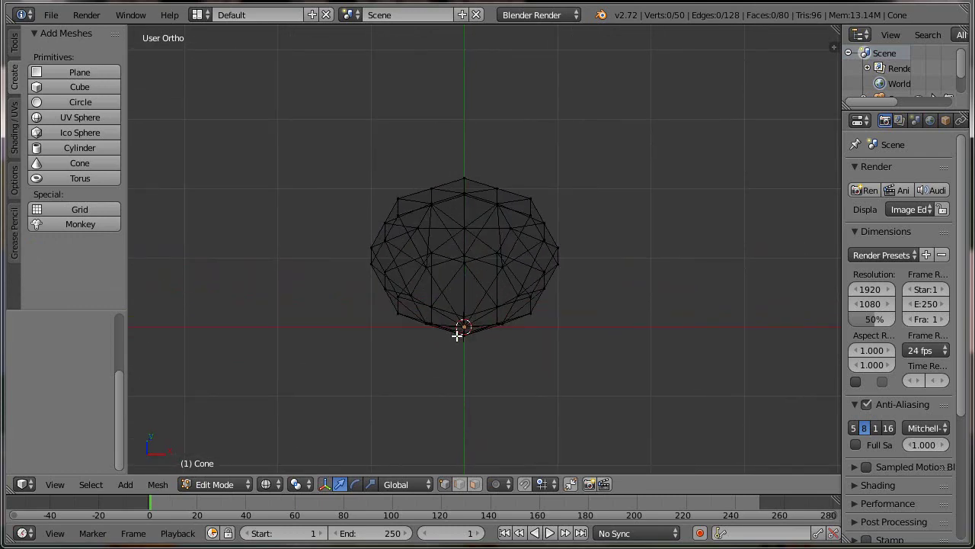
{"action": "key", "text": "KP_7"}
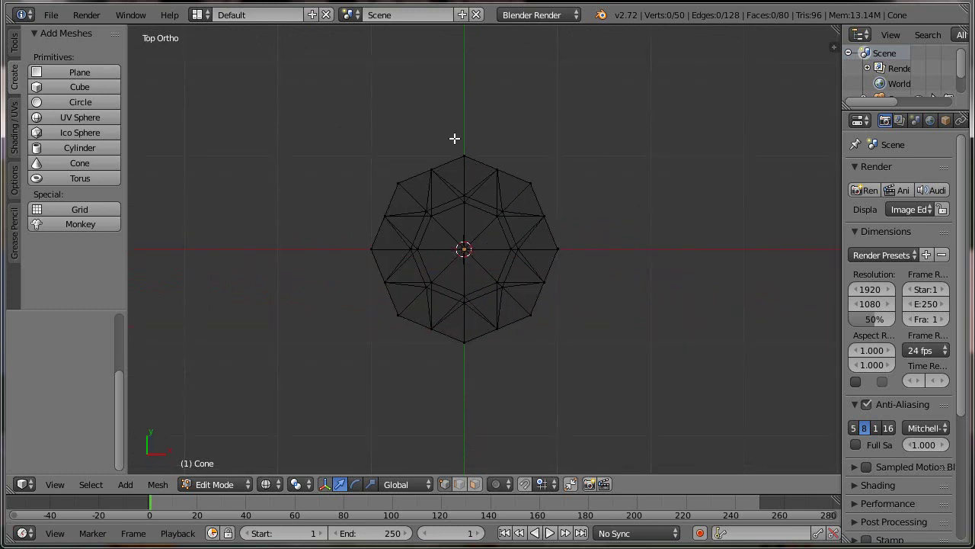
{"action": "key", "text": "b"}
{"action": "left_click_drag", "start_coordinate": [455, 139], "coordinate": [477, 163]}
{"action": "key", "text": "b"}
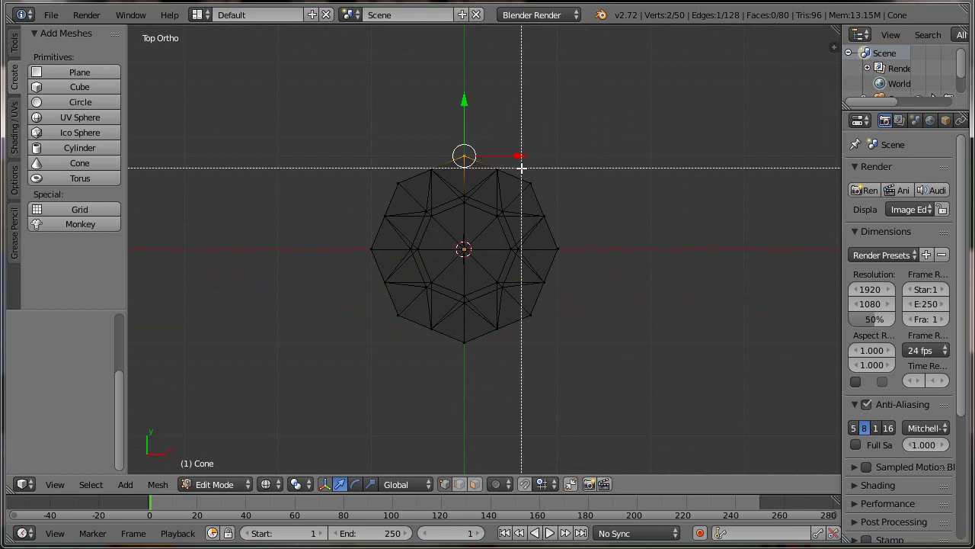
{"action": "left_click_drag", "start_coordinate": [525, 169], "coordinate": [541, 193]}
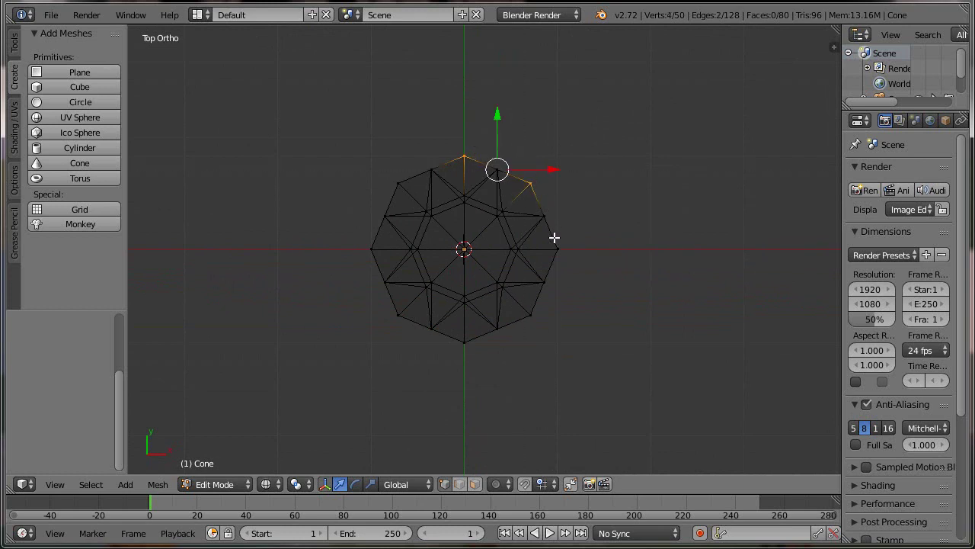
{"action": "key", "text": "b"}
{"action": "left_click_drag", "start_coordinate": [553, 236], "coordinate": [569, 264]}
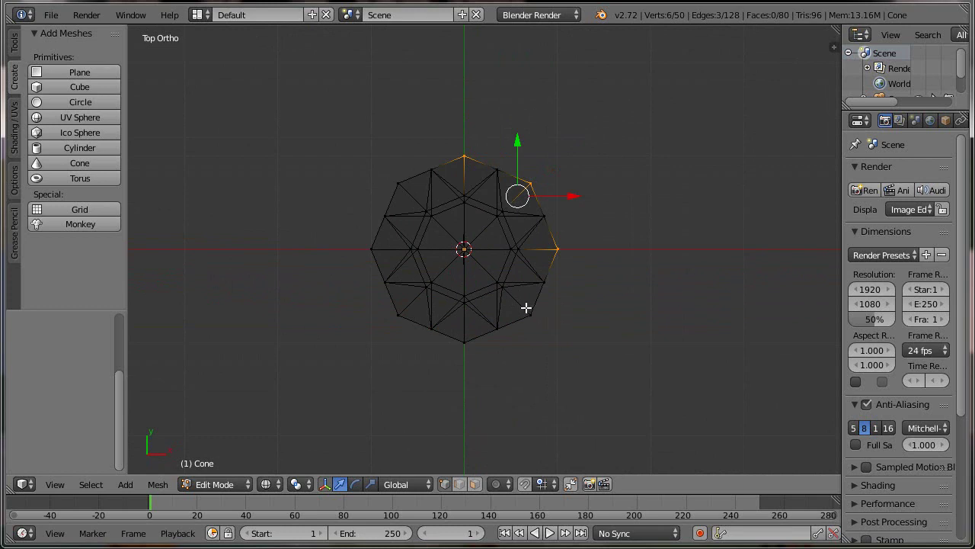
{"action": "key", "text": "b"}
{"action": "left_click_drag", "start_coordinate": [525, 307], "coordinate": [539, 323]}
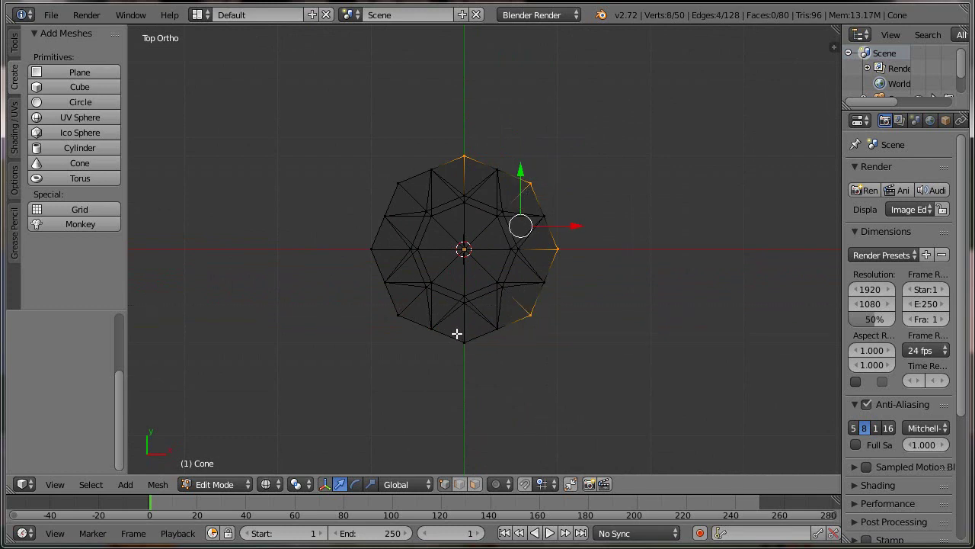
{"action": "key", "text": "b"}
{"action": "left_click_drag", "start_coordinate": [457, 333], "coordinate": [479, 354]}
{"action": "key", "text": "b"}
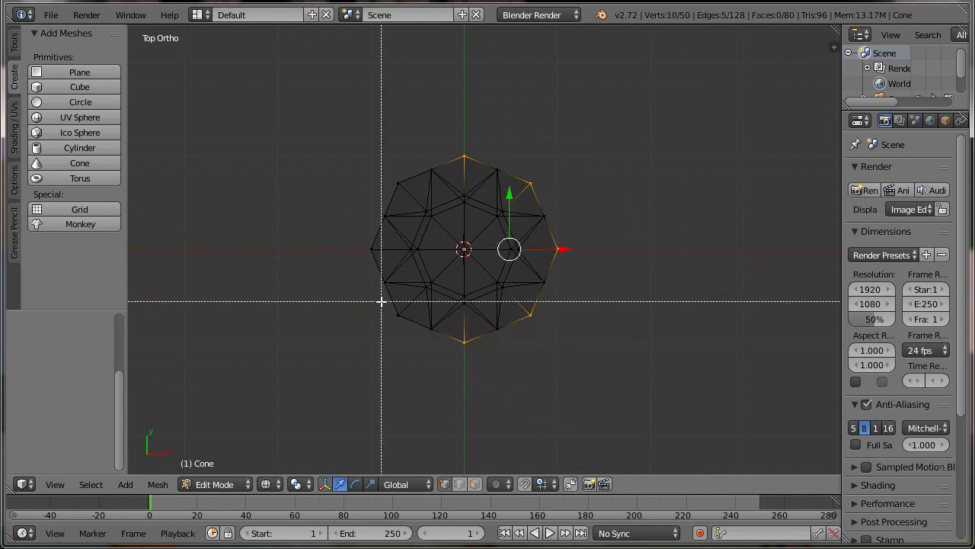
{"action": "left_click_drag", "start_coordinate": [383, 301], "coordinate": [408, 329]}
{"action": "key", "text": "b"}
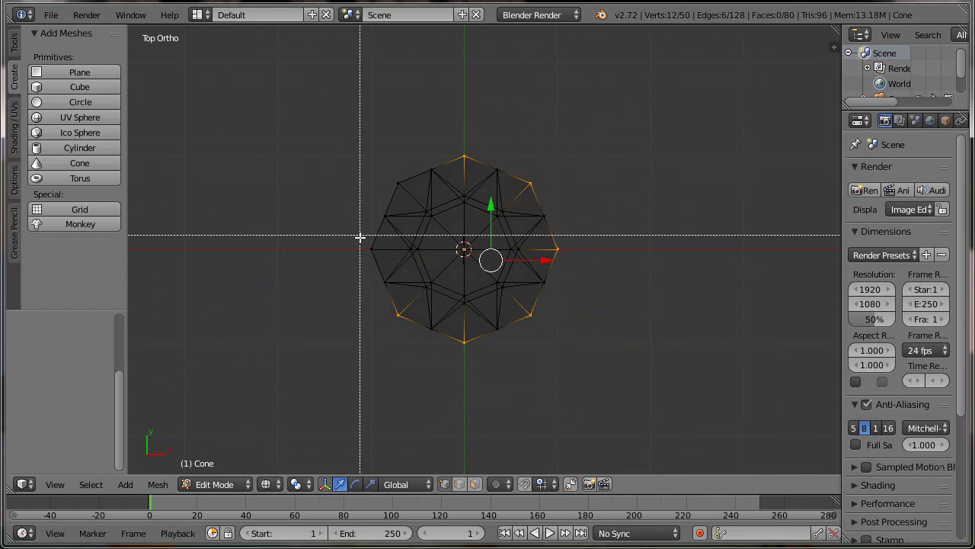
{"action": "left_click_drag", "start_coordinate": [360, 238], "coordinate": [380, 265]}
{"action": "key", "text": "b"}
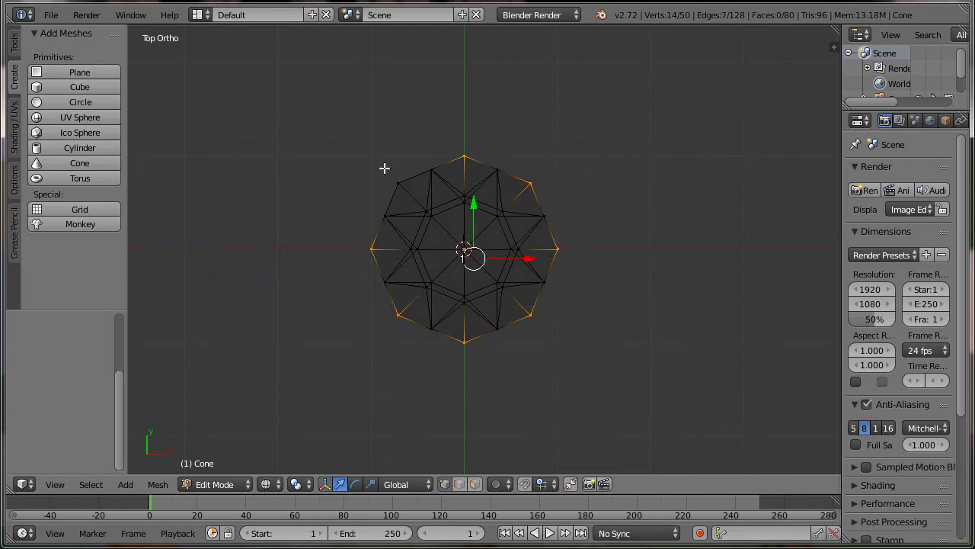
{"action": "left_click_drag", "start_coordinate": [383, 167], "coordinate": [408, 192]}
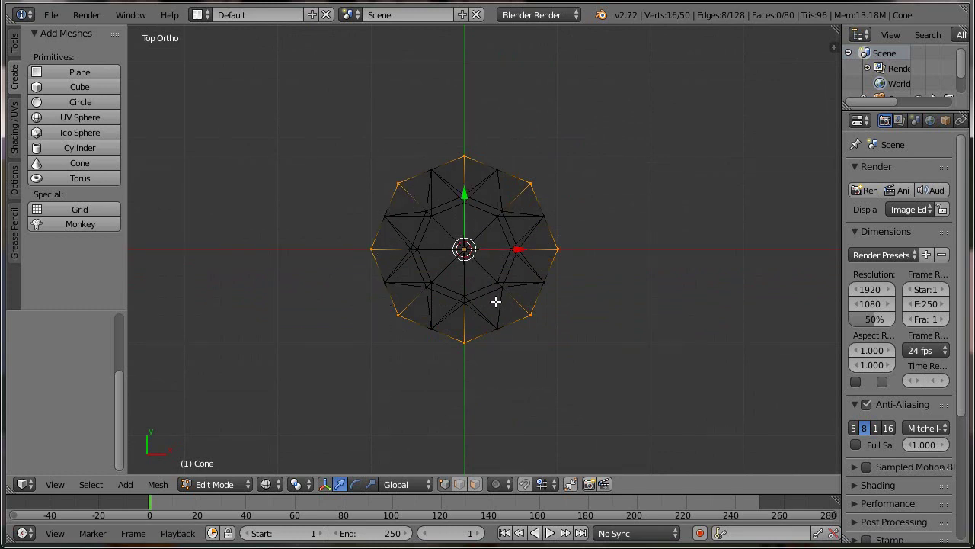
Step: Scale the selected ring vertices to 0 along Z, then return to solid Object Mode
{"action": "key", "text": "KP_1"}
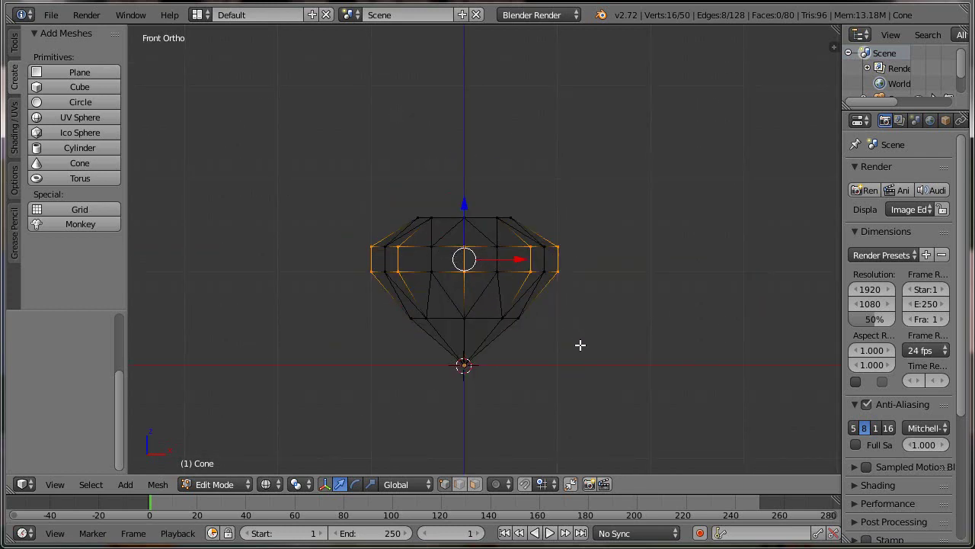
{"action": "key", "text": "s"}
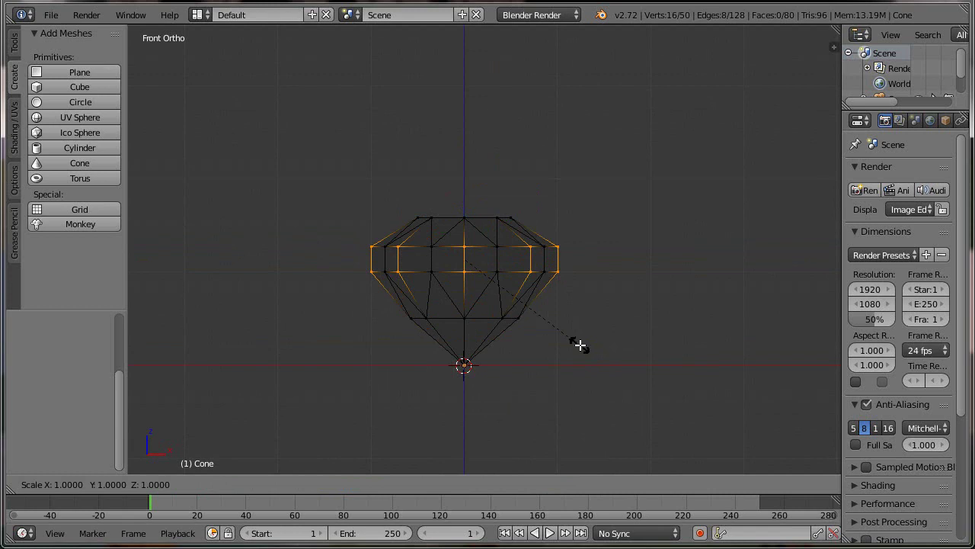
{"action": "type", "text": "z"}
{"action": "type", "text": "0"}
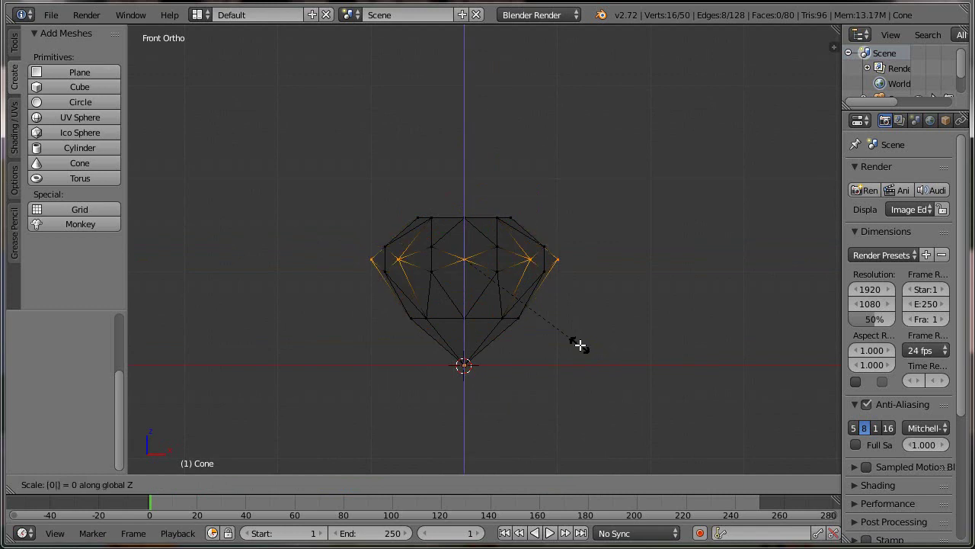
{"action": "key", "text": "Return"}
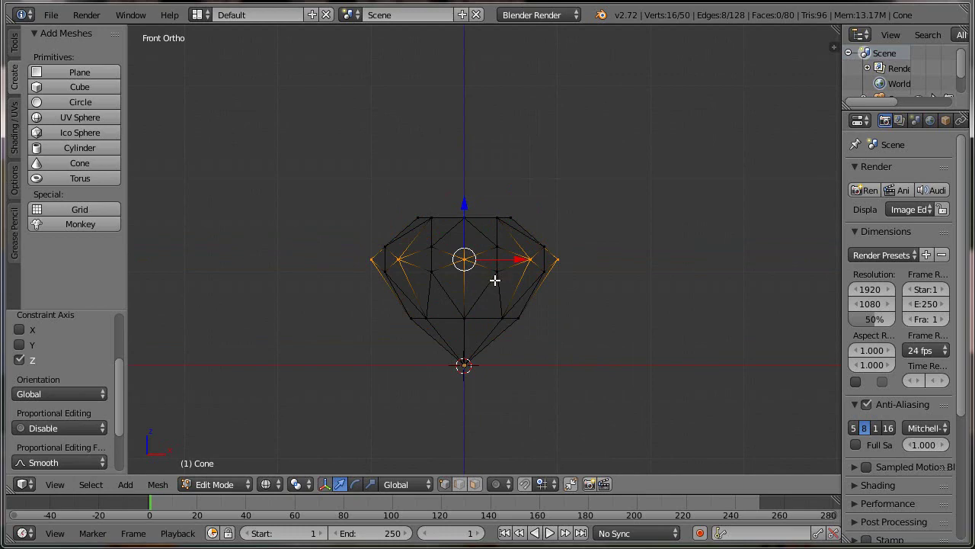
{"action": "key", "text": "z"}
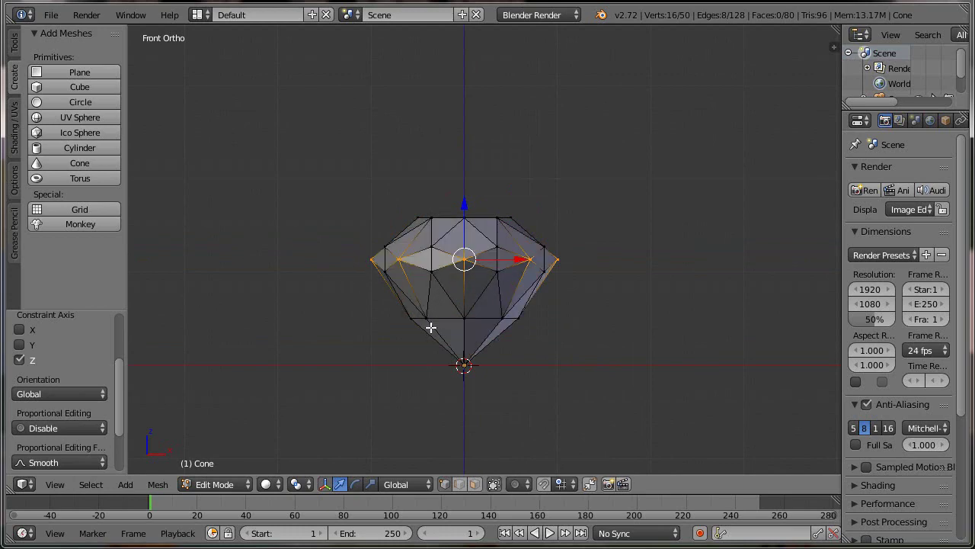
{"action": "key", "text": "Tab"}
{"action": "middle_click_drag", "start_coordinate": [353, 342], "coordinate": [466, 313]}
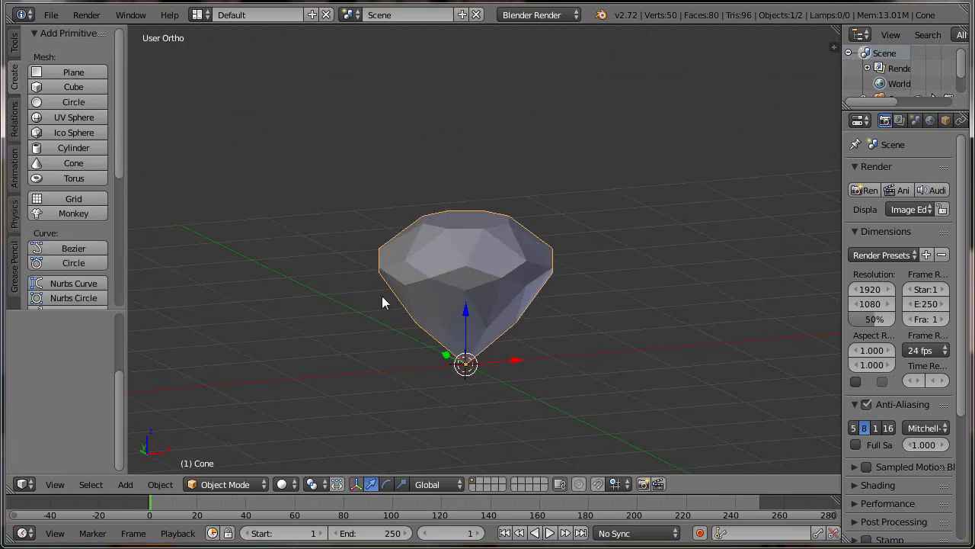
Step: In front view, move the bottom tip vertex up slightly along Z and return to Object Mode
{"action": "middle_click_drag", "start_coordinate": [359, 335], "coordinate": [475, 320]}
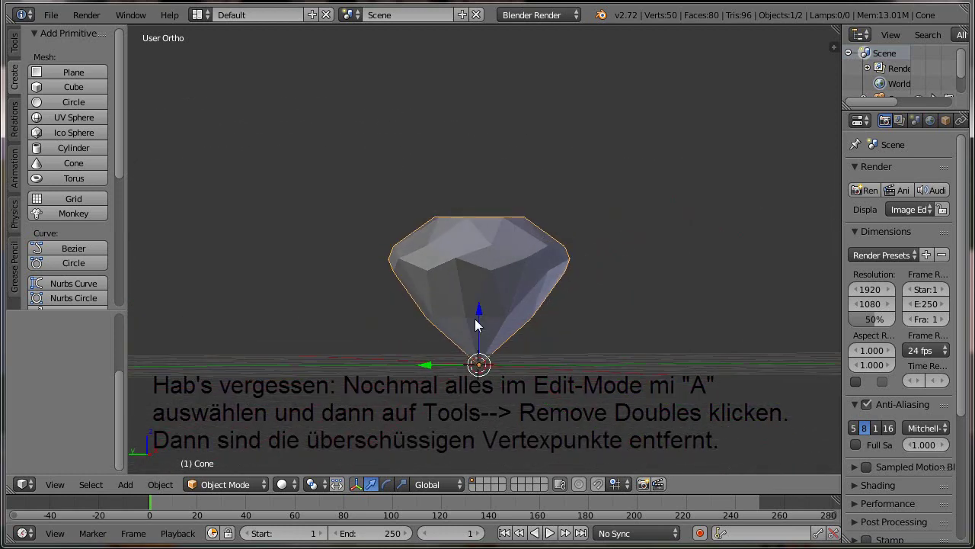
{"action": "key", "text": "KP_1"}
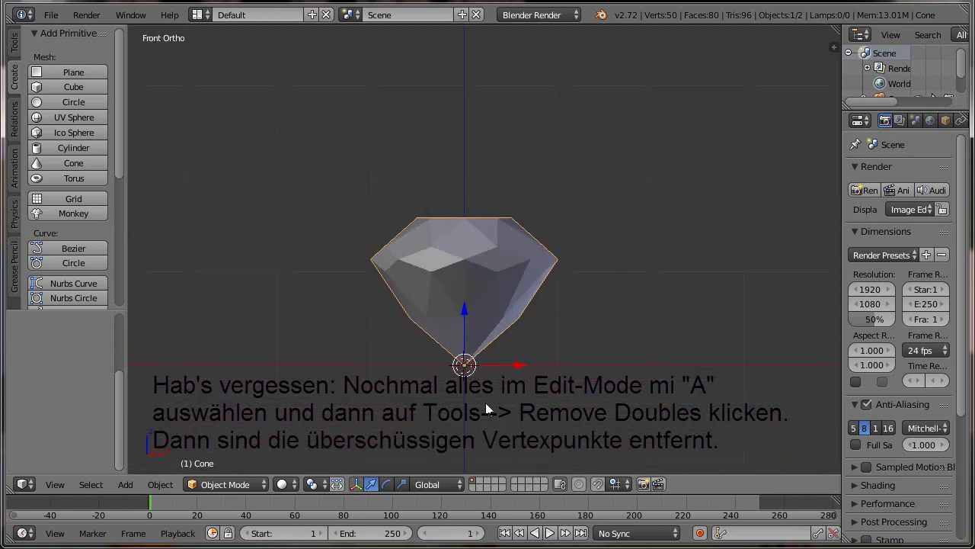
{"action": "key", "text": "Tab"}
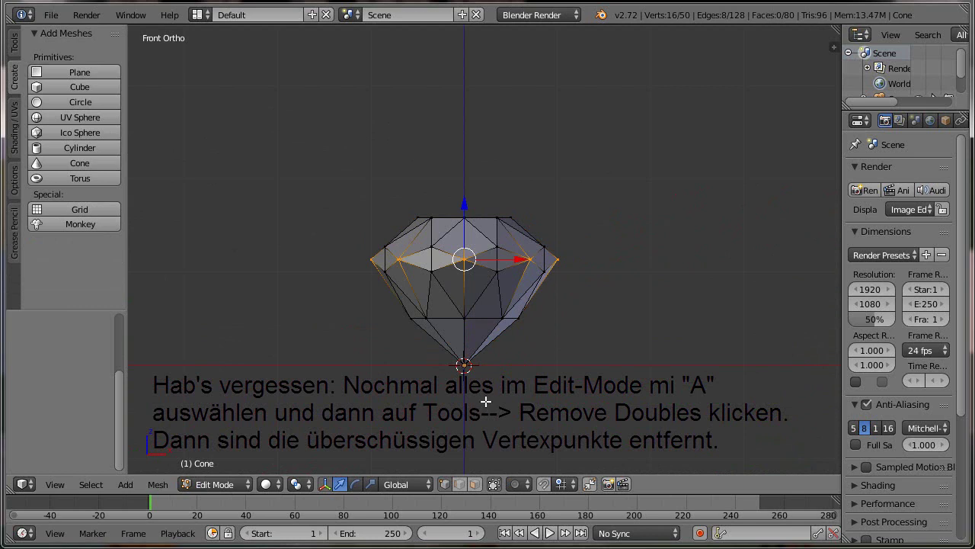
{"action": "right_click", "coordinate": [462, 363]}
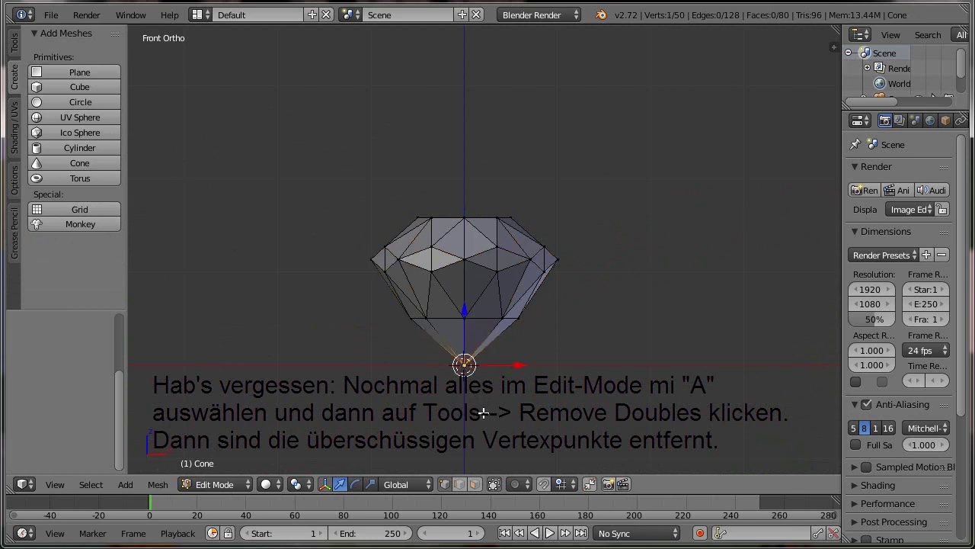
{"action": "key", "text": "g"}
{"action": "key", "text": "z"}
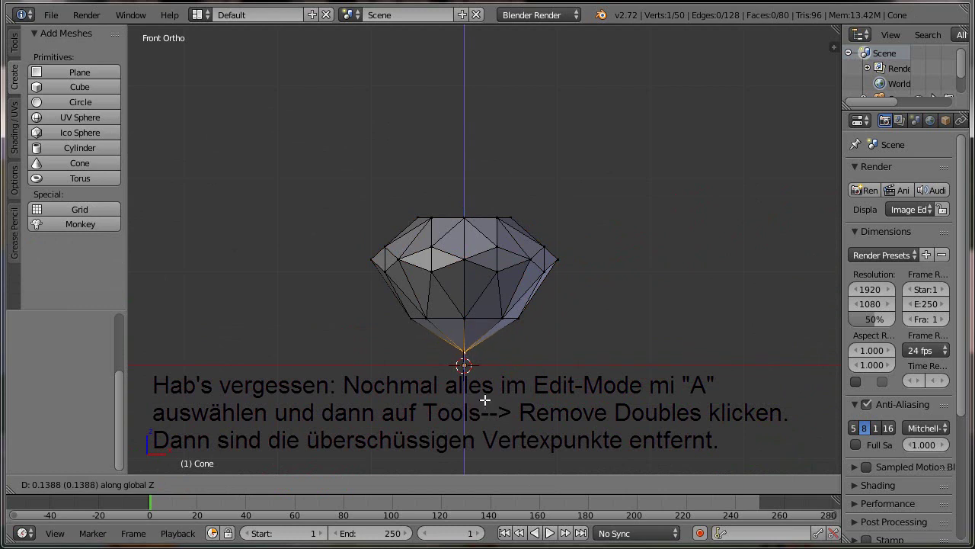
{"action": "left_click", "coordinate": [485, 399]}
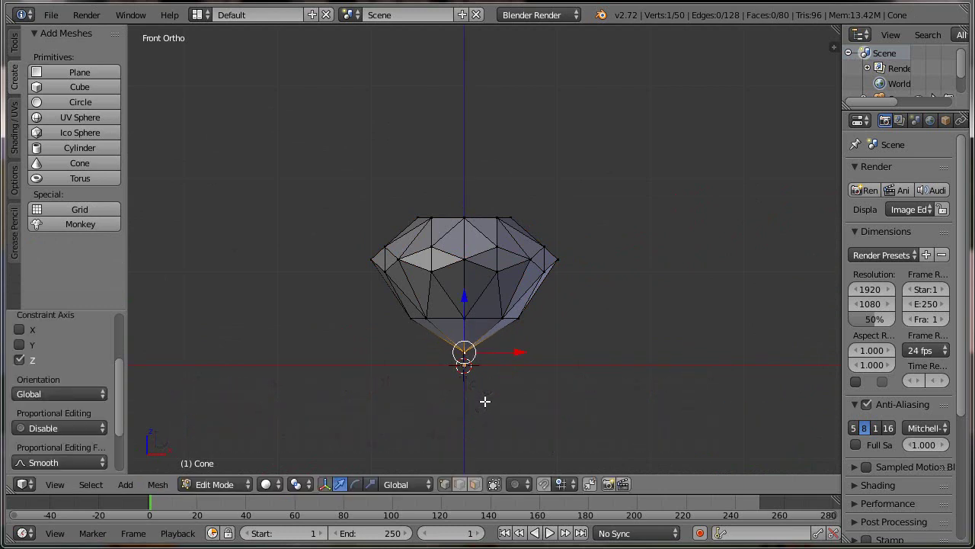
{"action": "key", "text": "Tab"}
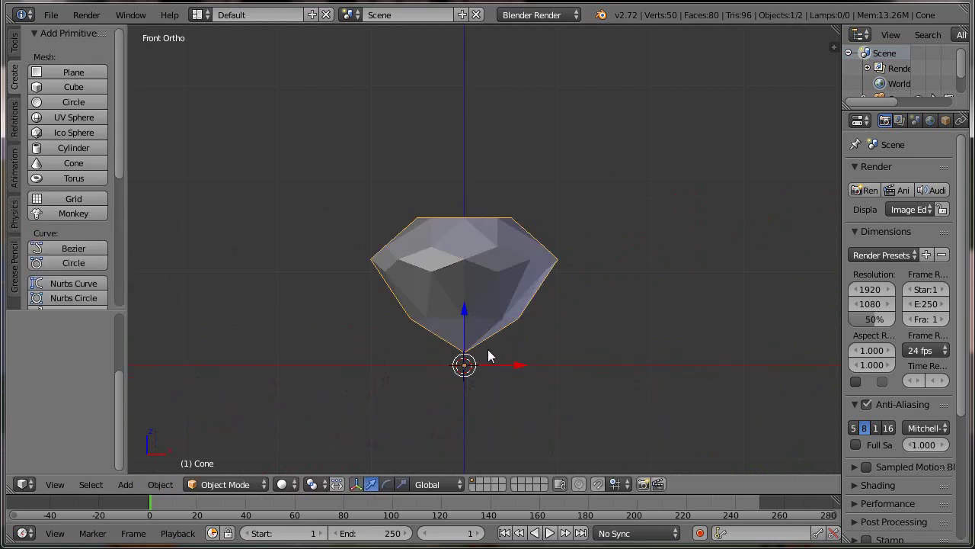
{"action": "middle_click_drag", "start_coordinate": [395, 428], "coordinate": [466, 442]}
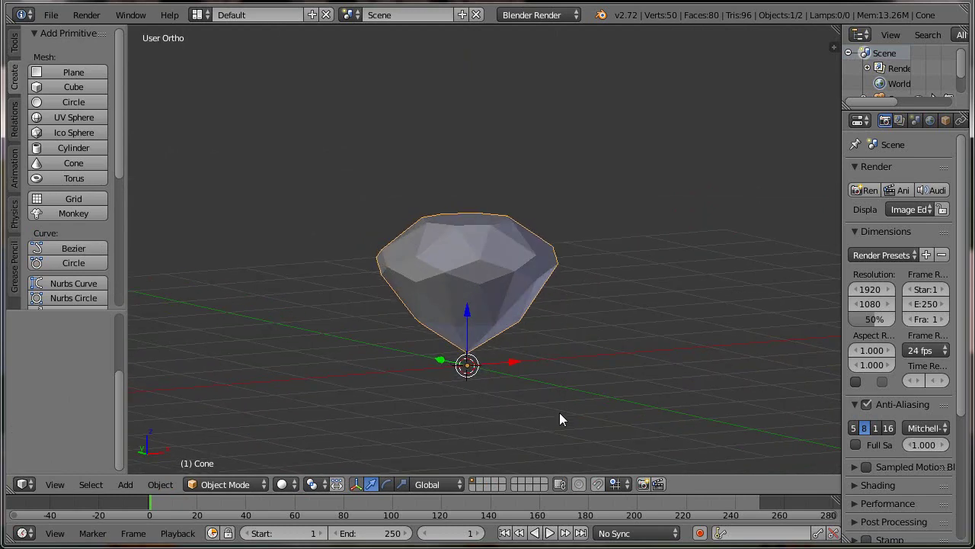
{"action": "key", "text": "r"}
{"action": "key", "text": "Escape"}
{"action": "key", "text": "KP_1"}
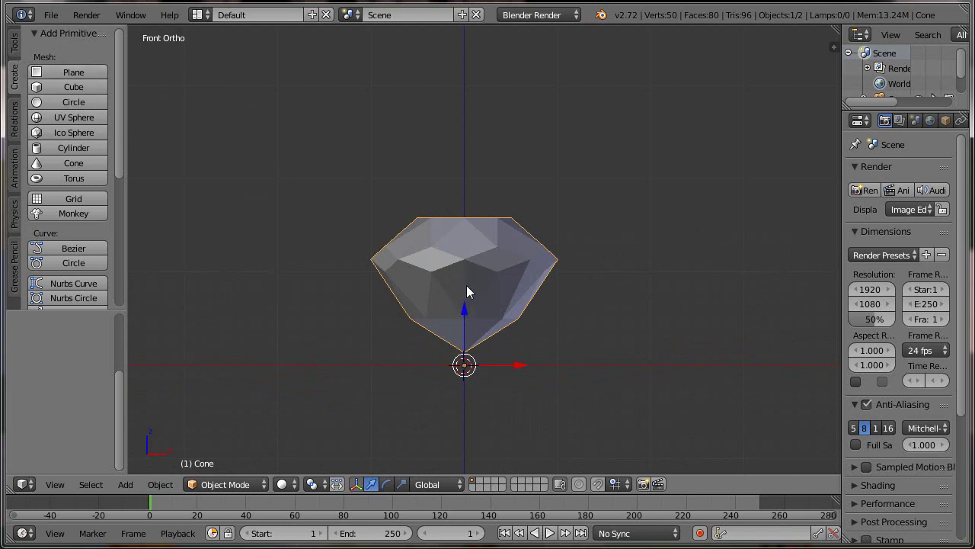
Step: Set the diamond's origin to its geometry and lower it along Z onto the ground line
{"action": "left_click", "coordinate": [13, 46]}
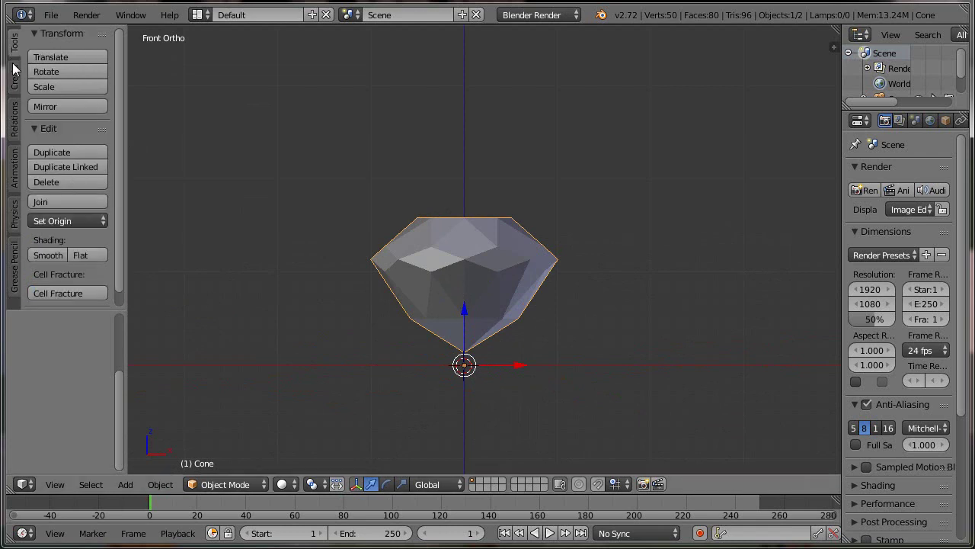
{"action": "left_click", "coordinate": [50, 221]}
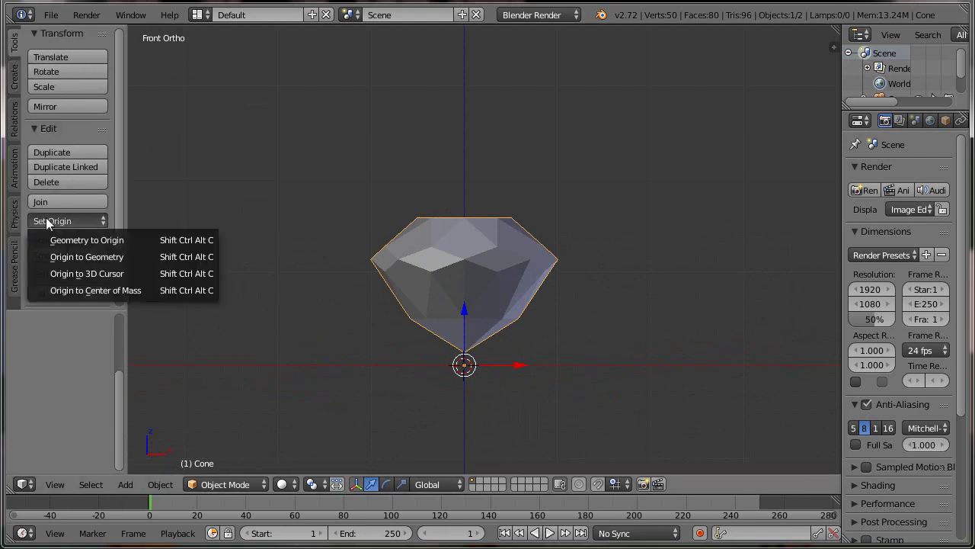
{"action": "left_click", "coordinate": [76, 257]}
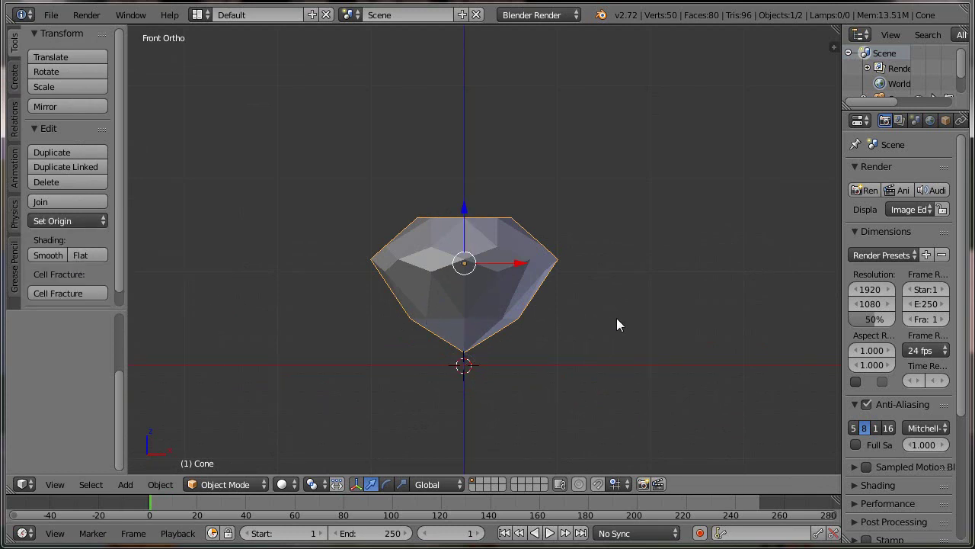
{"action": "key", "text": "g"}
{"action": "key", "text": "z"}
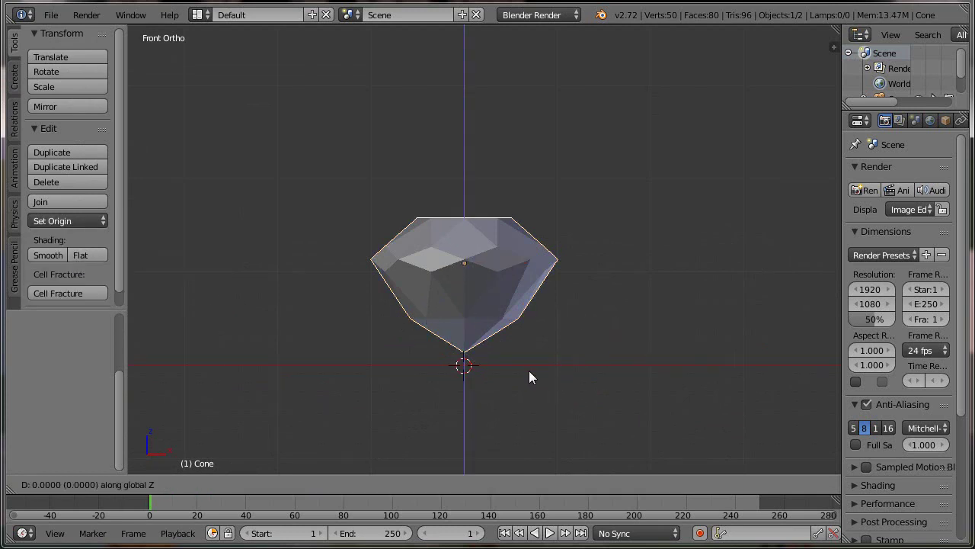
{"action": "left_click", "coordinate": [531, 387]}
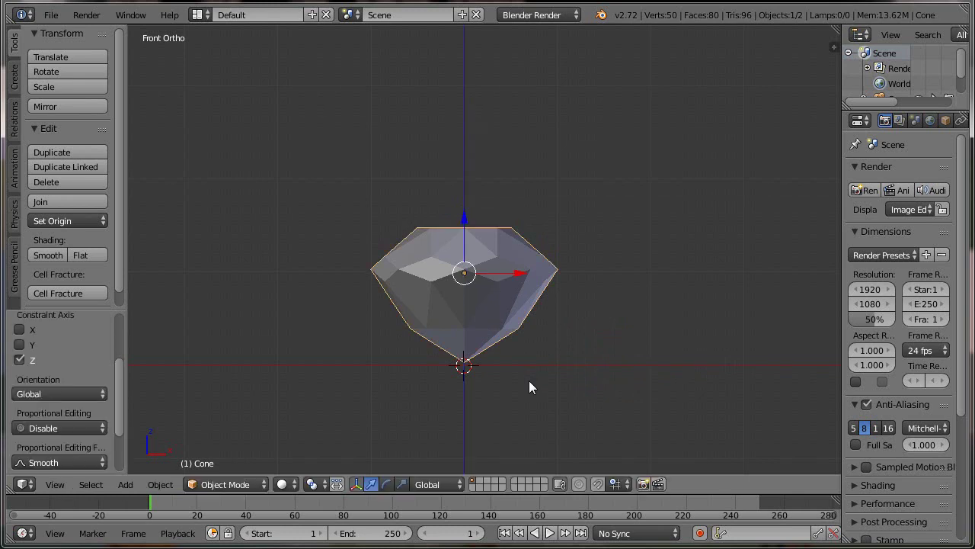
Step: Switch the render engine to Cycles Render and widen the Properties editor
{"action": "left_click", "coordinate": [531, 14]}
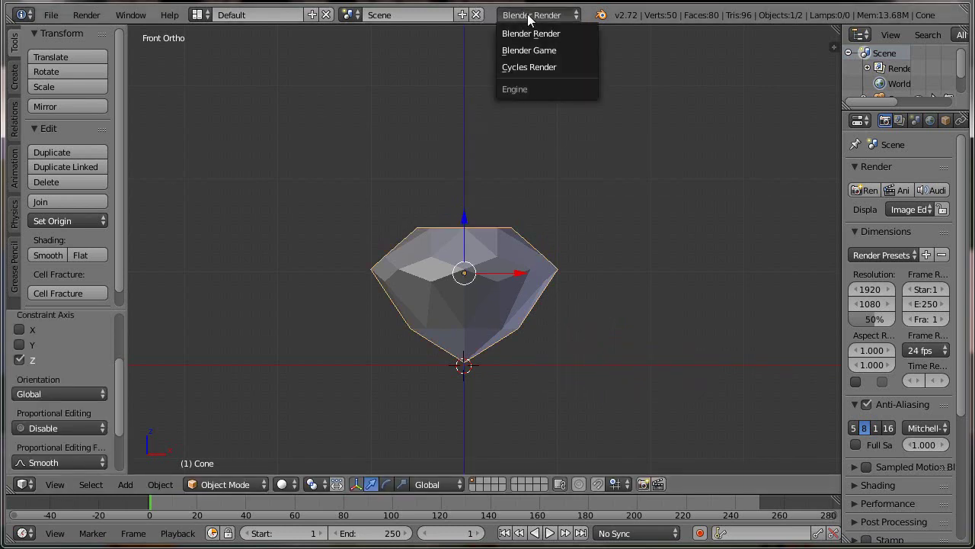
{"action": "left_click", "coordinate": [533, 67]}
{"action": "middle_click_drag", "start_coordinate": [630, 312], "coordinate": [586, 364]}
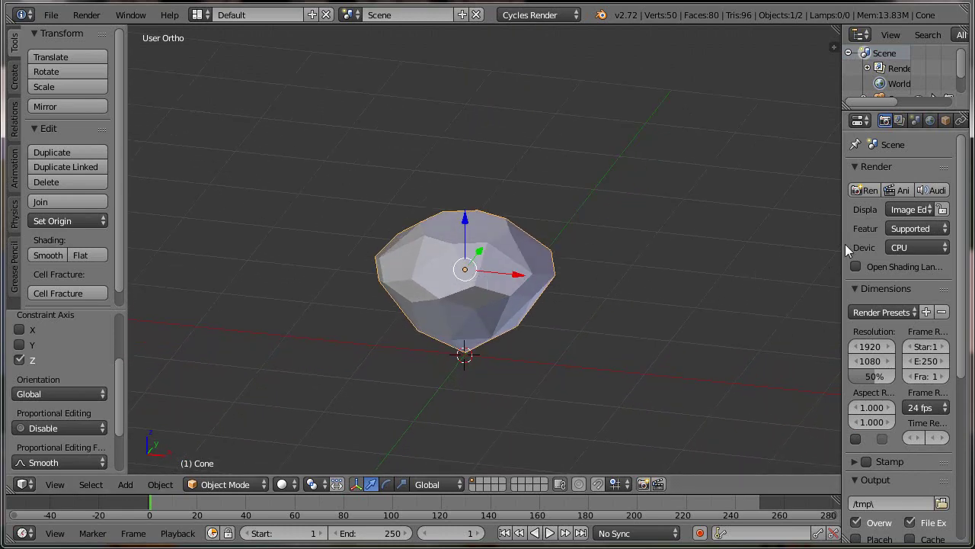
{"action": "left_click_drag", "start_coordinate": [842, 242], "coordinate": [803, 242]}
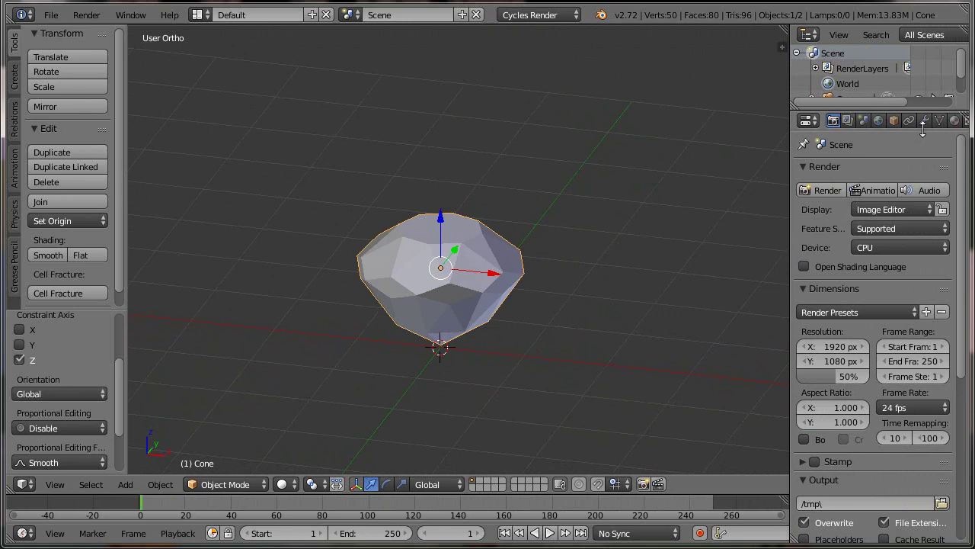
Step: Create a new material for the diamond named 'Diamond'
{"action": "left_click", "coordinate": [938, 121]}
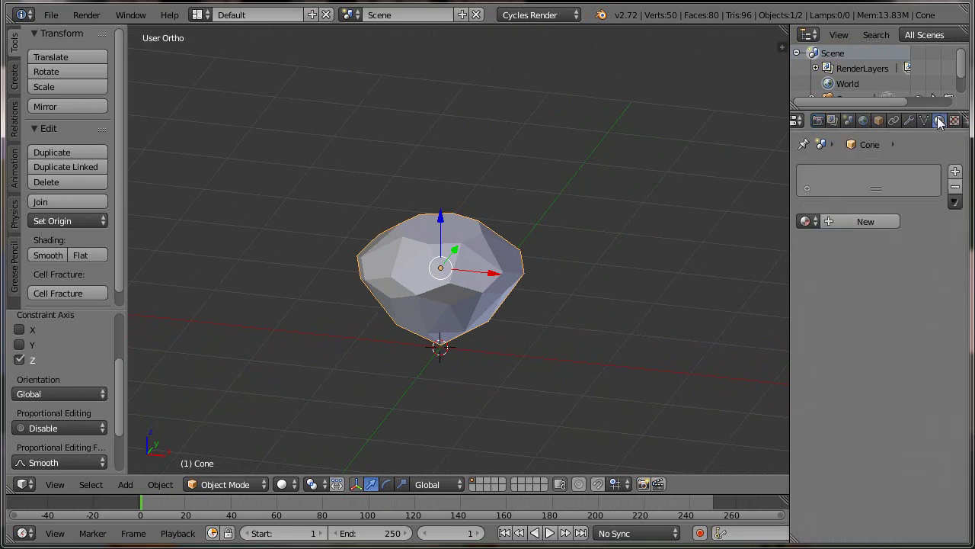
{"action": "left_click", "coordinate": [851, 221]}
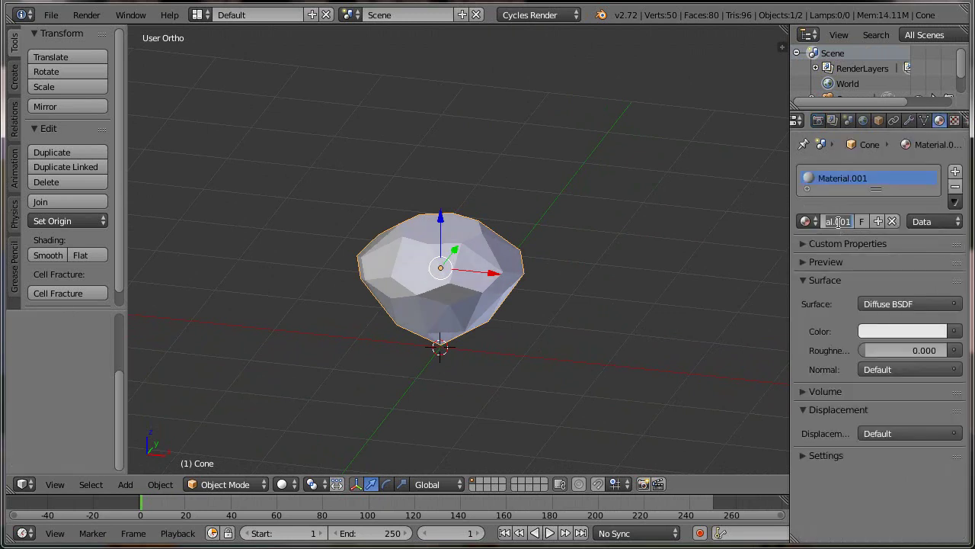
{"action": "type", "text": "G"}
{"action": "key", "text": "BackSpace"}
{"action": "type", "text": "Di"}
{"action": "type", "text": "amond"}
{"action": "key", "text": "Return"}
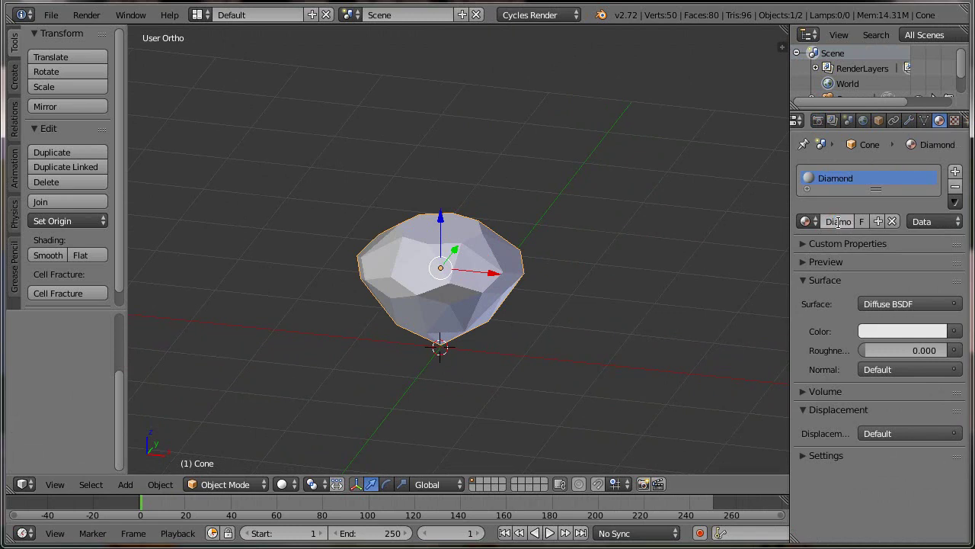
Step: Make the Diamond surface a pure white Glass BSDF with IOR 2.42
{"action": "left_click", "coordinate": [882, 301]}
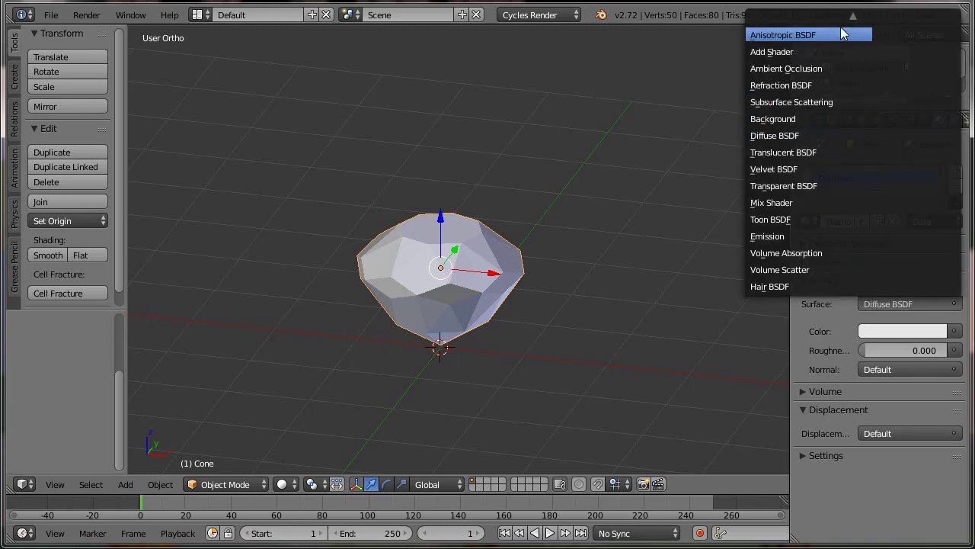
{"action": "left_click", "coordinate": [792, 40]}
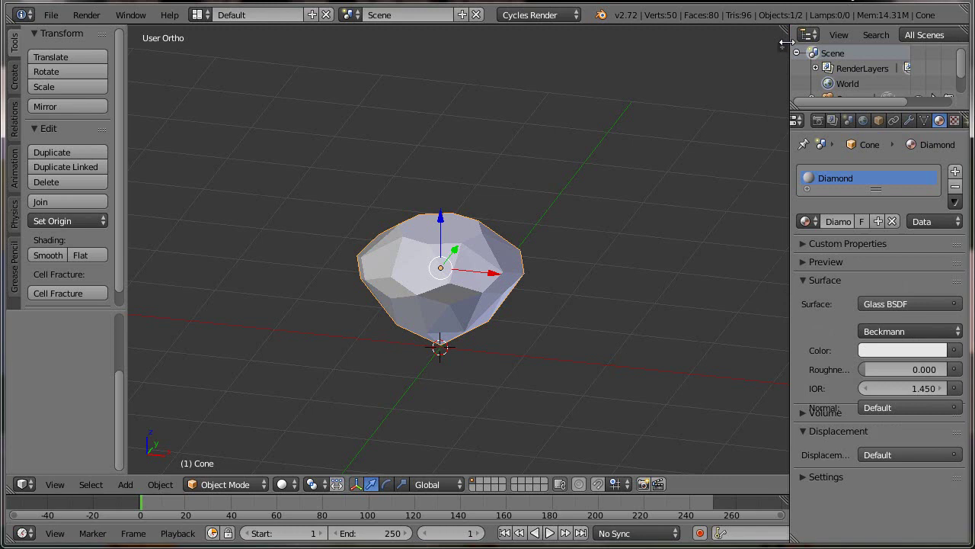
{"action": "left_click", "coordinate": [897, 351]}
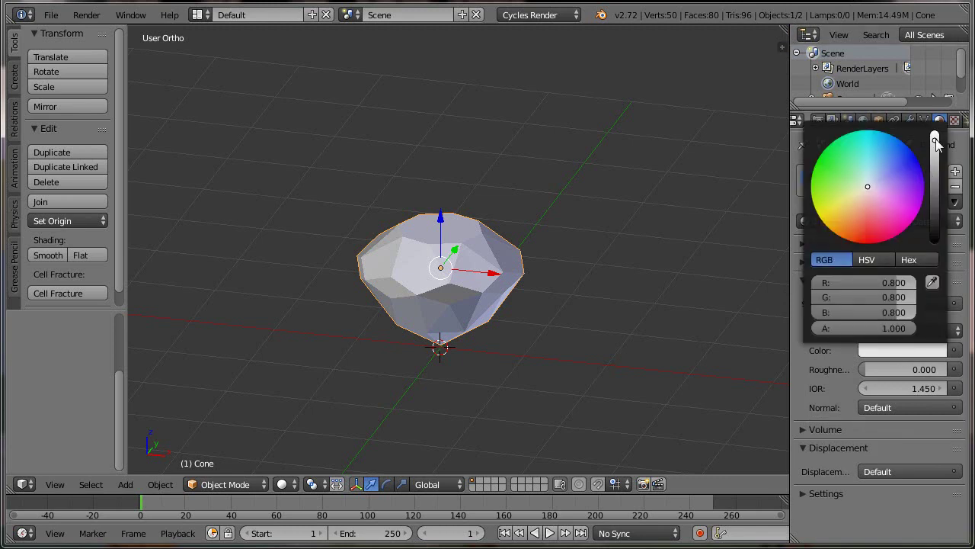
{"action": "left_click_drag", "start_coordinate": [937, 143], "coordinate": [936, 131]}
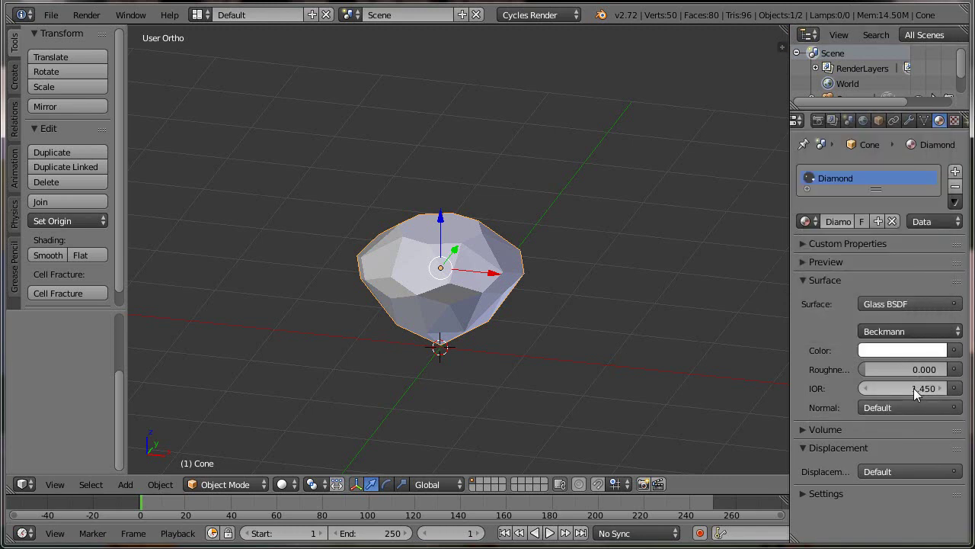
{"action": "left_click", "coordinate": [865, 388]}
{"action": "type", "text": "2."}
{"action": "type", "text": "4"}
{"action": "type", "text": "2"}
{"action": "key", "text": "Return"}
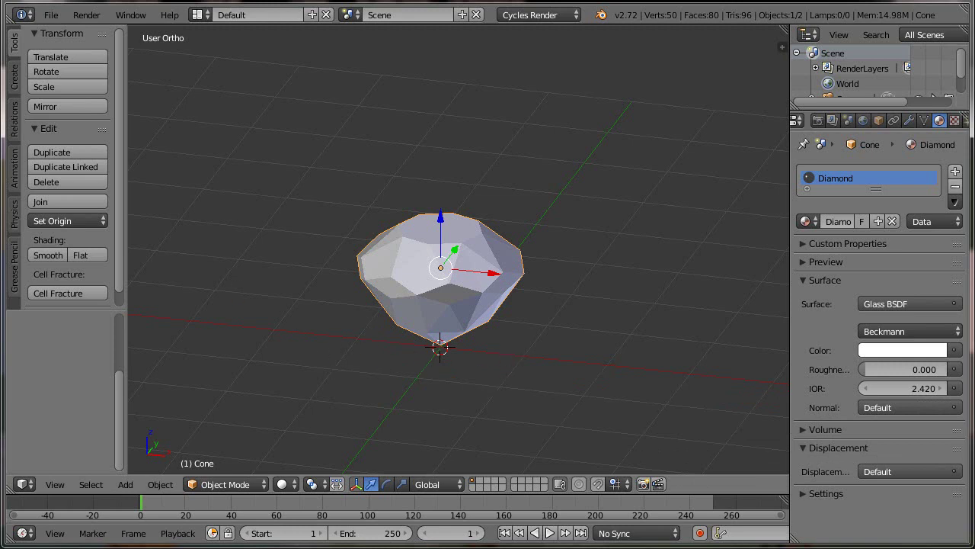
{"action": "left_click", "coordinate": [13, 76]}
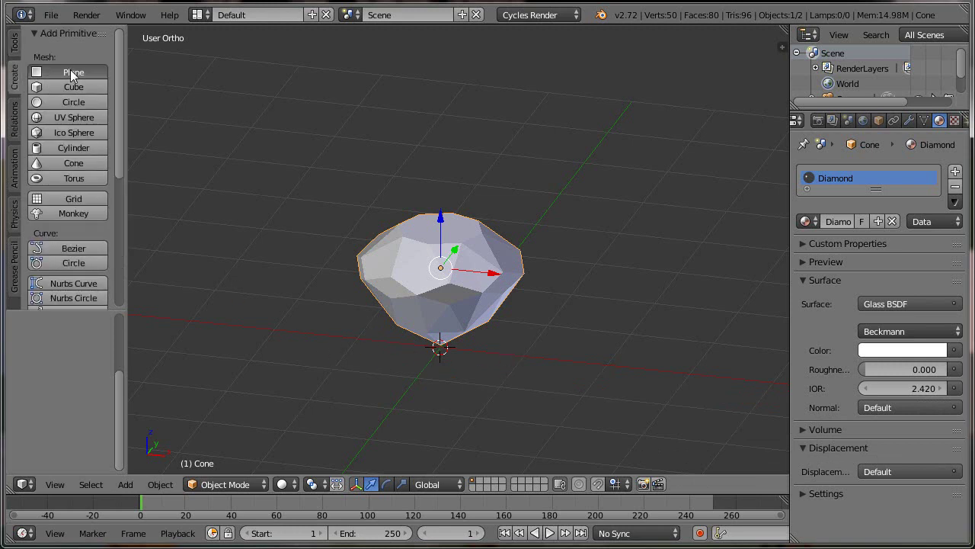
Step: Add a plane at the diamond's base and nudge it slightly up along Z
{"action": "left_click", "coordinate": [70, 74]}
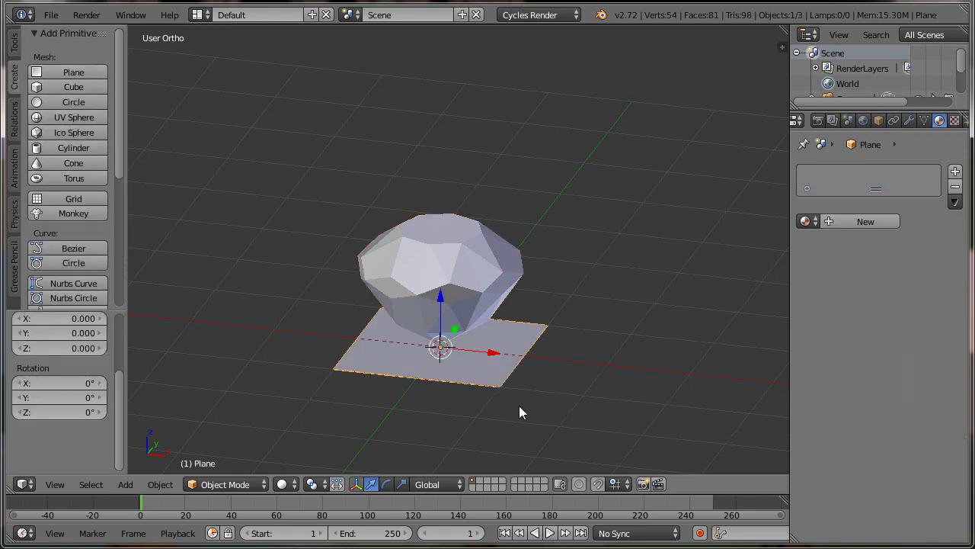
{"action": "key", "text": "KP_1"}
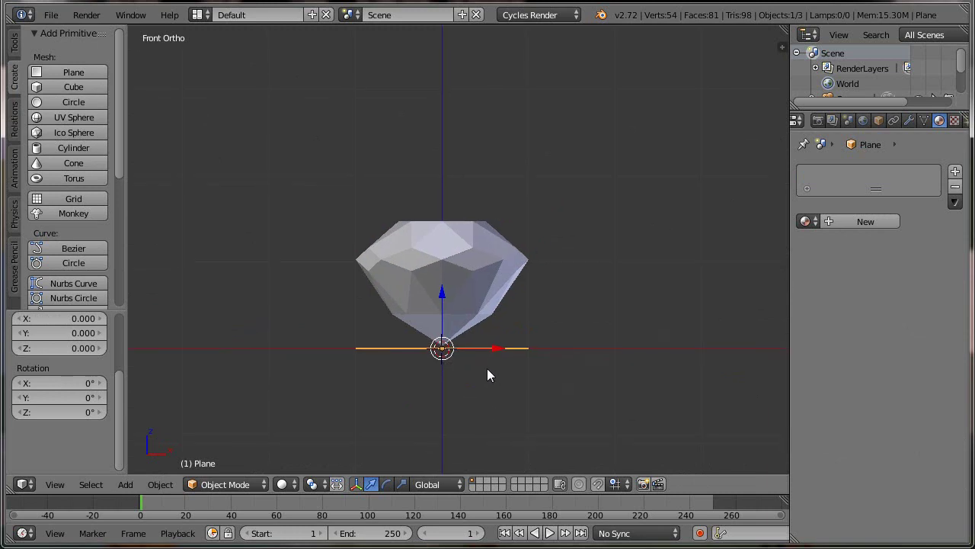
{"action": "scroll", "coordinate": [487, 368], "scroll_direction": "down", "scroll_amount": 3, "text": "shift"}
{"action": "scroll", "coordinate": [473, 407], "scroll_direction": "up", "scroll_amount": 5}
{"action": "scroll", "coordinate": [473, 407], "scroll_direction": "up", "scroll_amount": 1}
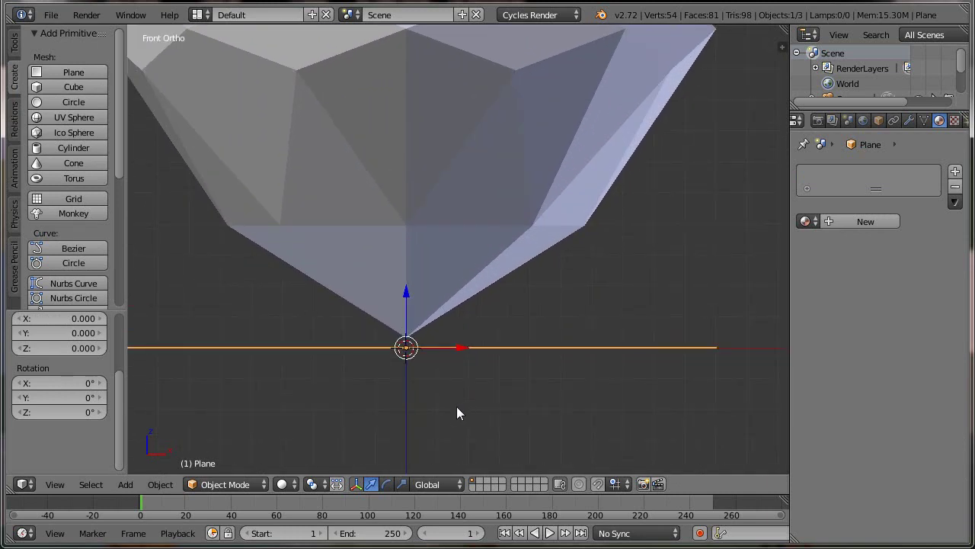
{"action": "key", "text": "g"}
{"action": "key", "text": "z"}
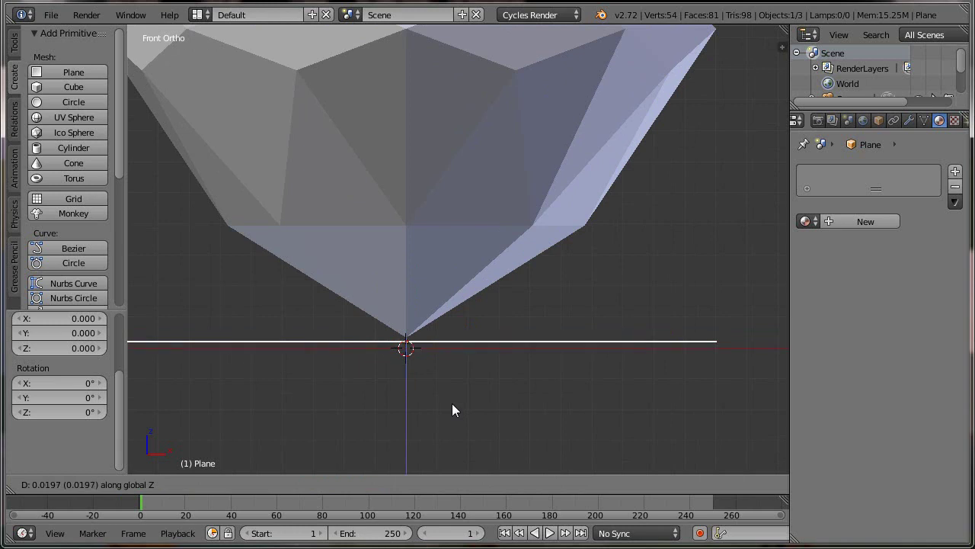
{"action": "left_click", "coordinate": [452, 401]}
Step: Scale the plane up 15 times into a wide floor
{"action": "scroll", "coordinate": [452, 402], "scroll_direction": "down", "scroll_amount": 3}
{"action": "scroll", "coordinate": [452, 402], "scroll_direction": "down", "scroll_amount": 3}
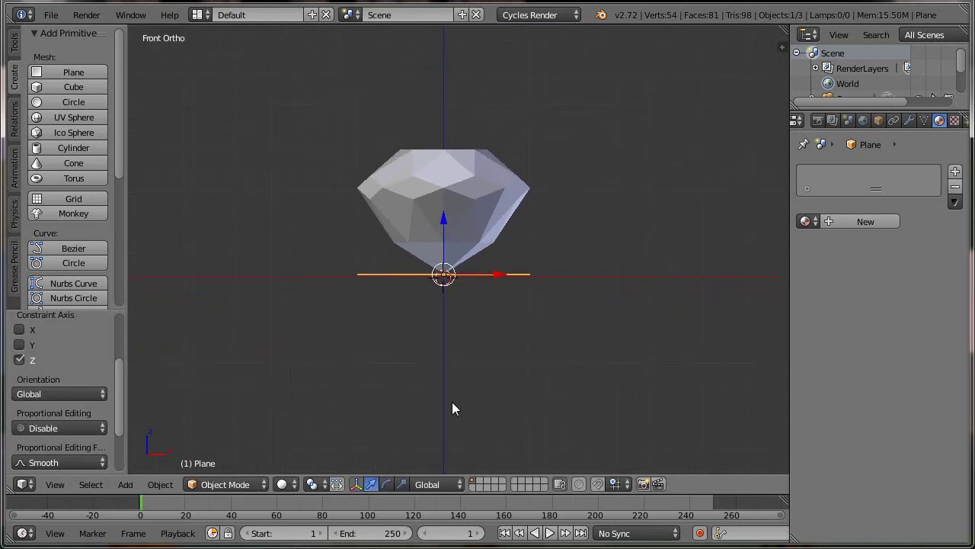
{"action": "type", "text": "s15"}
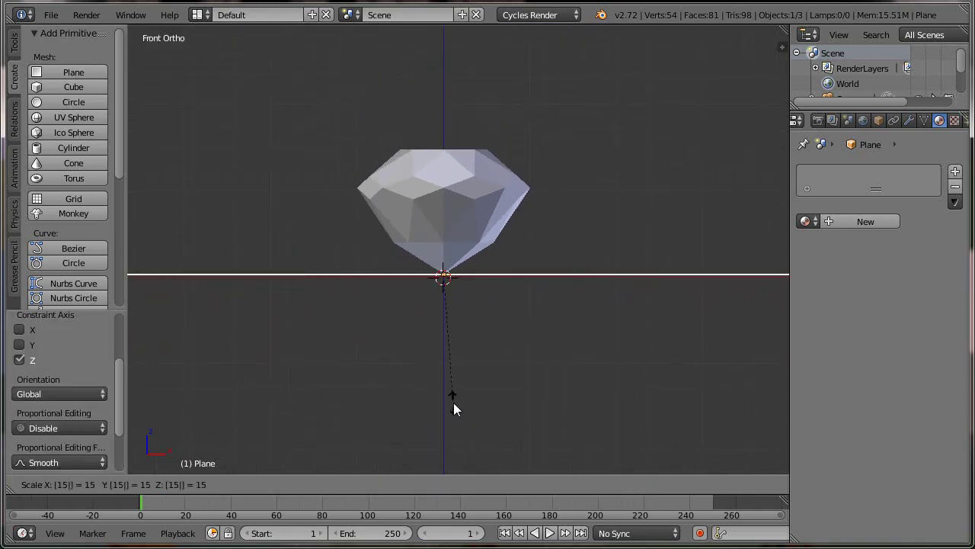
{"action": "key", "text": "Return"}
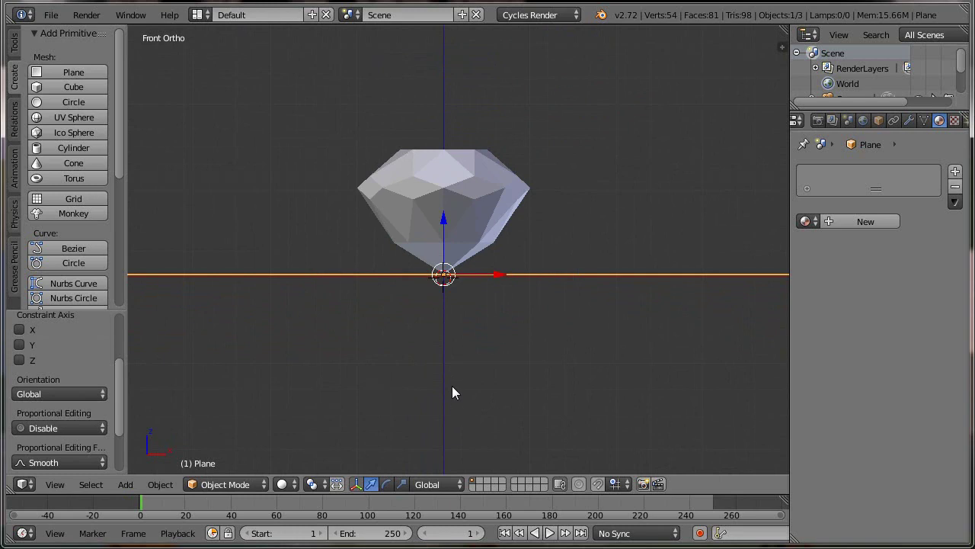
Step: In camera view, enable Lock Camera to View in the N sidebar
{"action": "key", "text": "KP_0"}
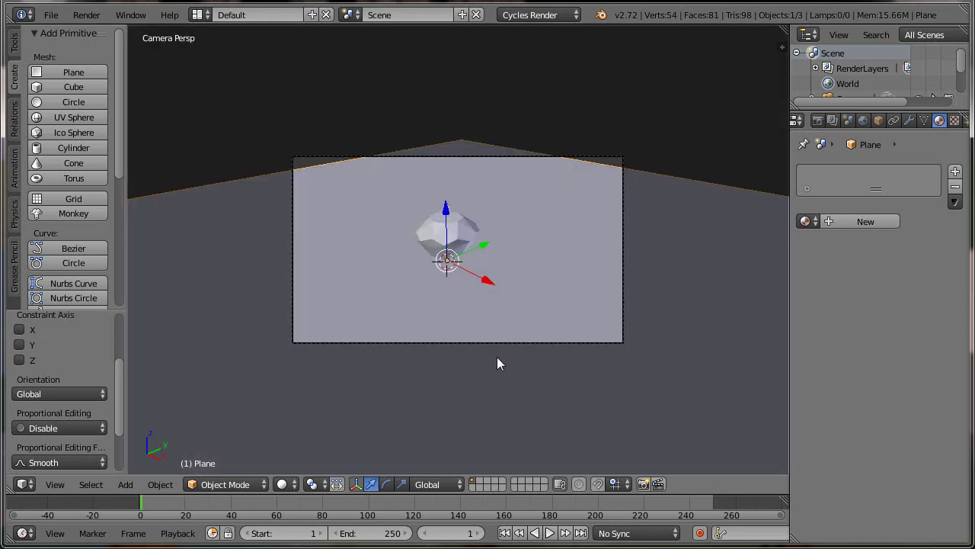
{"action": "scroll", "coordinate": [497, 362], "scroll_direction": "up", "scroll_amount": 2}
{"action": "scroll", "coordinate": [501, 371], "scroll_direction": "up", "scroll_amount": 1}
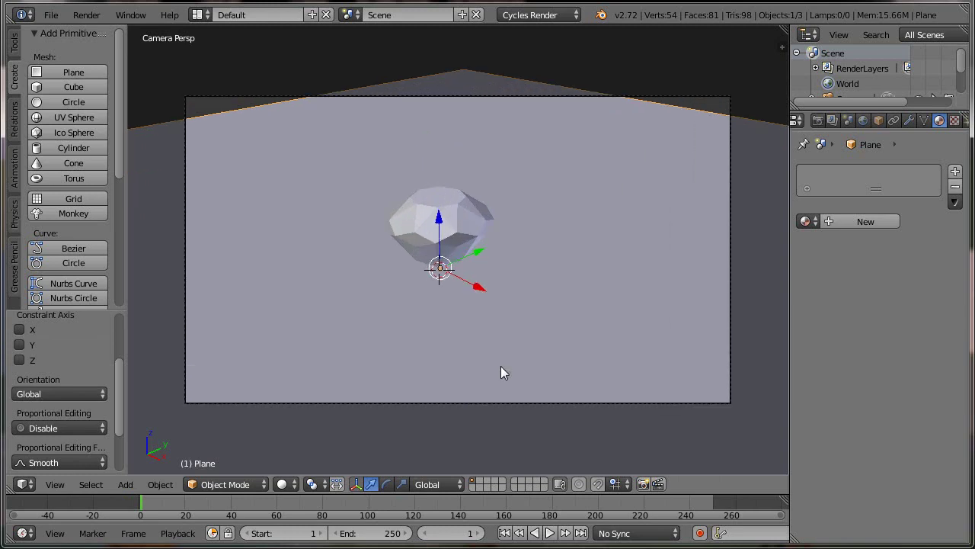
{"action": "key", "text": "n"}
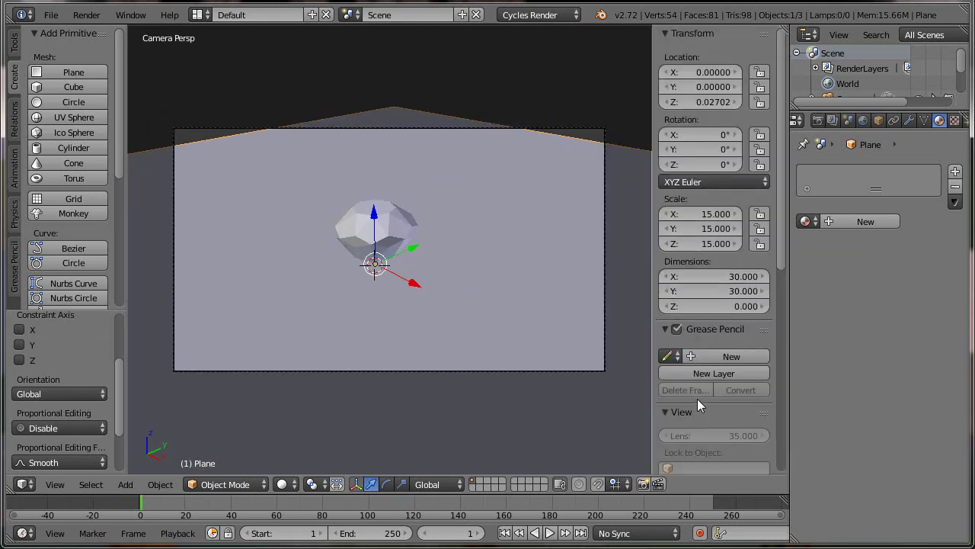
{"action": "scroll", "coordinate": [695, 393], "scroll_direction": "down", "scroll_amount": 5}
{"action": "left_click", "coordinate": [687, 351]}
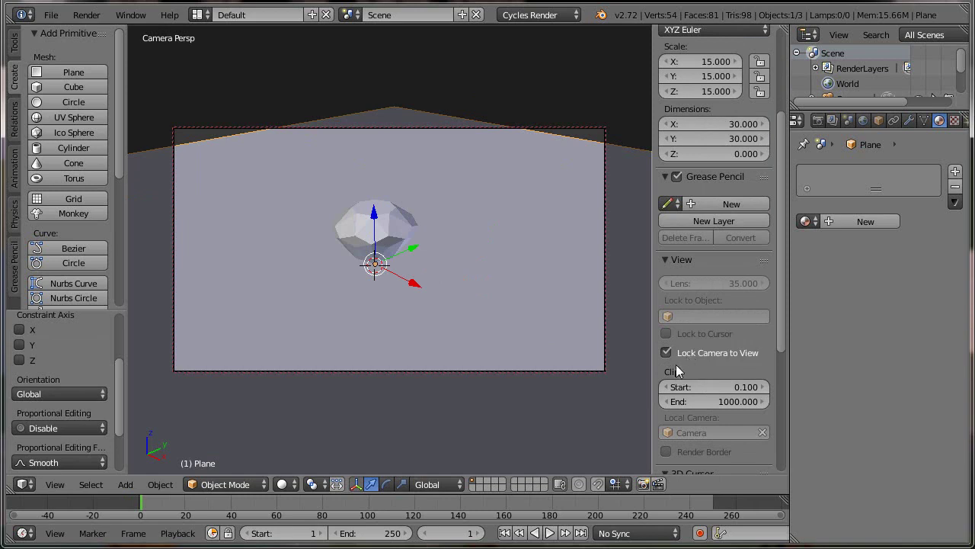
{"action": "key", "text": "n"}
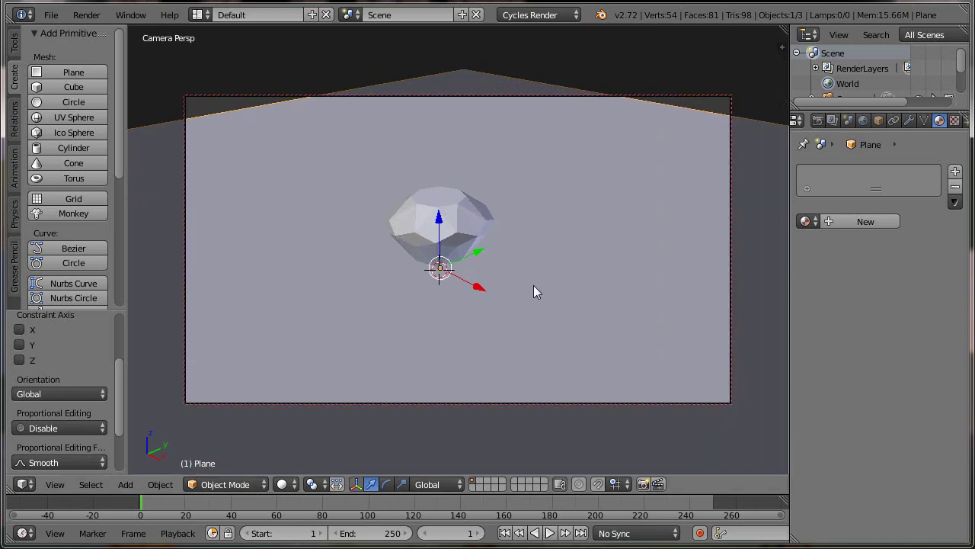
Step: Orbit the camera to frame the diamond on the ground plane, then return to camera view
{"action": "mouse_move", "coordinate": [534, 287]}
{"action": "middle_mouse_down"}
{"action": "mouse_move", "coordinate": [536, 296]}
{"action": "mouse_move", "coordinate": [586, 303]}
{"action": "mouse_move", "coordinate": [614, 292]}
{"action": "middle_mouse_up"}
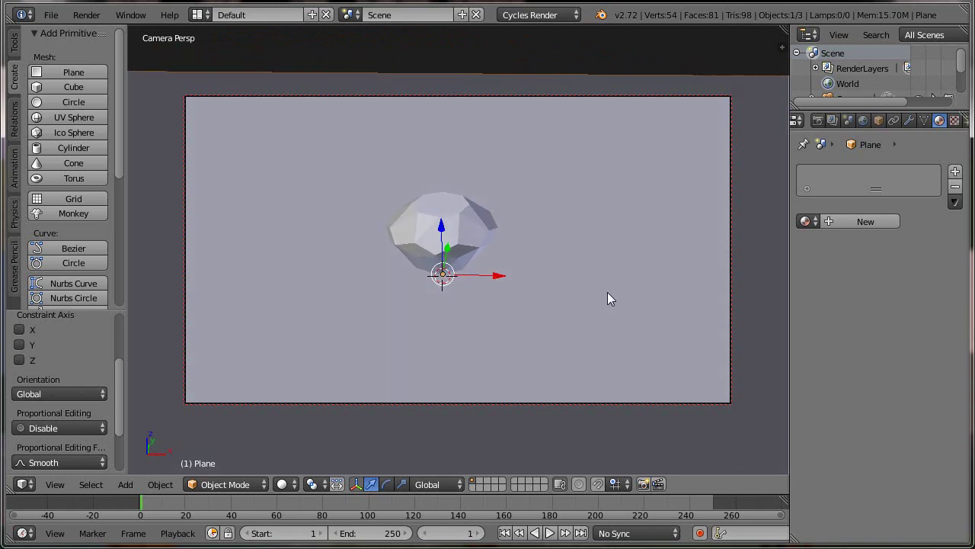
{"action": "key", "text": "KP_1"}
{"action": "mouse_move", "coordinate": [533, 316]}
{"action": "middle_mouse_down"}
{"action": "mouse_move", "coordinate": [459, 340]}
{"action": "mouse_move", "coordinate": [450, 349]}
{"action": "mouse_move", "coordinate": [468, 373]}
{"action": "mouse_move", "coordinate": [435, 381]}
{"action": "mouse_move", "coordinate": [424, 366]}
{"action": "middle_mouse_up"}
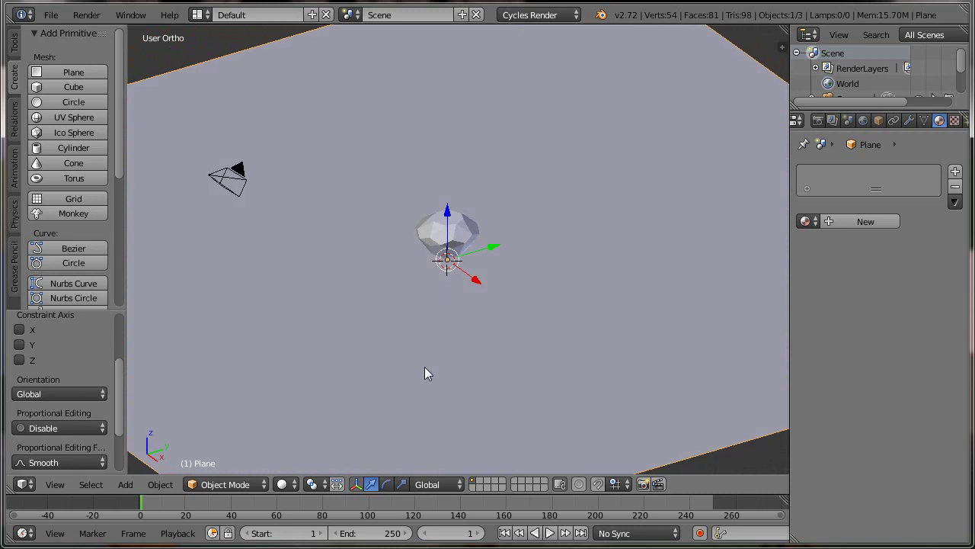
{"action": "key", "text": "KP_0"}
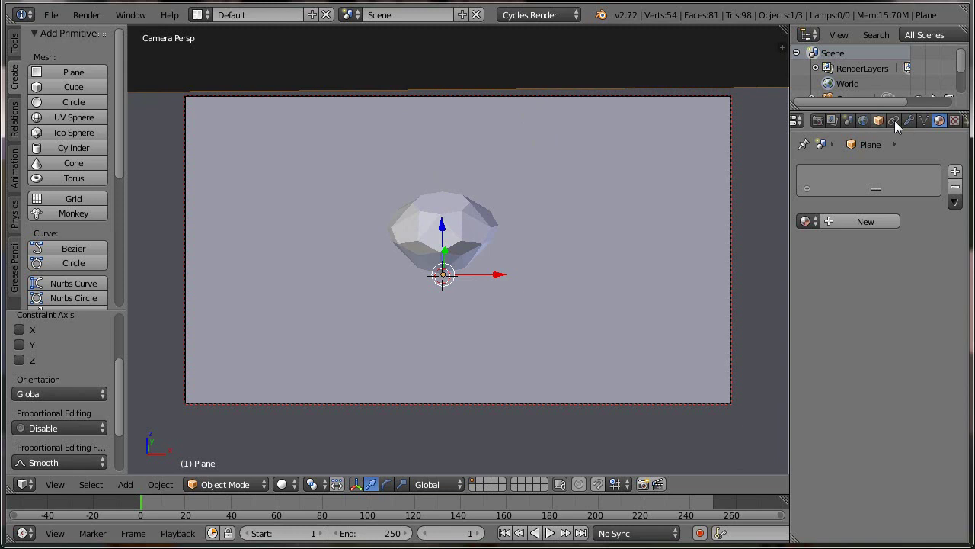
Step: Create a plane material named 'Boden' and darken its colour to about 0.168 grey
{"action": "left_click", "coordinate": [869, 221]}
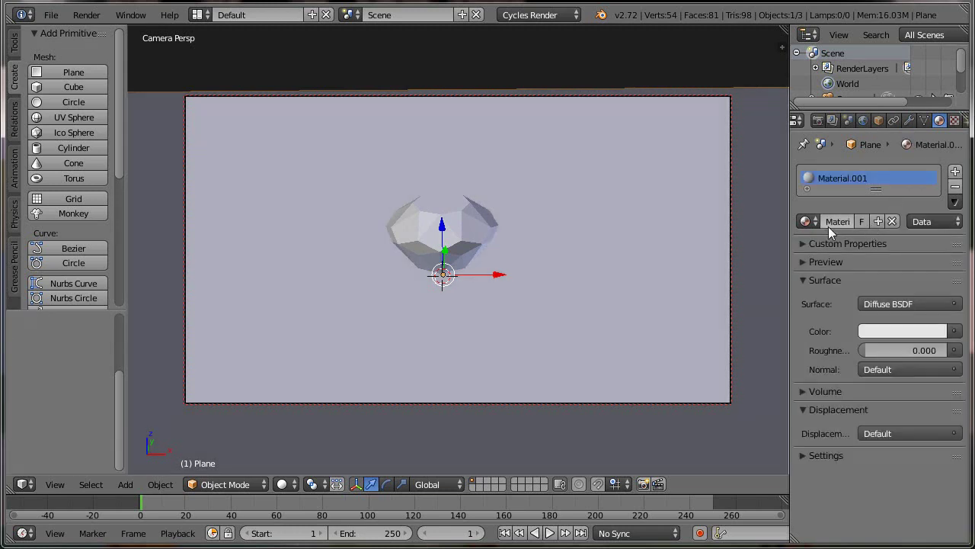
{"action": "type", "text": "Bo"}
{"action": "type", "text": "den"}
{"action": "key", "text": "Return"}
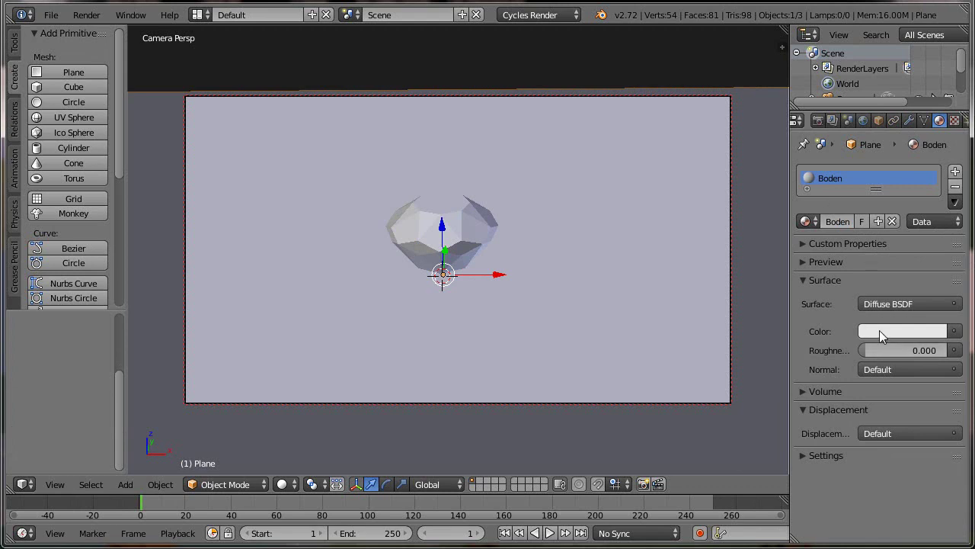
{"action": "left_click", "coordinate": [880, 330]}
{"action": "left_click_drag", "start_coordinate": [935, 171], "coordinate": [941, 173]}
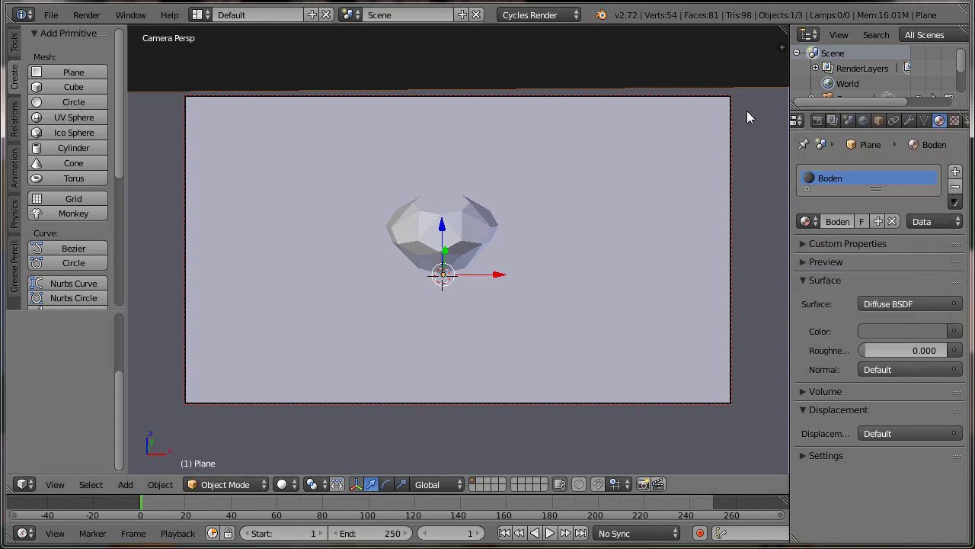
Step: Enable world nodes, brighten the background grey to about 0.233, and reselect the diamond
{"action": "left_click", "coordinate": [862, 120]}
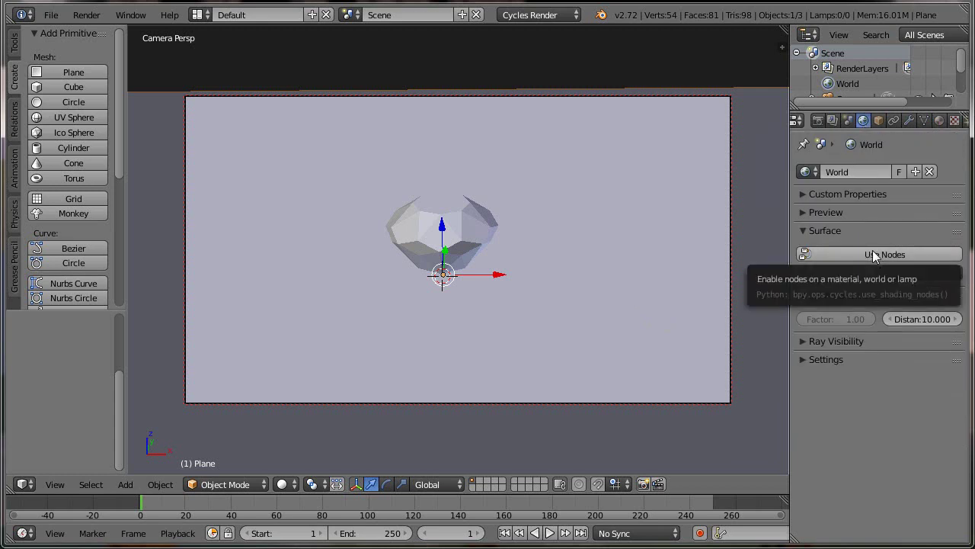
{"action": "left_click", "coordinate": [874, 256]}
{"action": "left_click", "coordinate": [919, 281]}
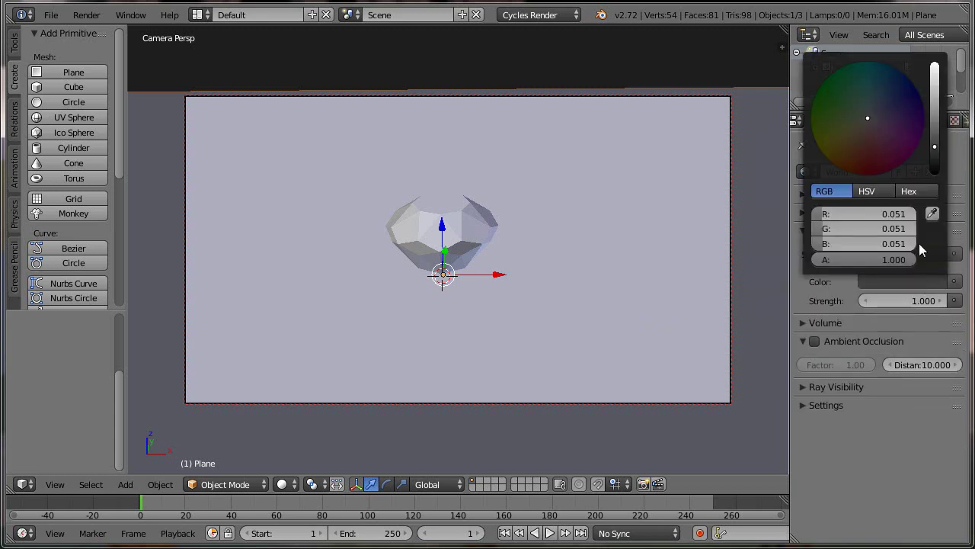
{"action": "left_click", "coordinate": [935, 116]}
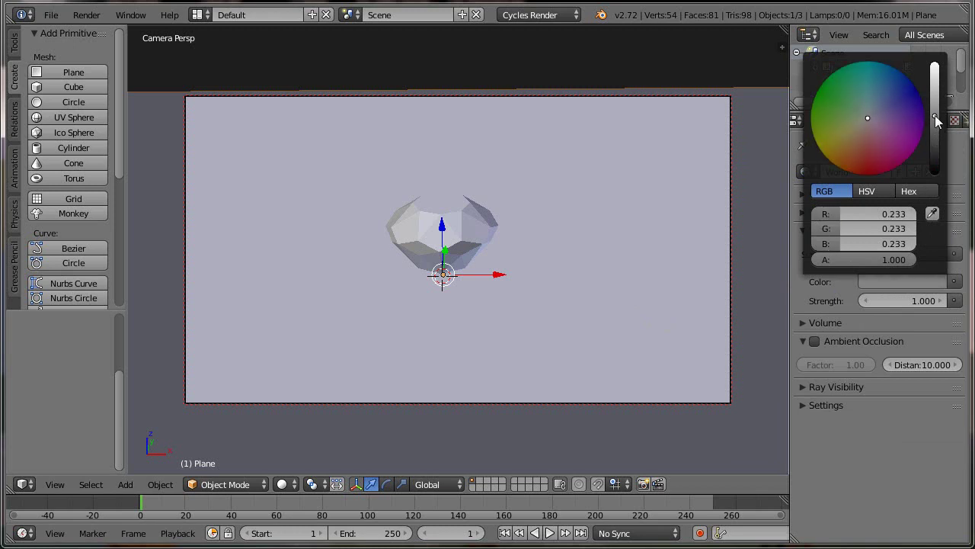
{"action": "left_click_drag", "start_coordinate": [935, 116], "coordinate": [936, 115]}
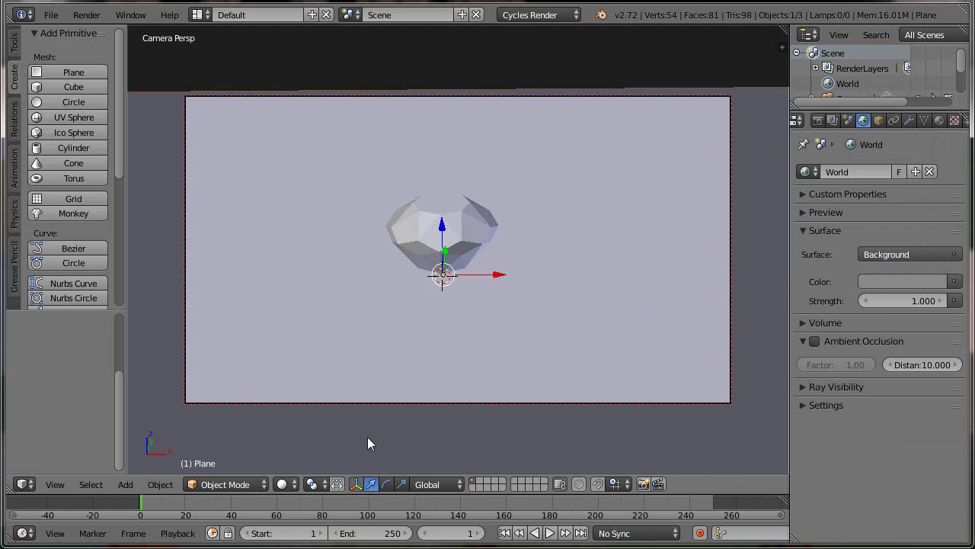
{"action": "right_click", "coordinate": [459, 223]}
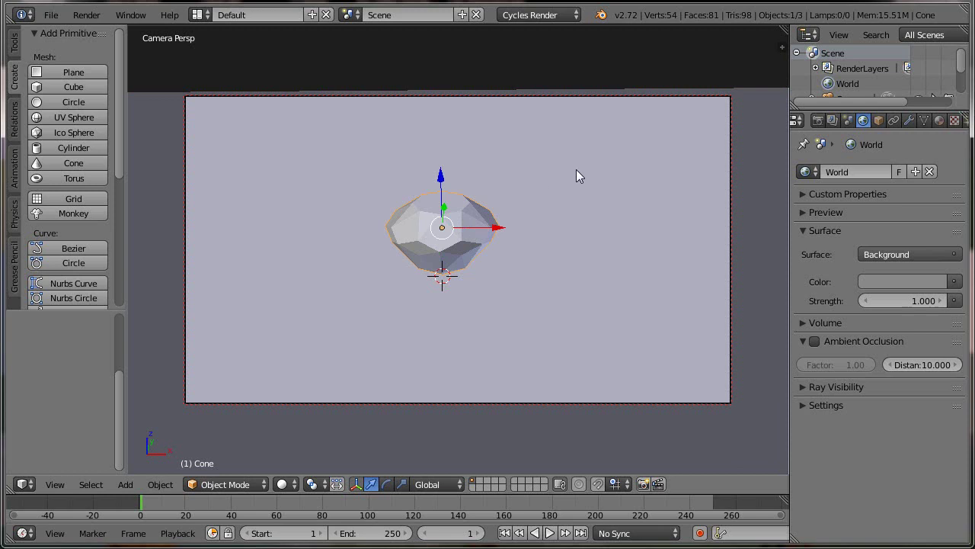
Step: Duplicate the diamond to the right along X, then shrink, lower and tilt the copy
{"action": "left_click", "coordinate": [938, 120]}
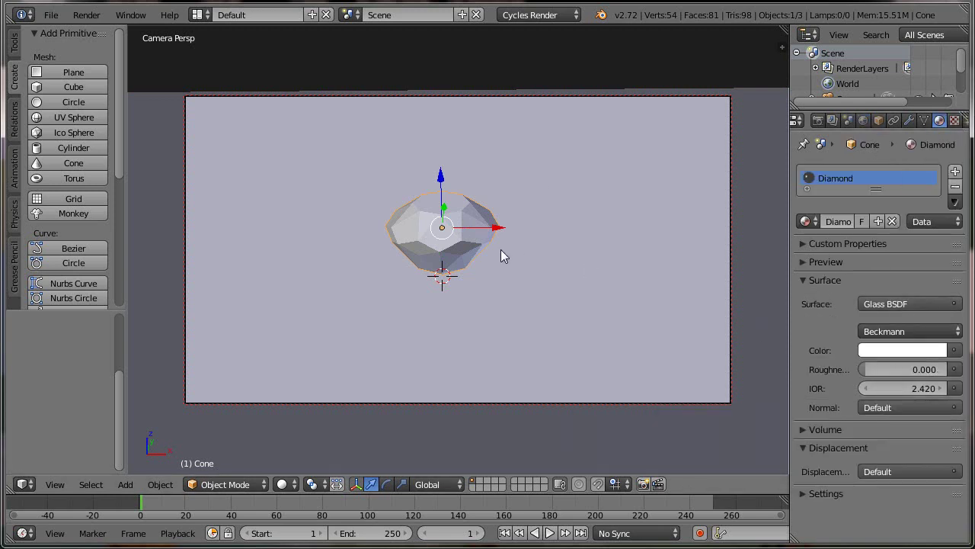
{"action": "key", "text": "KP_1"}
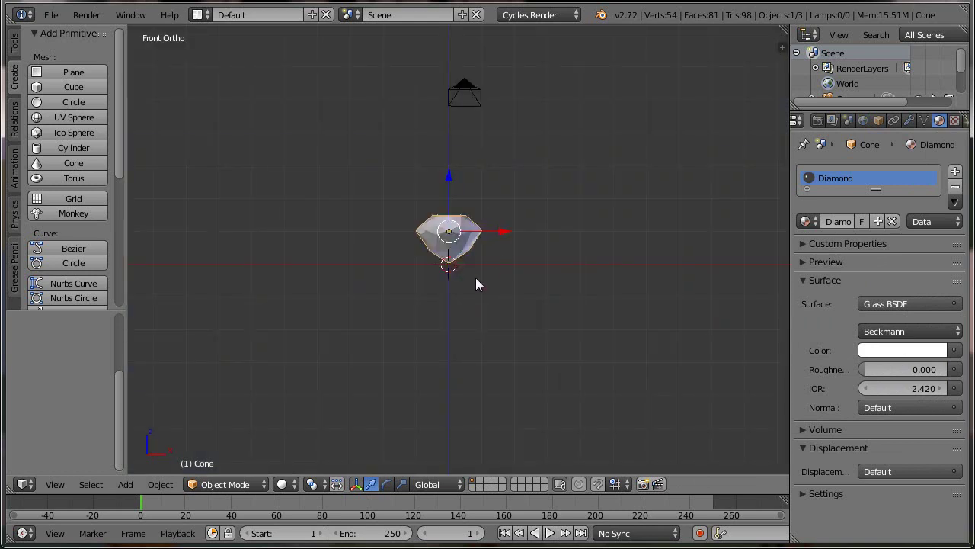
{"action": "key", "text": "shift+d"}
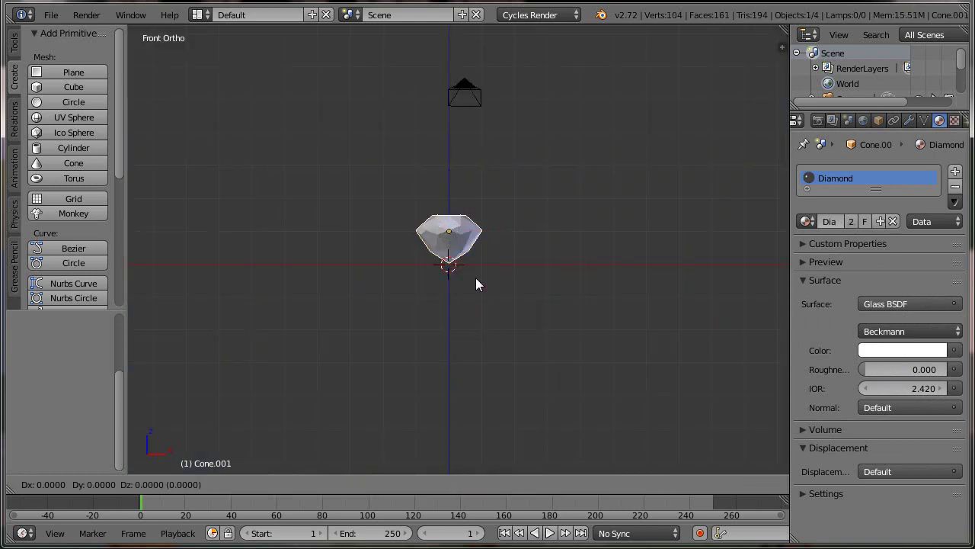
{"action": "key", "text": "x"}
{"action": "left_click", "coordinate": [552, 278]}
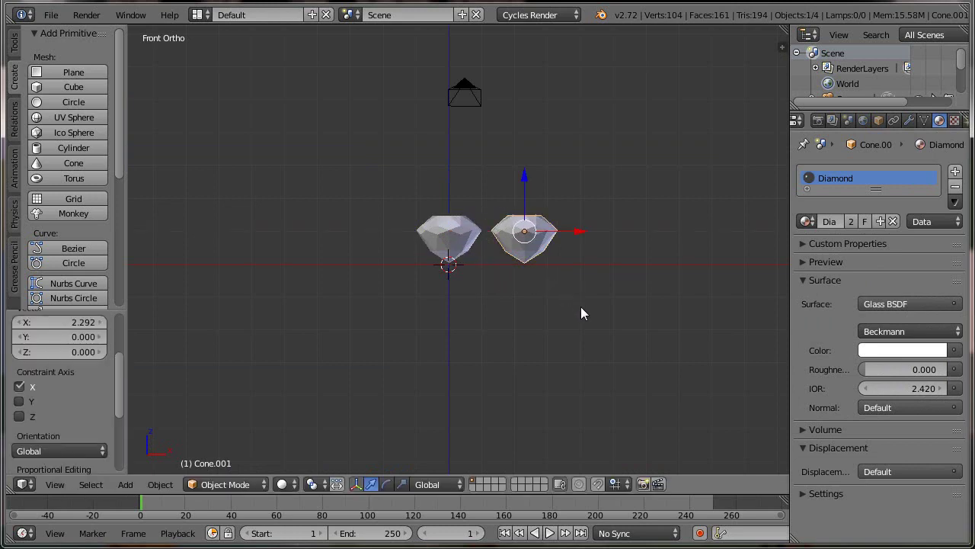
{"action": "key", "text": "s"}
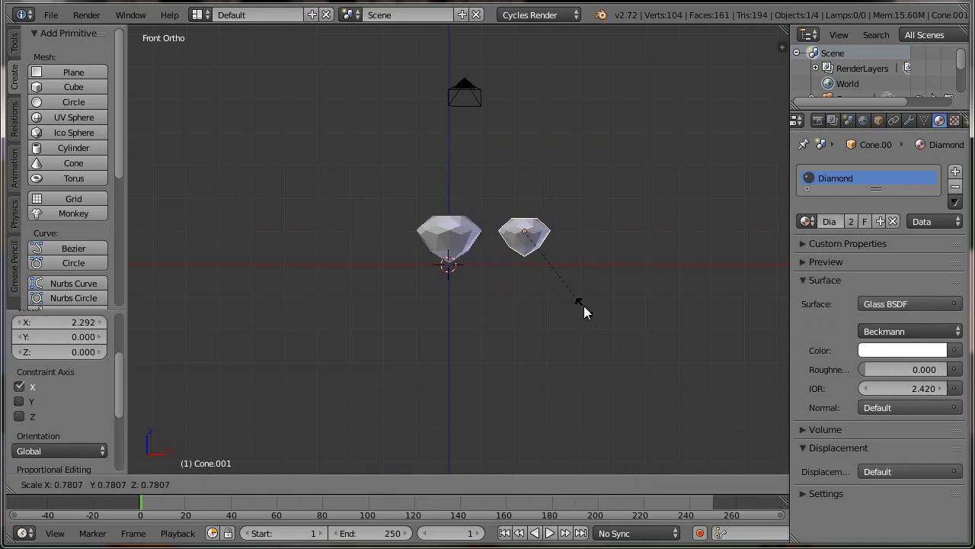
{"action": "left_click", "coordinate": [560, 282]}
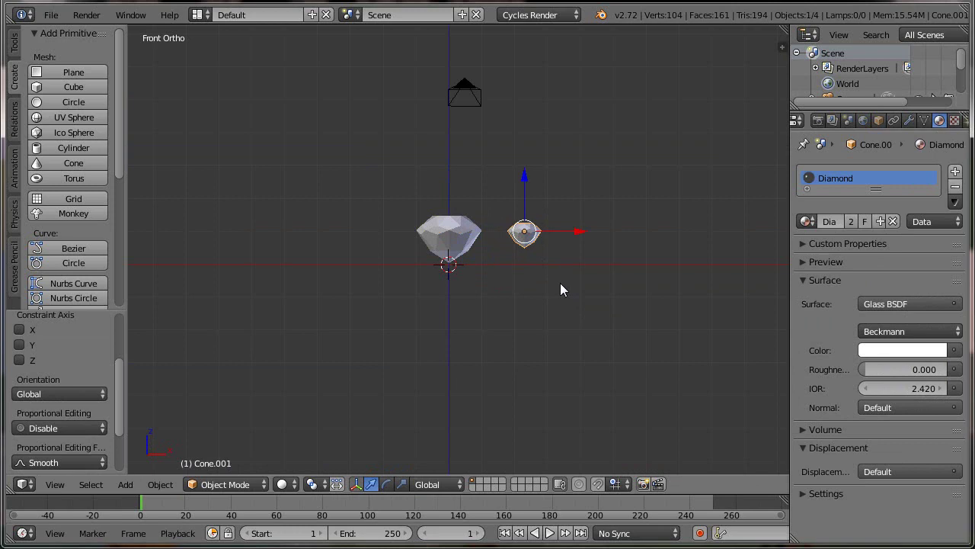
{"action": "key", "text": "g"}
{"action": "key", "text": "z"}
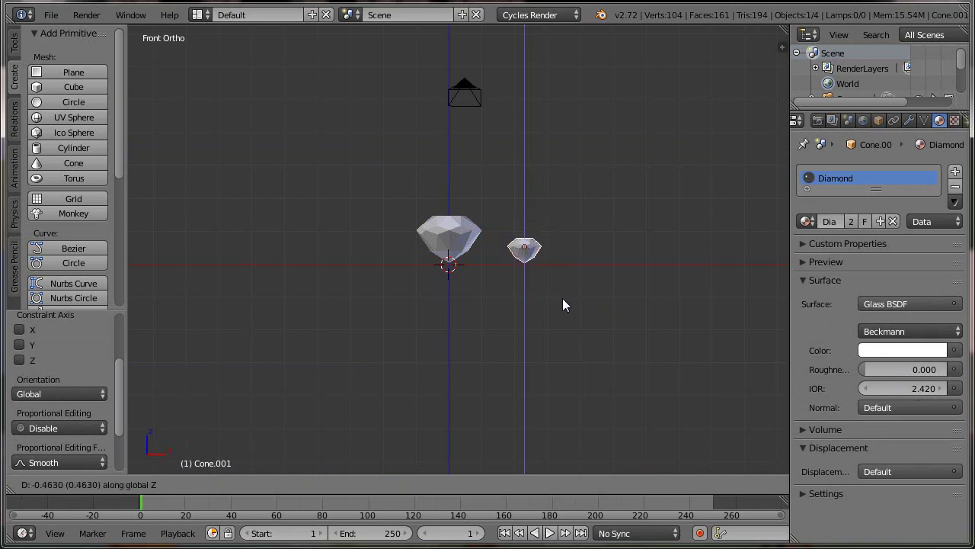
{"action": "left_click", "coordinate": [562, 296]}
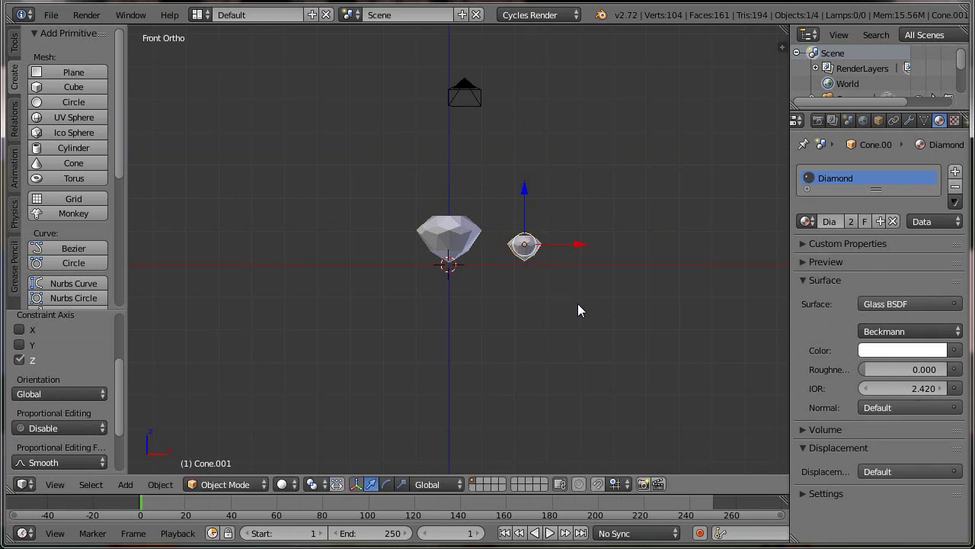
{"action": "key", "text": "r"}
{"action": "left_click", "coordinate": [551, 325]}
{"action": "key", "text": "g"}
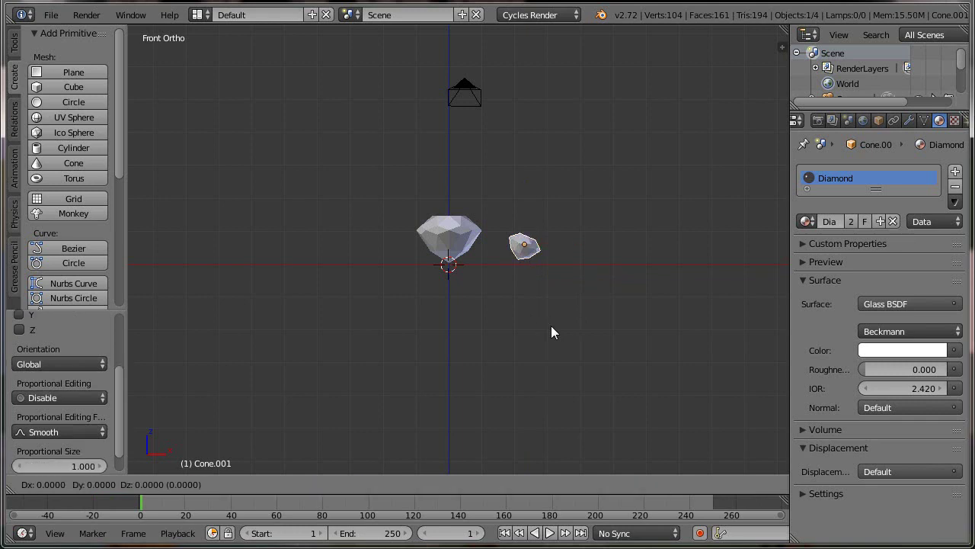
{"action": "key", "text": "z"}
{"action": "left_click", "coordinate": [551, 330]}
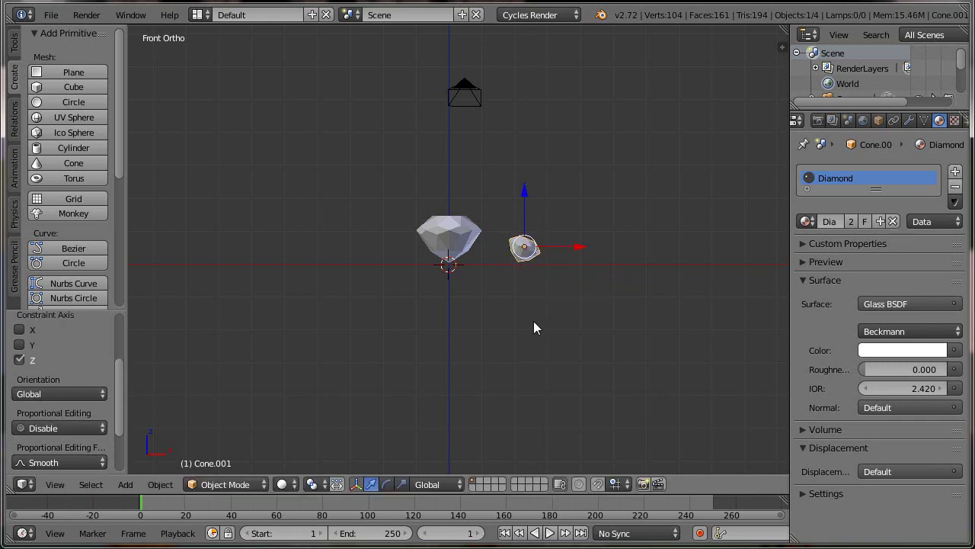
Step: Copy the small diamond to the left side at X -4.283 and resize it
{"action": "key", "text": "shift+d"}
{"action": "key", "text": "x"}
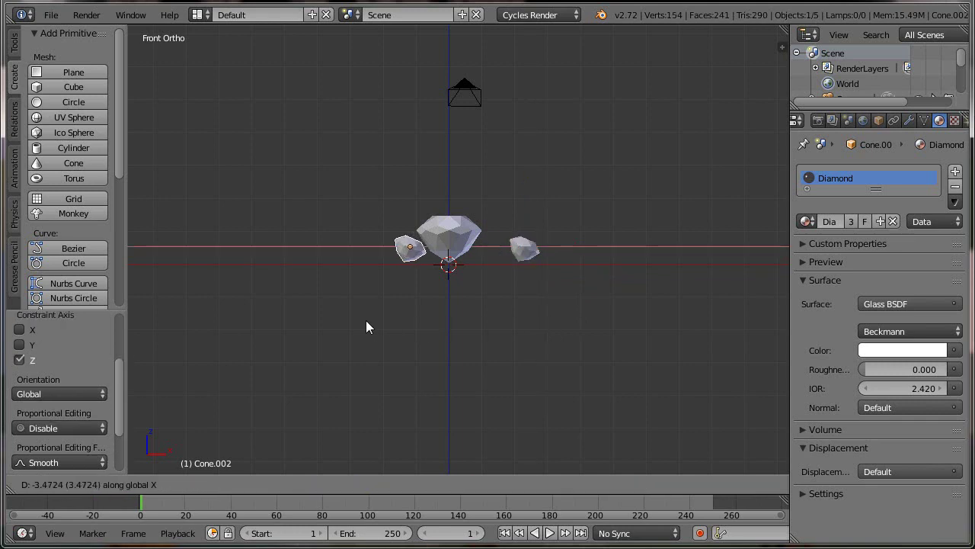
{"action": "left_click", "coordinate": [392, 312]}
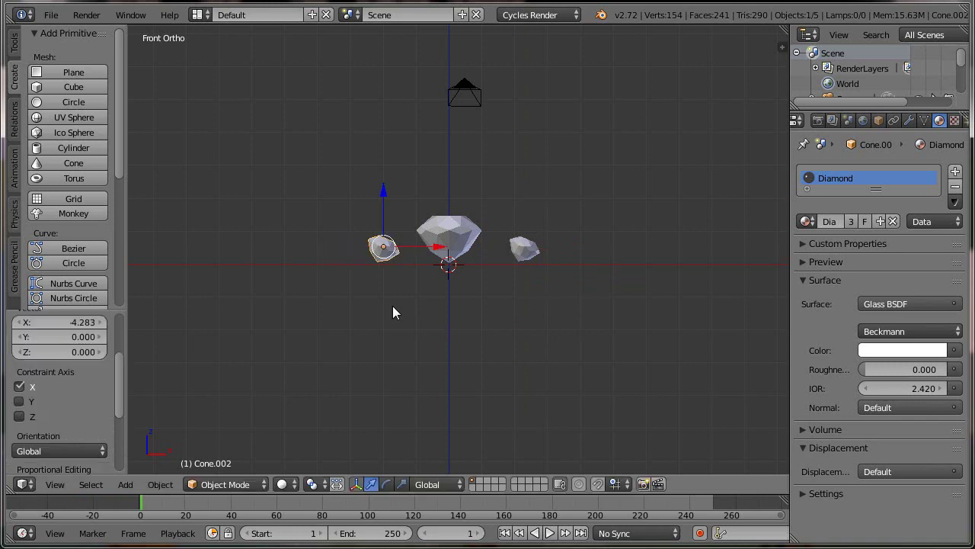
{"action": "middle_click_drag", "start_coordinate": [228, 365], "coordinate": [365, 389]}
{"action": "key", "text": "s"}
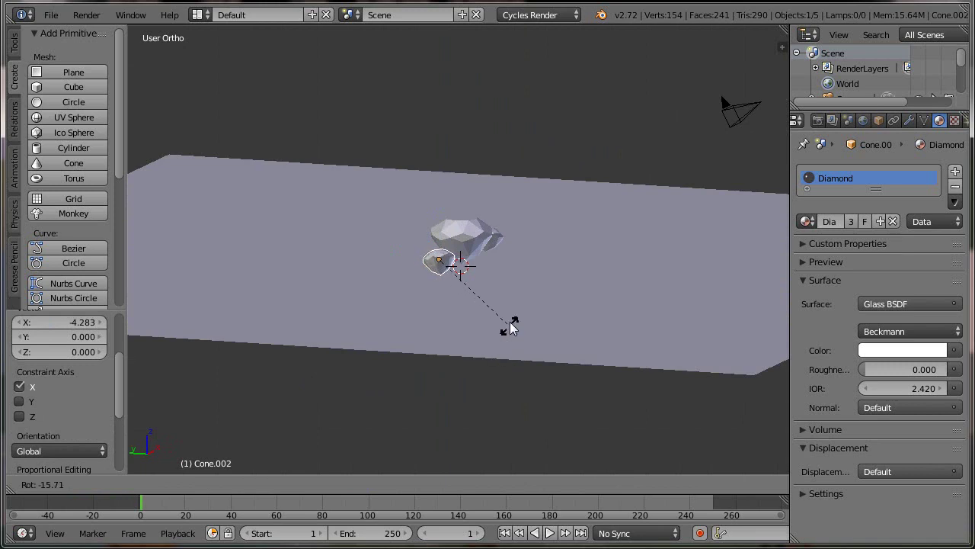
{"action": "left_click", "coordinate": [506, 343]}
{"action": "mouse_move", "coordinate": [508, 346]}
{"action": "middle_mouse_down"}
{"action": "mouse_move", "coordinate": [413, 385]}
{"action": "mouse_move", "coordinate": [468, 293]}
{"action": "middle_mouse_up"}
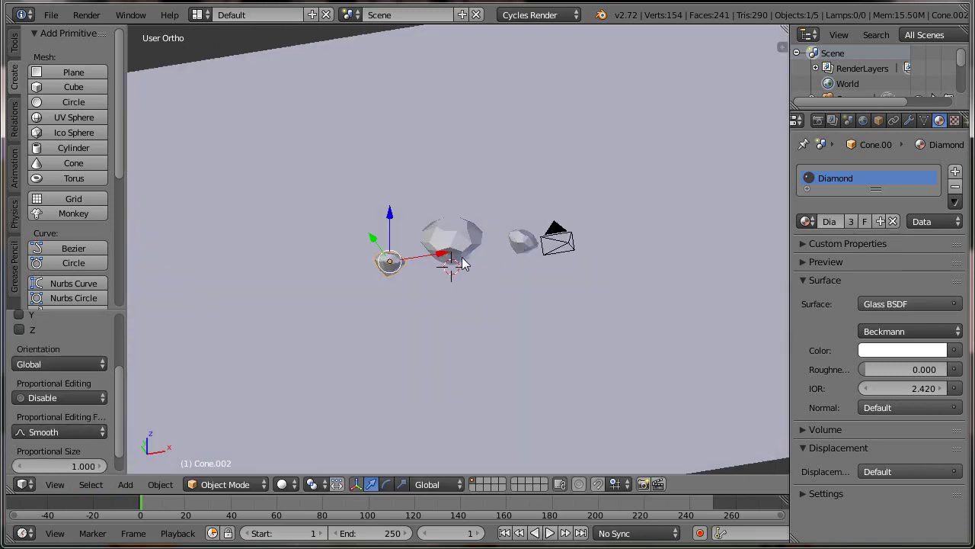
Step: In top view, place small diamond copies behind and in front of the central gem, resizing one
{"action": "key", "text": "KP_7"}
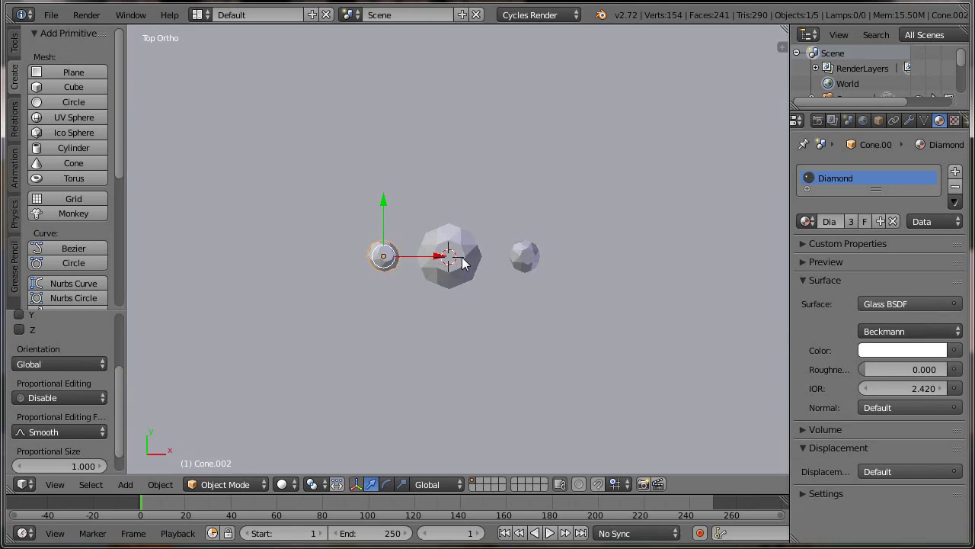
{"action": "key", "text": "shift+d"}
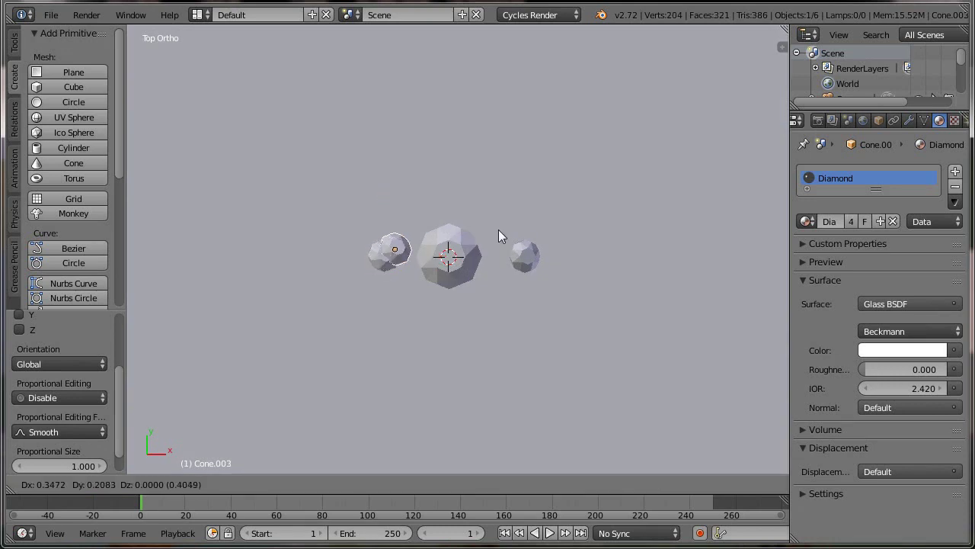
{"action": "left_click", "coordinate": [517, 196]}
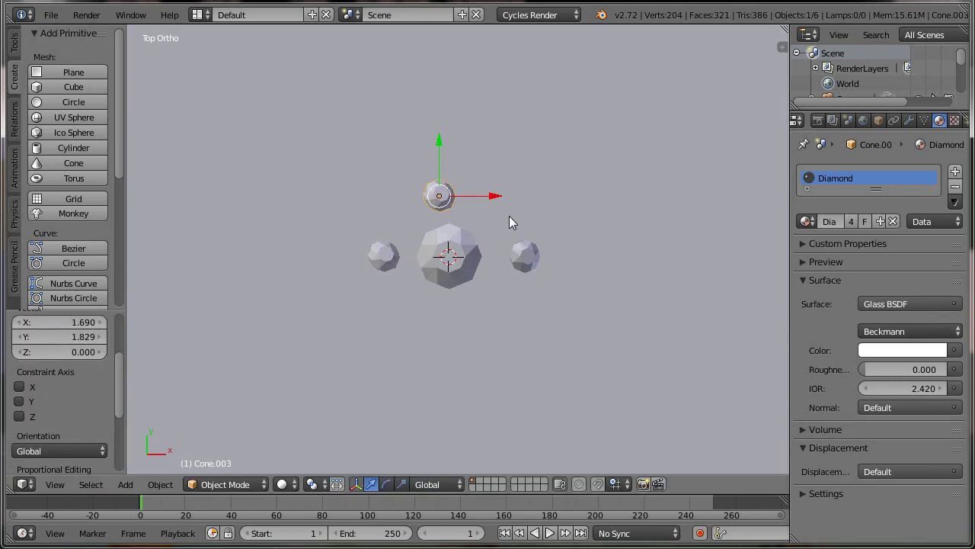
{"action": "right_click", "coordinate": [526, 262]}
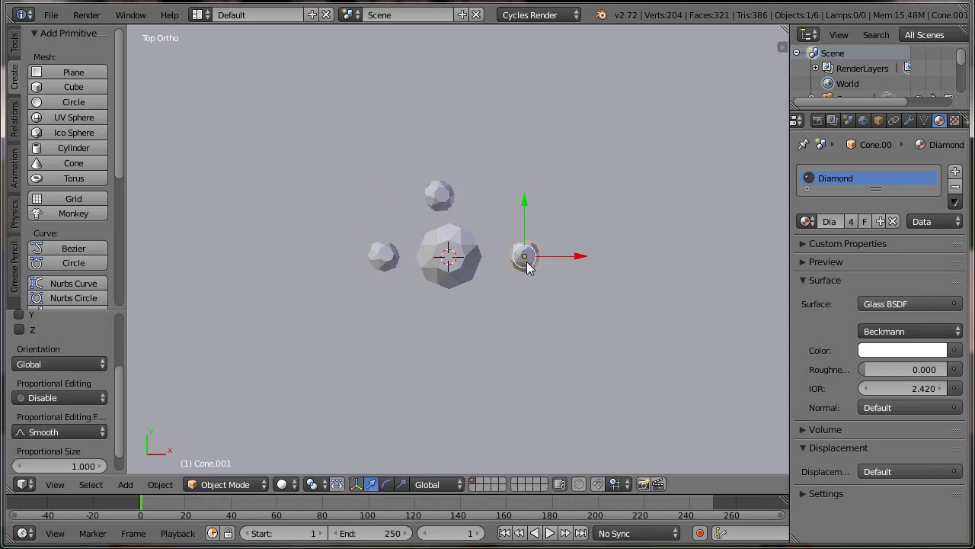
{"action": "key", "text": "shift+d"}
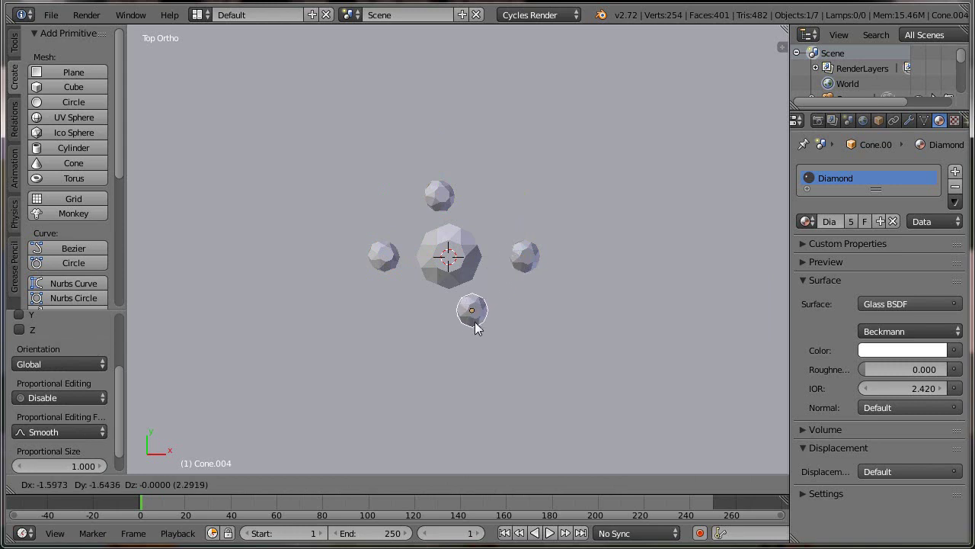
{"action": "left_click", "coordinate": [474, 314]}
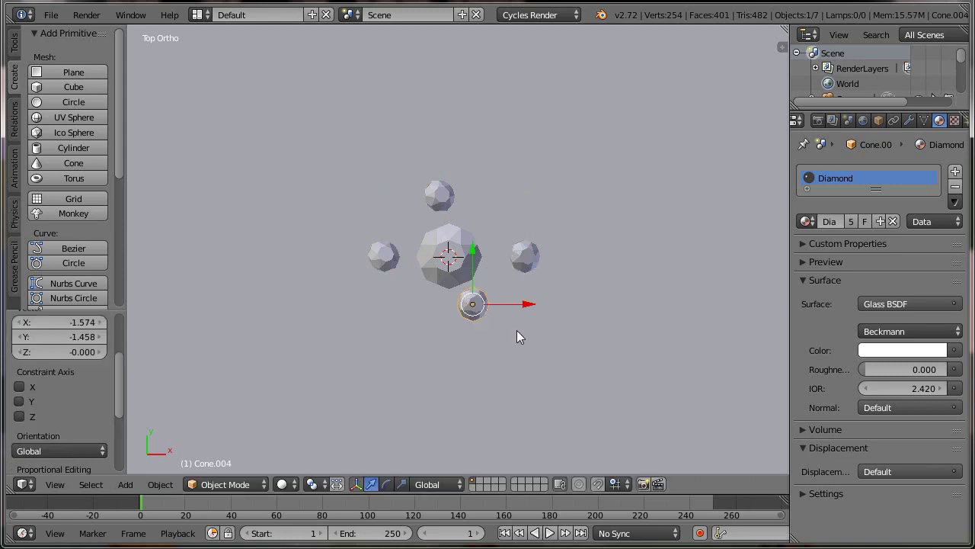
{"action": "key", "text": "s"}
{"action": "left_click", "coordinate": [503, 326]}
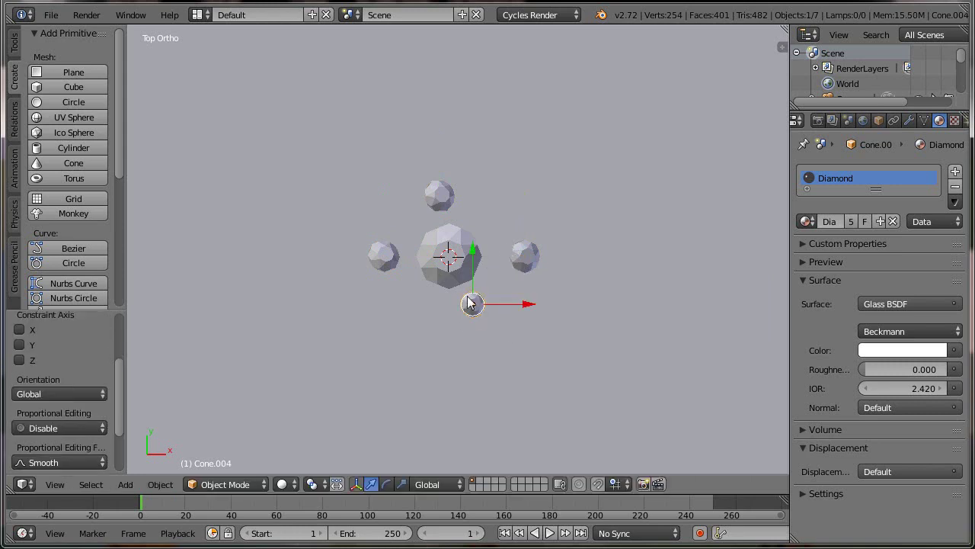
Step: Shrink the central diamond slightly, then duplicate the left small diamond as Cone.005
{"action": "right_click", "coordinate": [457, 311]}
{"action": "middle_click_drag", "start_coordinate": [371, 346], "coordinate": [373, 281]}
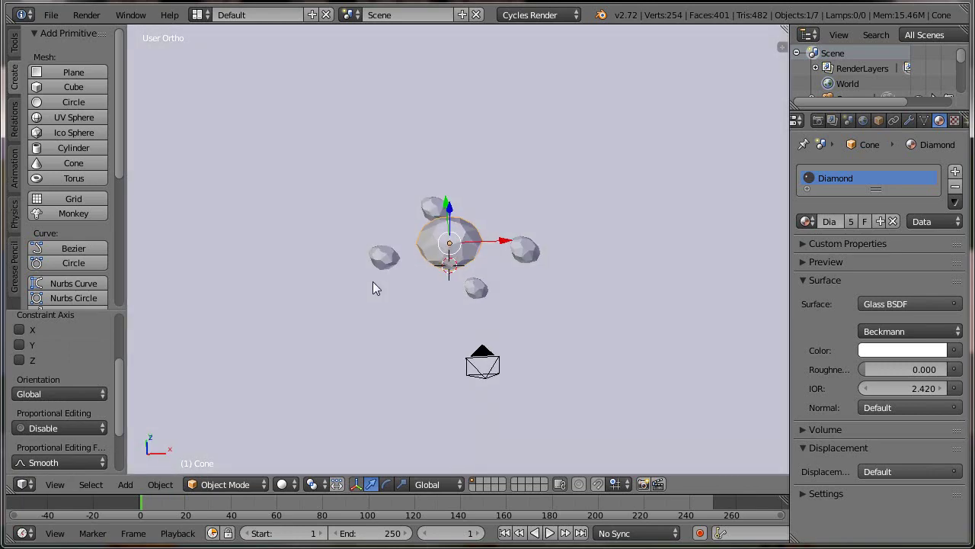
{"action": "key", "text": "s"}
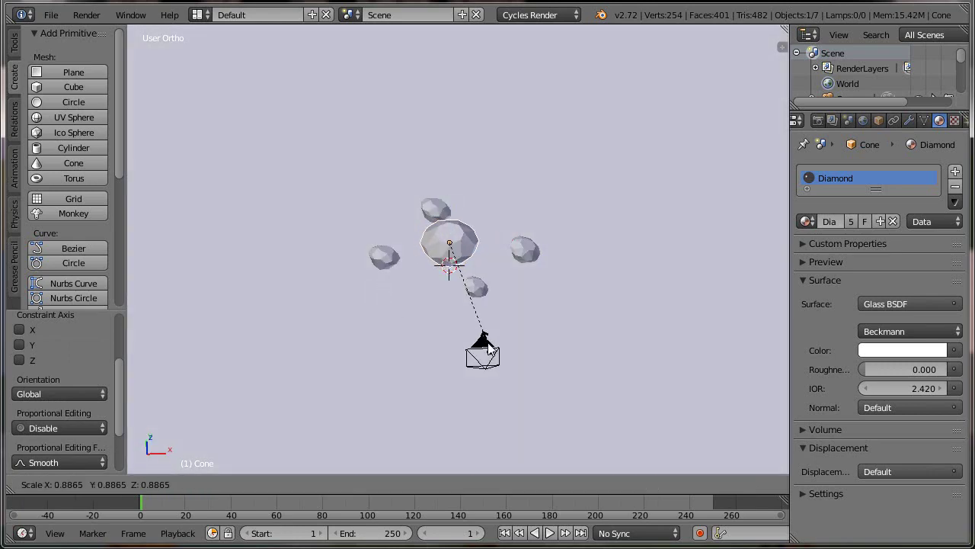
{"action": "left_click", "coordinate": [484, 339]}
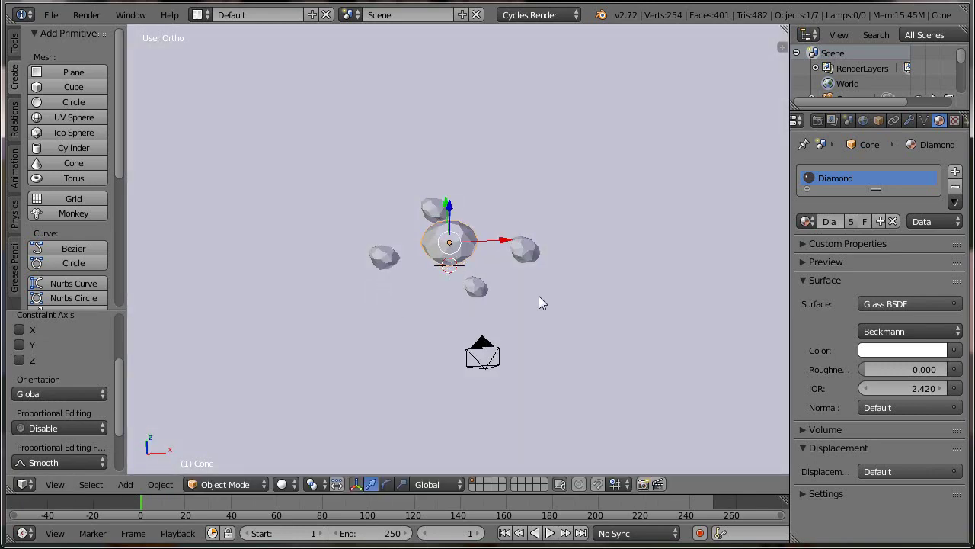
{"action": "right_click", "coordinate": [524, 253]}
{"action": "key", "text": "shift+d"}
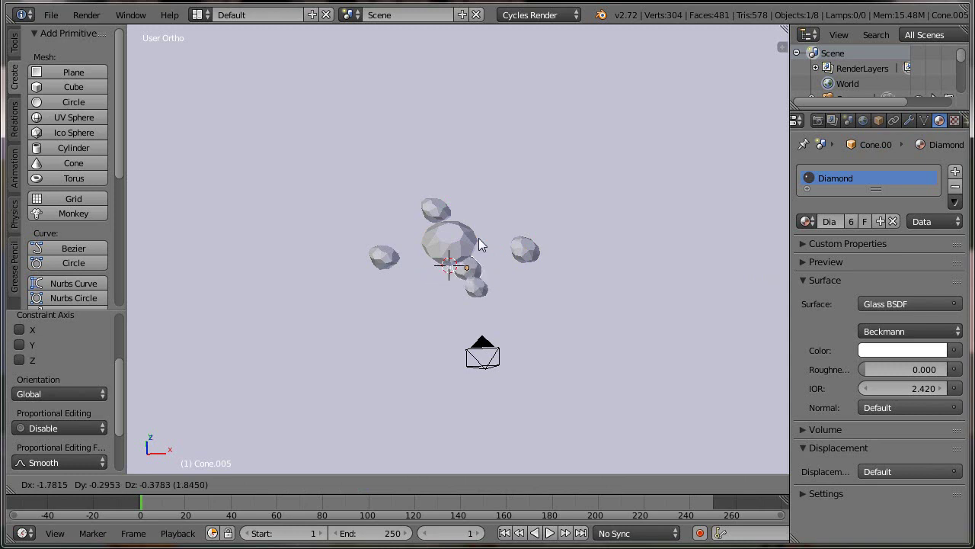
Step: Place the copied diamond beside the central gem and lower it vertically
{"action": "left_click", "coordinate": [493, 220]}
{"action": "key", "text": "KP_1"}
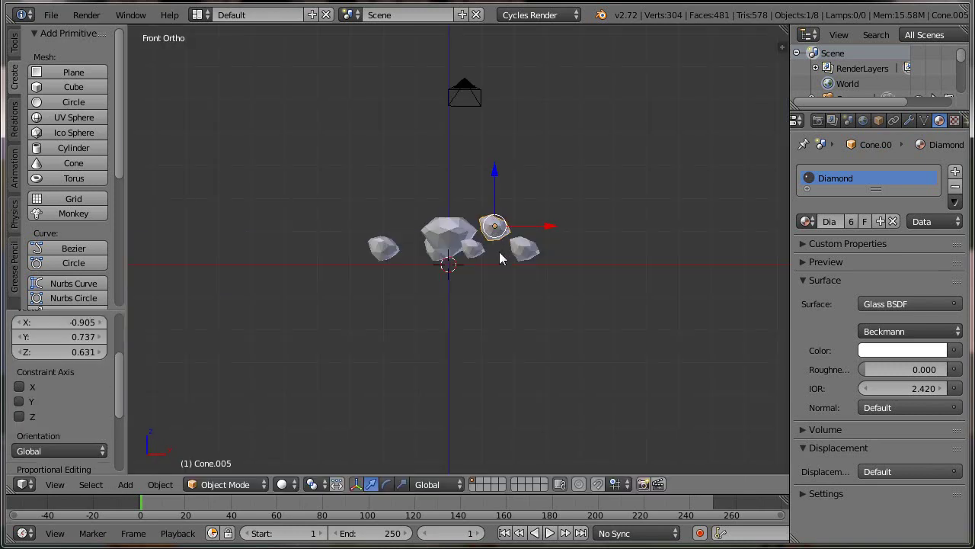
{"action": "key", "text": "g"}
{"action": "key", "text": "z"}
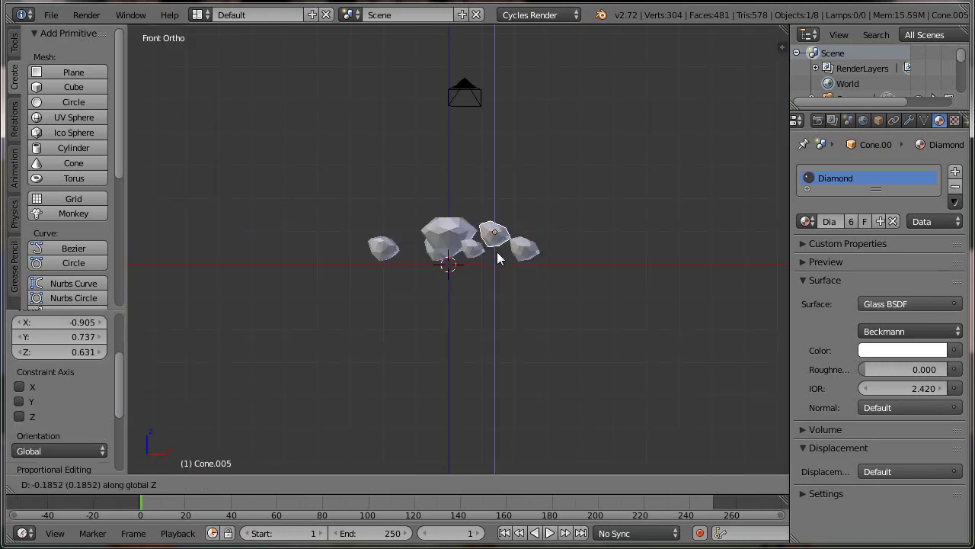
{"action": "left_click", "coordinate": [500, 264]}
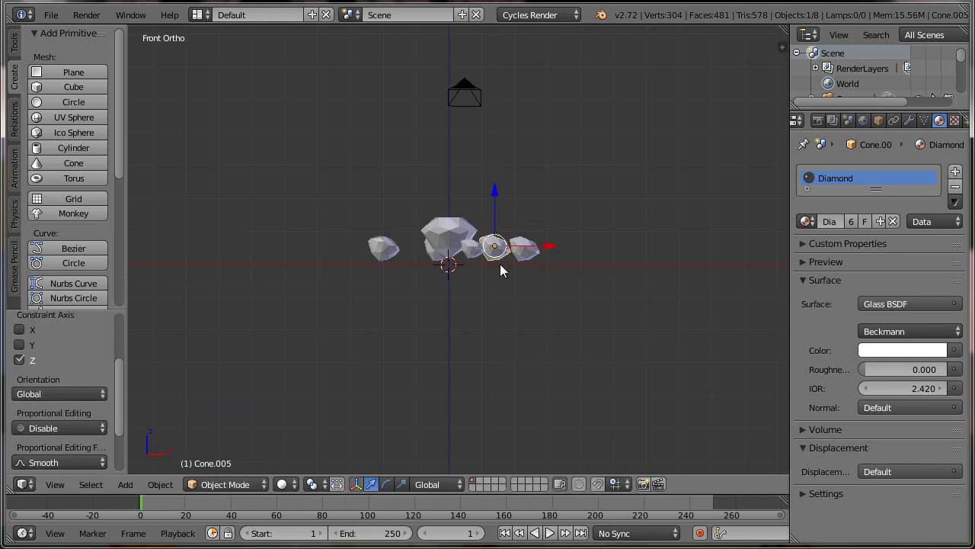
{"action": "middle_click_drag", "start_coordinate": [483, 305], "coordinate": [451, 362]}
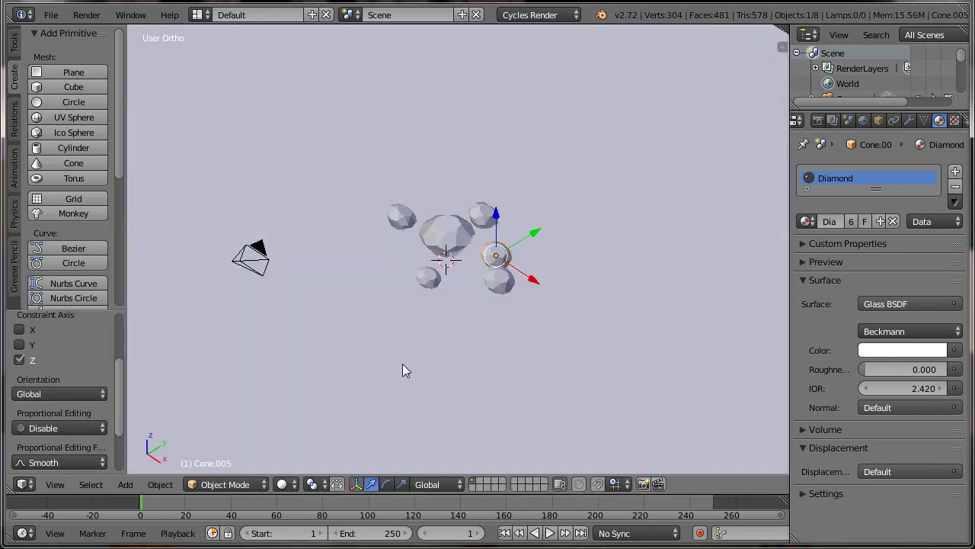
Step: Duplicate a small diamond to the left of the cluster and adjust its height
{"action": "right_click", "coordinate": [488, 216]}
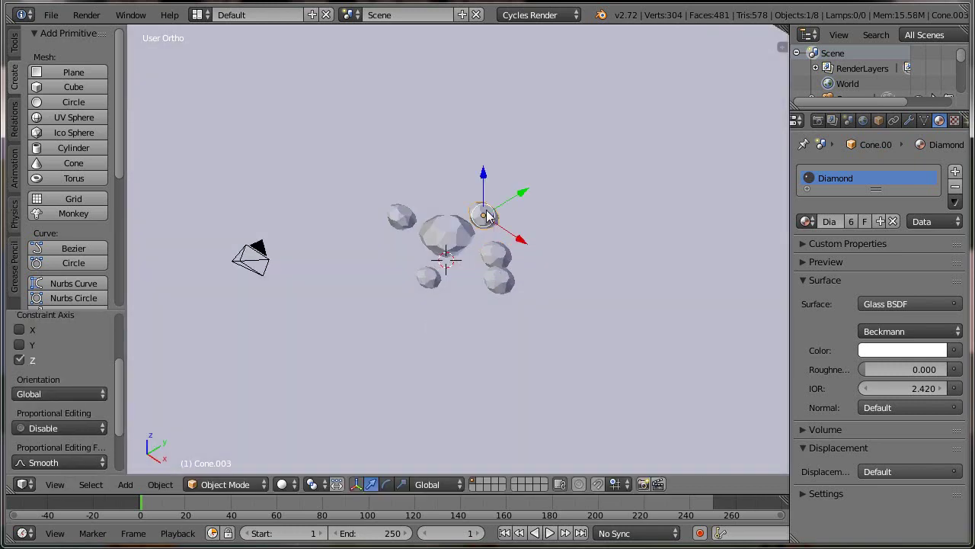
{"action": "key", "text": "shift+d"}
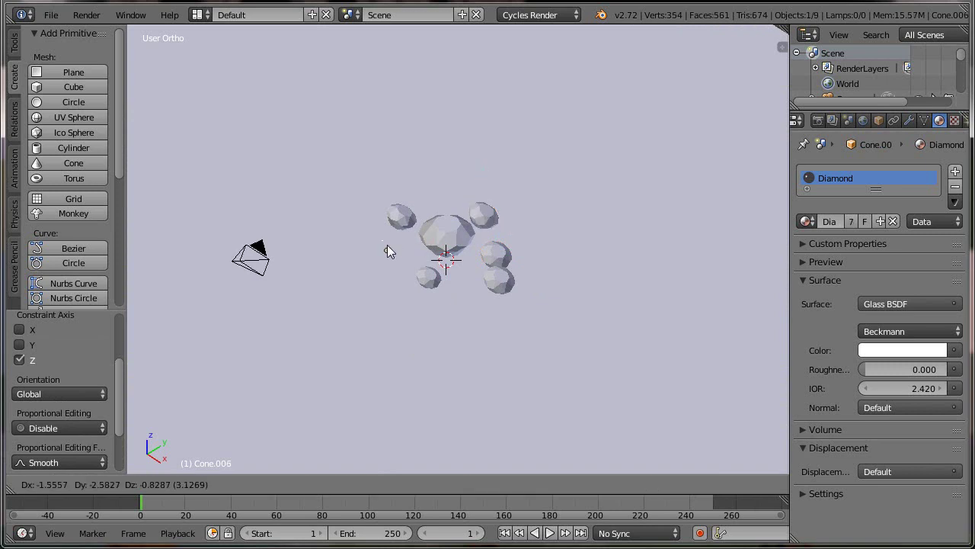
{"action": "left_click", "coordinate": [394, 251]}
{"action": "key", "text": "KP_1"}
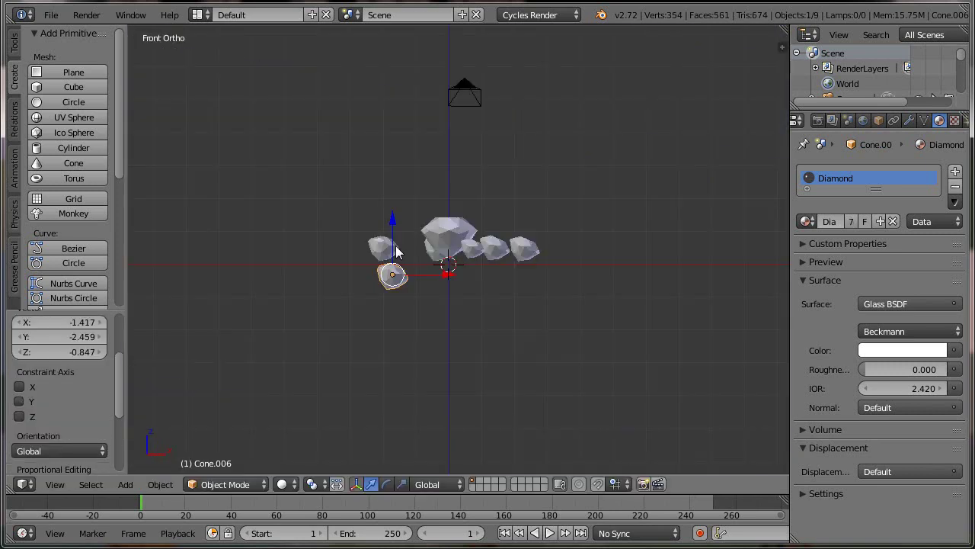
{"action": "key", "text": "g"}
{"action": "key", "text": "z"}
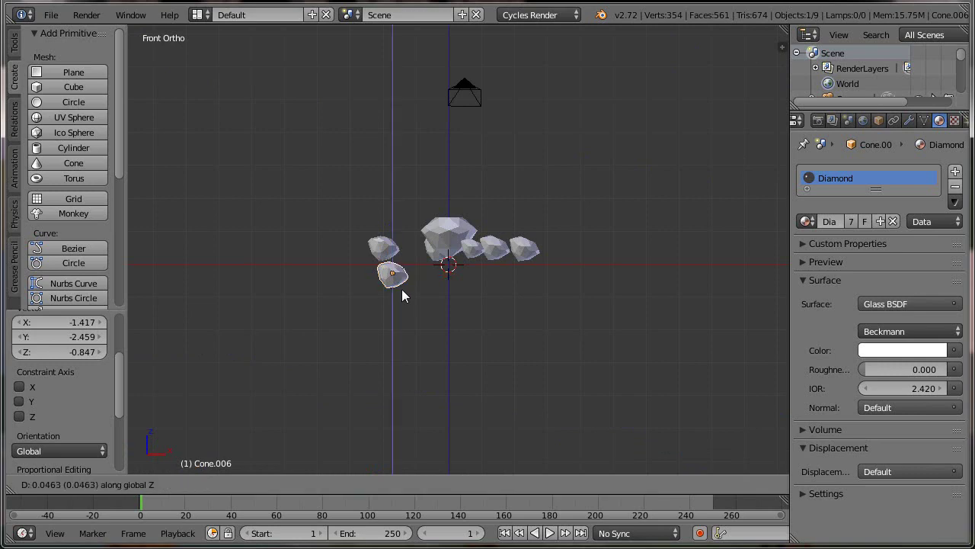
{"action": "left_click", "coordinate": [406, 268]}
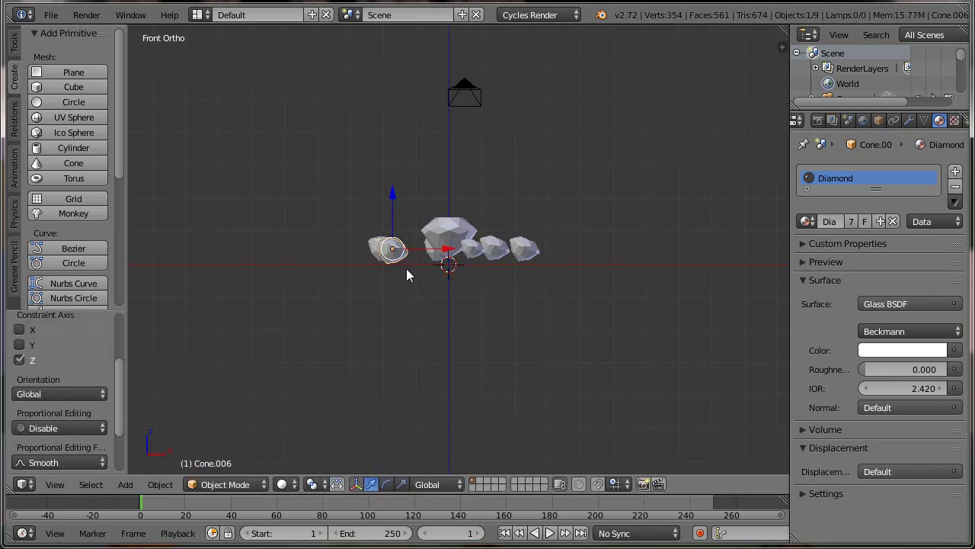
{"action": "mouse_move", "coordinate": [214, 291]}
{"action": "middle_mouse_down"}
{"action": "mouse_move", "coordinate": [281, 369]}
{"action": "mouse_move", "coordinate": [370, 371]}
{"action": "mouse_move", "coordinate": [460, 315]}
{"action": "middle_mouse_up"}
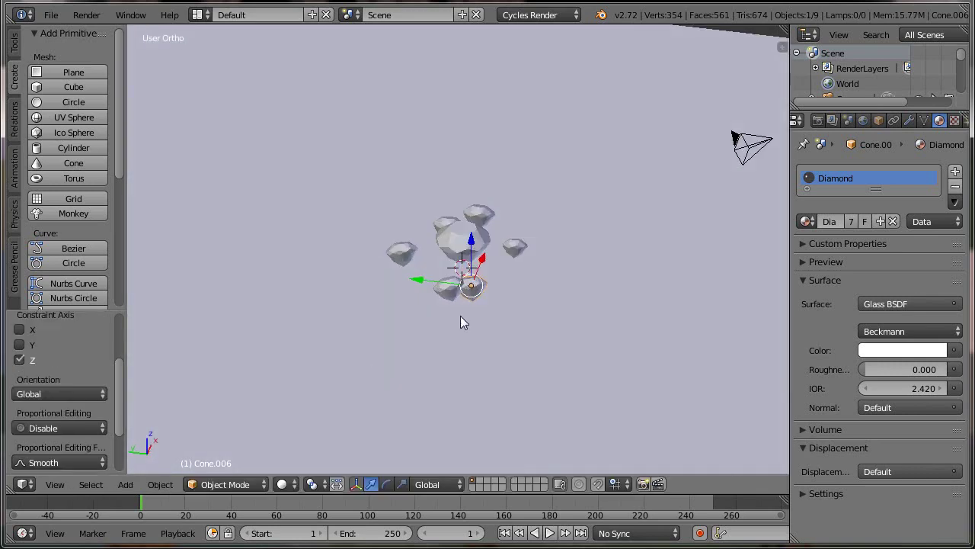
Step: Nudge the new diamond slightly right into the ring, then add a plane at the scene centre
{"action": "key", "text": "g"}
{"action": "left_click", "coordinate": [514, 300]}
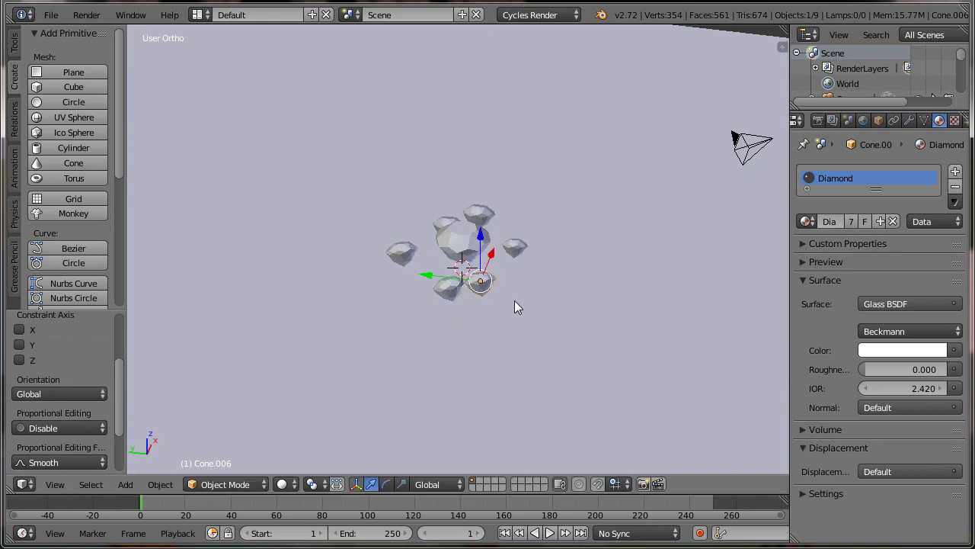
{"action": "key", "text": "KP_1"}
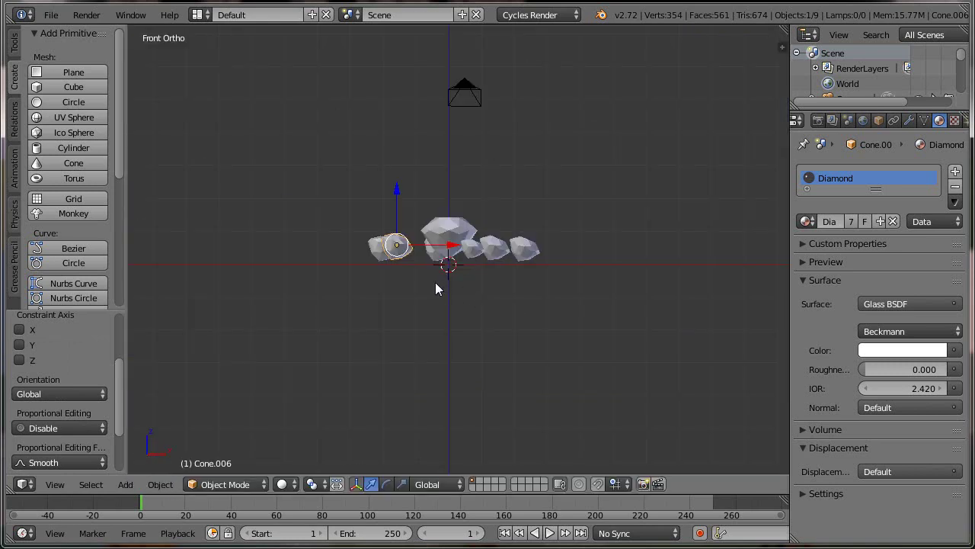
{"action": "key", "text": "g"}
{"action": "left_click", "coordinate": [429, 285]}
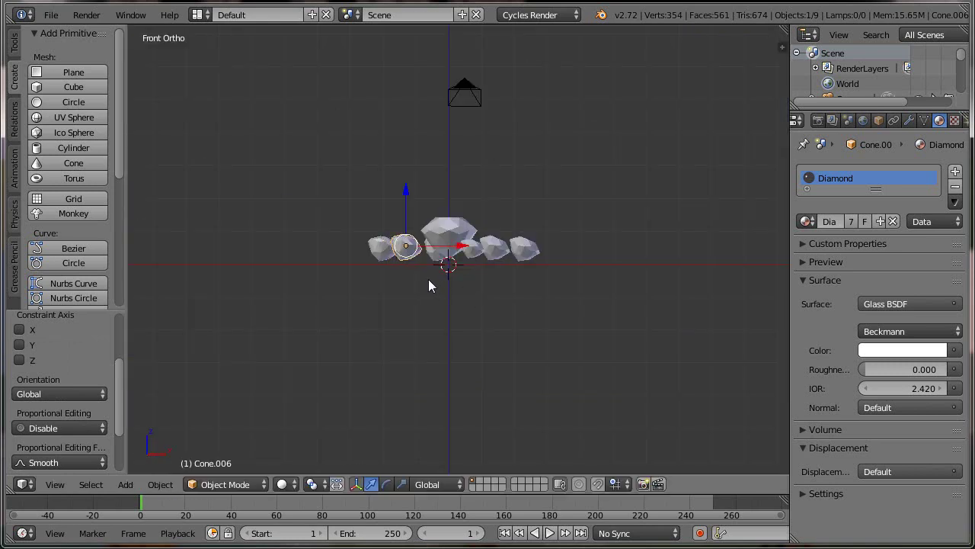
{"action": "mouse_move", "coordinate": [391, 308]}
{"action": "middle_mouse_down"}
{"action": "mouse_move", "coordinate": [403, 343]}
{"action": "mouse_move", "coordinate": [396, 322]}
{"action": "mouse_move", "coordinate": [376, 308]}
{"action": "mouse_move", "coordinate": [379, 365]}
{"action": "middle_mouse_up"}
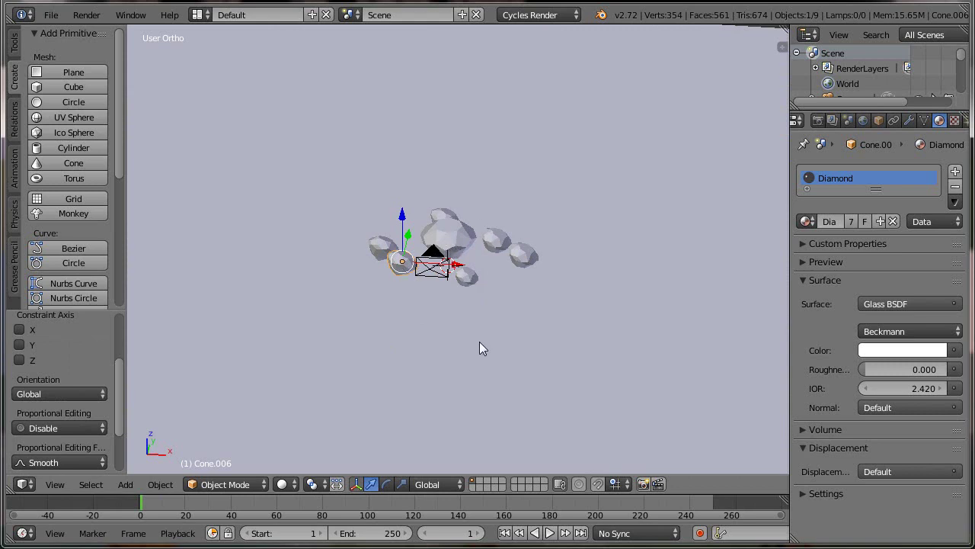
{"action": "key", "text": "KP_7"}
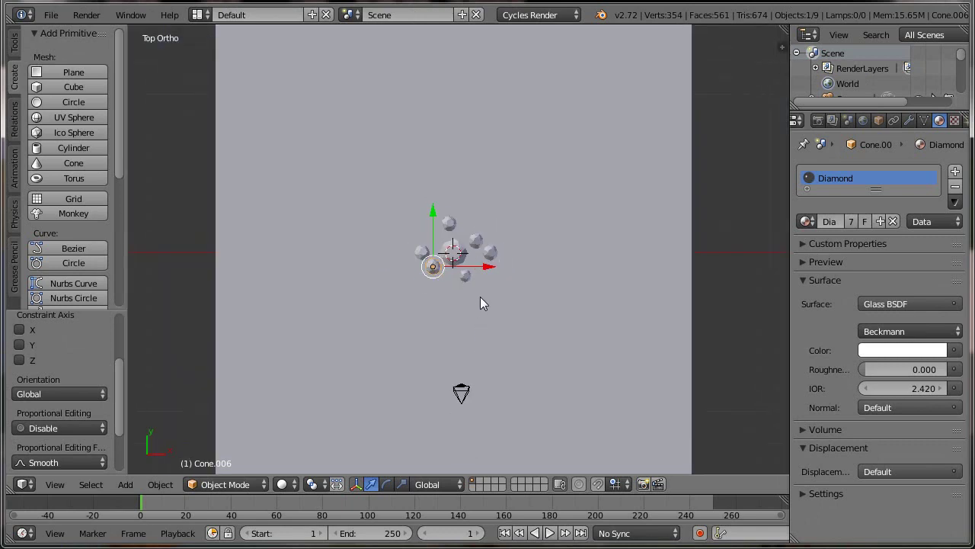
{"action": "left_click", "coordinate": [53, 72]}
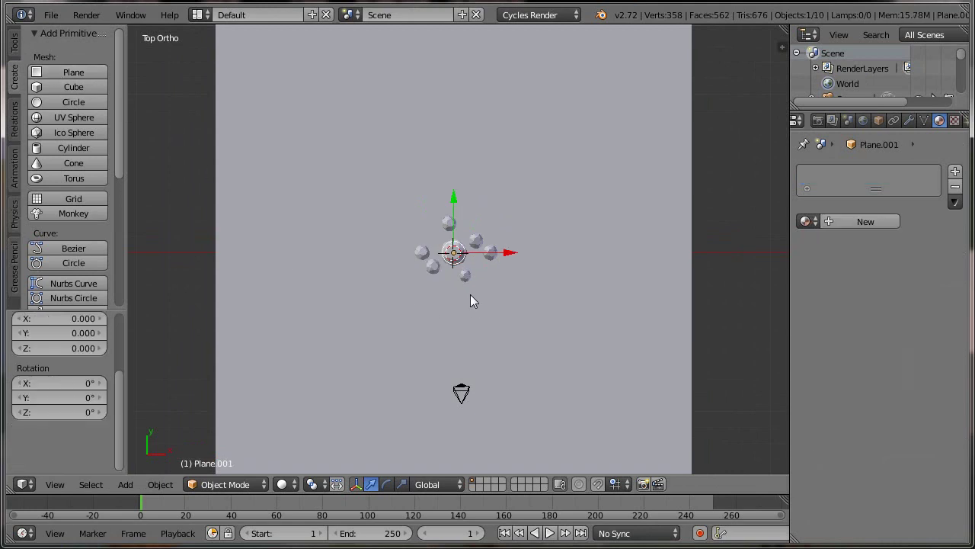
Step: Scale the new plane to double size and lift it above the diamonds
{"action": "type", "text": "s2"}
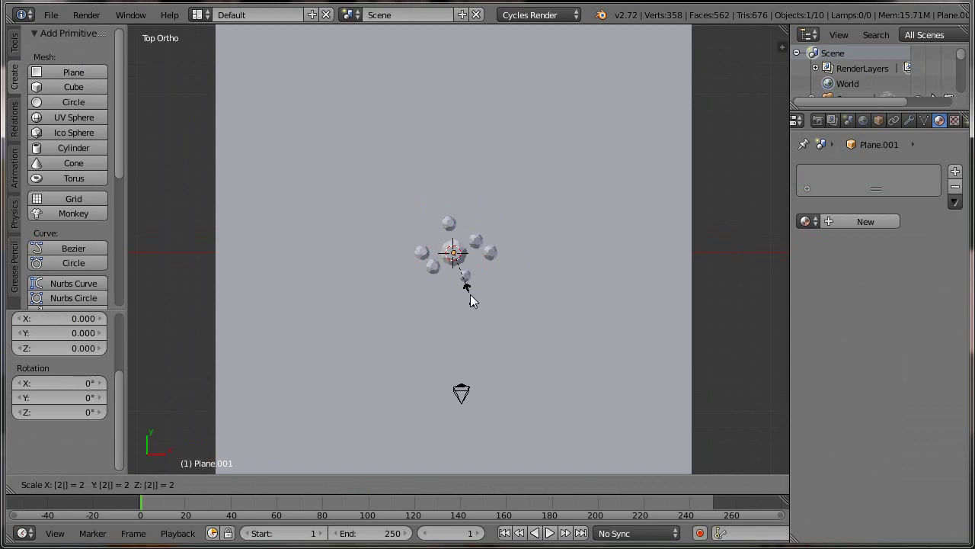
{"action": "key", "text": "Return"}
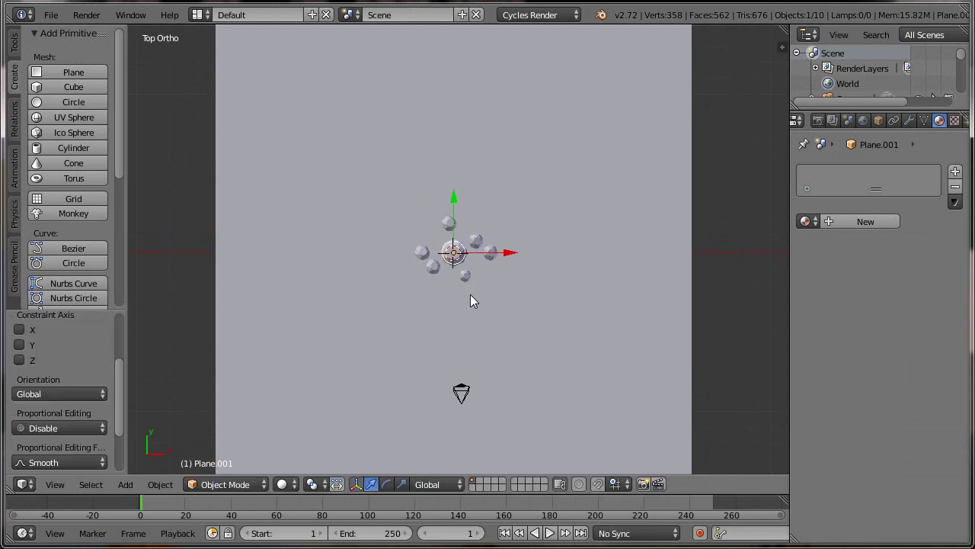
{"action": "key", "text": "z"}
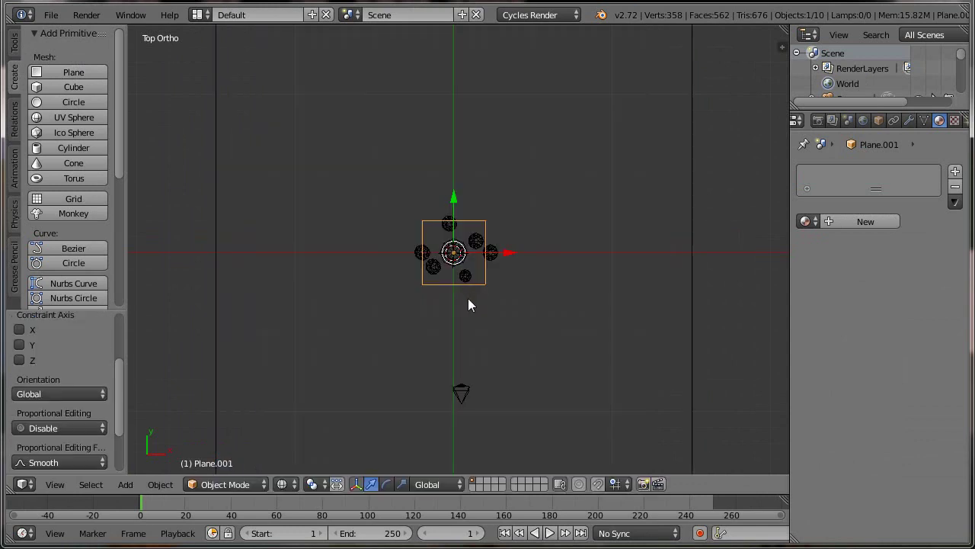
{"action": "key", "text": "KP_1"}
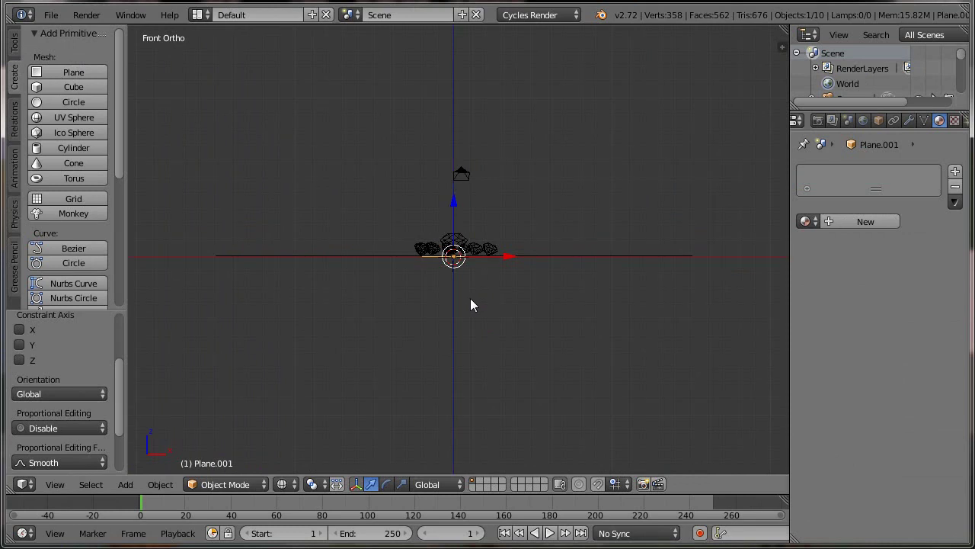
{"action": "key", "text": "g"}
{"action": "key", "text": "z"}
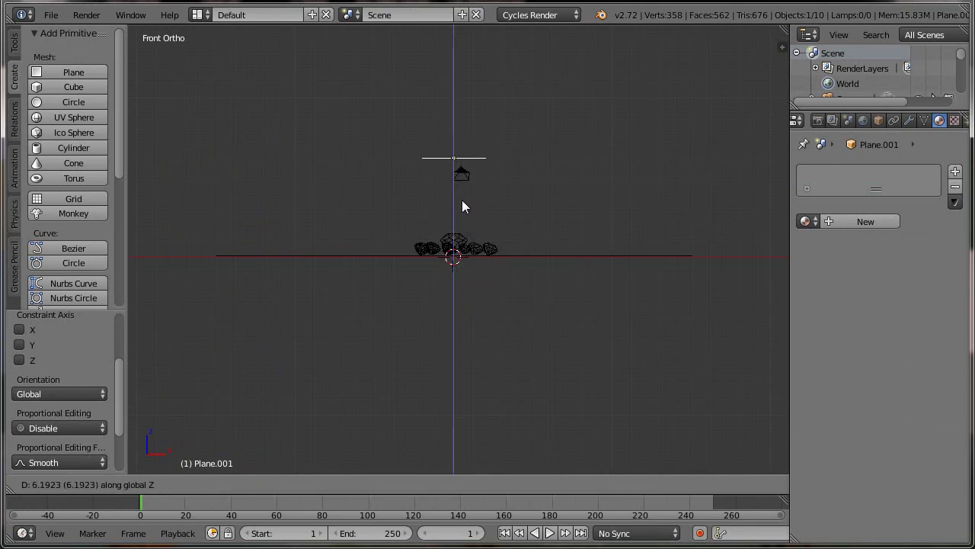
{"action": "left_click", "coordinate": [462, 206]}
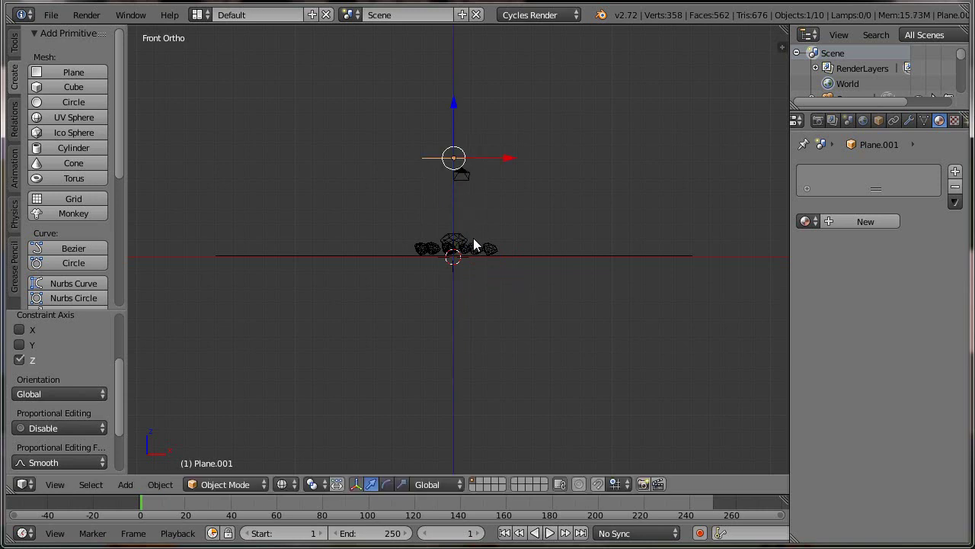
{"action": "key", "text": "KP_7"}
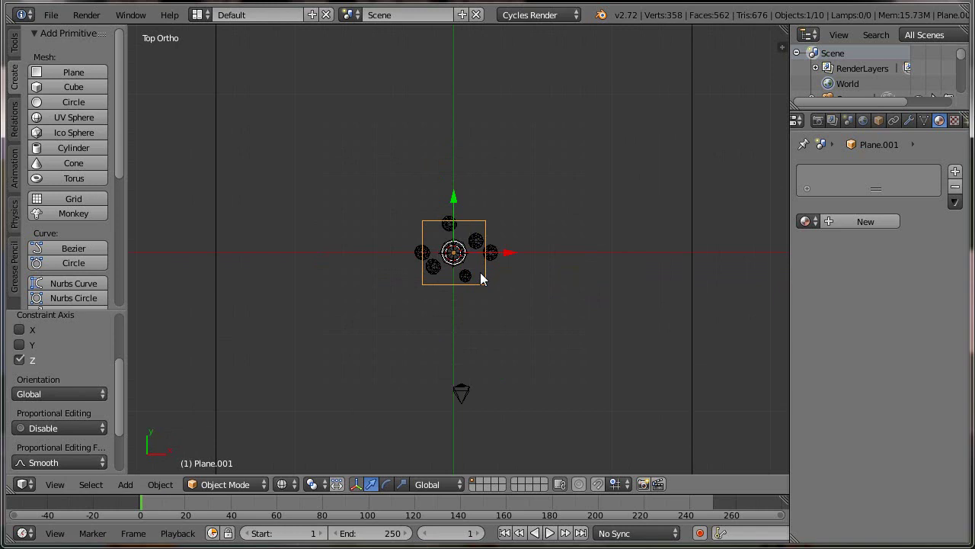
Step: Add a half-size copy of the plane at the lower left, and an X-axis copy on the right
{"action": "key", "text": "shift+d"}
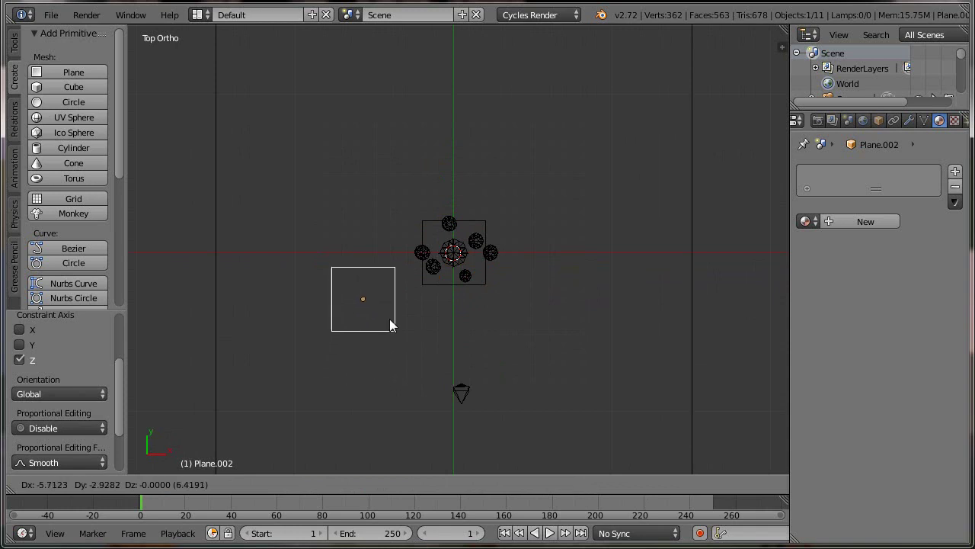
{"action": "left_click", "coordinate": [393, 326]}
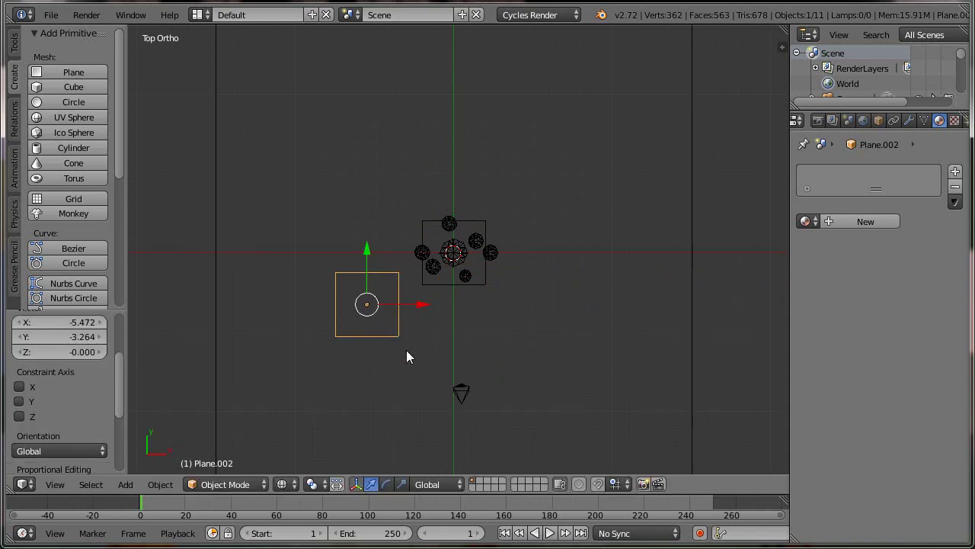
{"action": "type", "text": "s0.5"}
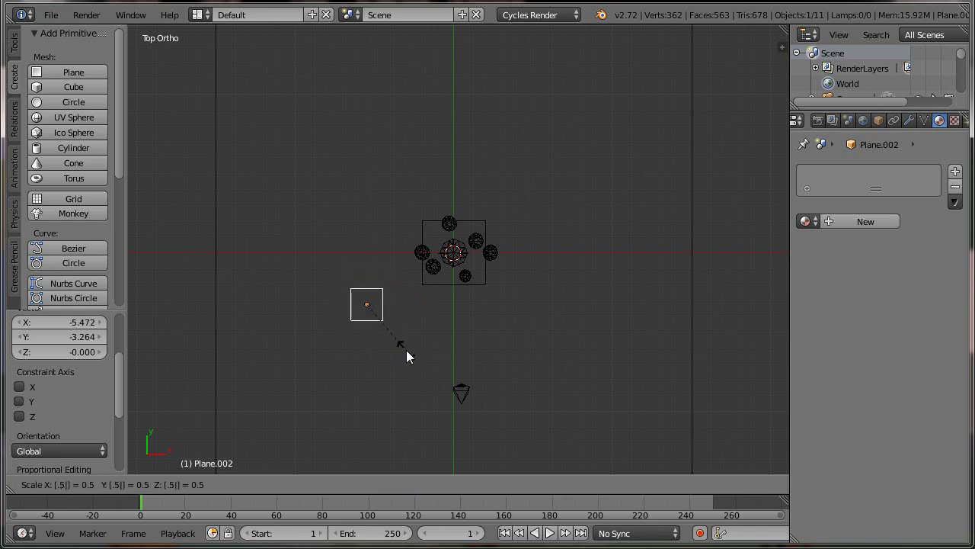
{"action": "key", "text": "Return"}
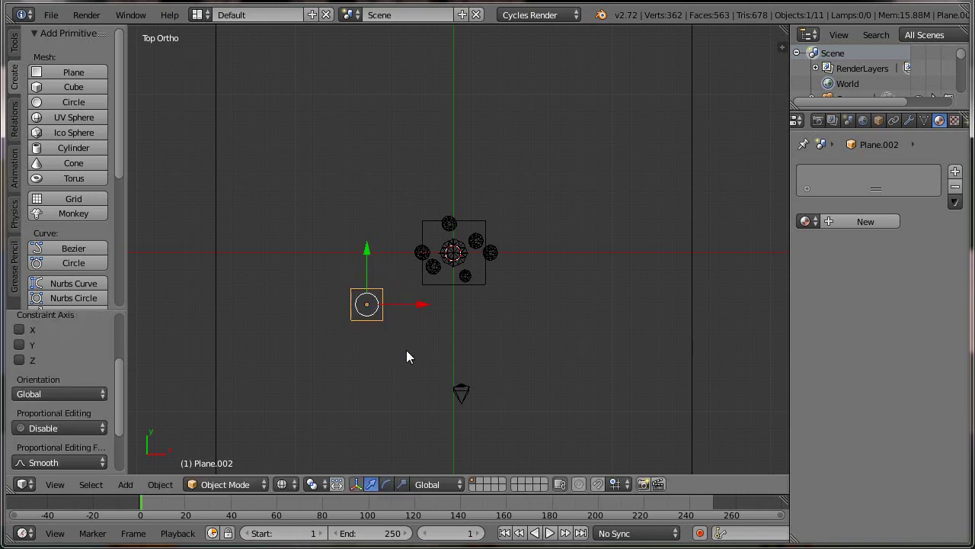
{"action": "key", "text": "shift+d"}
{"action": "key", "text": "x"}
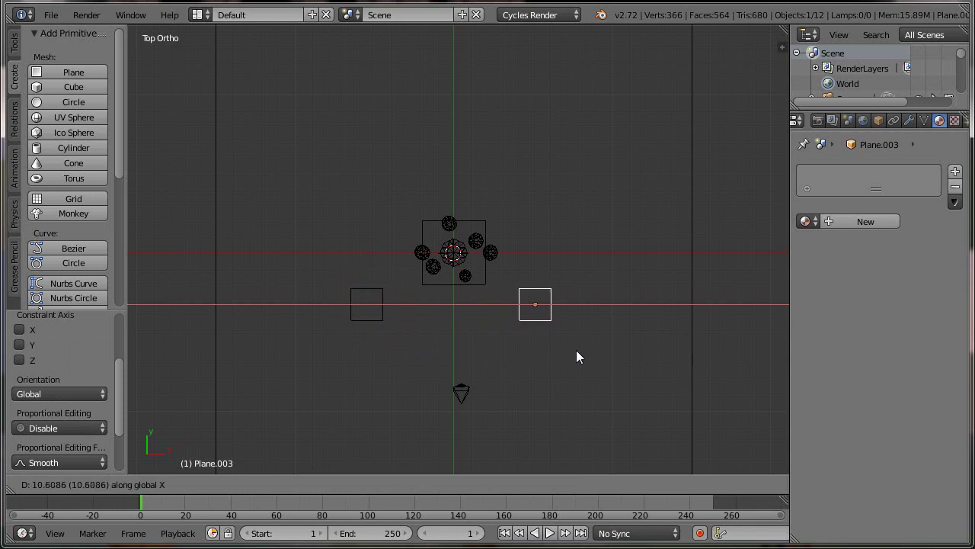
{"action": "left_click", "coordinate": [577, 352]}
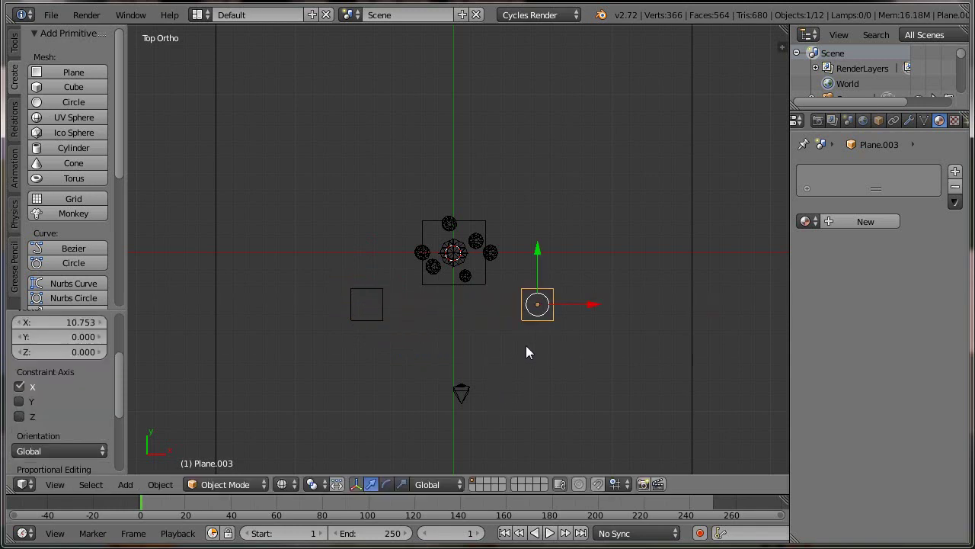
Step: Tilt both side planes toward the diamonds, the left one by about -26.75°
{"action": "key", "text": "KP_1"}
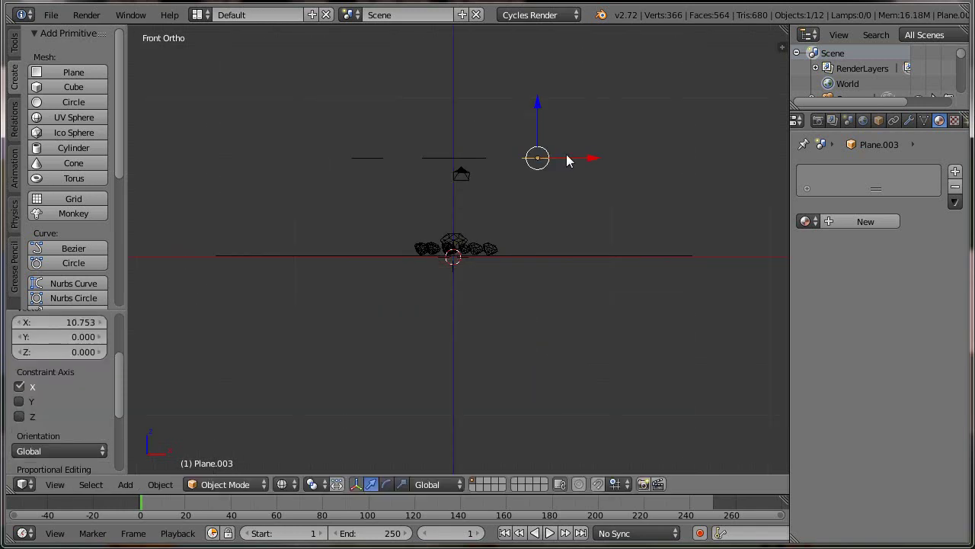
{"action": "key", "text": "r"}
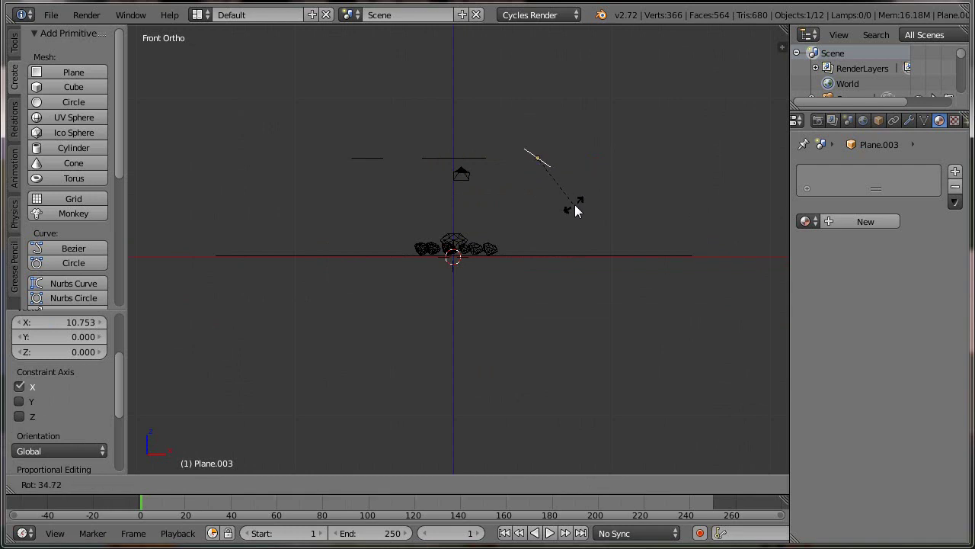
{"action": "left_click", "coordinate": [575, 201]}
{"action": "right_click", "coordinate": [360, 158]}
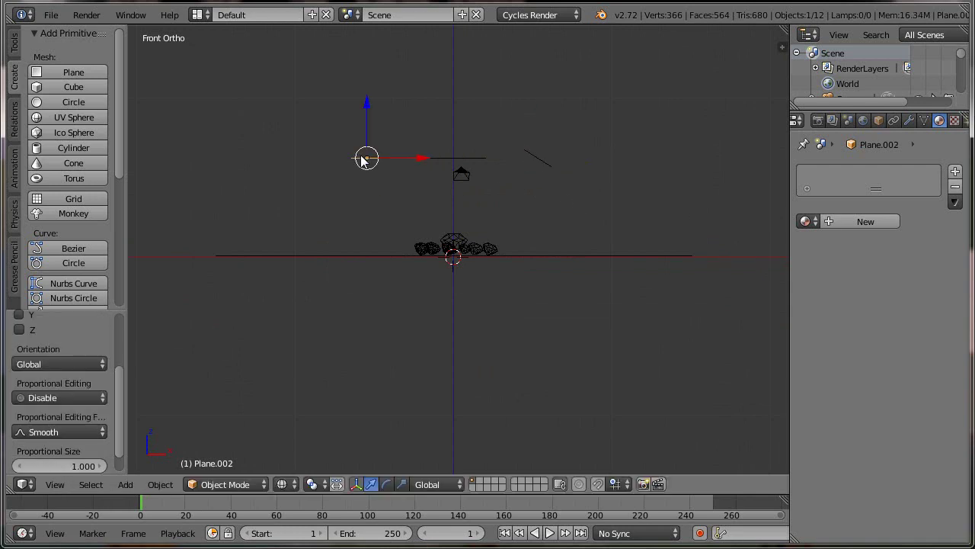
{"action": "key", "text": "r"}
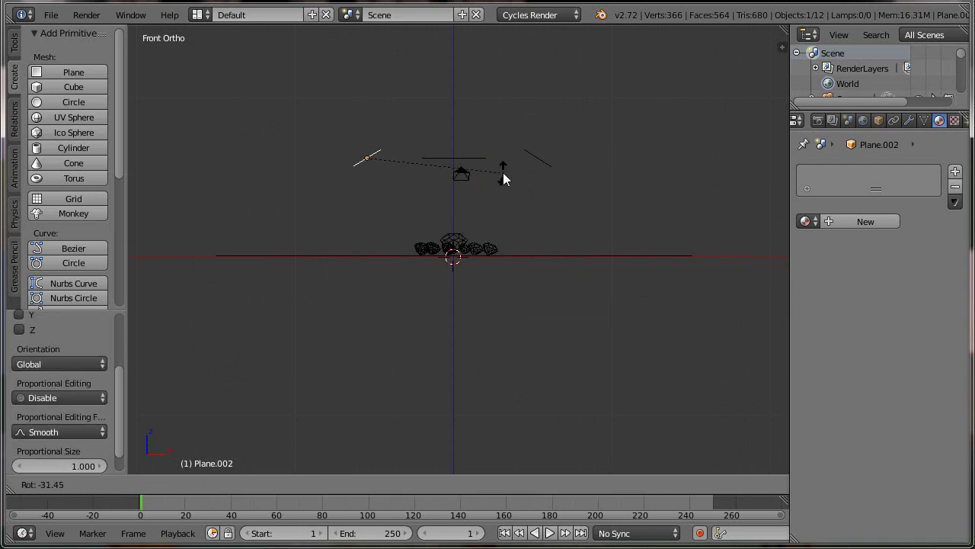
{"action": "left_click", "coordinate": [503, 173]}
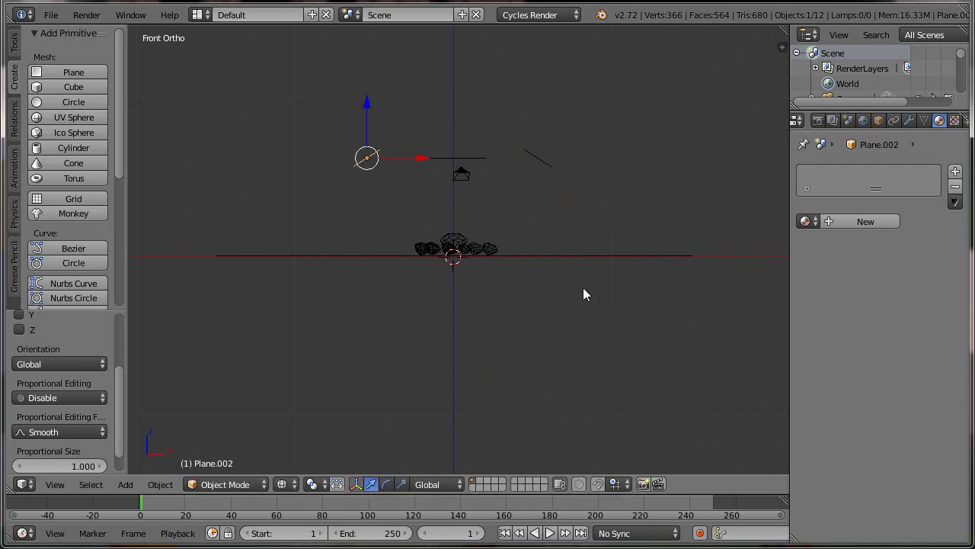
{"action": "mouse_move", "coordinate": [584, 294]}
{"action": "middle_mouse_down"}
{"action": "mouse_move", "coordinate": [529, 394]}
{"action": "mouse_move", "coordinate": [526, 446]}
{"action": "mouse_move", "coordinate": [501, 419]}
{"action": "middle_mouse_up"}
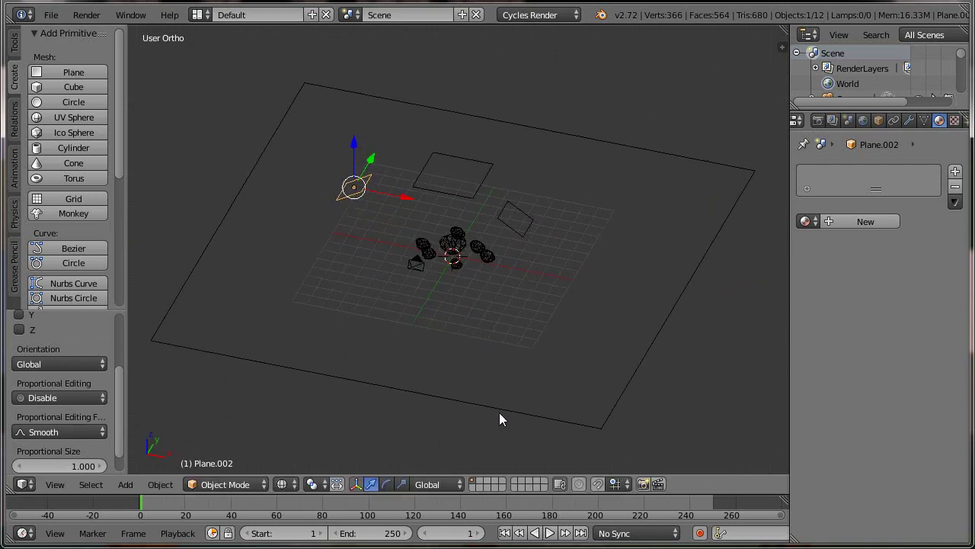
Step: Create a white Emission material named EmisionL with strength 2 on the side plane
{"action": "left_click", "coordinate": [854, 222]}
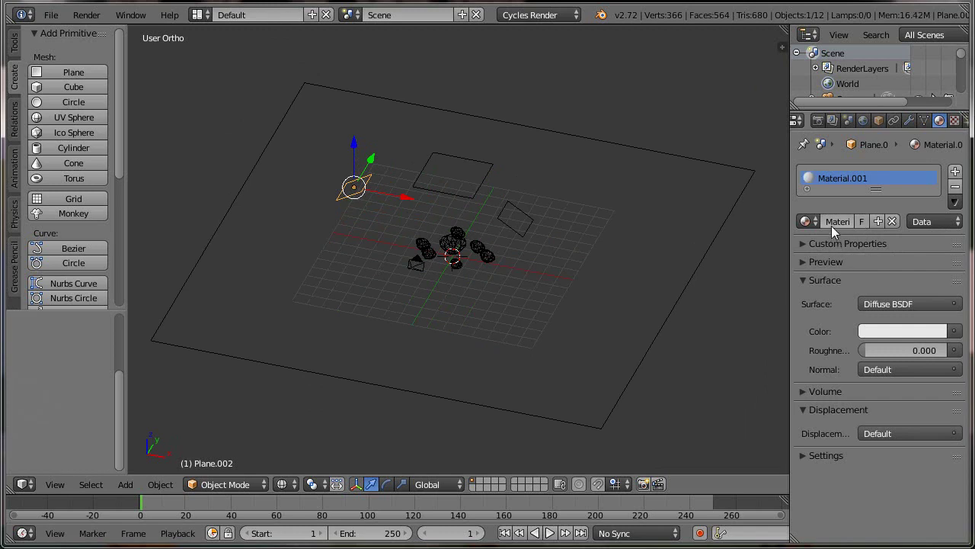
{"action": "left_click", "coordinate": [833, 221]}
{"action": "type", "text": "Balls"}
{"action": "type", "text": "on"}
{"action": "type", "text": "L"}
{"action": "key", "text": "Return"}
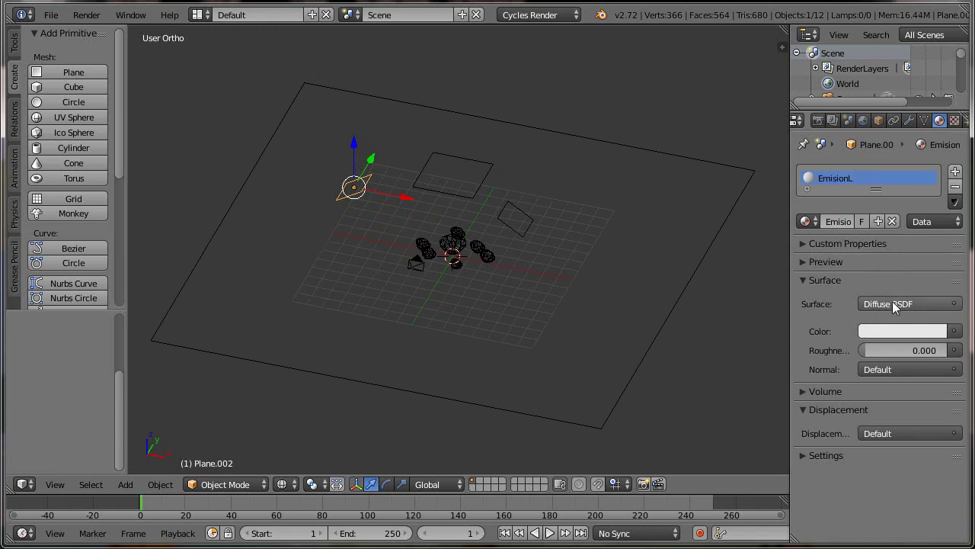
{"action": "left_click", "coordinate": [895, 305]}
{"action": "left_click", "coordinate": [796, 233]}
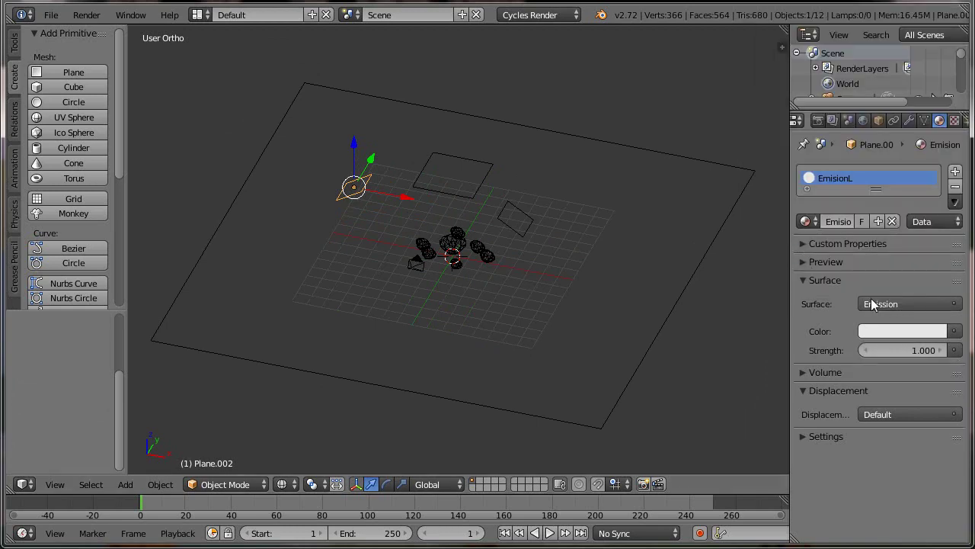
{"action": "left_click", "coordinate": [894, 329]}
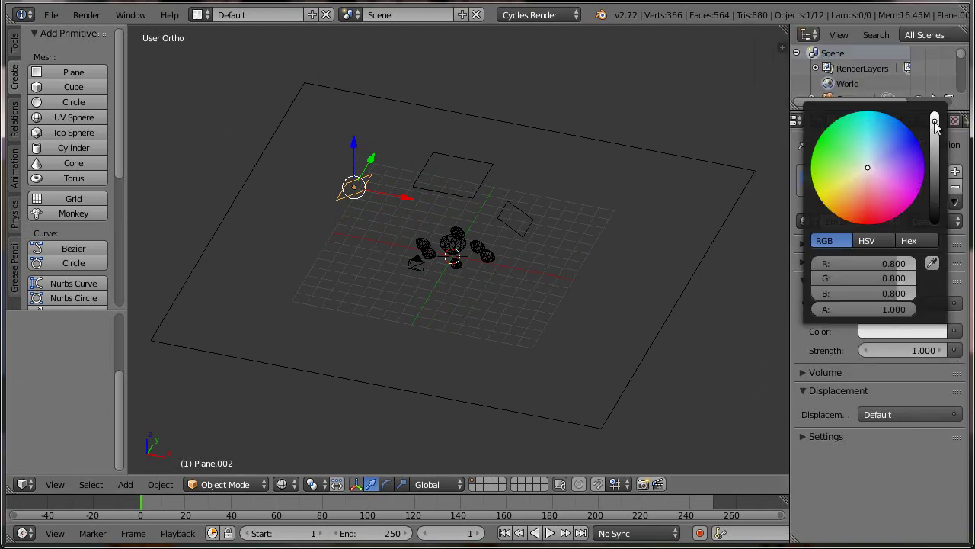
{"action": "left_click", "coordinate": [936, 119]}
{"action": "left_click", "coordinate": [918, 350]}
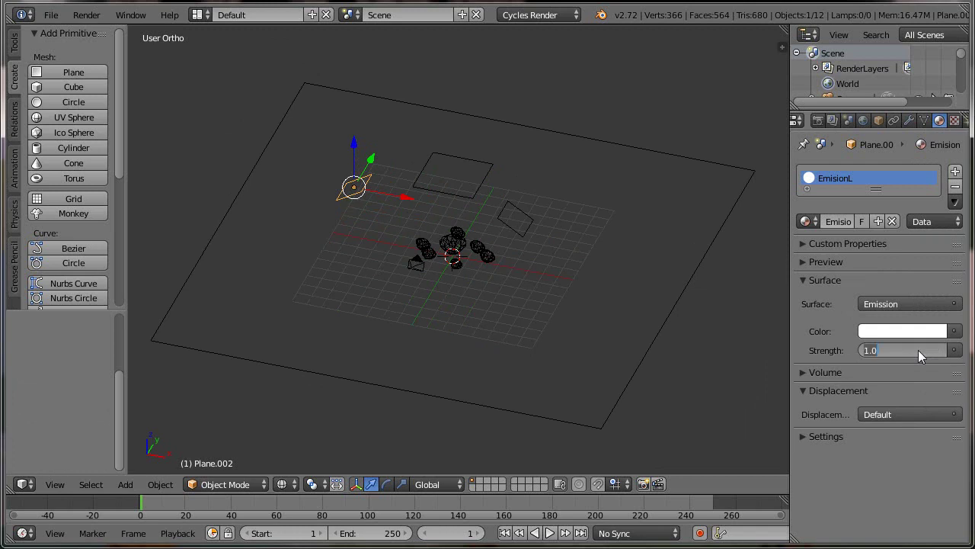
{"action": "type", "text": "2"}
{"action": "key", "text": "Return"}
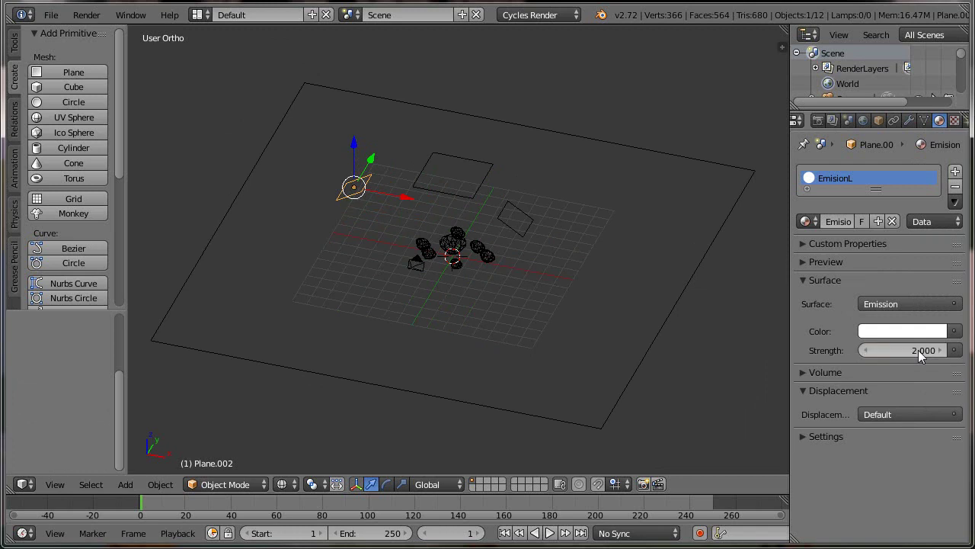
Step: Assign the existing EmisionL material to the other side plane, Plane.003
{"action": "right_click", "coordinate": [524, 228]}
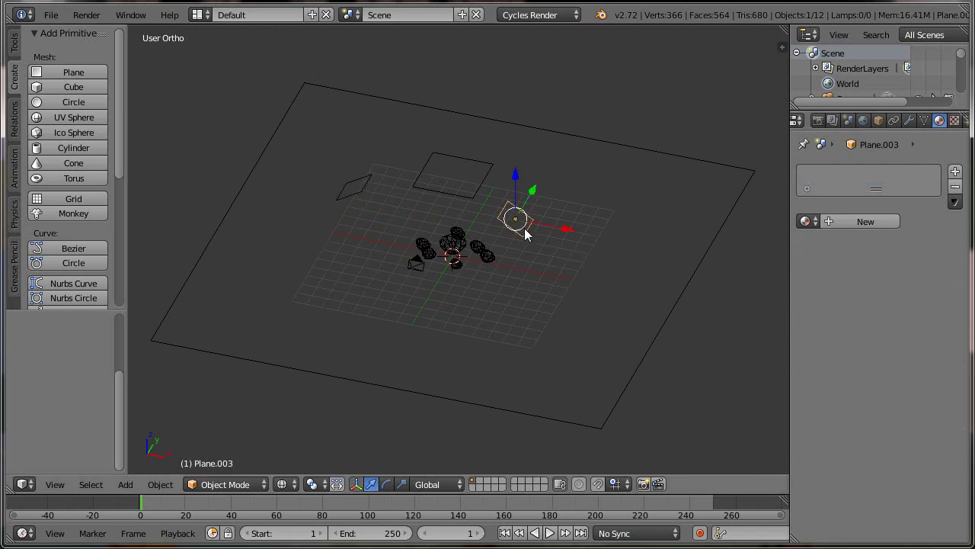
{"action": "left_click", "coordinate": [806, 221]}
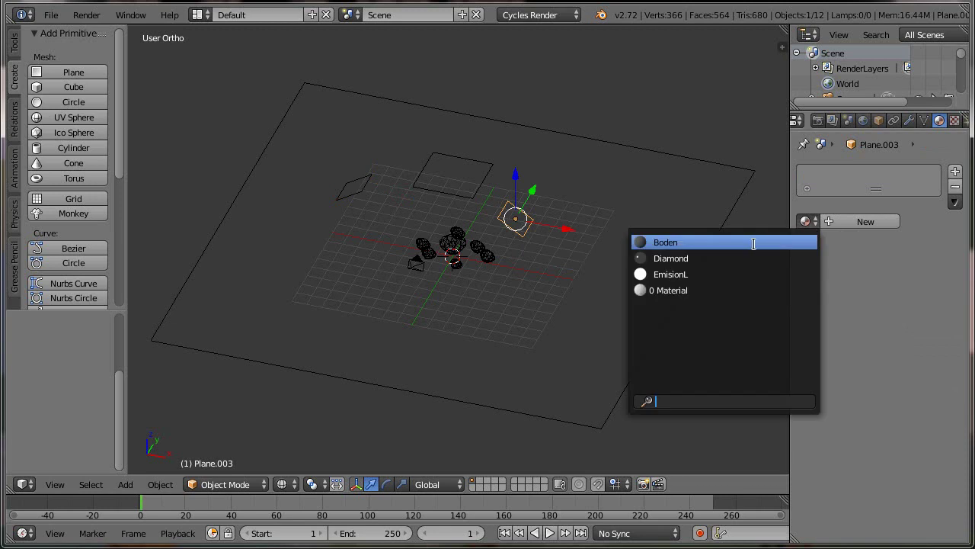
{"action": "left_click", "coordinate": [743, 273]}
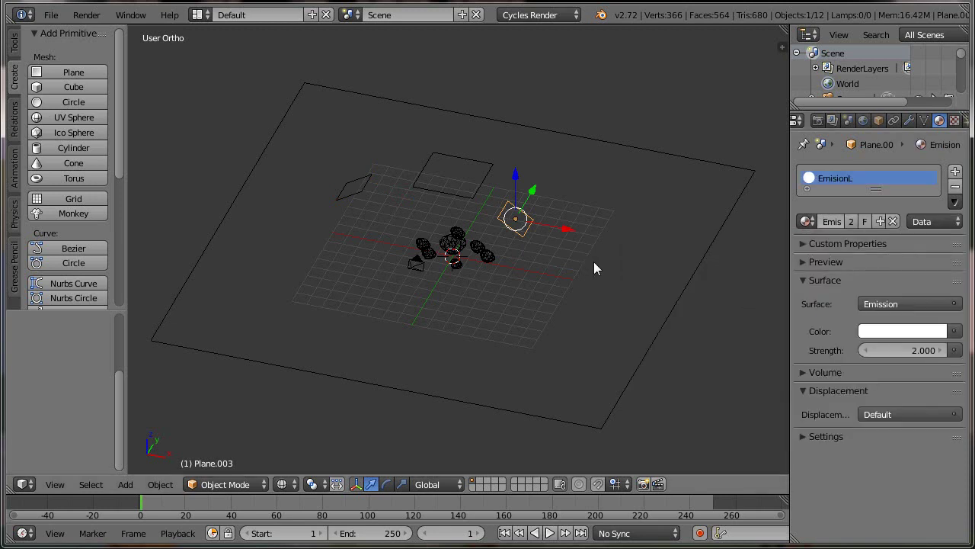
Step: Give the overhead plane a new material named EmissionOben
{"action": "right_click", "coordinate": [483, 173]}
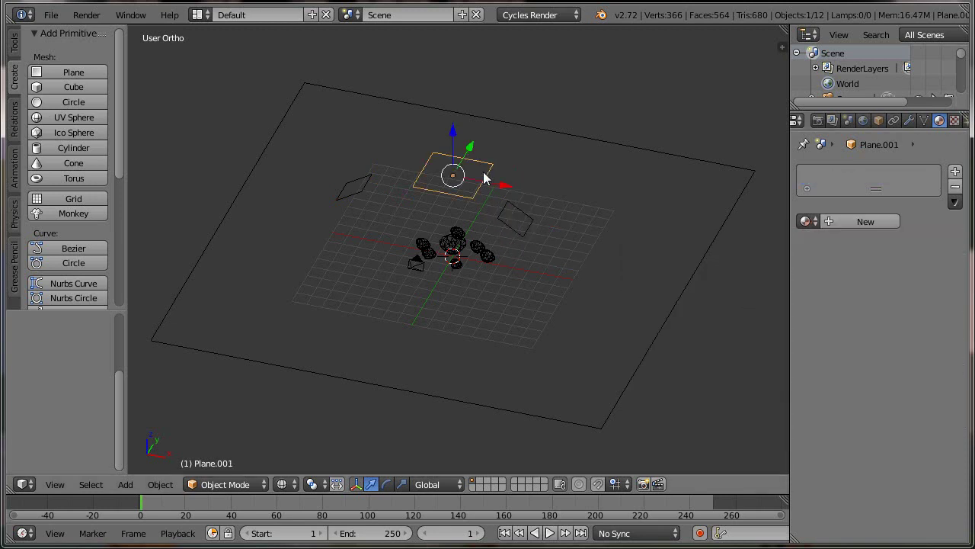
{"action": "left_click", "coordinate": [838, 223]}
{"action": "left_click", "coordinate": [837, 221]}
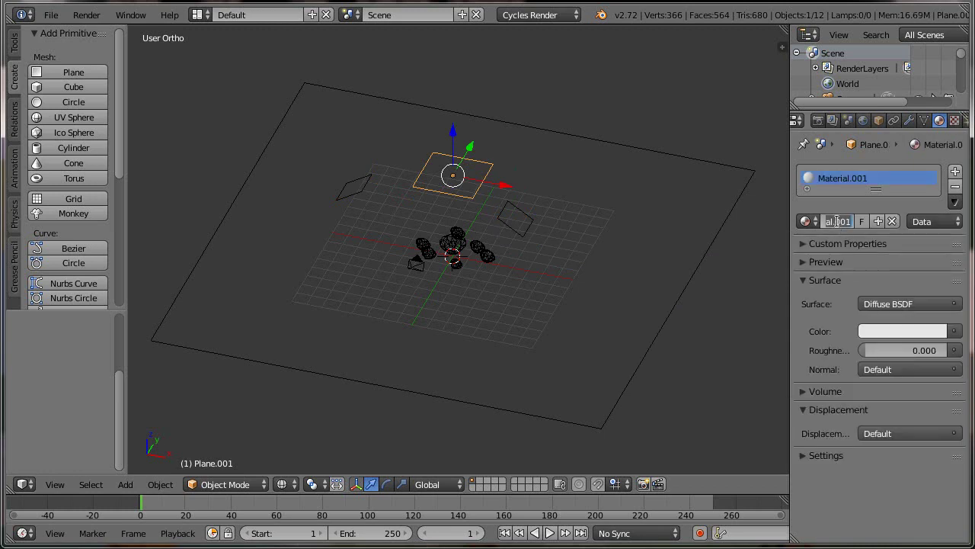
{"action": "type", "text": "Em"}
{"action": "type", "text": "issi"}
{"action": "type", "text": "on"}
{"action": "type", "text": "Oben"}
{"action": "key", "text": "Return"}
Step: Make EmissionOben a white Emission shader at strength 7, then view through the camera
{"action": "left_click", "coordinate": [888, 304]}
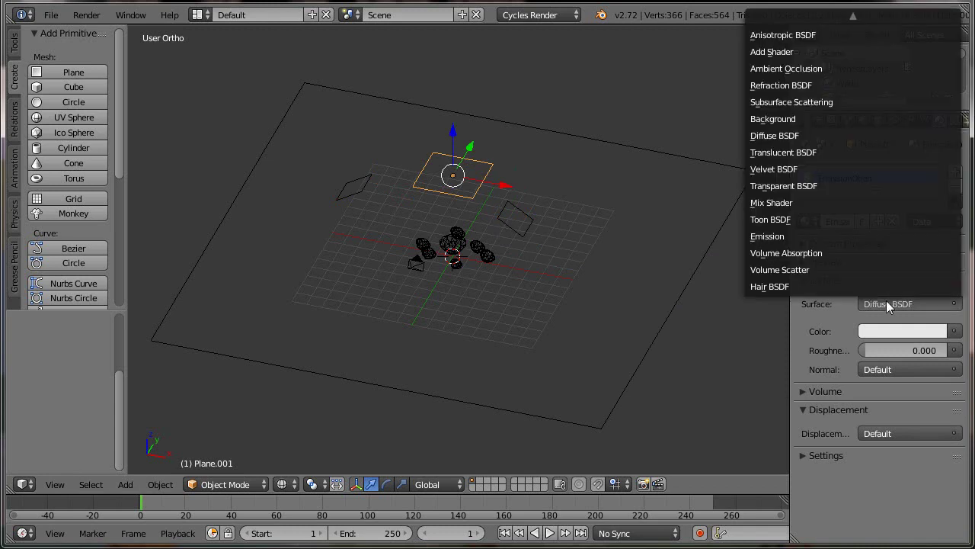
{"action": "left_click", "coordinate": [787, 235]}
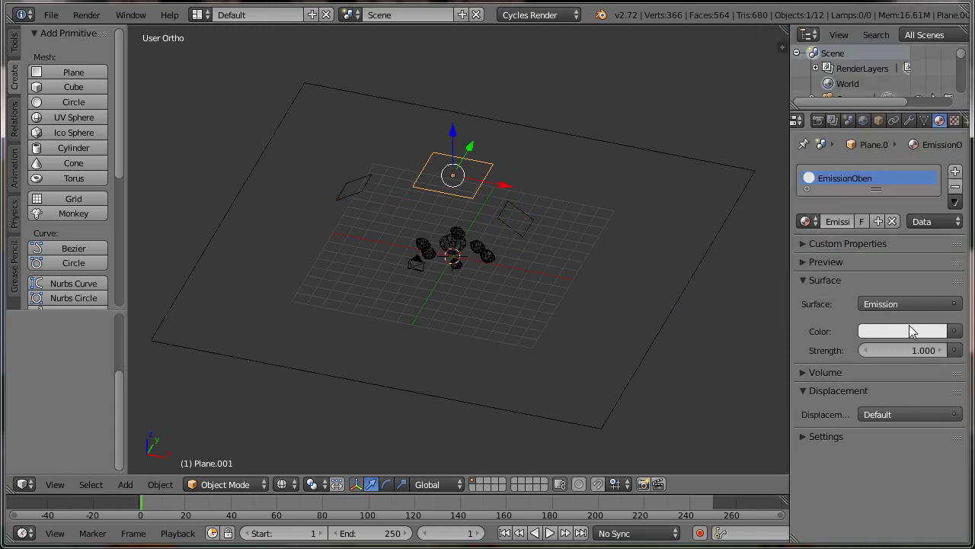
{"action": "left_click", "coordinate": [909, 328]}
{"action": "left_click_drag", "start_coordinate": [935, 122], "coordinate": [935, 111]}
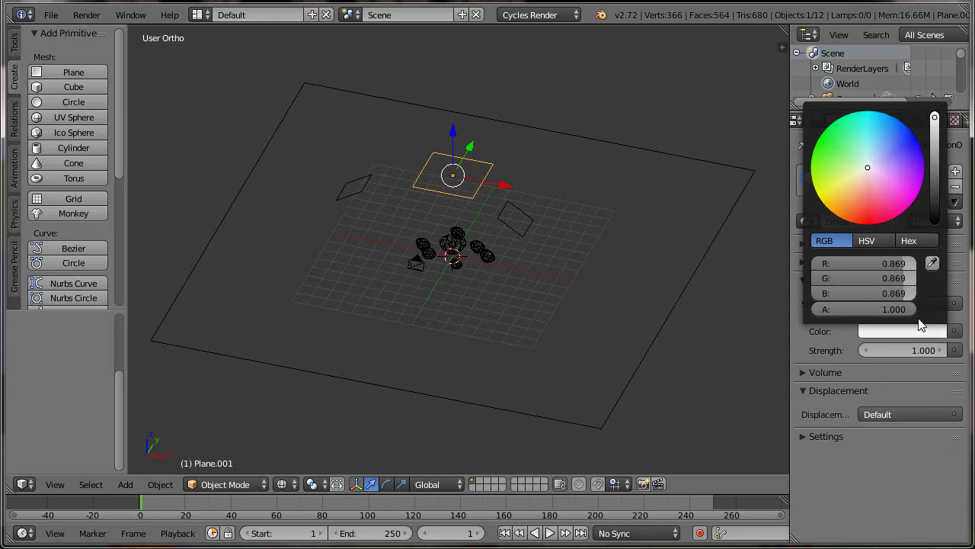
{"action": "left_click", "coordinate": [915, 351]}
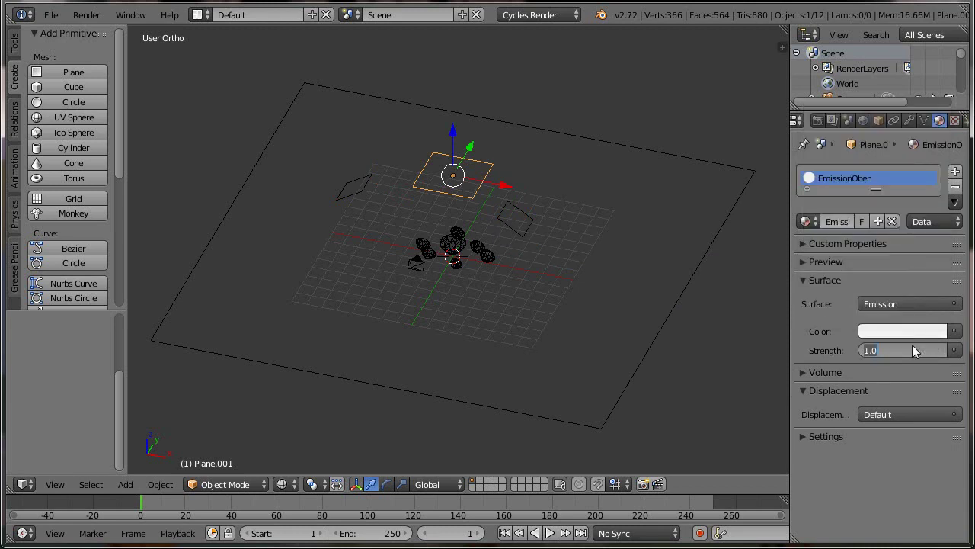
{"action": "type", "text": "7"}
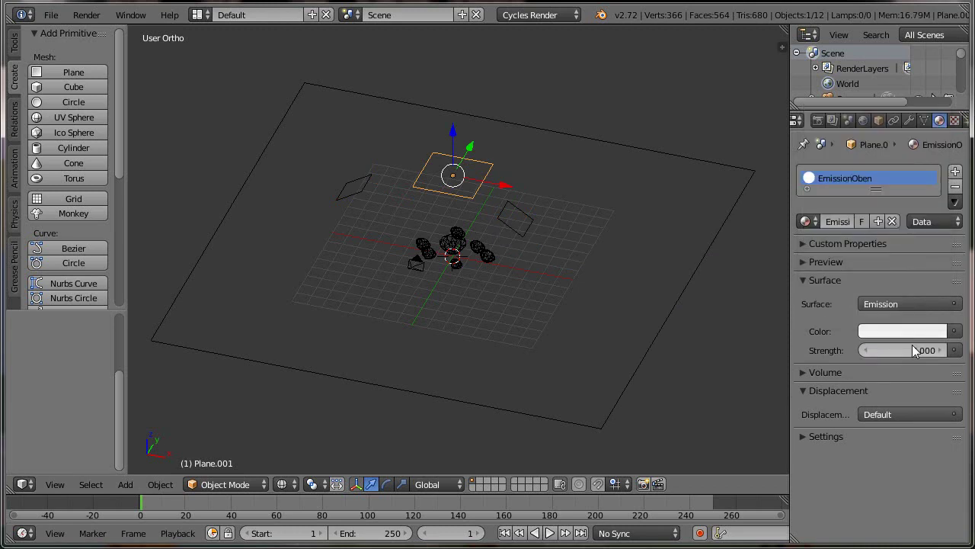
{"action": "key", "text": "Return"}
{"action": "key", "text": "KP_0"}
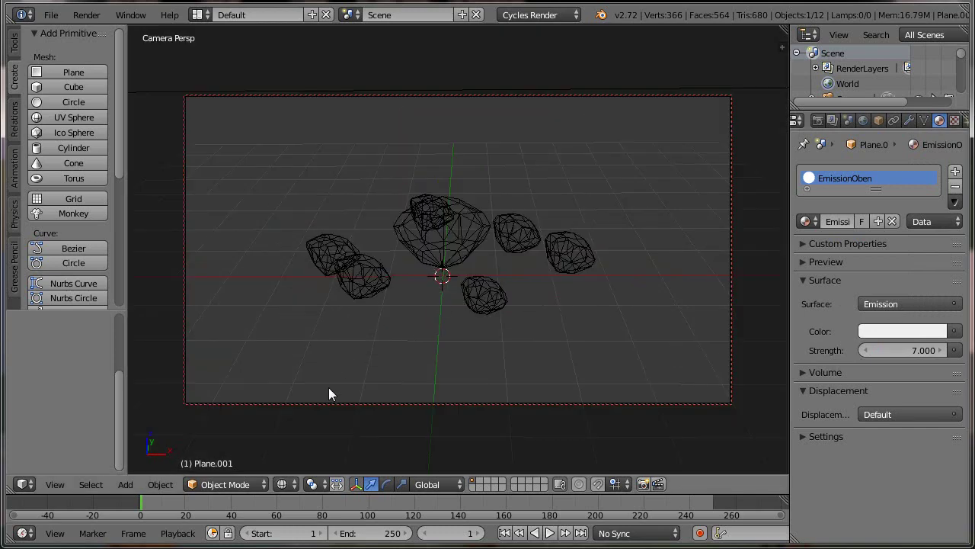
Step: Switch the viewport to Rendered shading and set Cycles render and preview samples to 50
{"action": "left_click", "coordinate": [280, 484]}
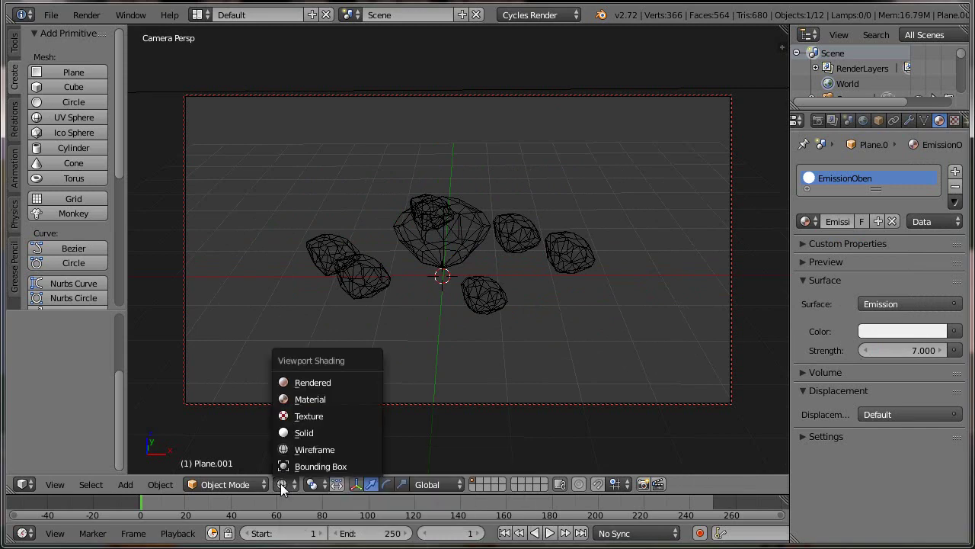
{"action": "left_click", "coordinate": [293, 382]}
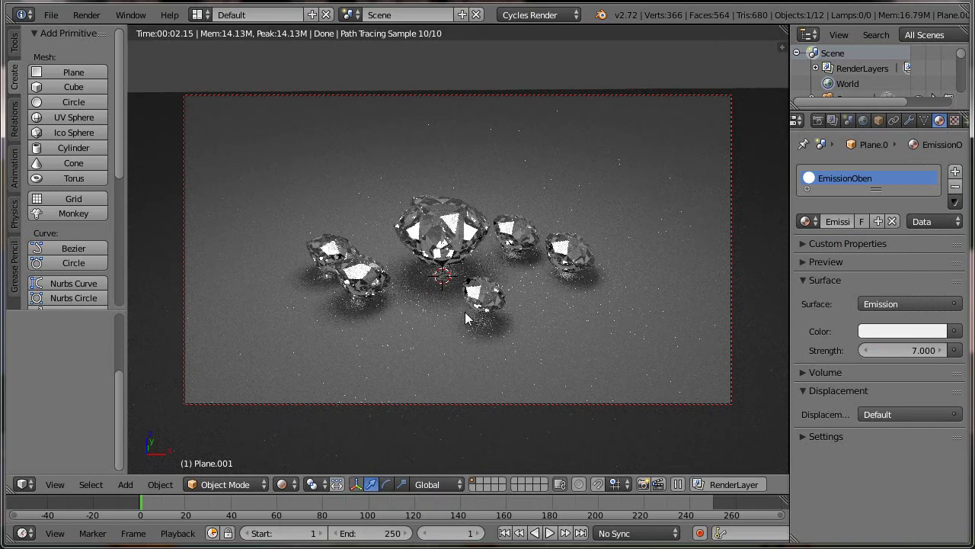
{"action": "left_click", "coordinate": [817, 120]}
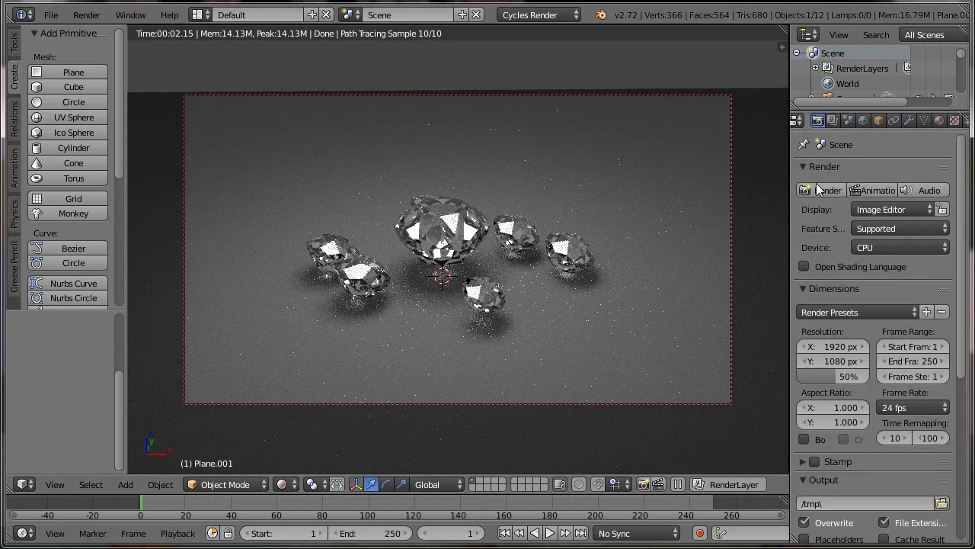
{"action": "scroll", "coordinate": [857, 458], "scroll_direction": "down", "scroll_amount": 8}
{"action": "scroll", "coordinate": [857, 455], "scroll_direction": "down", "scroll_amount": 2}
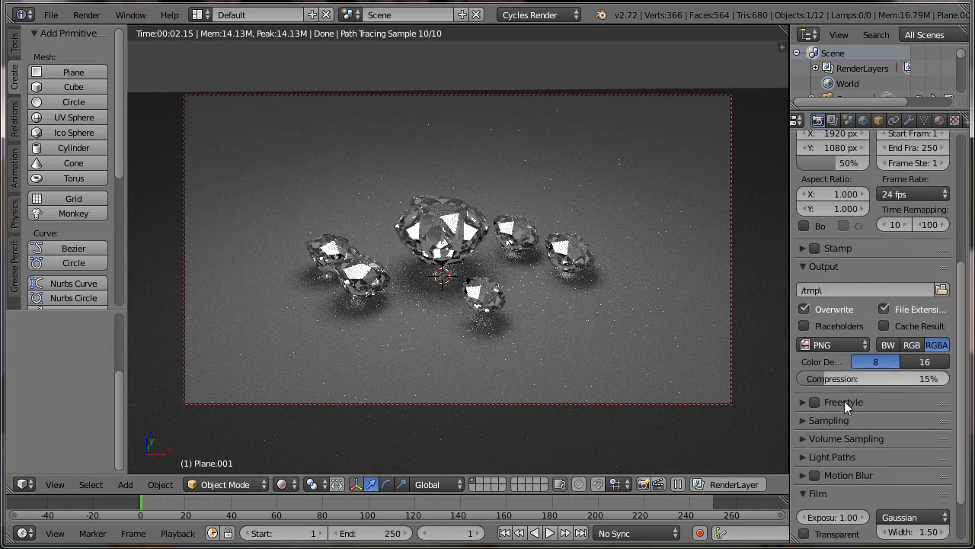
{"action": "left_click", "coordinate": [833, 420]}
{"action": "scroll", "coordinate": [849, 444], "scroll_direction": "down", "scroll_amount": 2}
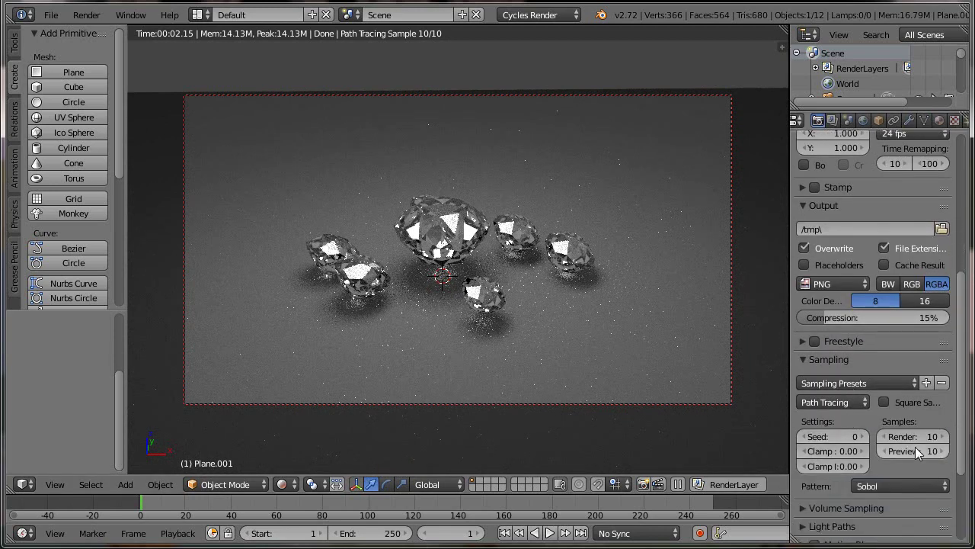
{"action": "left_click", "coordinate": [917, 440]}
{"action": "type", "text": "50"}
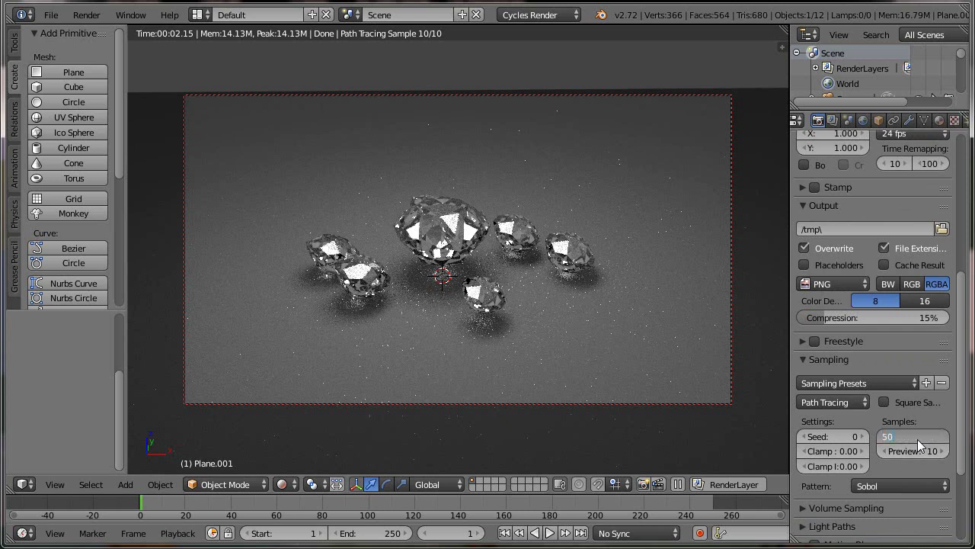
{"action": "key", "text": "Tab"}
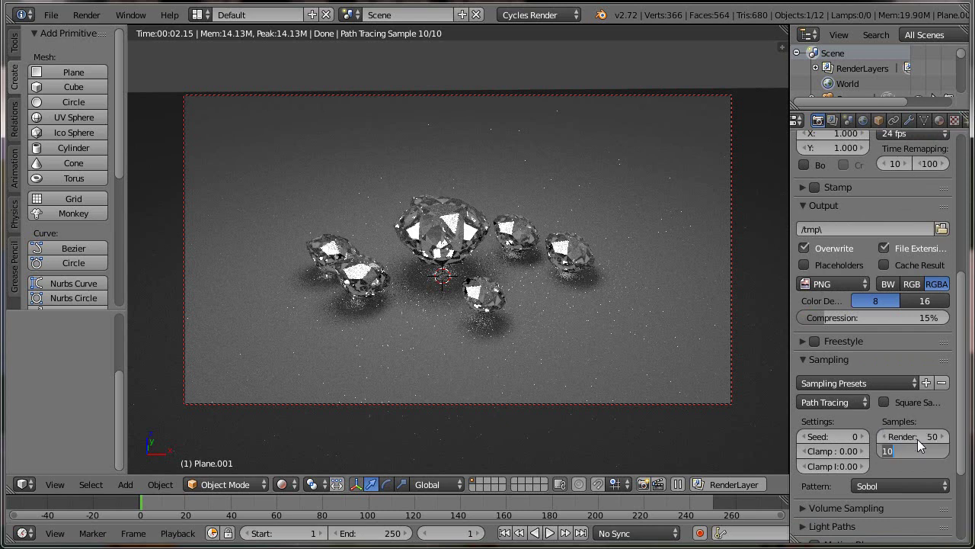
{"action": "type", "text": "5"}
{"action": "key", "text": "Return"}
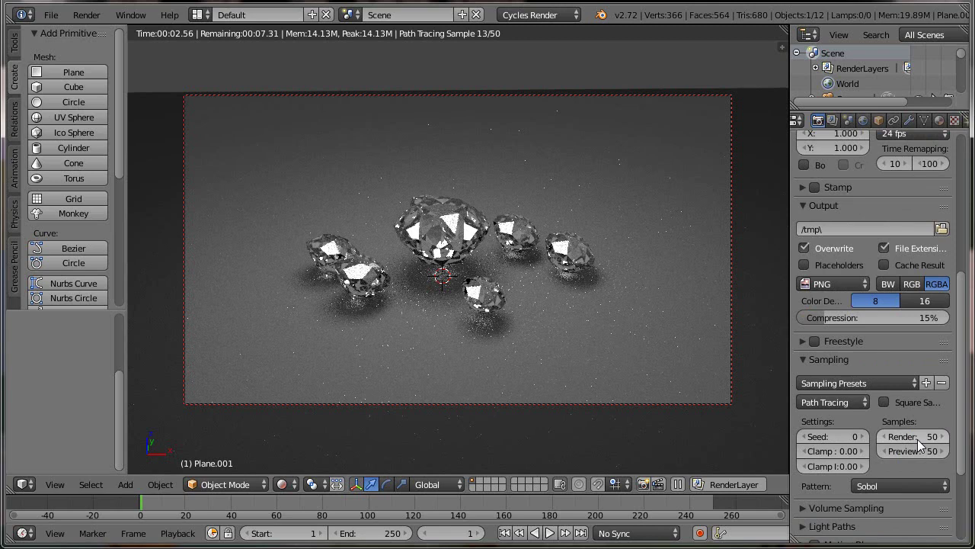
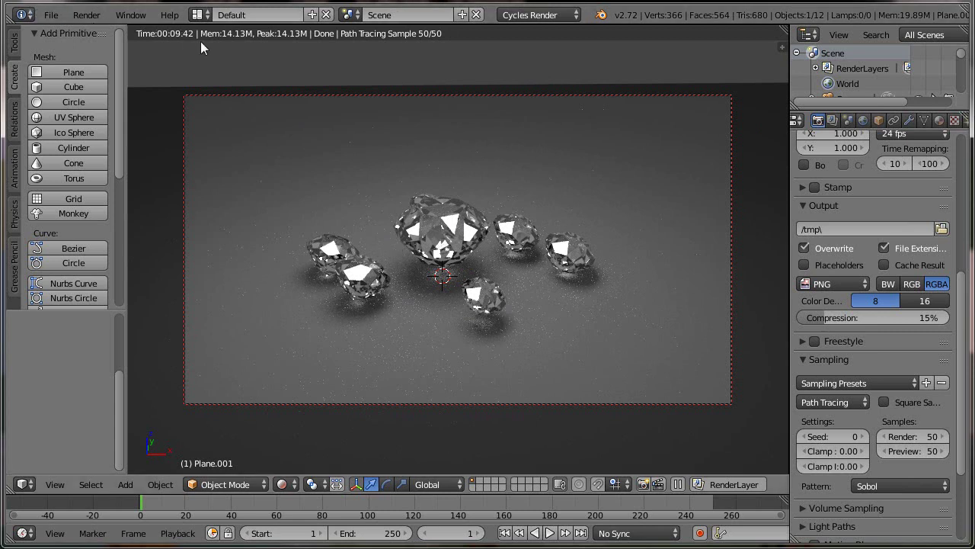
Step: Switch to the Compositing layout, show Shader nodes, and select the central diamond to display its Diamond material
{"action": "left_click", "coordinate": [198, 17]}
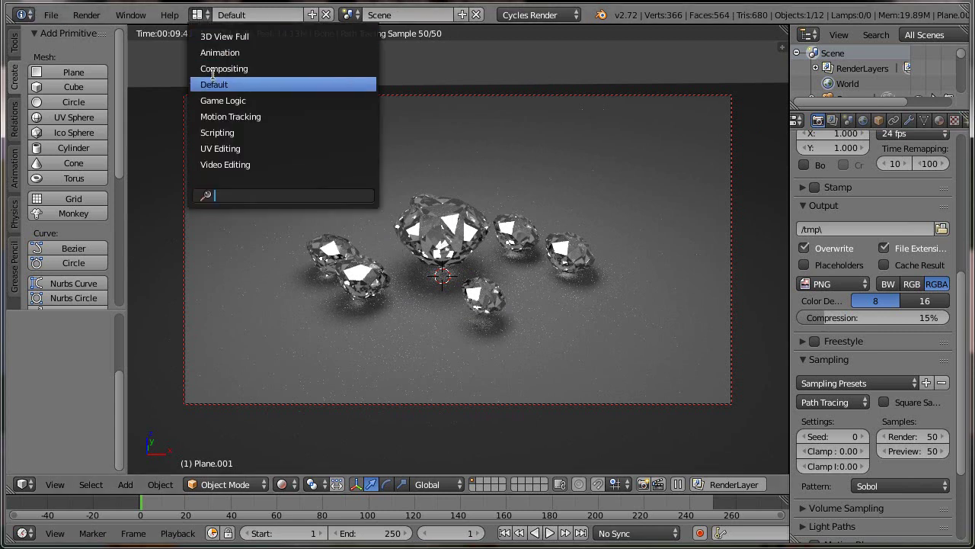
{"action": "left_click", "coordinate": [216, 68]}
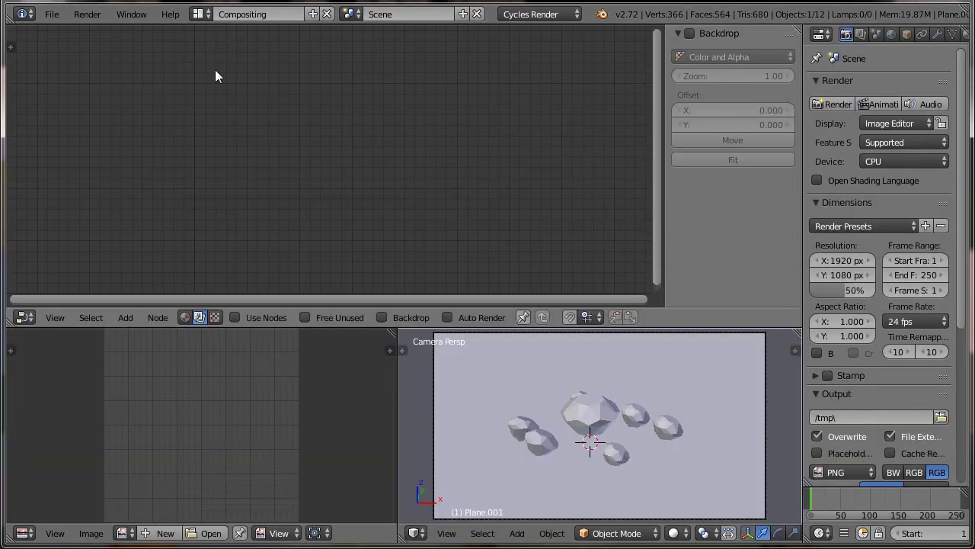
{"action": "left_click", "coordinate": [185, 317]}
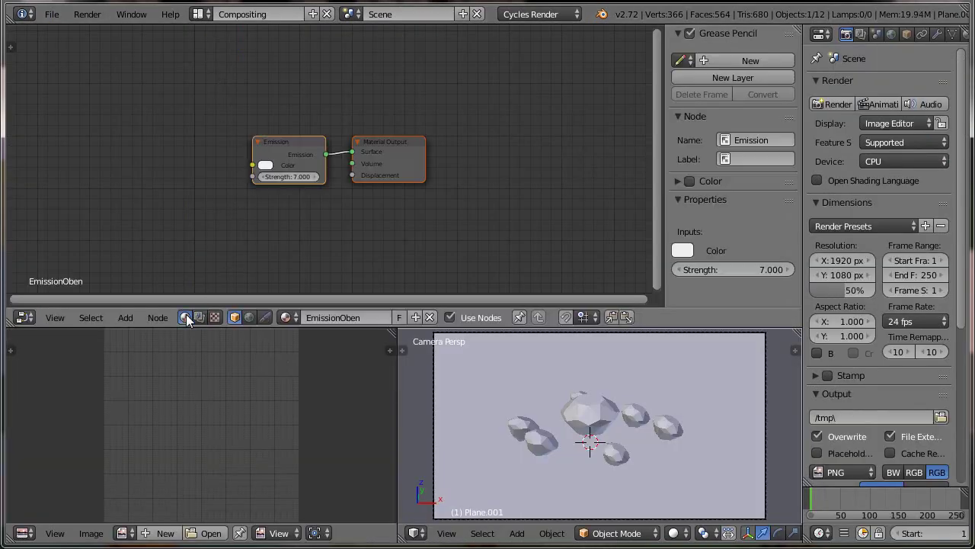
{"action": "right_click", "coordinate": [596, 410]}
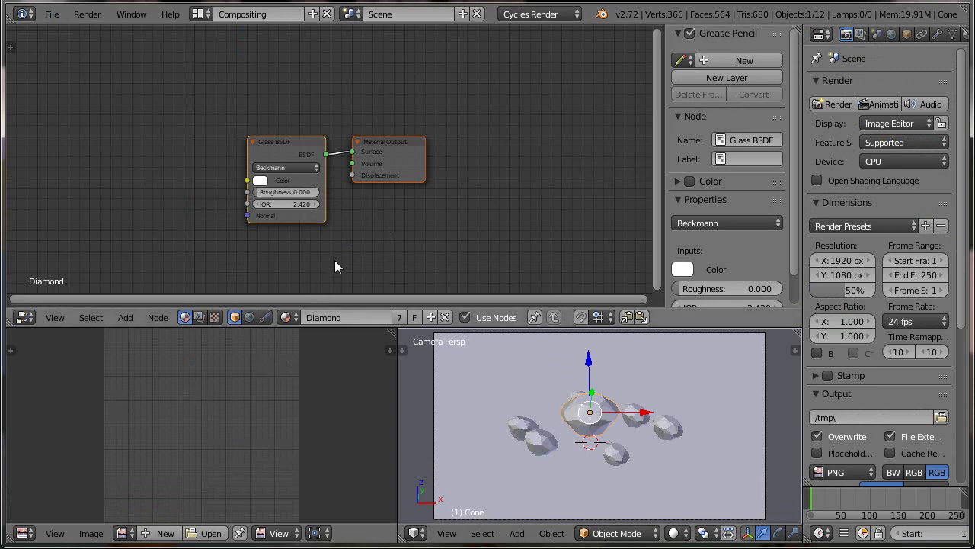
Step: Hide the node side panel and spread apart the Material Output and Glass BSDF nodes
{"action": "key", "text": "n"}
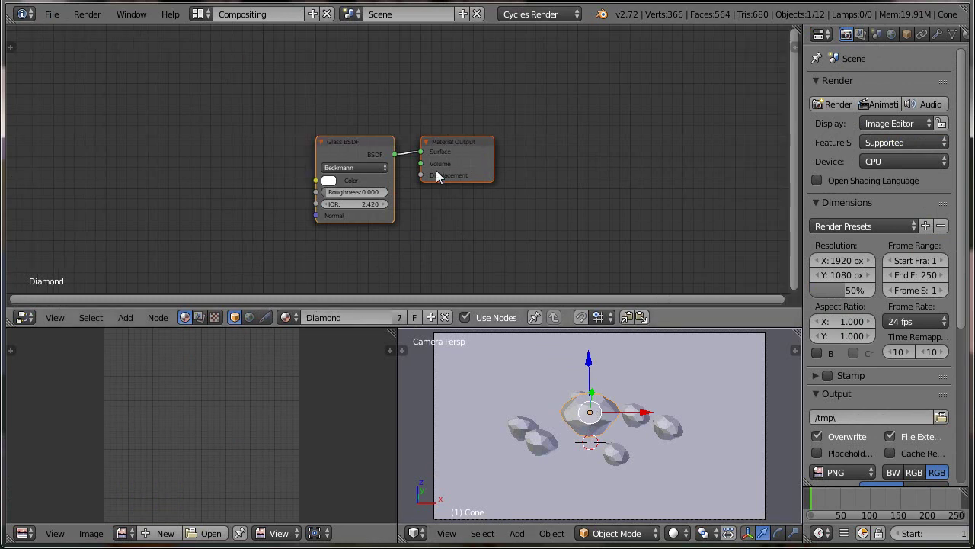
{"action": "left_click_drag", "start_coordinate": [469, 158], "coordinate": [666, 135]}
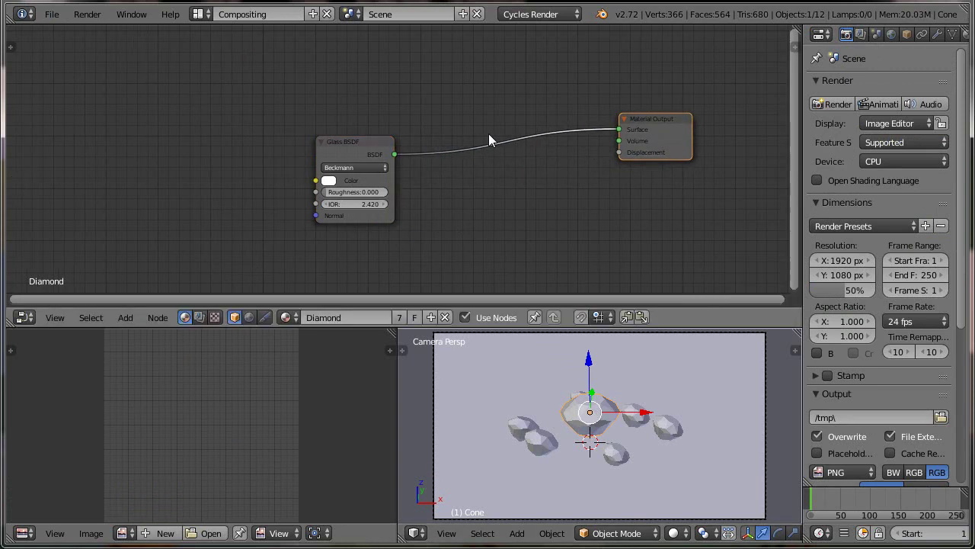
{"action": "left_click_drag", "start_coordinate": [350, 143], "coordinate": [236, 78]}
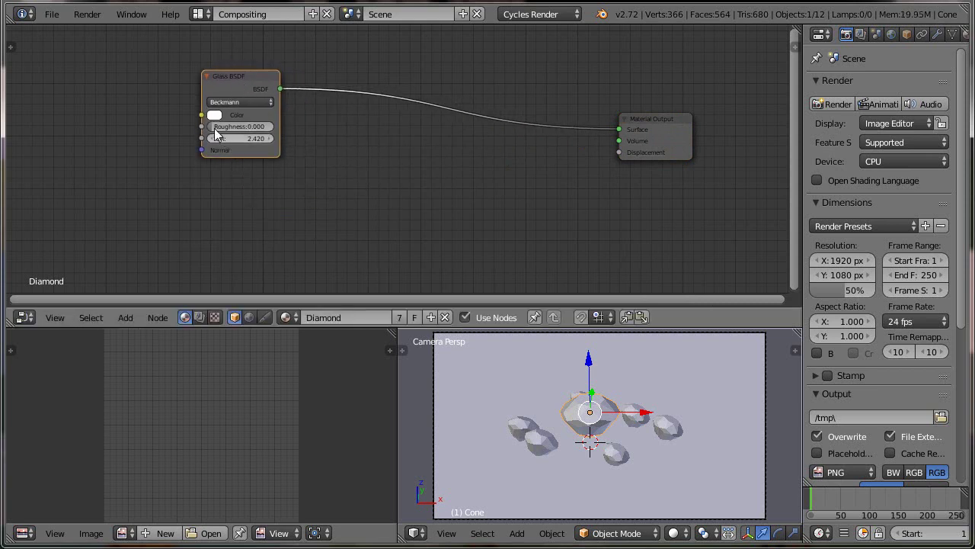
Step: Set the Glass BSDF colour to pure red (R 1, G 0, B 0) and preview in Rendered shading
{"action": "left_click", "coordinate": [216, 117]}
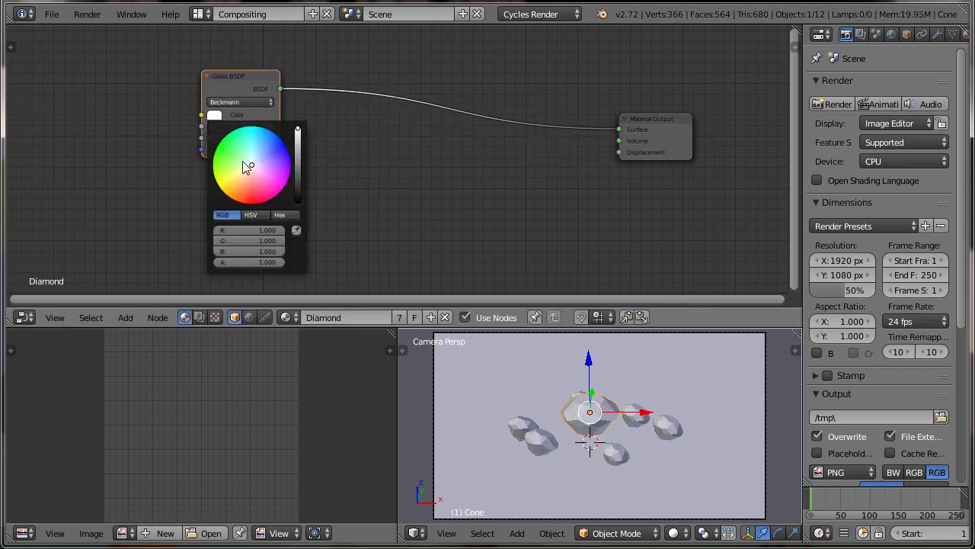
{"action": "left_click", "coordinate": [261, 229]}
{"action": "type", "text": "1"}
{"action": "key", "text": "Tab"}
{"action": "type", "text": "0"}
{"action": "key", "text": "Tab"}
{"action": "type", "text": "0"}
{"action": "key", "text": "Return"}
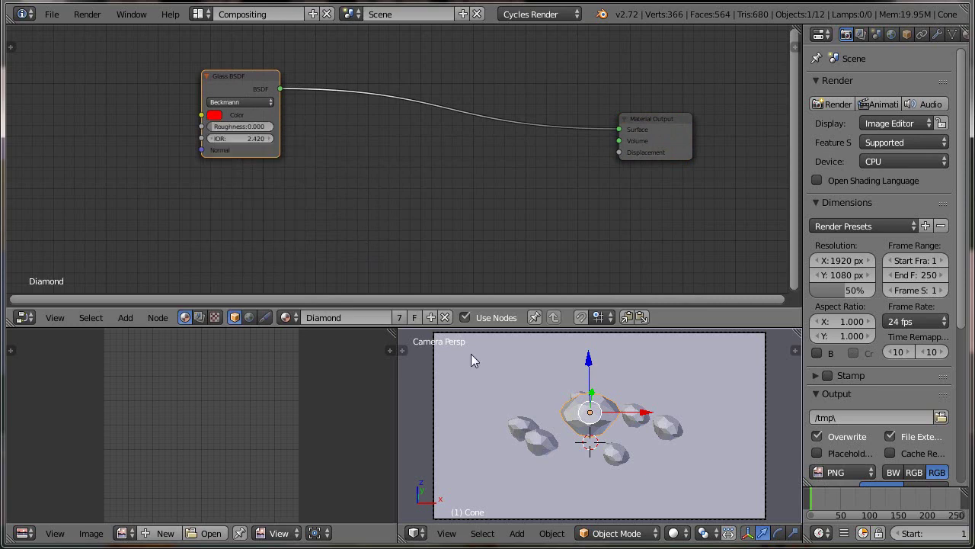
{"action": "left_click", "coordinate": [673, 533]}
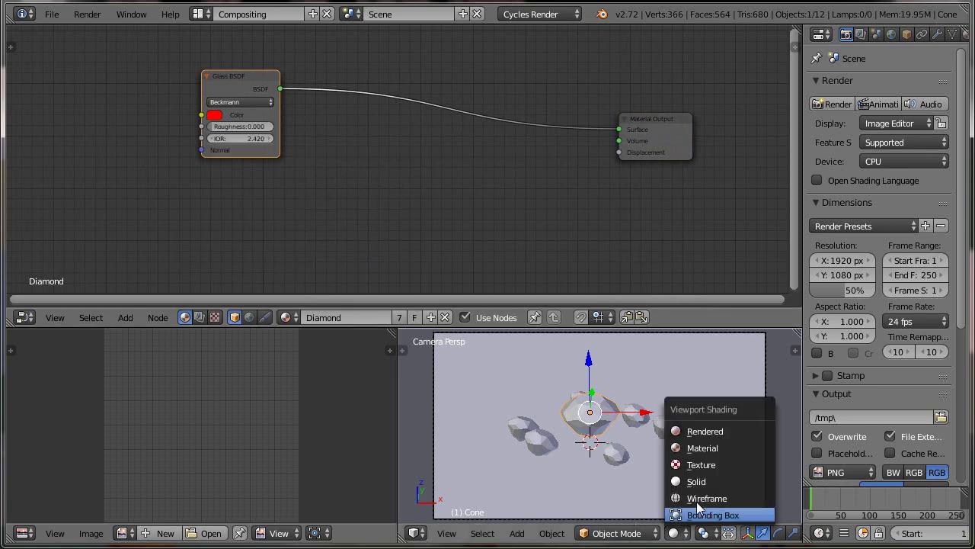
{"action": "left_click", "coordinate": [710, 432]}
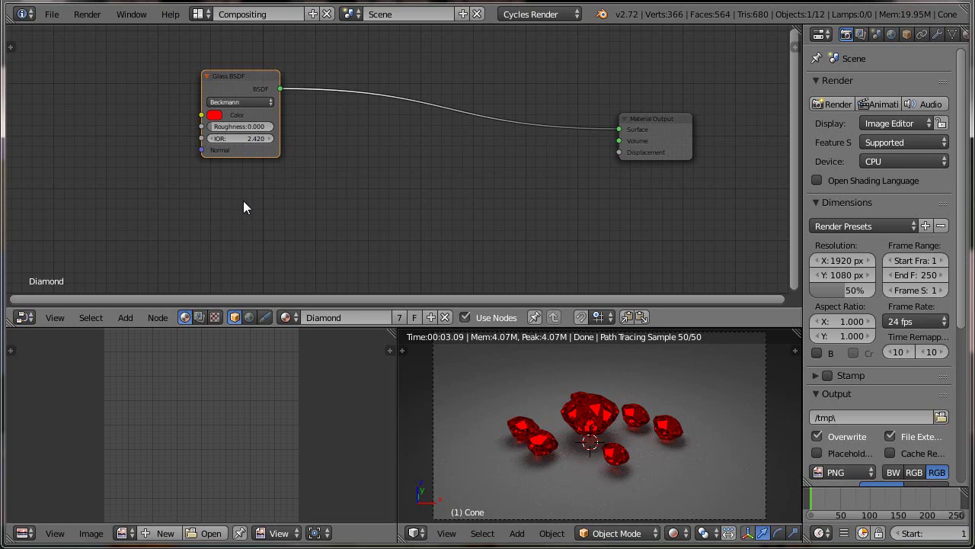
Step: Duplicate the Glass BSDF below the original and colour the copy pure green (R 0, G 1, B 0)
{"action": "key", "text": "shift+d"}
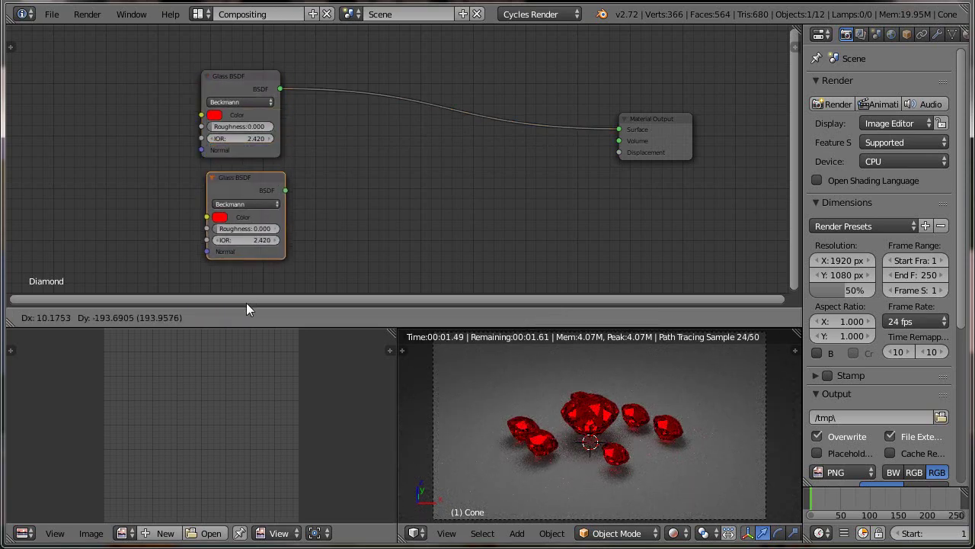
{"action": "left_click", "coordinate": [240, 288]}
{"action": "left_click", "coordinate": [214, 216]}
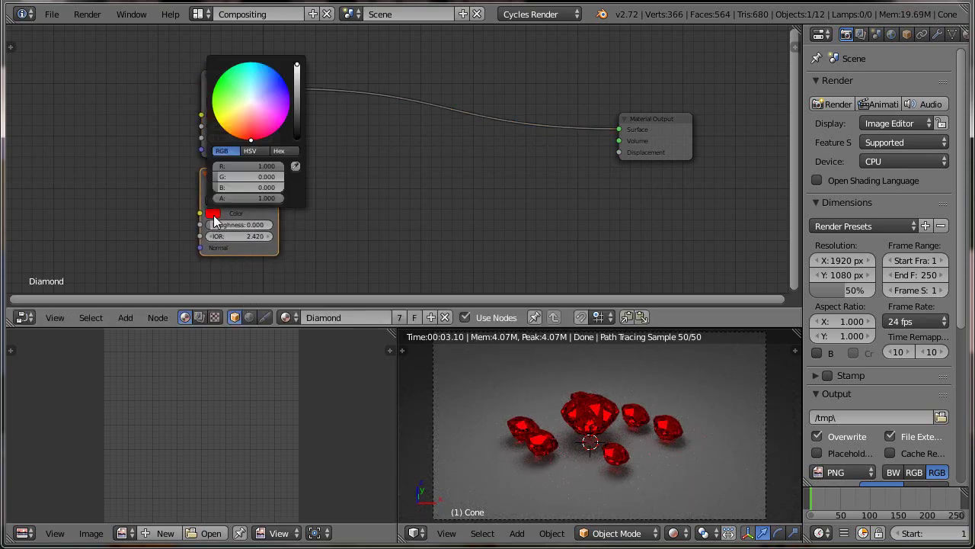
{"action": "left_click", "coordinate": [262, 166]}
{"action": "type", "text": "0"}
{"action": "key", "text": "Tab"}
{"action": "type", "text": "1"}
{"action": "key", "text": "Tab"}
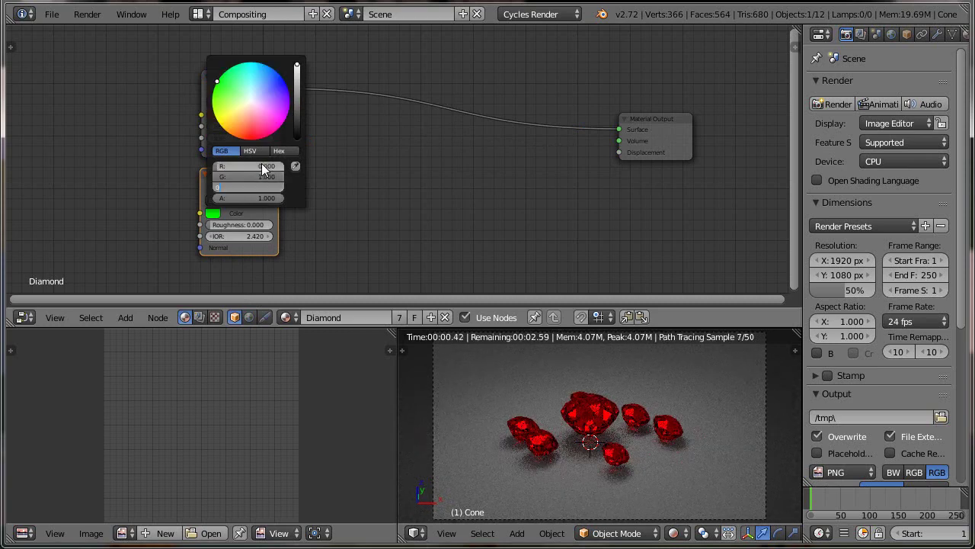
{"action": "key", "text": "Return"}
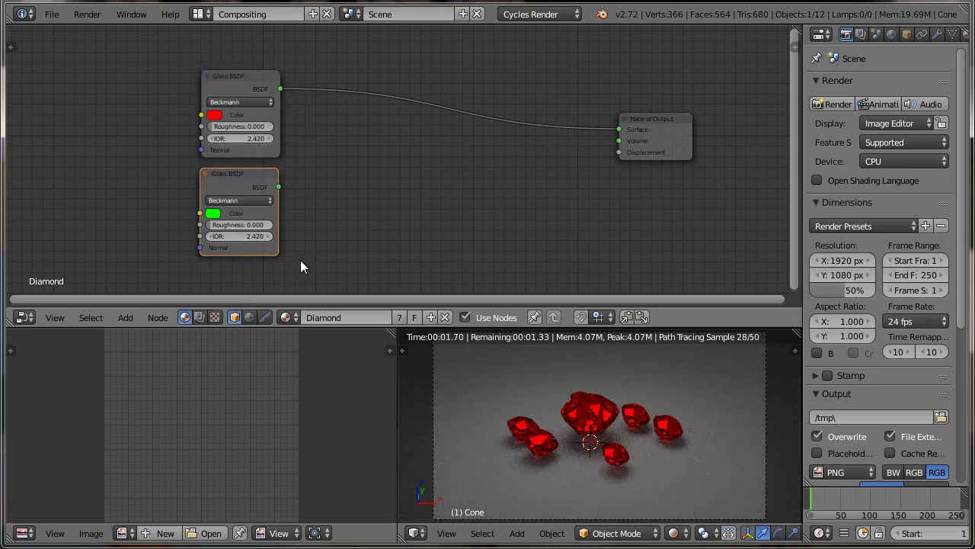
Step: Add a third Glass BSDF copy below the green one and colour it pure blue (R 0, G 0, B 1)
{"action": "middle_click_drag", "start_coordinate": [301, 261], "coordinate": [319, 167]}
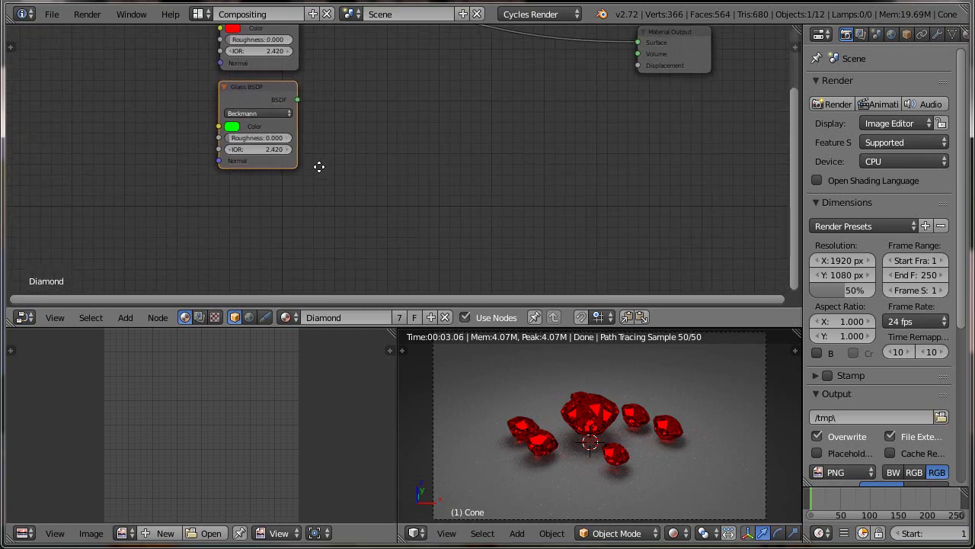
{"action": "key", "text": "shift+d"}
{"action": "left_click", "coordinate": [320, 265]}
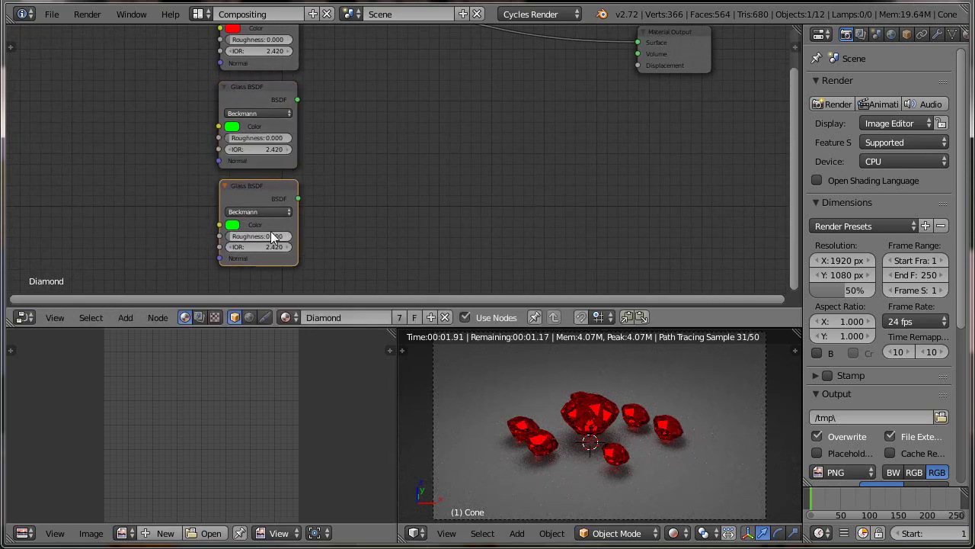
{"action": "left_click", "coordinate": [233, 225]}
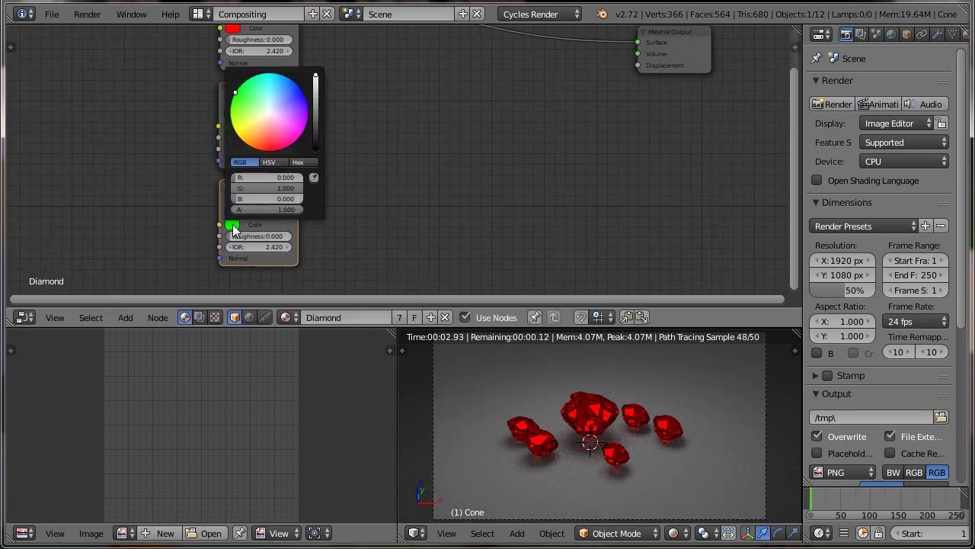
{"action": "left_click", "coordinate": [271, 179]}
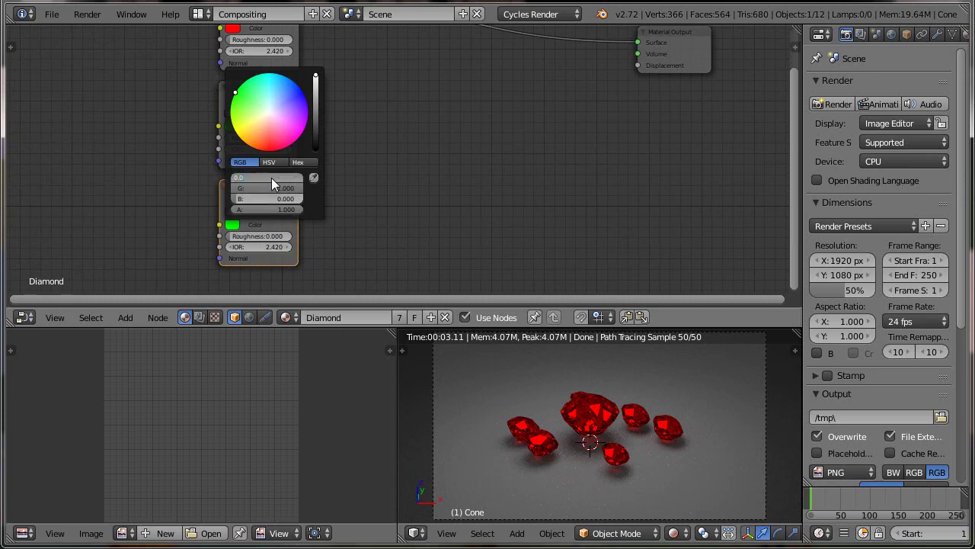
{"action": "key", "text": "Tab"}
{"action": "type", "text": "0"}
{"action": "key", "text": "Tab"}
{"action": "type", "text": "1"}
{"action": "key", "text": "Return"}
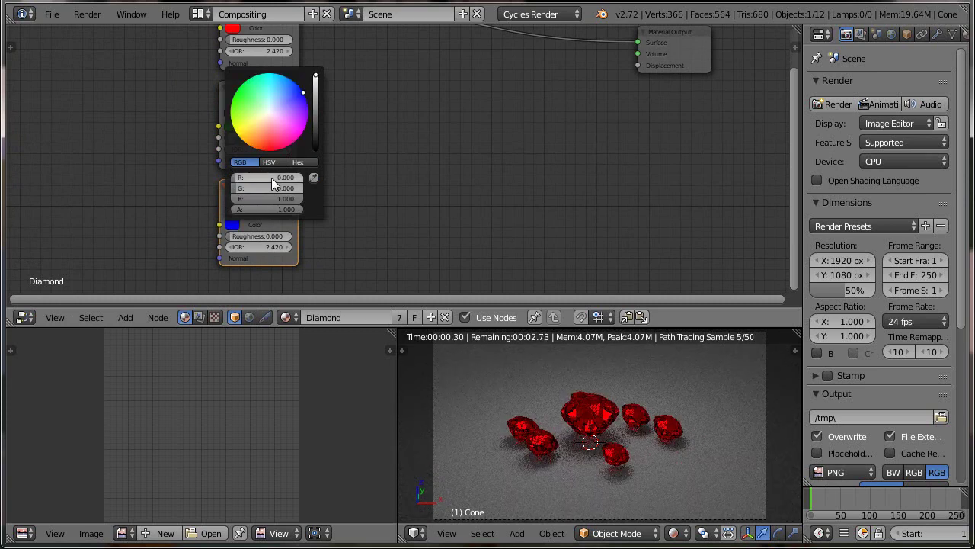
{"action": "scroll", "coordinate": [361, 203], "scroll_direction": "down", "scroll_amount": 1}
{"action": "scroll", "coordinate": [361, 204], "scroll_direction": "down", "scroll_amount": 1}
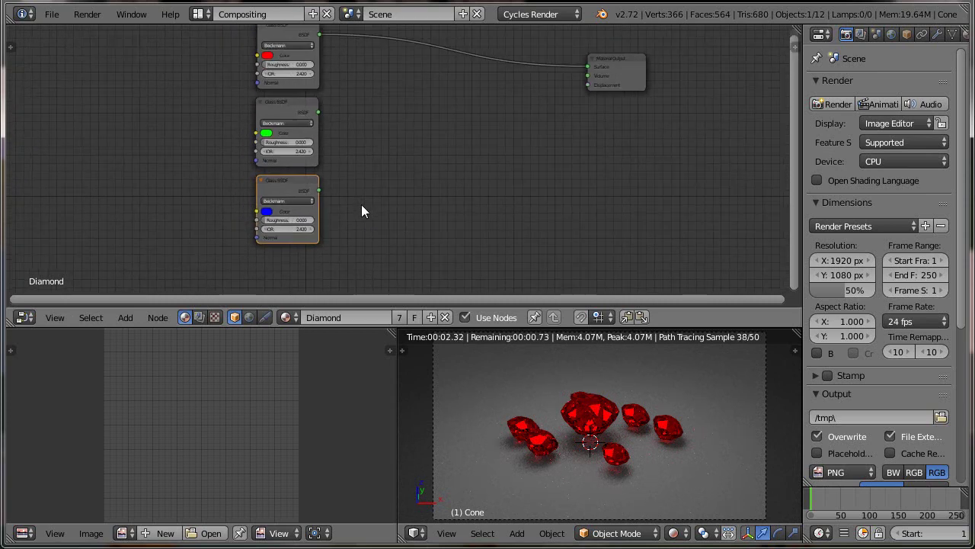
{"action": "middle_click_drag", "start_coordinate": [251, 189], "coordinate": [239, 236]}
Step: Insert an Add Shader on the red glass output link and connect the green glass into it
{"action": "left_click", "coordinate": [125, 314]}
{"action": "mouse_move", "coordinate": [148, 253]}
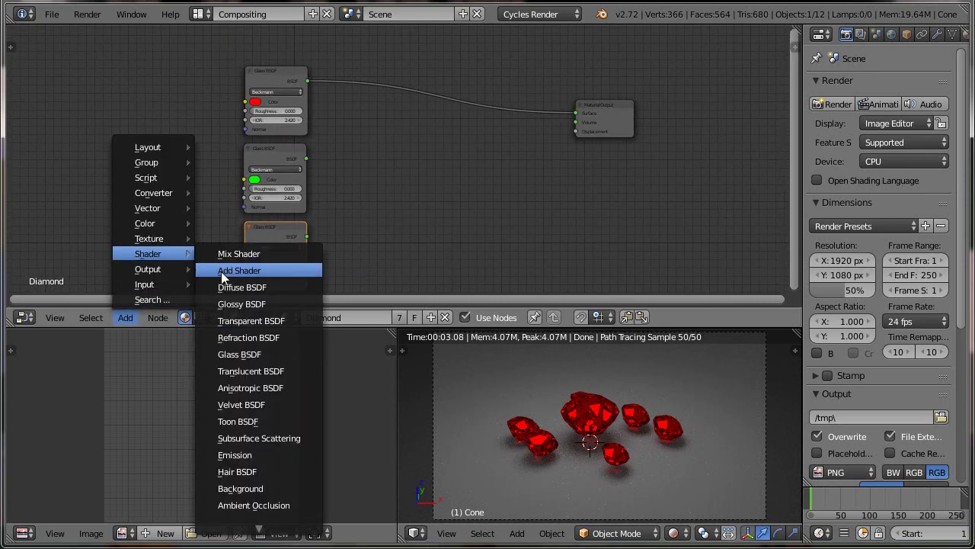
{"action": "left_click", "coordinate": [222, 276]}
{"action": "left_click", "coordinate": [361, 76]}
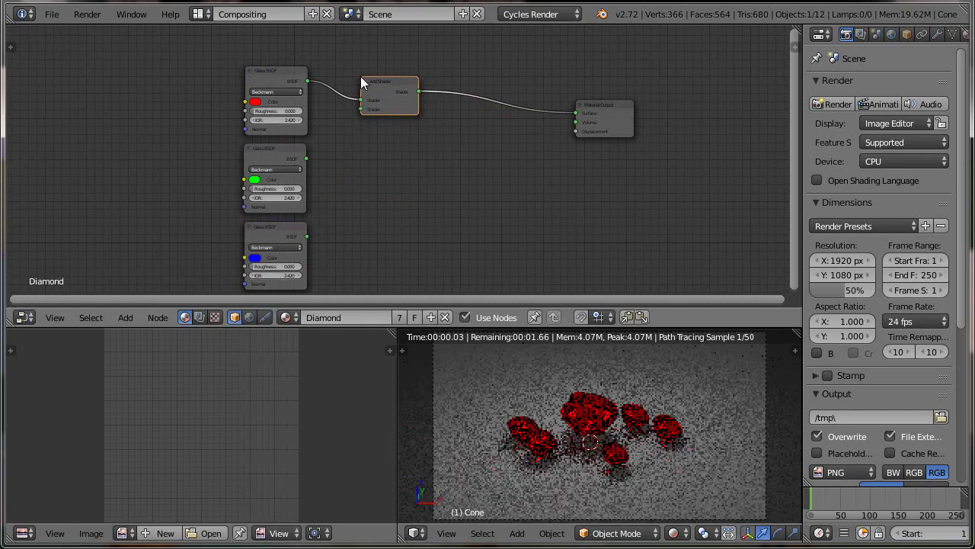
{"action": "left_click_drag", "start_coordinate": [306, 157], "coordinate": [361, 109]}
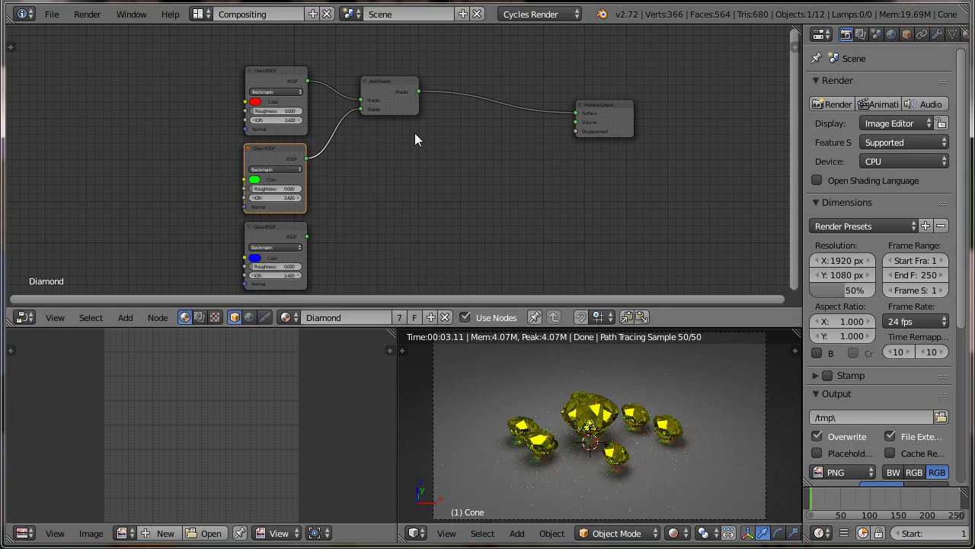
Step: Insert a second Add Shader before Material Output and connect the blue glass into it
{"action": "left_click", "coordinate": [383, 92]}
{"action": "key", "text": "shift+d"}
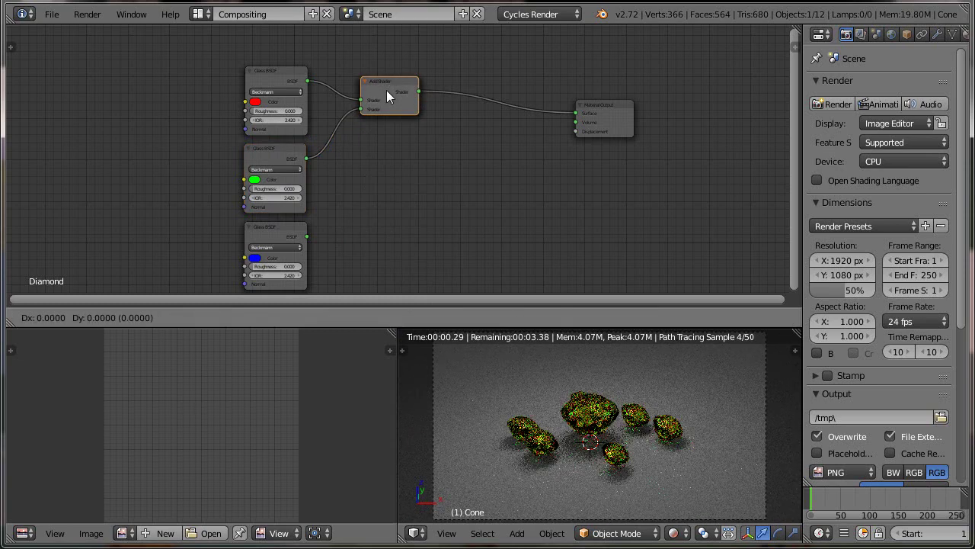
{"action": "left_click", "coordinate": [471, 102]}
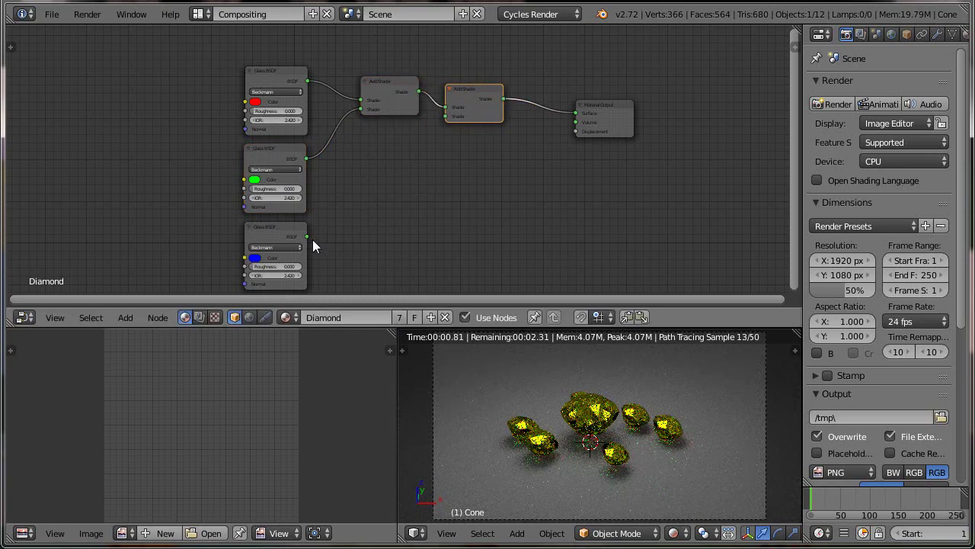
{"action": "left_click_drag", "start_coordinate": [308, 236], "coordinate": [446, 116]}
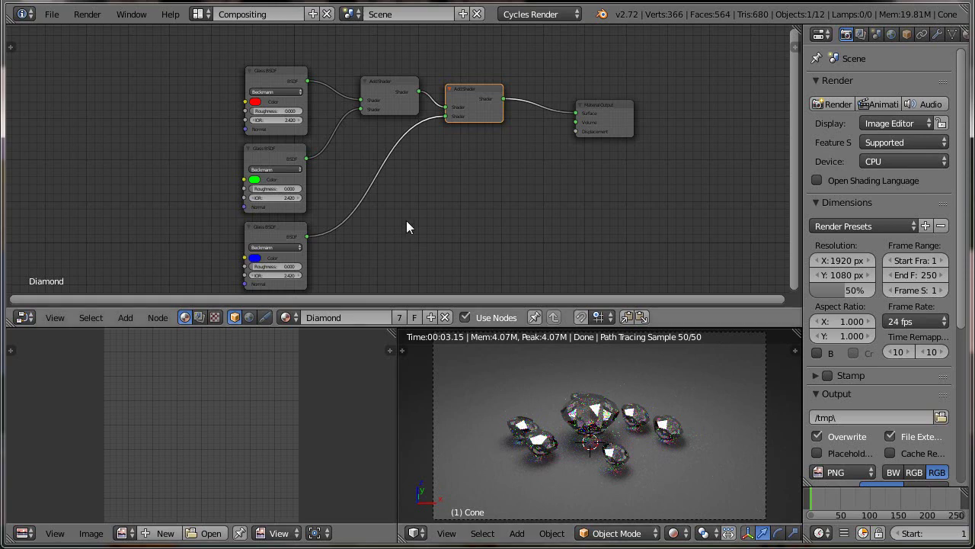
{"action": "middle_click_drag", "start_coordinate": [420, 228], "coordinate": [499, 199]}
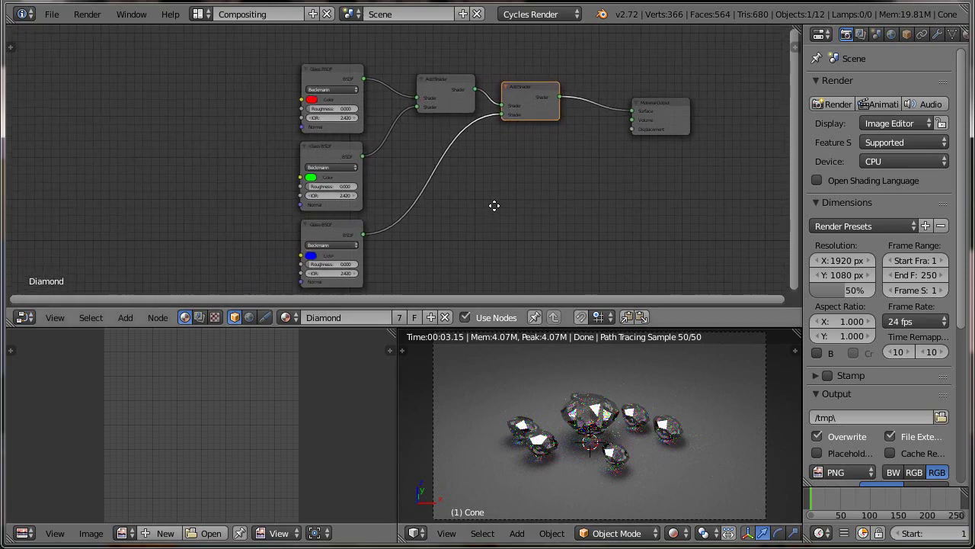
{"action": "scroll", "coordinate": [477, 245], "scroll_direction": "up", "scroll_amount": 2}
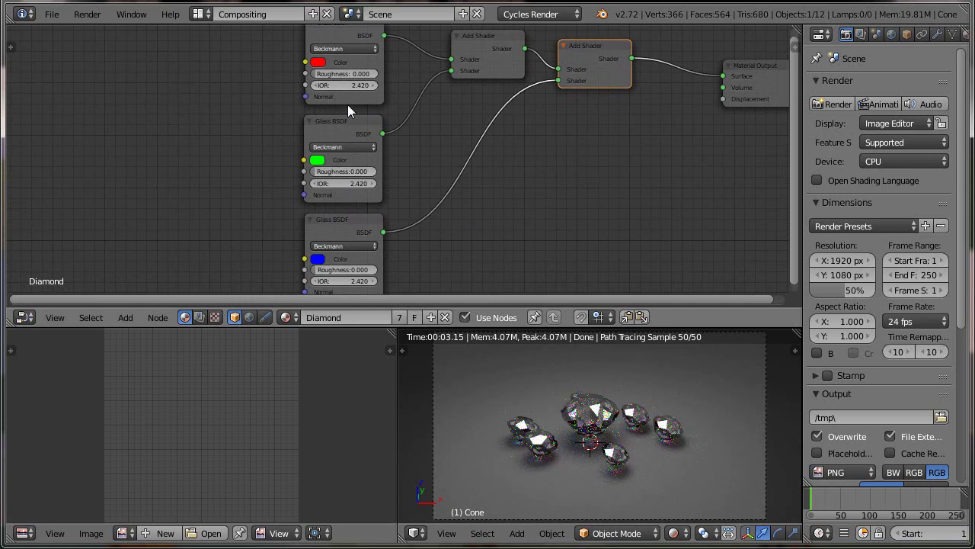
Step: Set the green Glass BSDF IOR to 2.430 and the blue Glass BSDF IOR to 2.440
{"action": "left_click", "coordinate": [346, 183]}
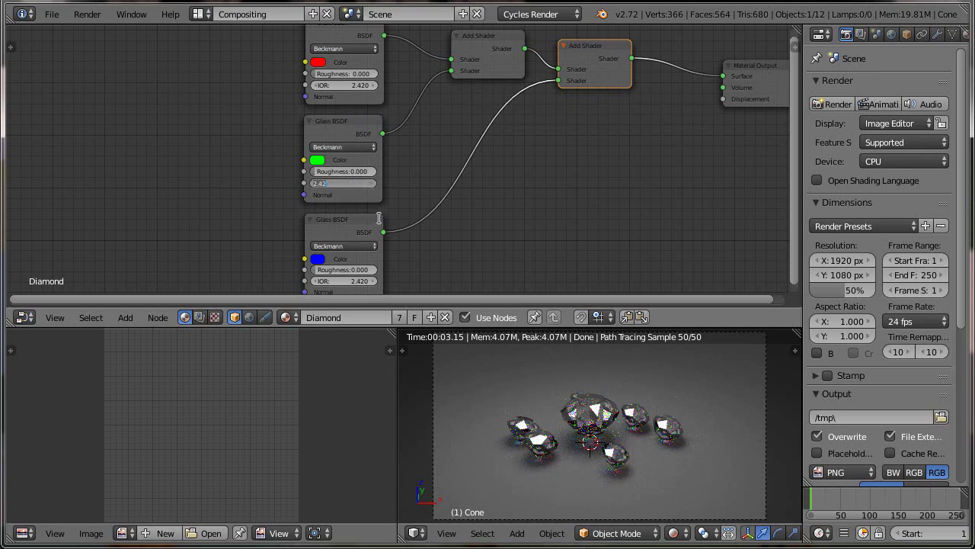
{"action": "type", "text": "2"}
{"action": "key", "text": "Return"}
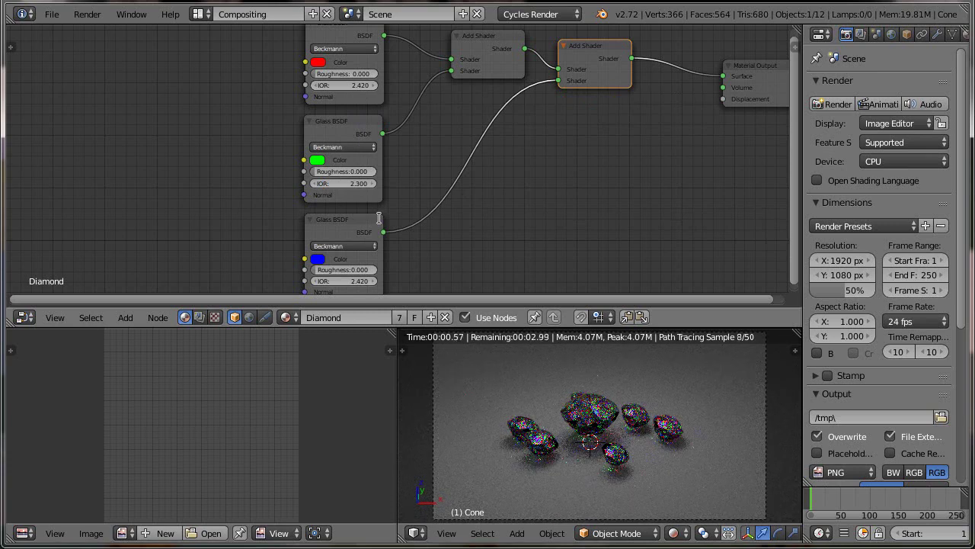
{"action": "left_click", "coordinate": [350, 282]}
{"action": "type", "text": "2.44"}
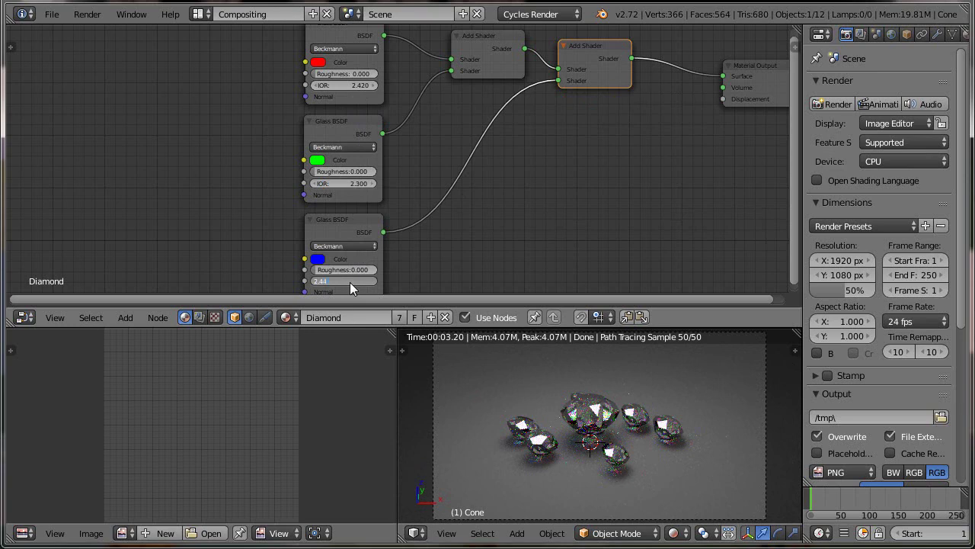
{"action": "key", "text": "Return"}
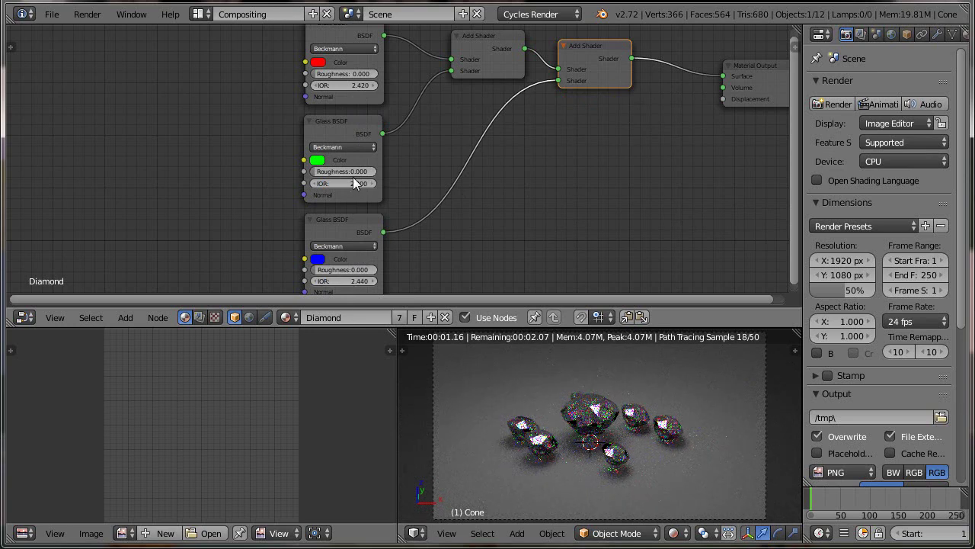
{"action": "left_click", "coordinate": [353, 184]}
{"action": "type", "text": "2.43"}
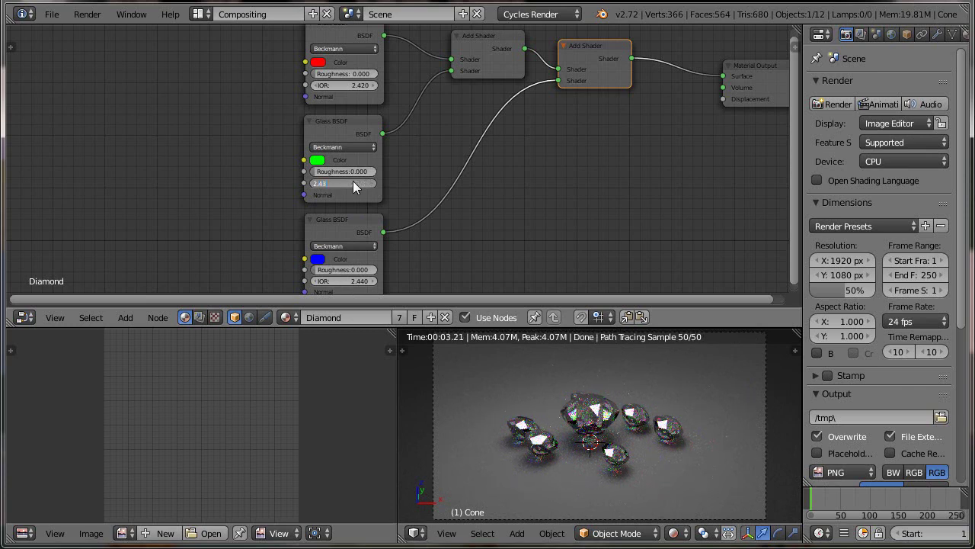
{"action": "key", "text": "Return"}
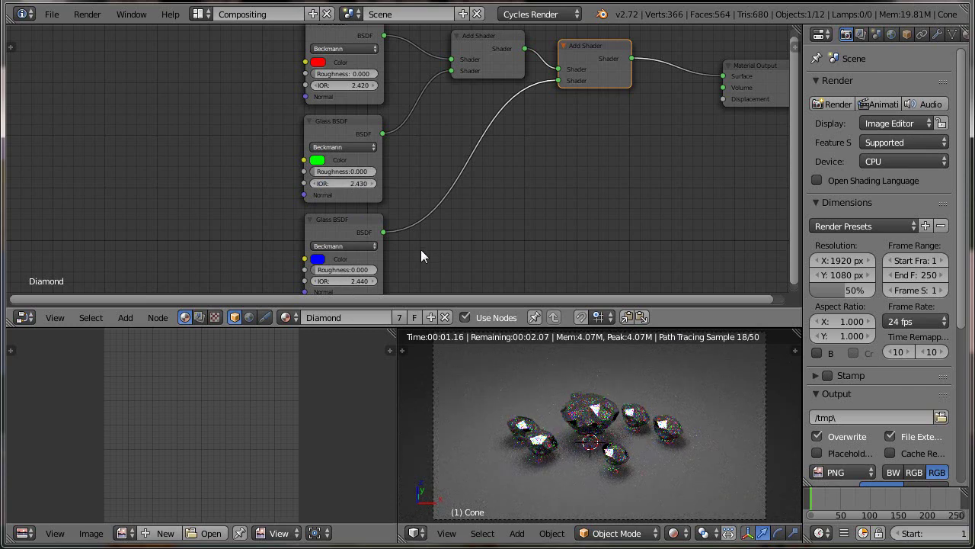
{"action": "middle_click_drag", "start_coordinate": [418, 273], "coordinate": [401, 233]}
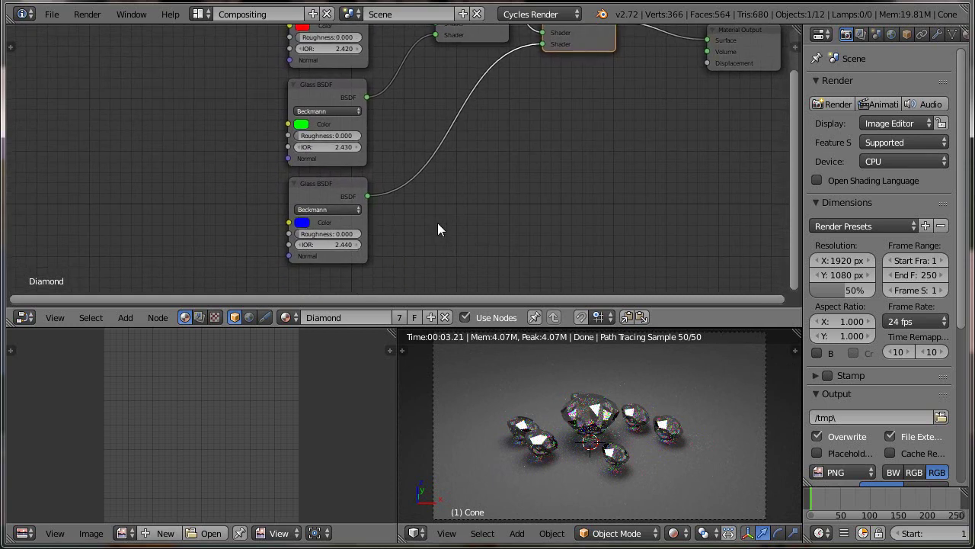
{"action": "middle_click_drag", "start_coordinate": [435, 224], "coordinate": [420, 230]}
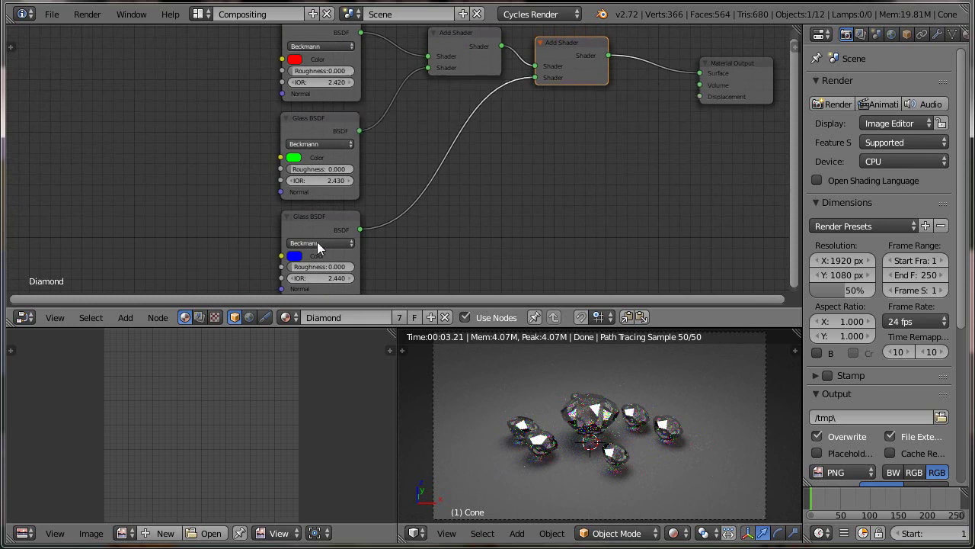
Step: Set Roughness to 0.001 on the red, green and blue Glass BSDF nodes
{"action": "left_click", "coordinate": [319, 70]}
{"action": "type", "text": ".001"}
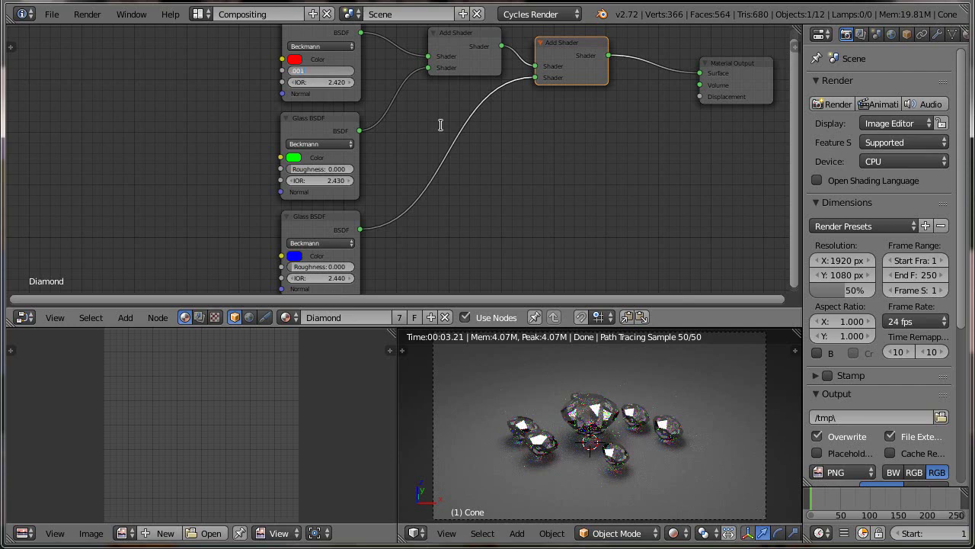
{"action": "key", "text": "Return"}
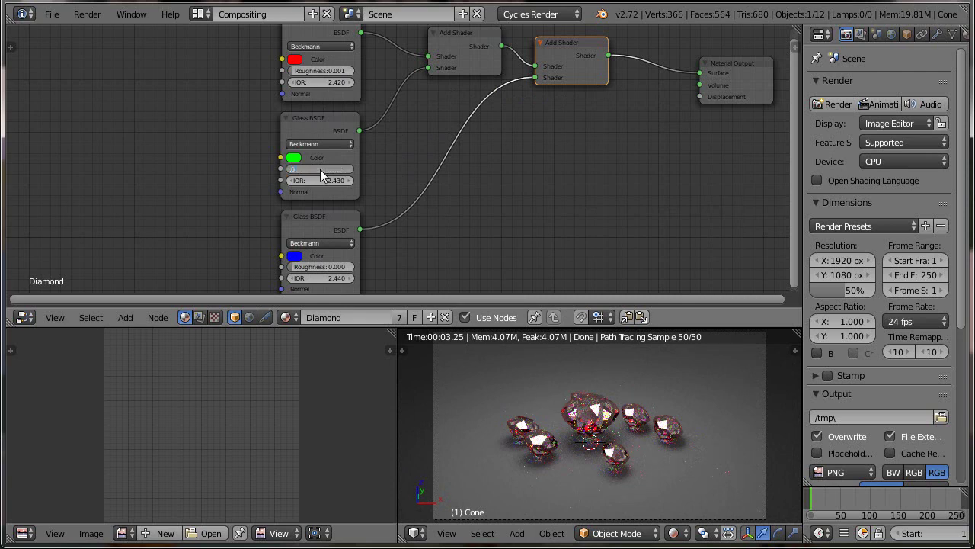
{"action": "type", "text": ".001"}
{"action": "key", "text": "Return"}
{"action": "left_click", "coordinate": [321, 267]}
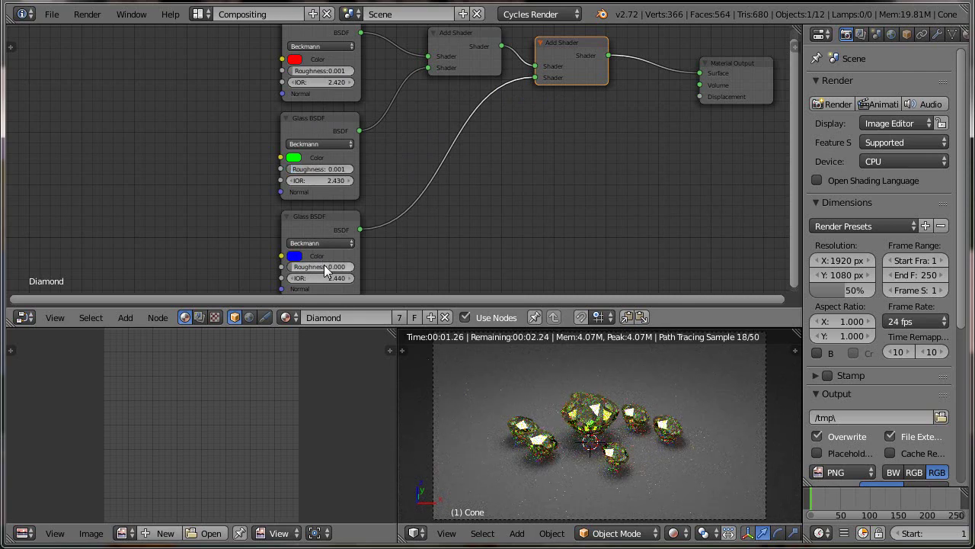
{"action": "type", "text": "0.001"}
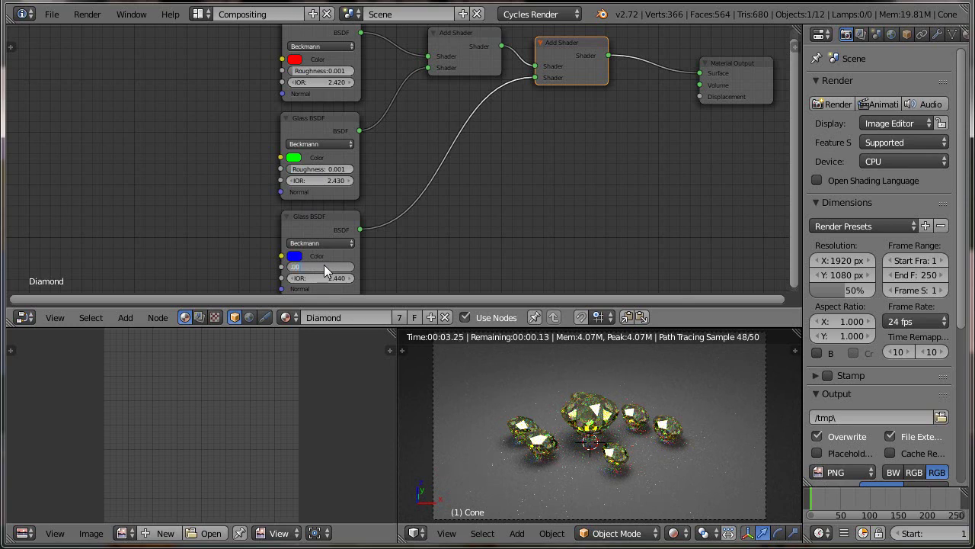
{"action": "key", "text": "Return"}
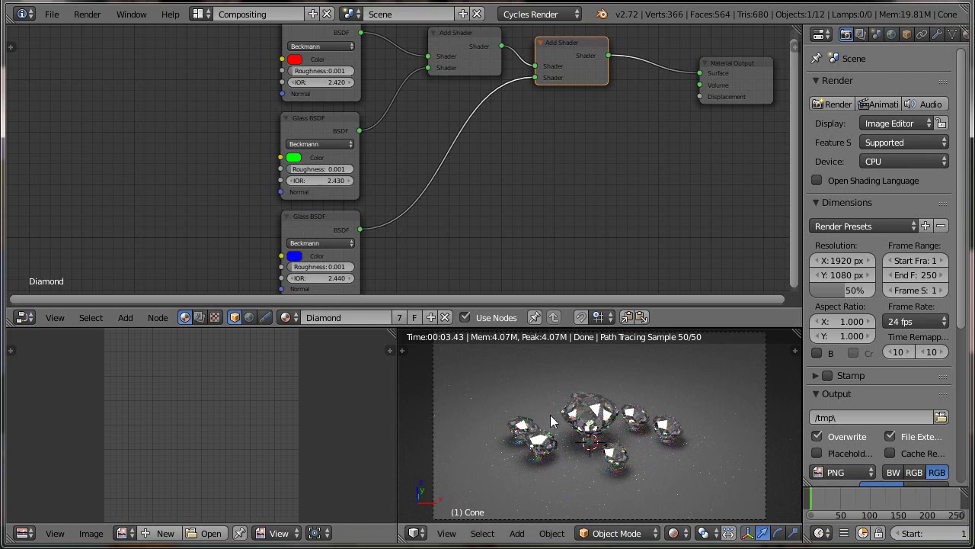
{"action": "scroll", "coordinate": [497, 179], "scroll_direction": "down", "scroll_amount": 2}
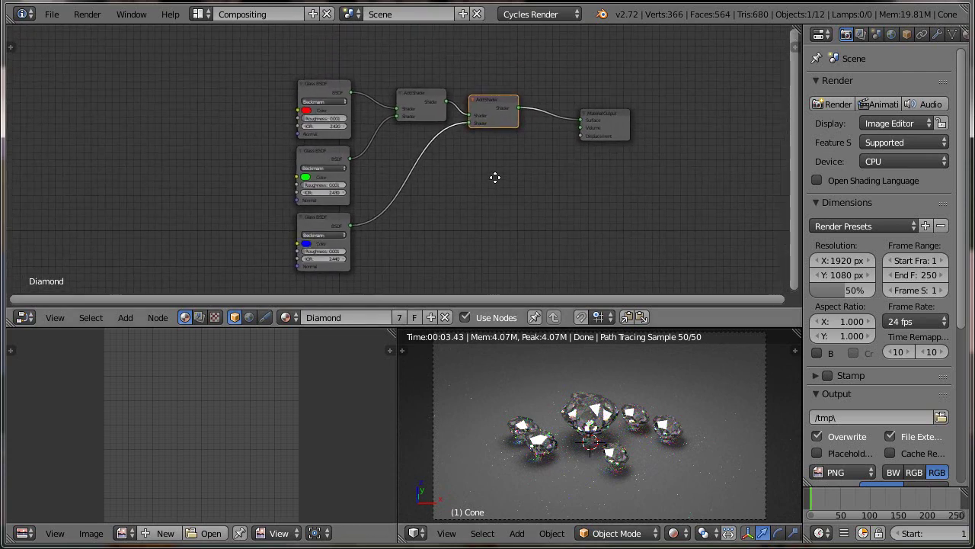
{"action": "middle_click_drag", "start_coordinate": [540, 159], "coordinate": [472, 163]}
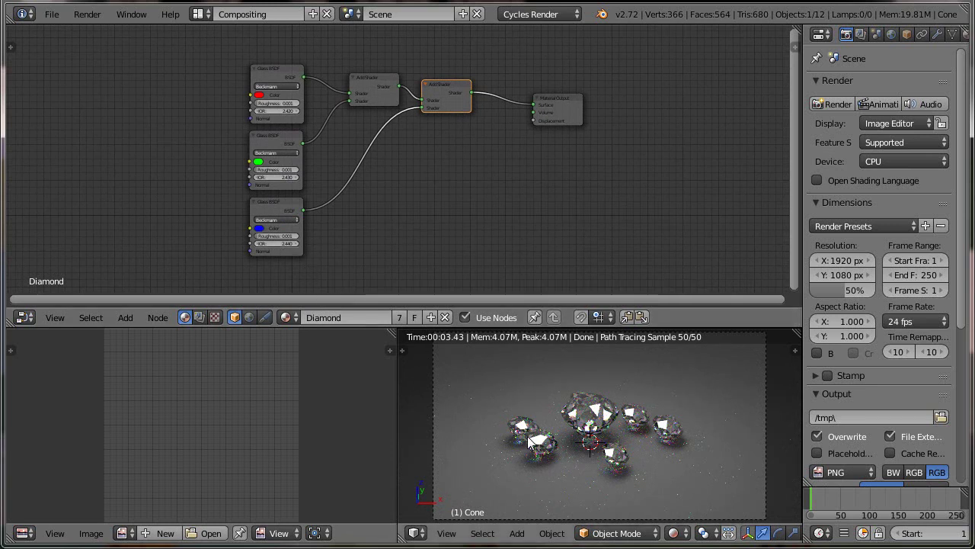
Step: Return to the Default screen layout and display the World properties
{"action": "left_click", "coordinate": [197, 14]}
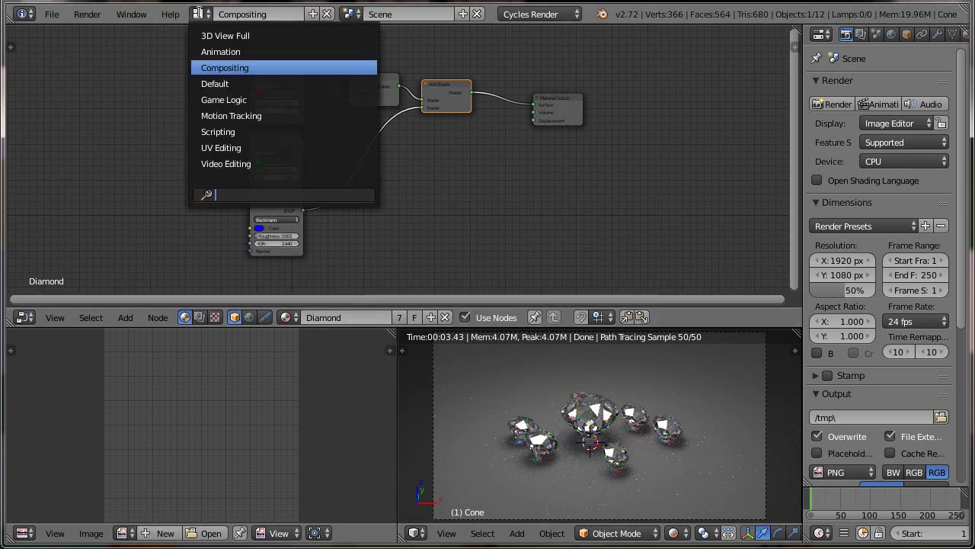
{"action": "left_click", "coordinate": [221, 68]}
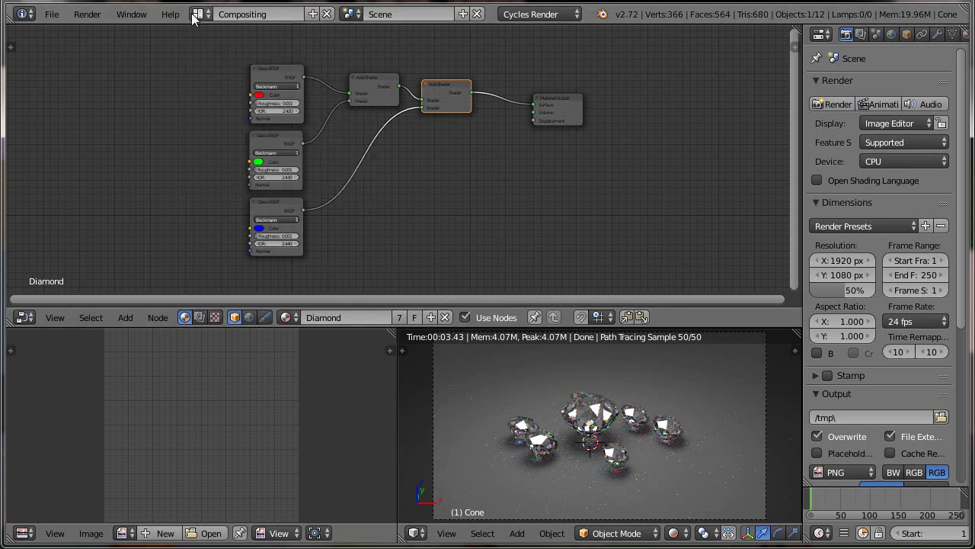
{"action": "left_click", "coordinate": [197, 14]}
{"action": "left_click", "coordinate": [210, 83]}
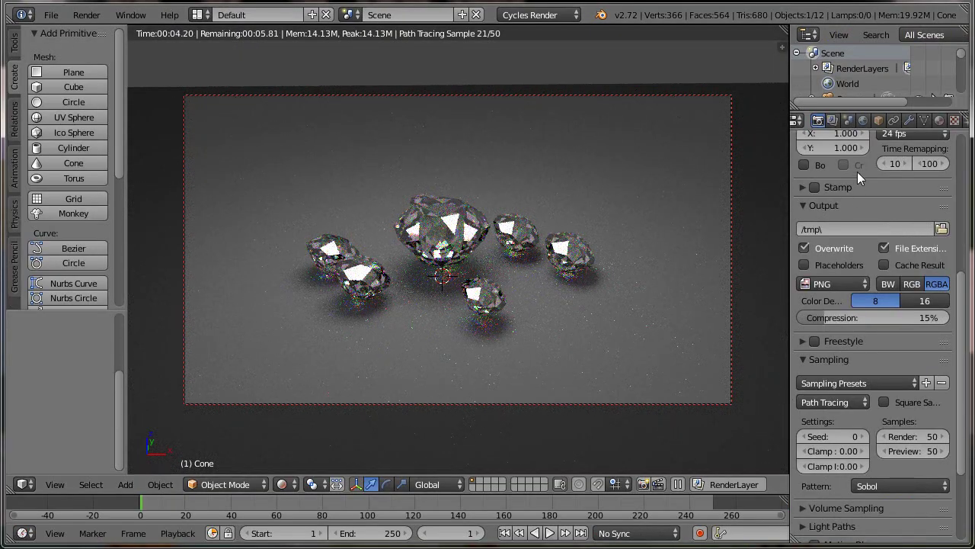
{"action": "left_click", "coordinate": [862, 121]}
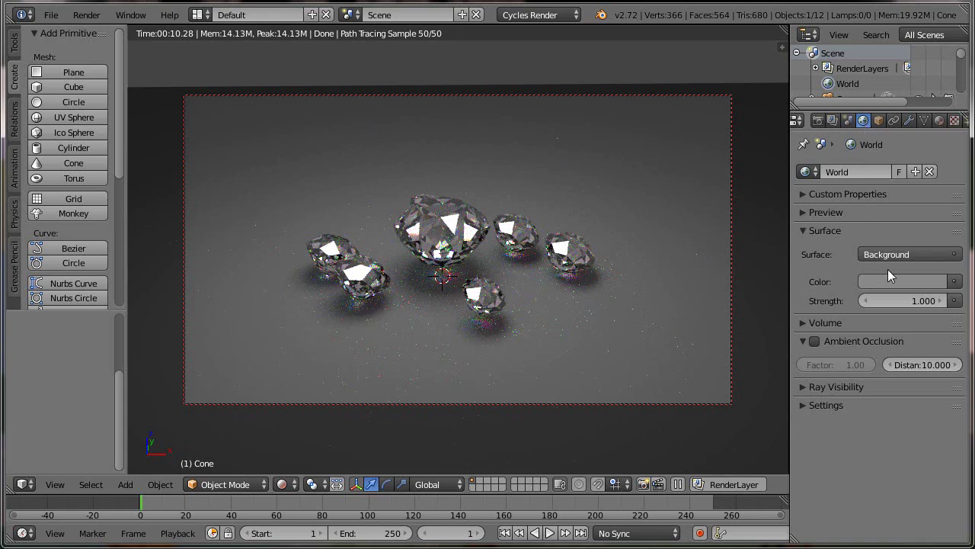
Step: Drive the World colour with an Environment Texture loading the Cosmos.jpg image
{"action": "left_click", "coordinate": [955, 282]}
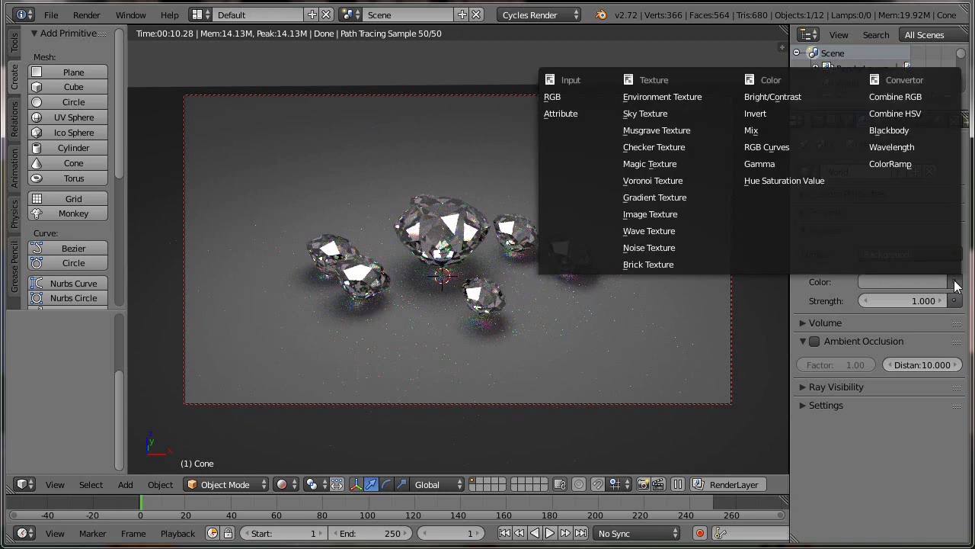
{"action": "left_click", "coordinate": [681, 97]}
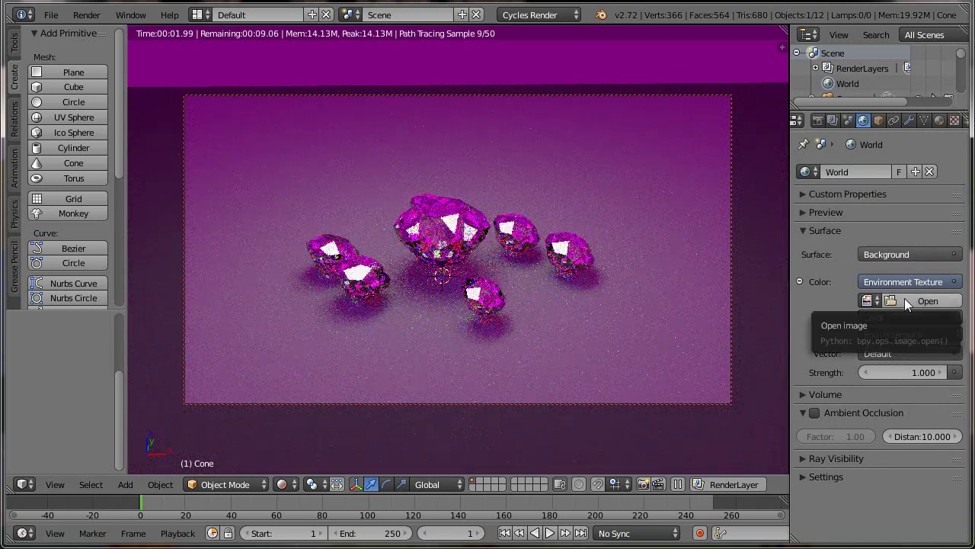
{"action": "left_click", "coordinate": [904, 301]}
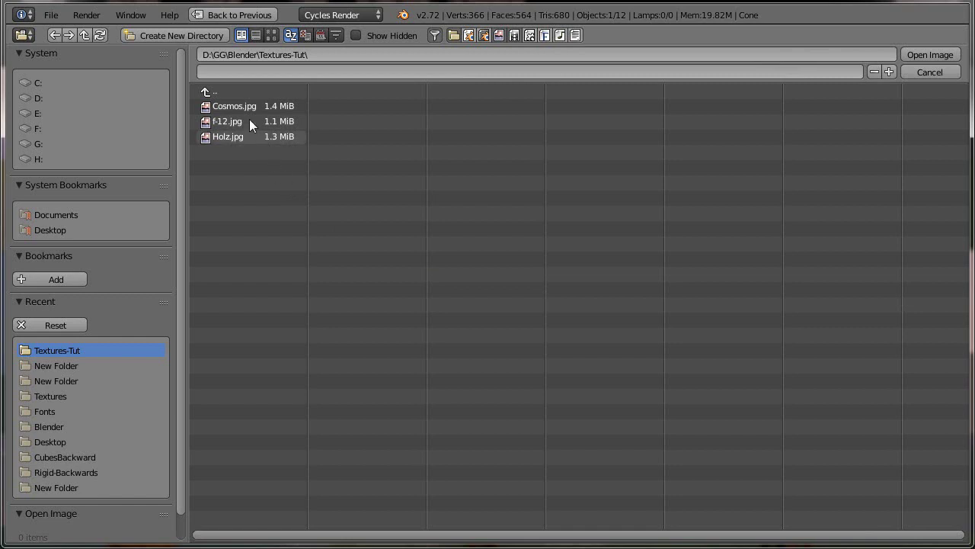
{"action": "left_click", "coordinate": [235, 106]}
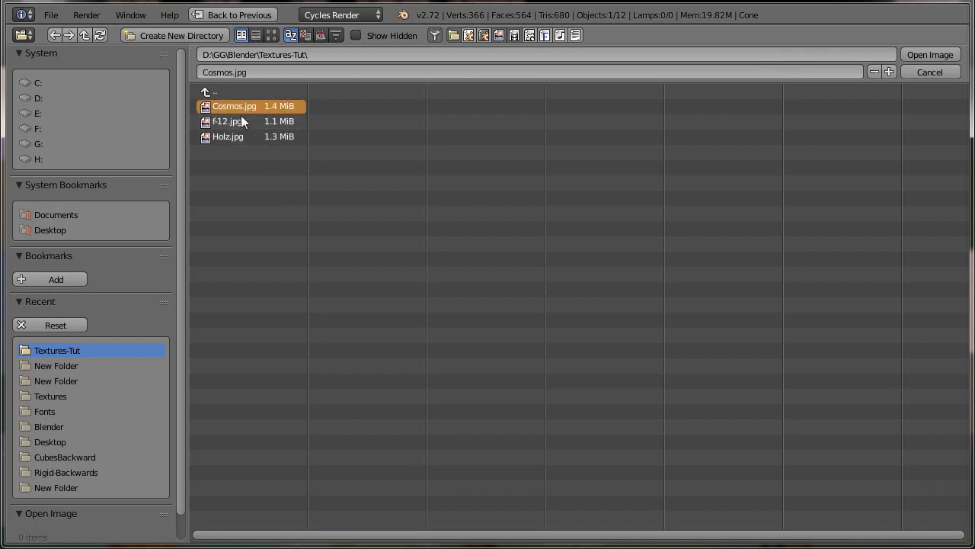
{"action": "left_click", "coordinate": [272, 35]}
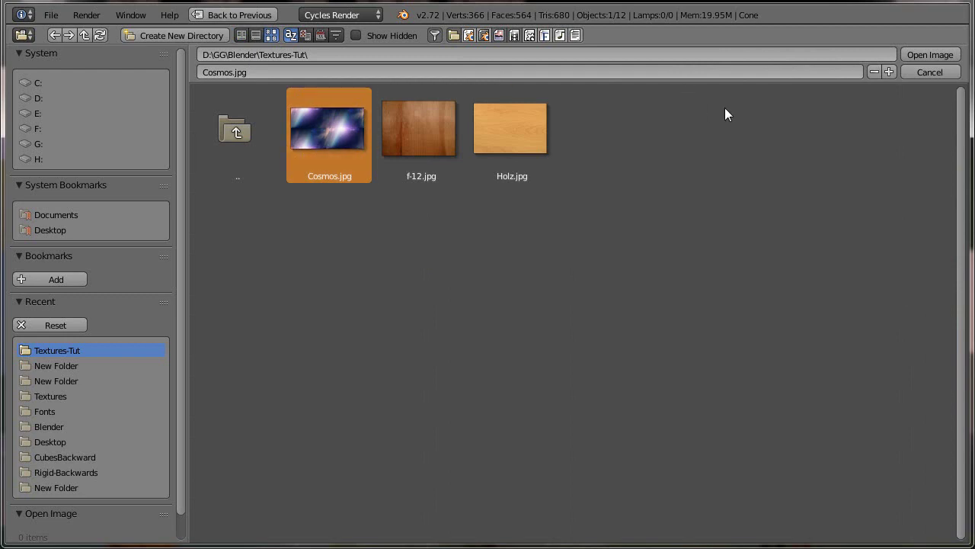
{"action": "left_click", "coordinate": [916, 54]}
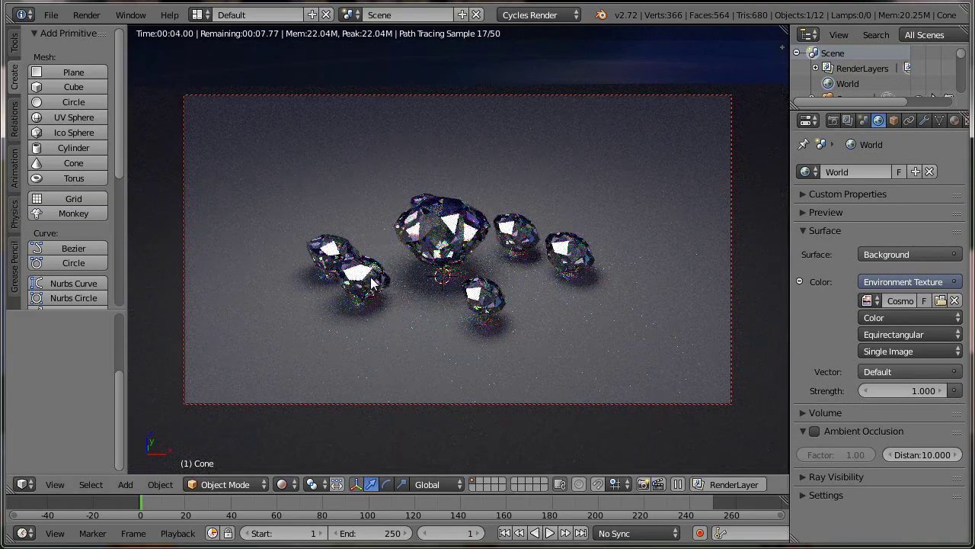
Step: Set the Cosmos texture to Non-Color Data and Mirror Ball projection, then expand the World preview
{"action": "left_click", "coordinate": [899, 316]}
{"action": "left_click", "coordinate": [884, 286]}
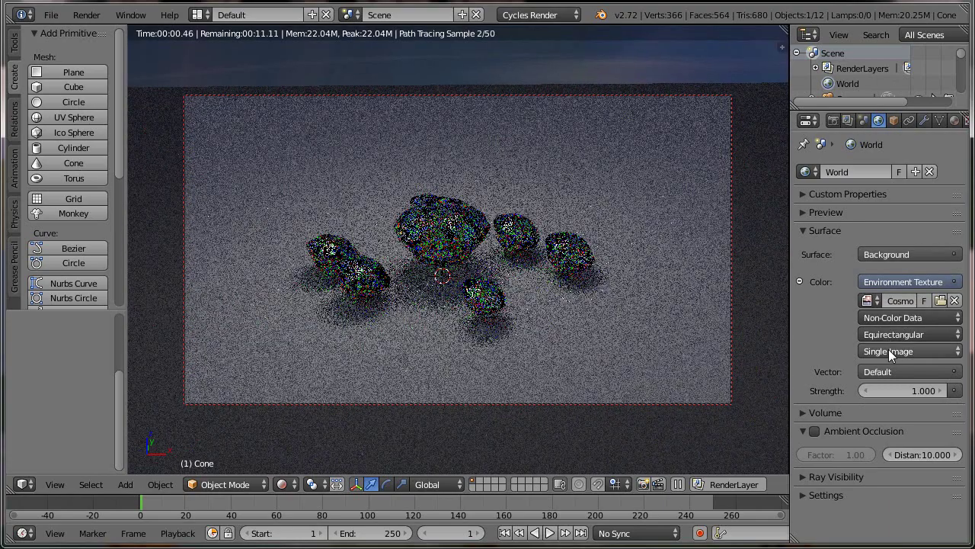
{"action": "left_click", "coordinate": [891, 331]}
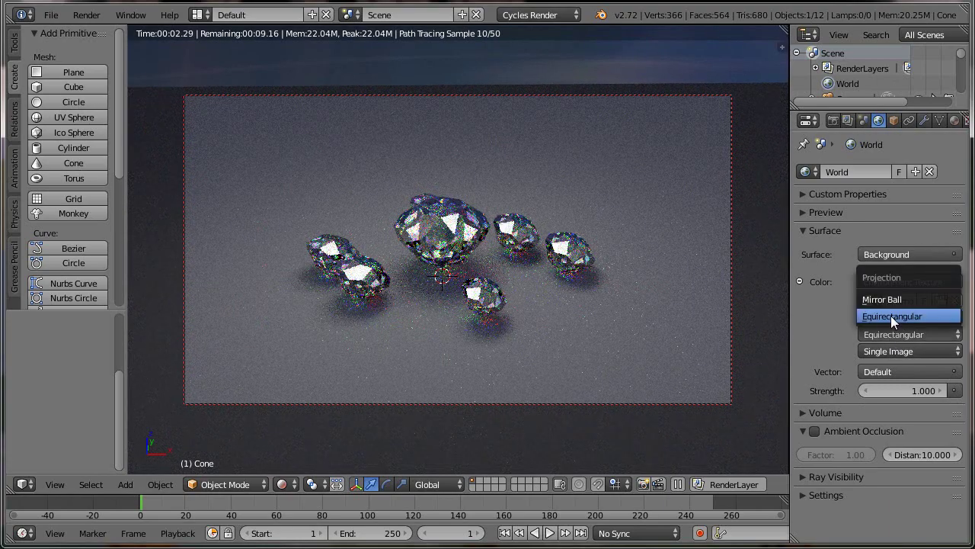
{"action": "left_click", "coordinate": [889, 302]}
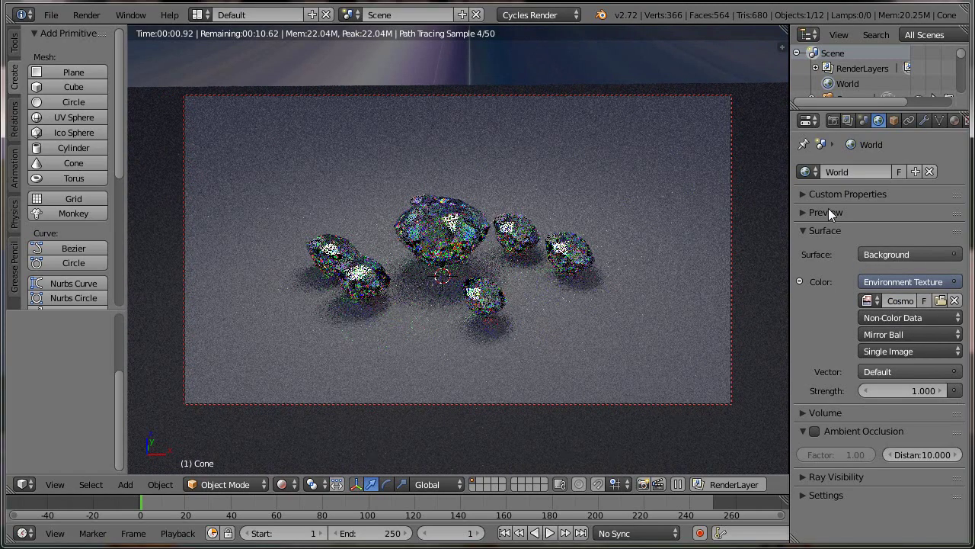
{"action": "left_click", "coordinate": [828, 210]}
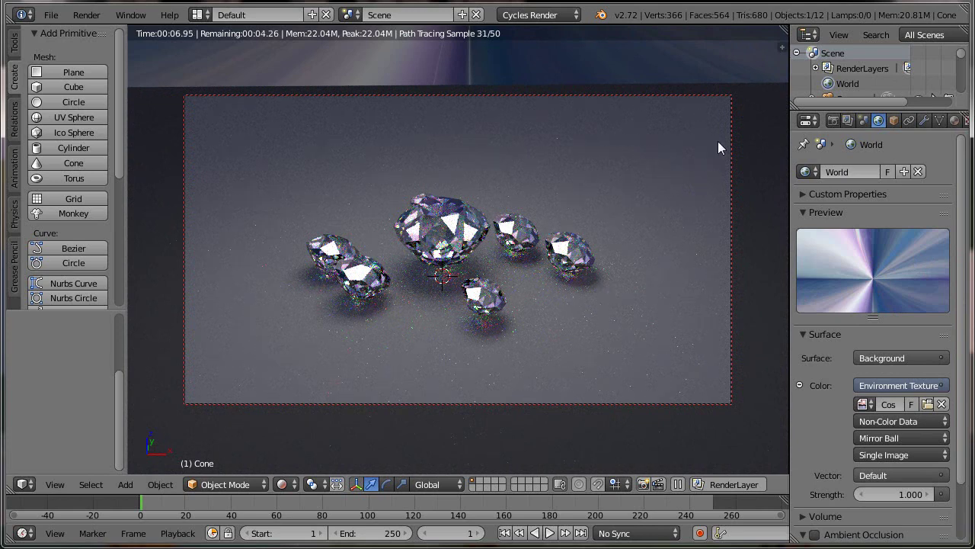
{"action": "scroll", "coordinate": [883, 127], "scroll_direction": "down", "scroll_amount": 4}
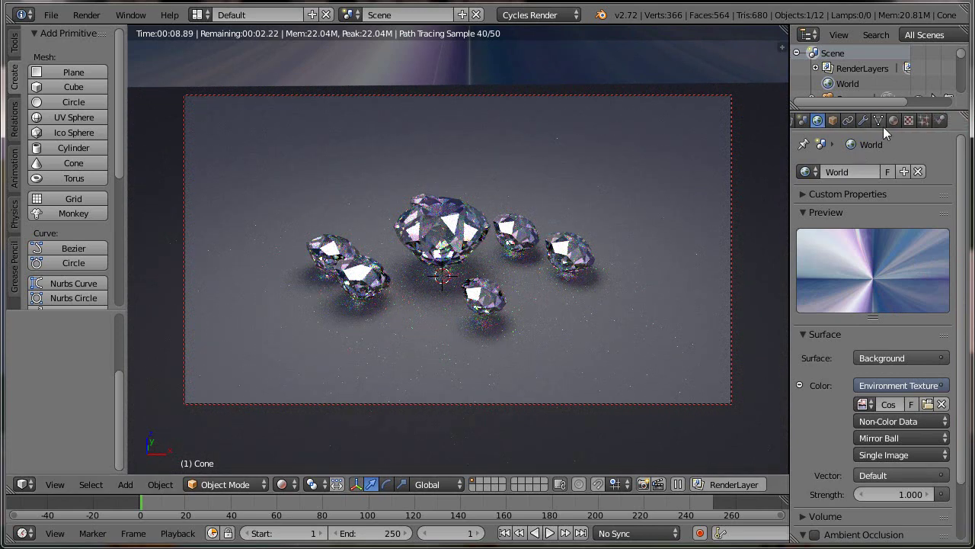
Step: Select the floor plane and set its Boden material colour to a dark navy blue
{"action": "right_click", "coordinate": [712, 259]}
{"action": "left_click", "coordinate": [895, 119]}
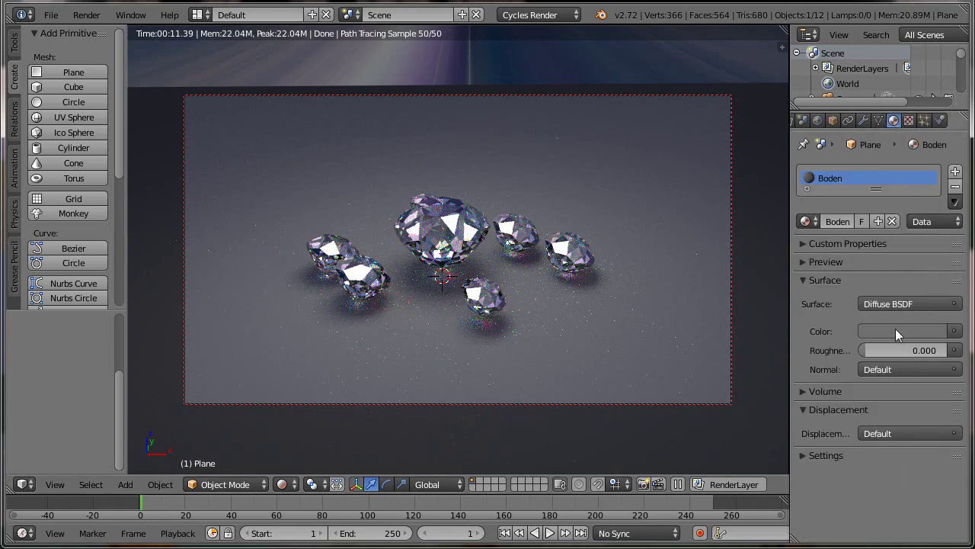
{"action": "left_click", "coordinate": [895, 328]}
{"action": "left_click", "coordinate": [908, 138]}
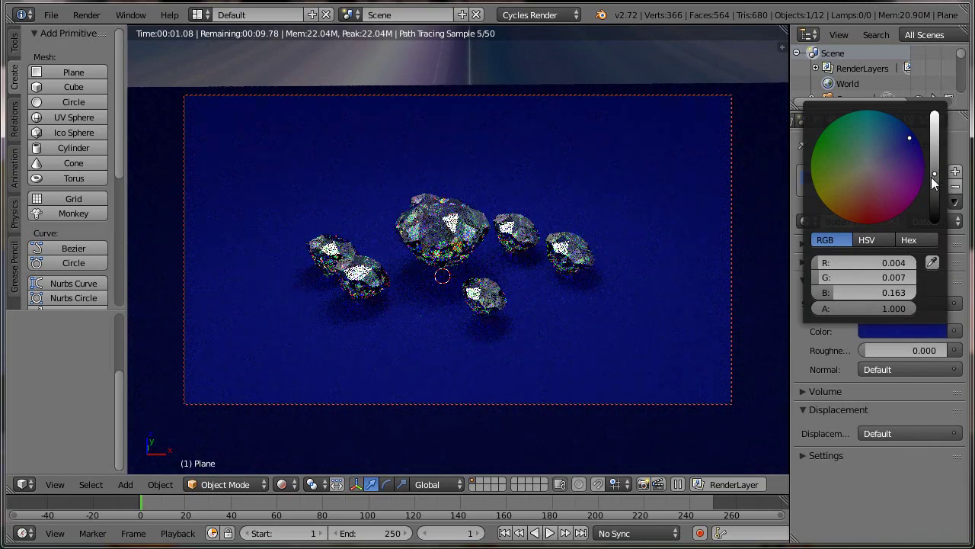
{"action": "left_click", "coordinate": [935, 180]}
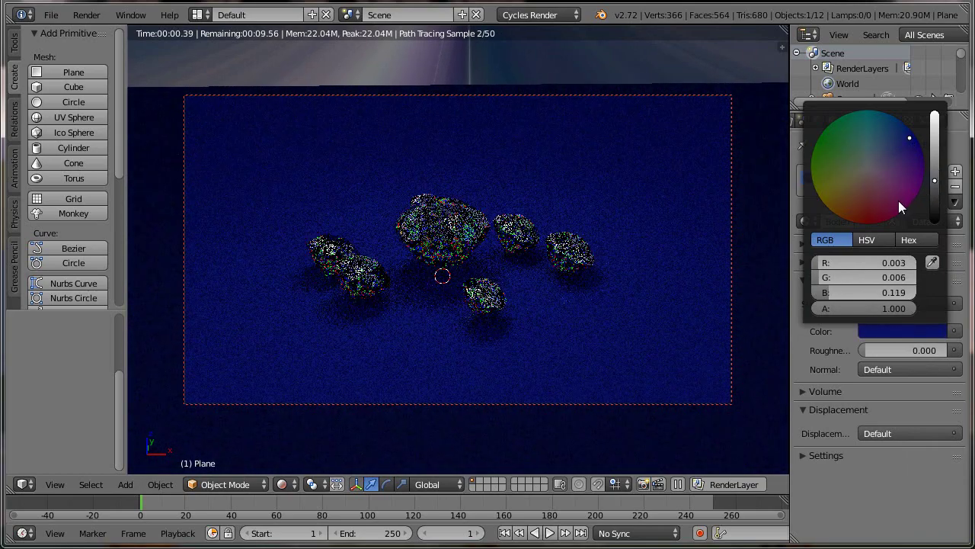
{"action": "left_click", "coordinate": [914, 136]}
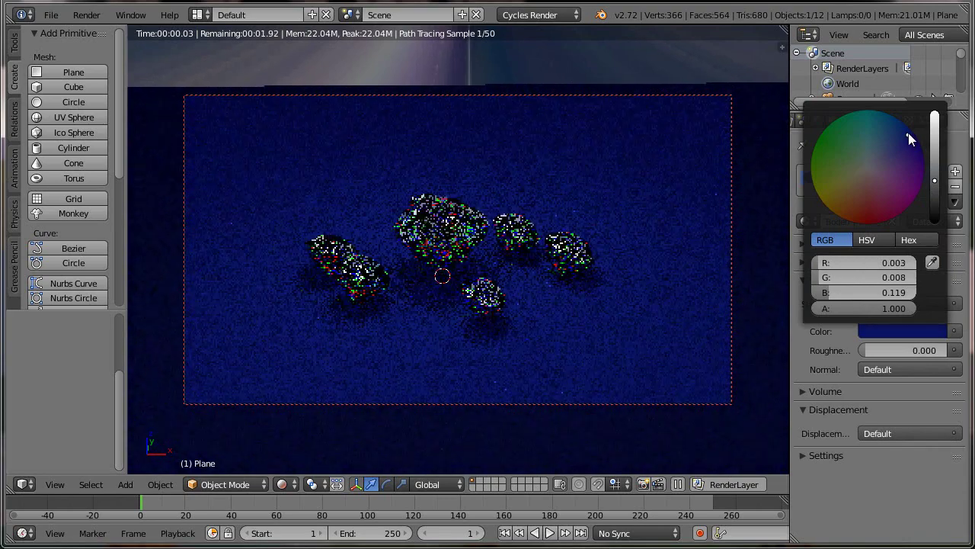
{"action": "left_click", "coordinate": [913, 134]}
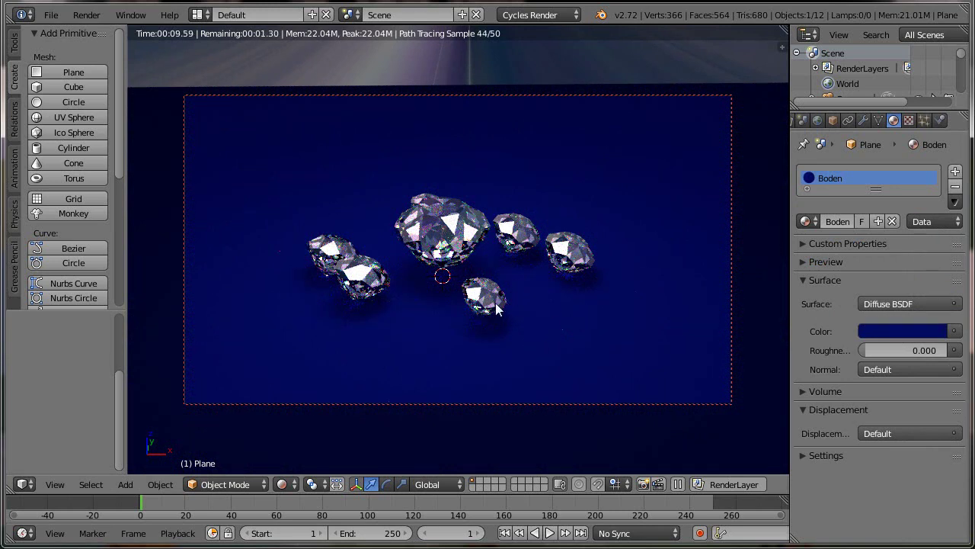
Step: Switch the viewport to wireframe and box-select all the rocks
{"action": "key", "text": "z"}
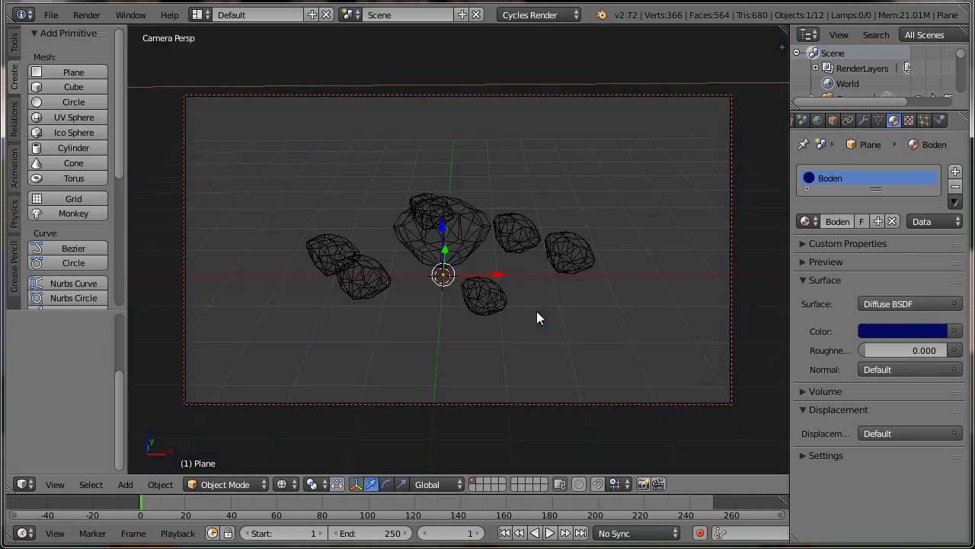
{"action": "key", "text": "z"}
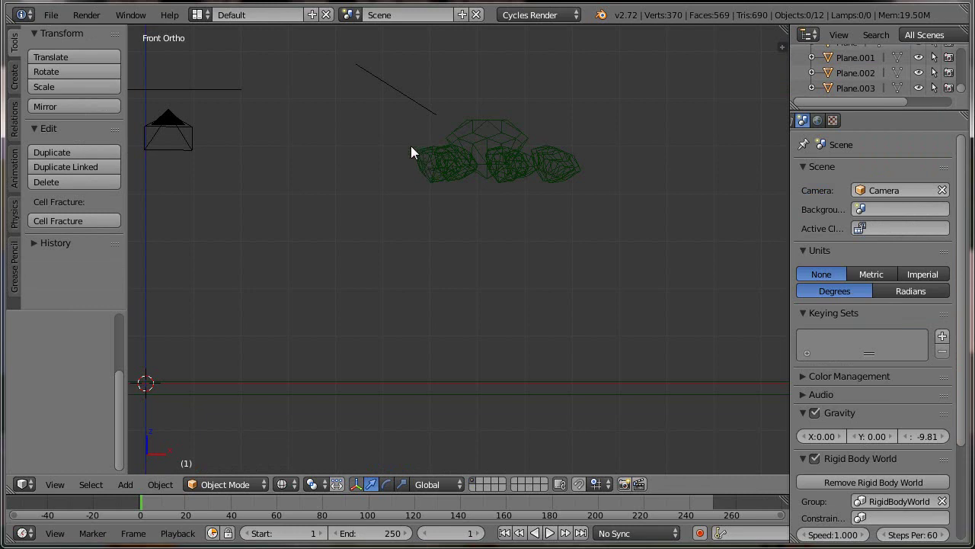
{"action": "key", "text": "b"}
{"action": "left_click_drag", "start_coordinate": [380, 130], "coordinate": [633, 176]}
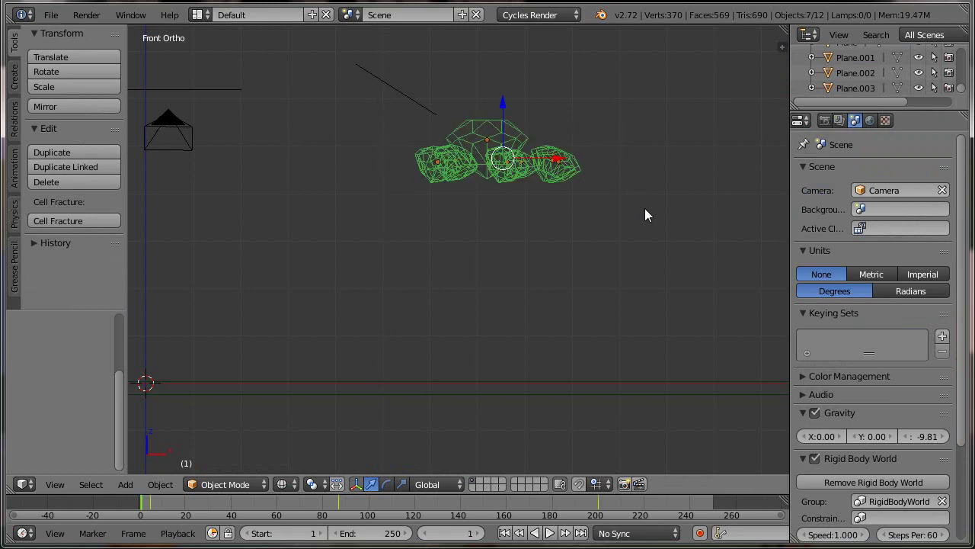
Step: Move the rocks about 7.1 units along −X over the camera, then return to Camera view
{"action": "key", "text": "KP_7"}
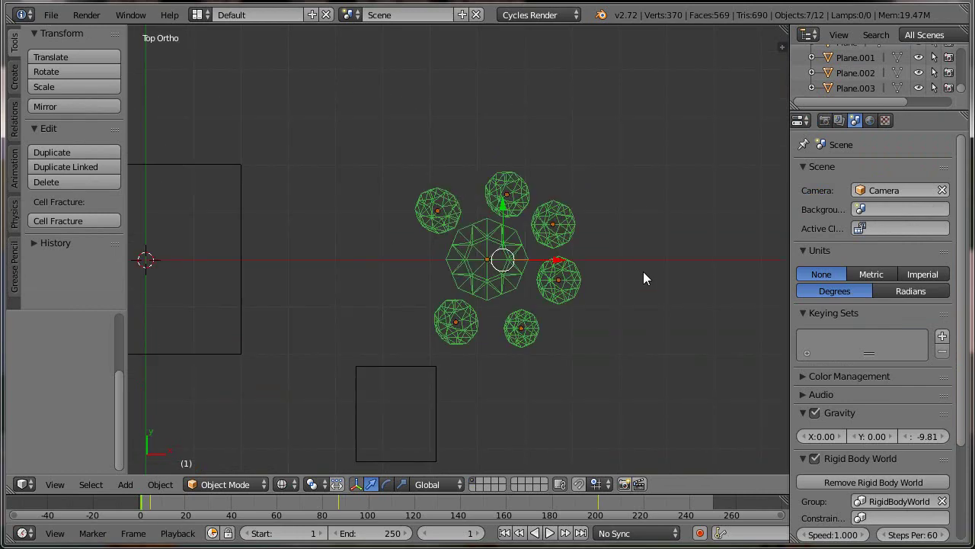
{"action": "key", "text": "g"}
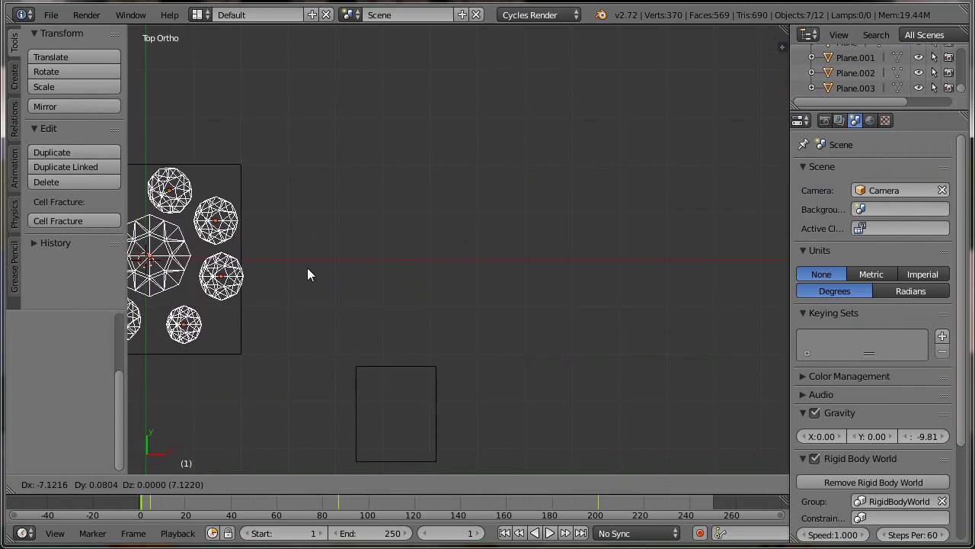
{"action": "left_click", "coordinate": [307, 267]}
{"action": "key", "text": "KP_1"}
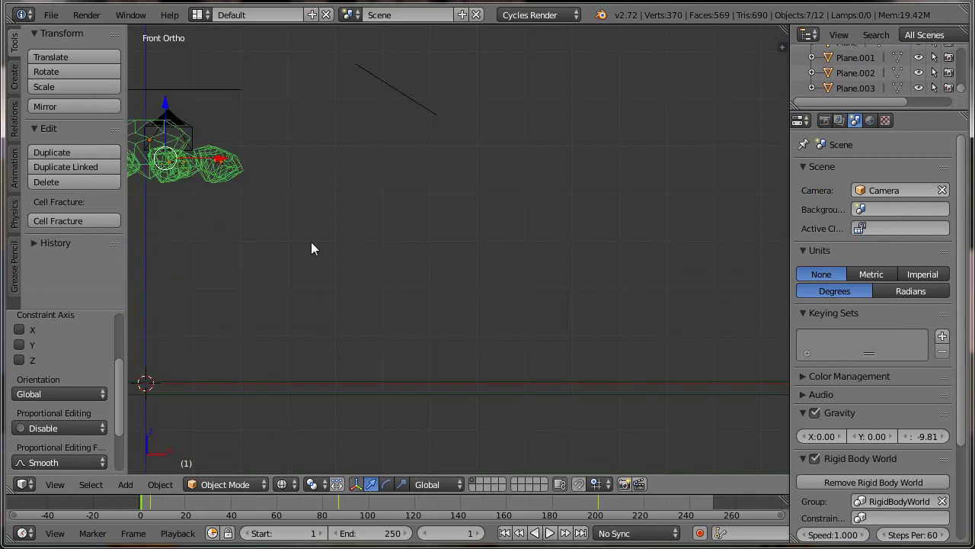
{"action": "middle_click_drag", "start_coordinate": [184, 265], "coordinate": [406, 253], "text": "shift"}
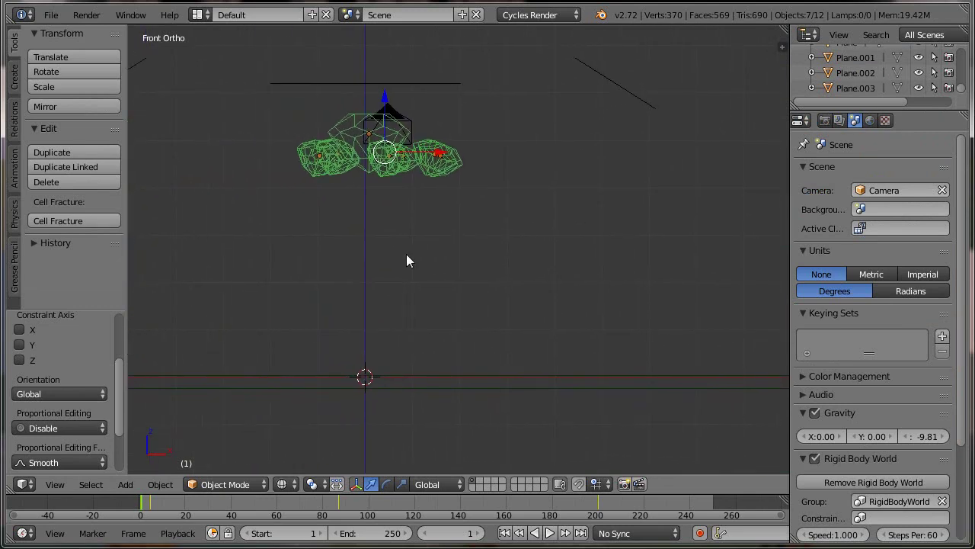
{"action": "key", "text": "KP_0"}
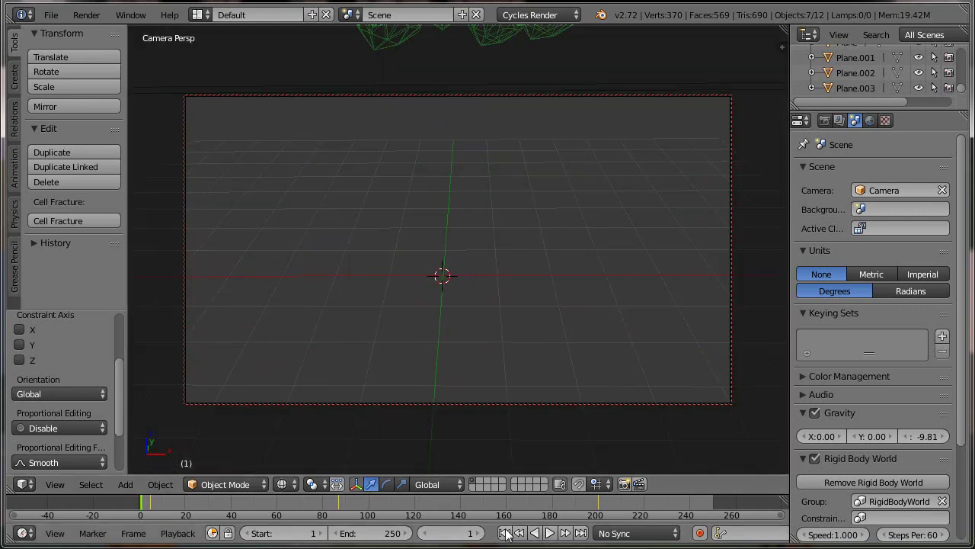
Step: Play the fall in solid shading and give rock Cone.006 a bounciness of 0.300
{"action": "left_click", "coordinate": [549, 533]}
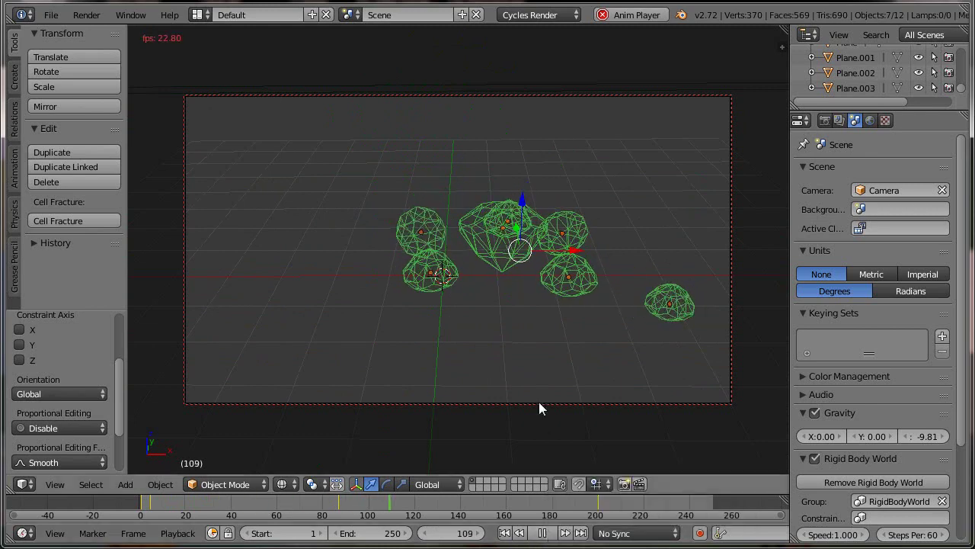
{"action": "key", "text": "z"}
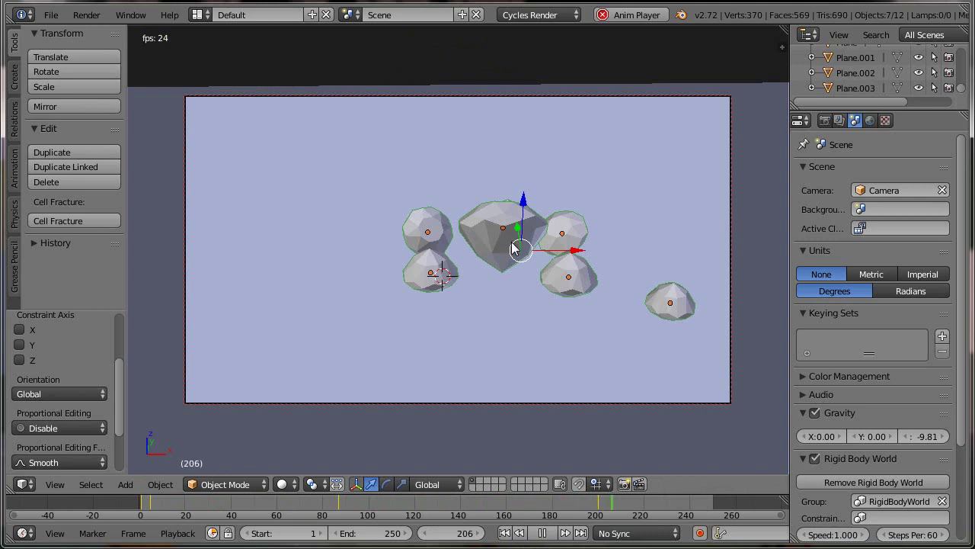
{"action": "right_click", "coordinate": [436, 276]}
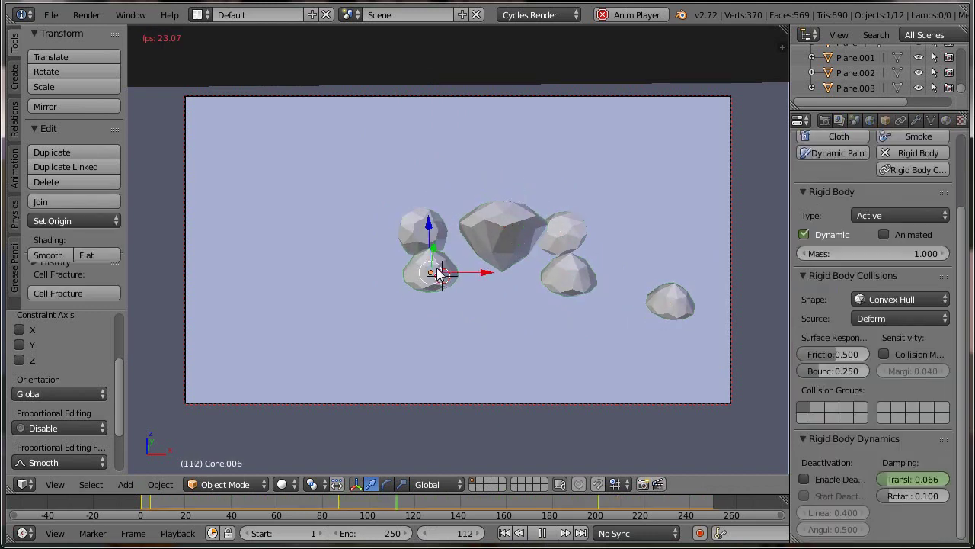
{"action": "left_click", "coordinate": [836, 370]}
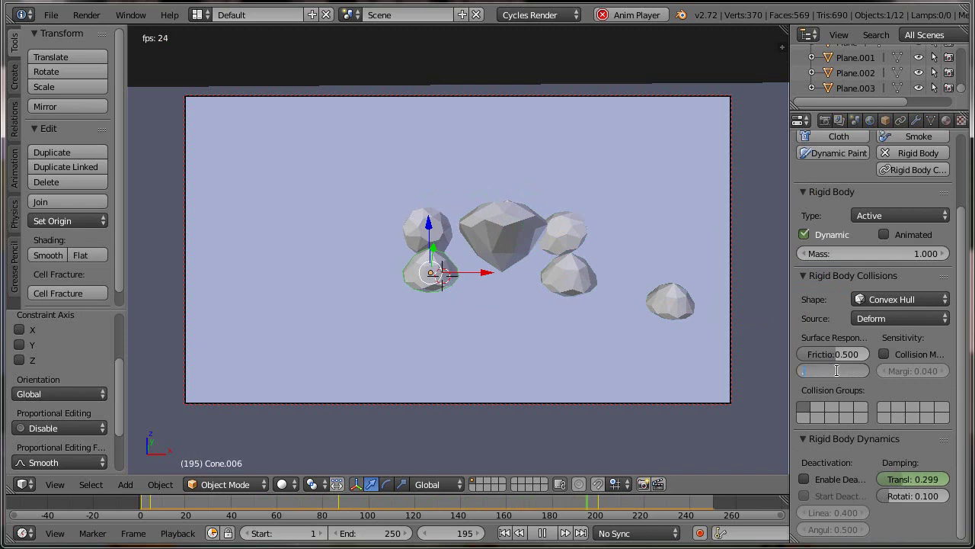
{"action": "type", "text": "3"}
{"action": "key", "text": "Return"}
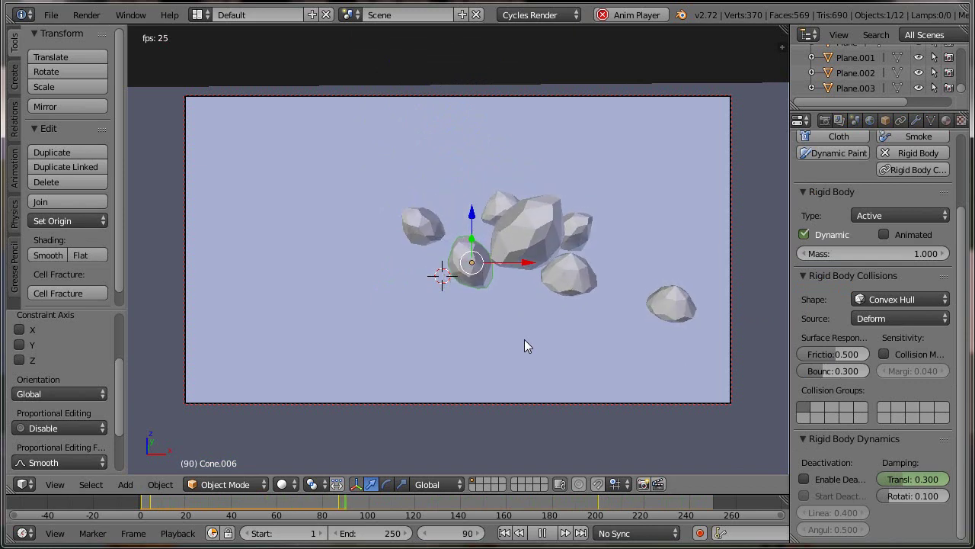
Step: Give rock Cone.001 a bounciness of 0.400
{"action": "right_click", "coordinate": [577, 283]}
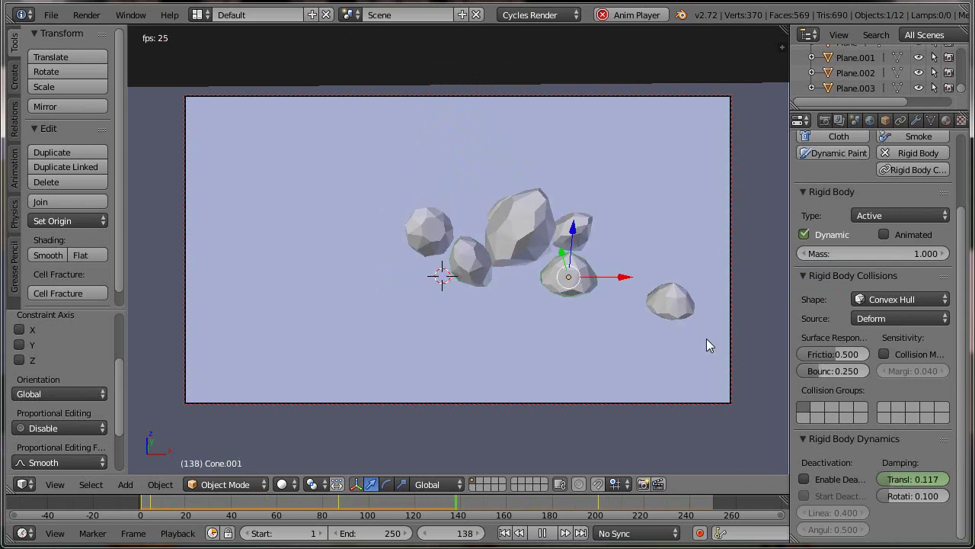
{"action": "left_click", "coordinate": [839, 371]}
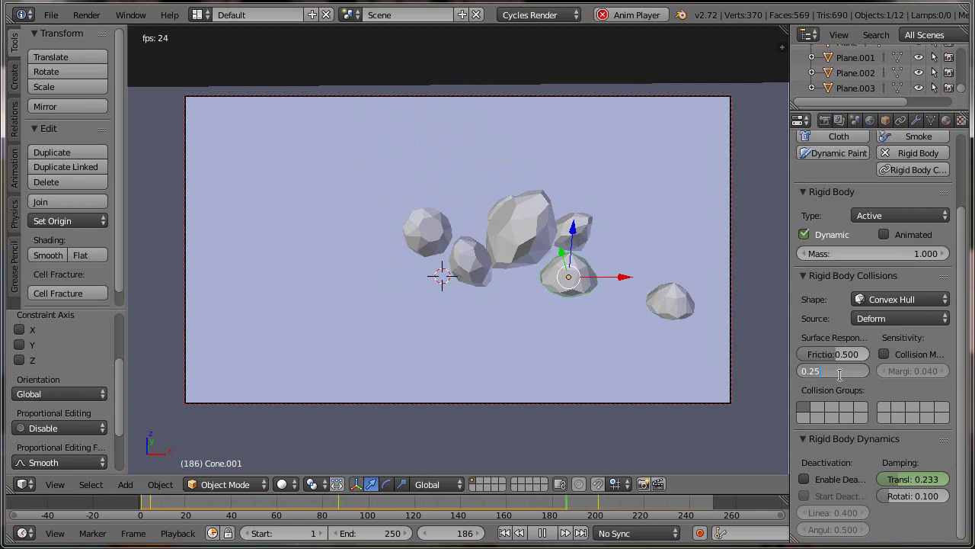
{"action": "key", "text": "BackSpace"}
{"action": "type", "text": "2"}
{"action": "key", "text": "Return"}
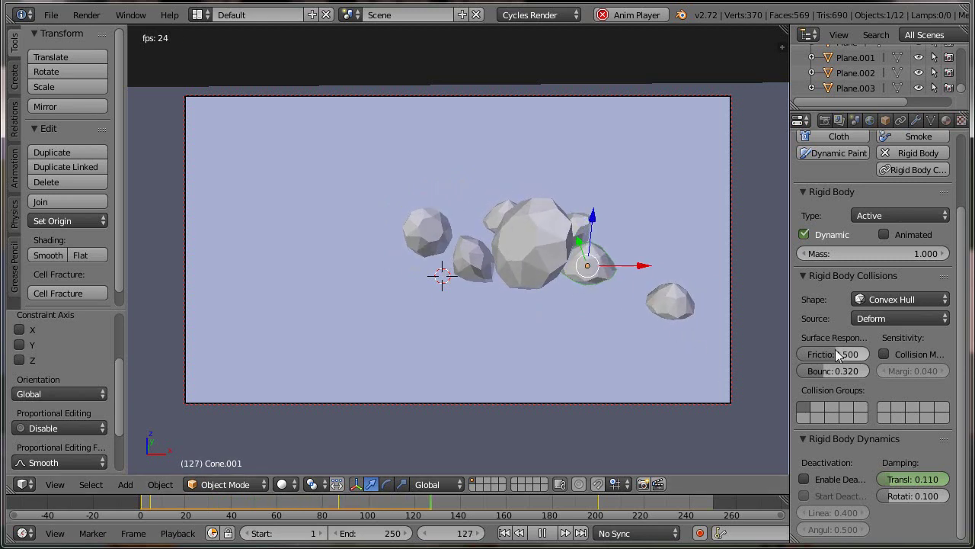
{"action": "scroll", "coordinate": [843, 370], "scroll_direction": "up", "scroll_amount": 1, "text": "ctrl"}
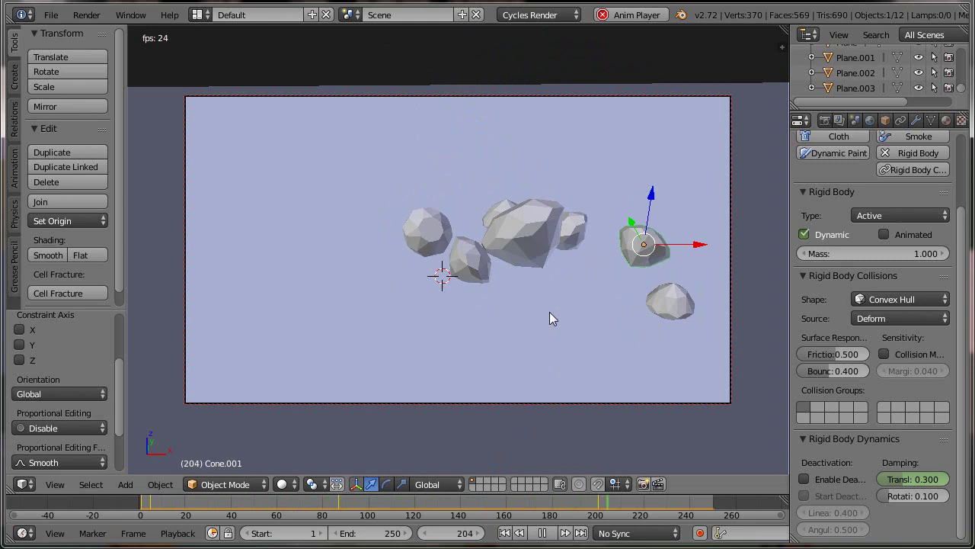
Step: Rewind and replay the fall simulation, stopping where the rocks land
{"action": "left_click", "coordinate": [543, 533]}
{"action": "left_click", "coordinate": [504, 533]}
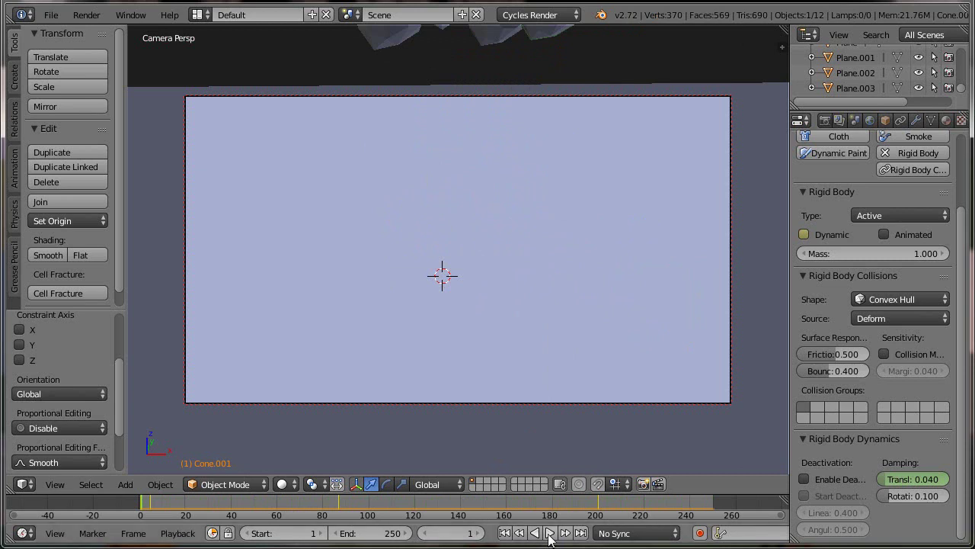
{"action": "left_click", "coordinate": [550, 532]}
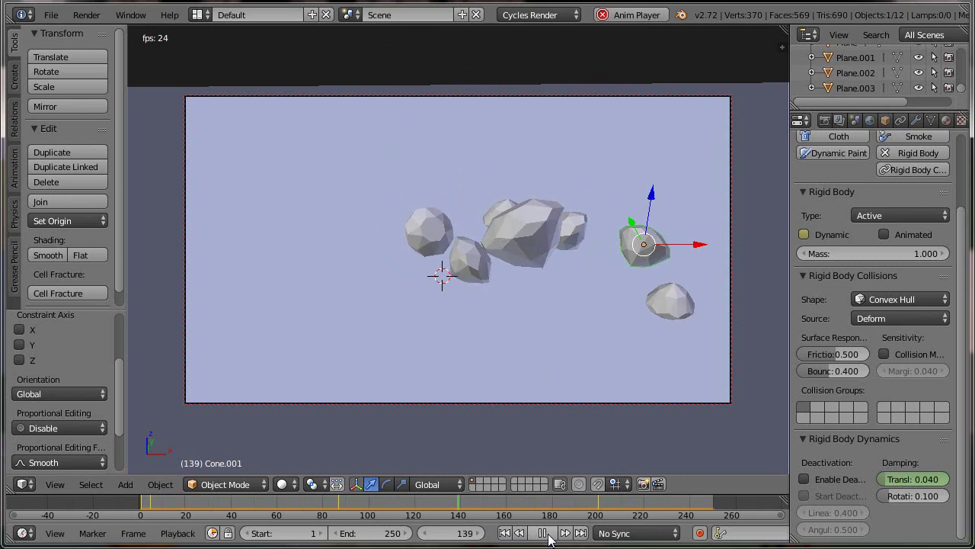
{"action": "left_click", "coordinate": [547, 533]}
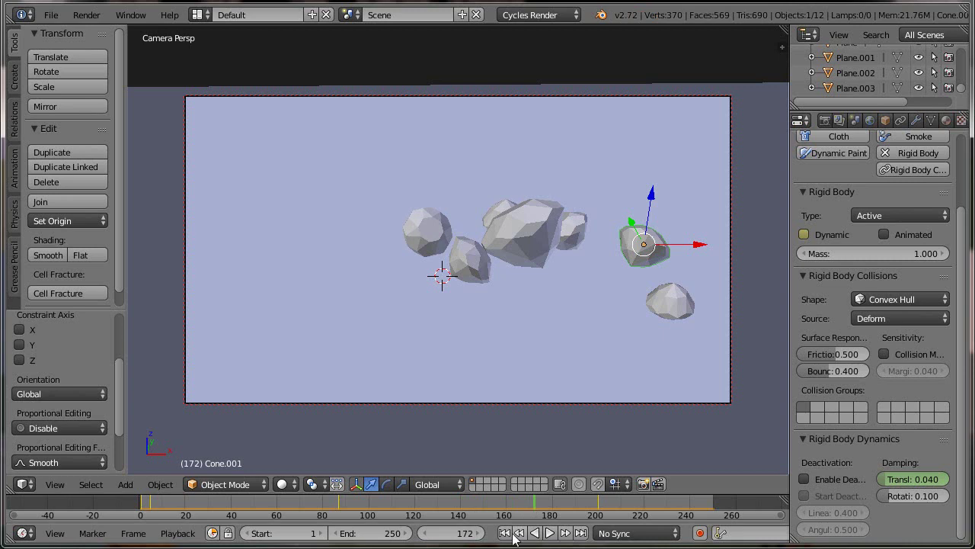
{"action": "key", "text": "ctrl+z"}
Step: Set the animation's end frame to 170
{"action": "left_click", "coordinate": [425, 533]}
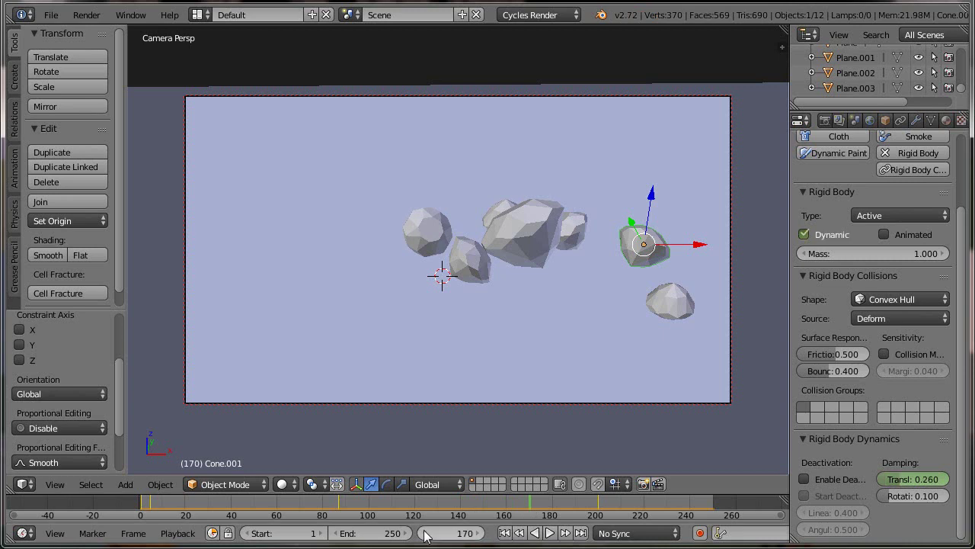
{"action": "left_click", "coordinate": [367, 534]}
{"action": "type", "text": "170"}
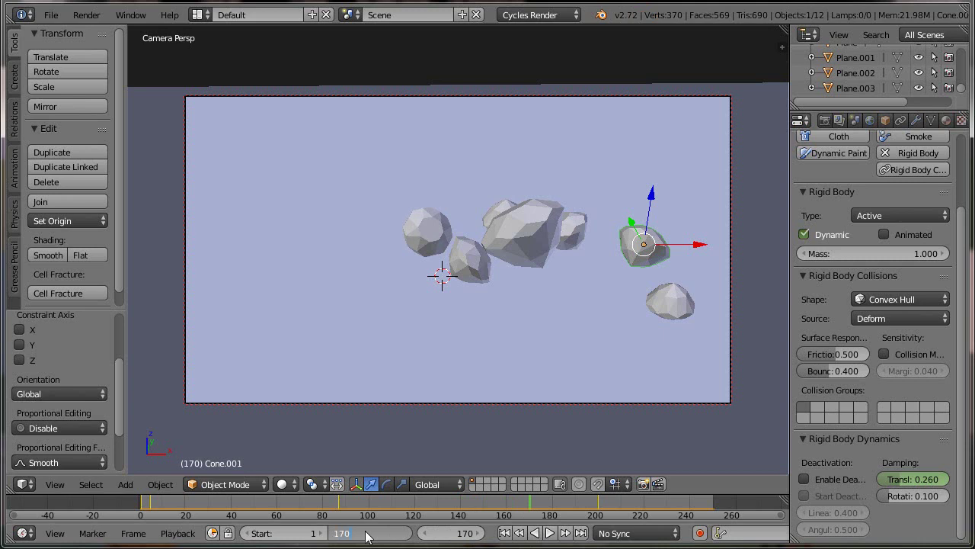
{"action": "key", "text": "Return"}
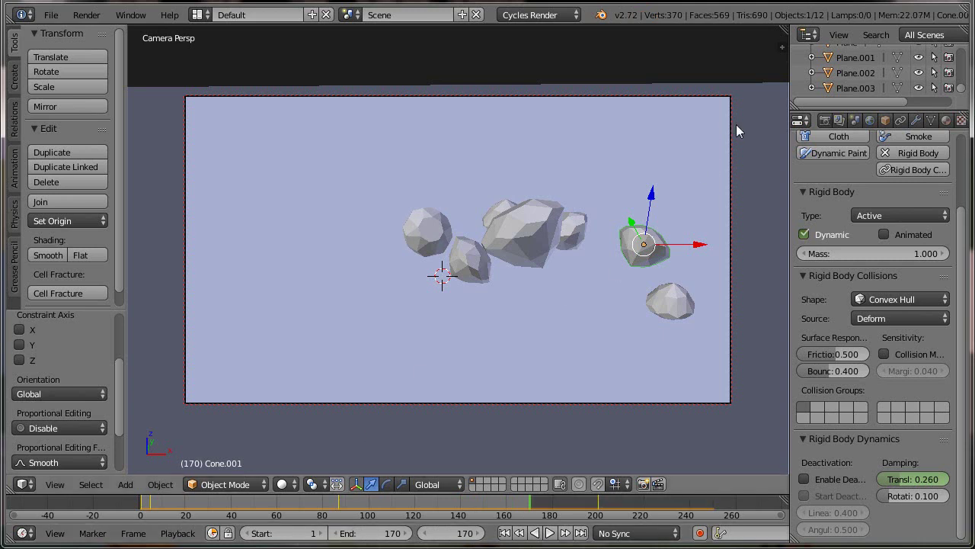
Step: Set the Rigid Body Cache end frame to 170 and bake the simulation
{"action": "left_click", "coordinate": [854, 120]}
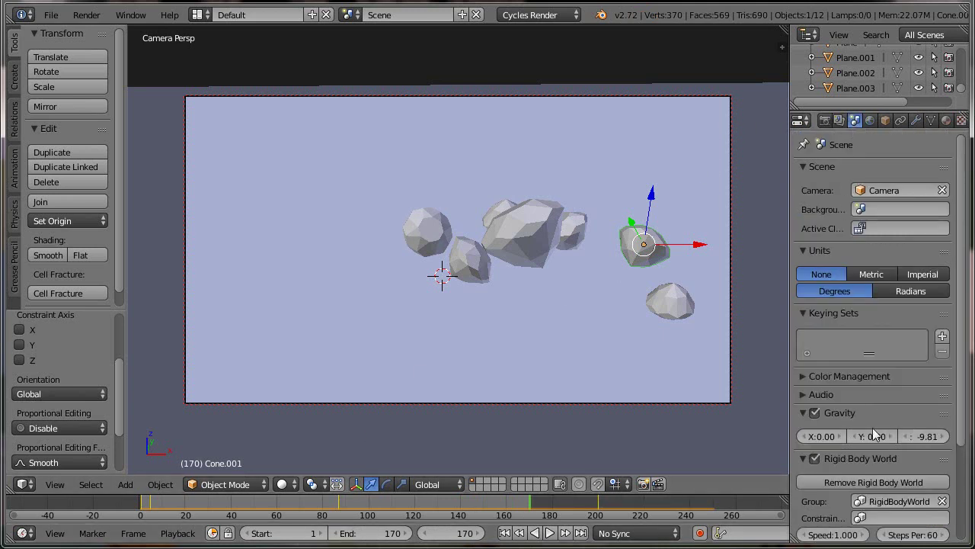
{"action": "scroll", "coordinate": [828, 494], "scroll_direction": "down", "scroll_amount": 1}
{"action": "scroll", "coordinate": [846, 476], "scroll_direction": "down", "scroll_amount": 2}
{"action": "scroll", "coordinate": [848, 472], "scroll_direction": "down", "scroll_amount": 1}
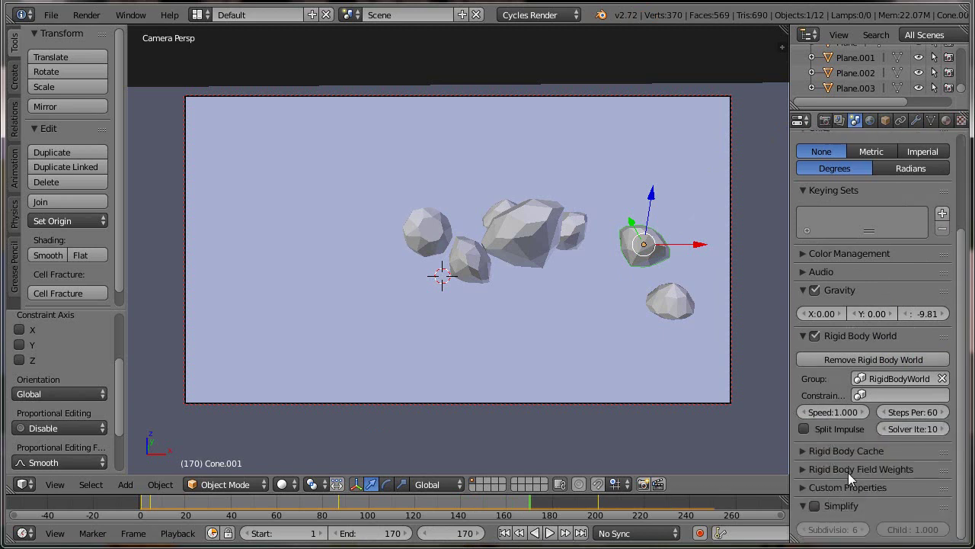
{"action": "left_click", "coordinate": [830, 451]}
{"action": "type", "text": "170"}
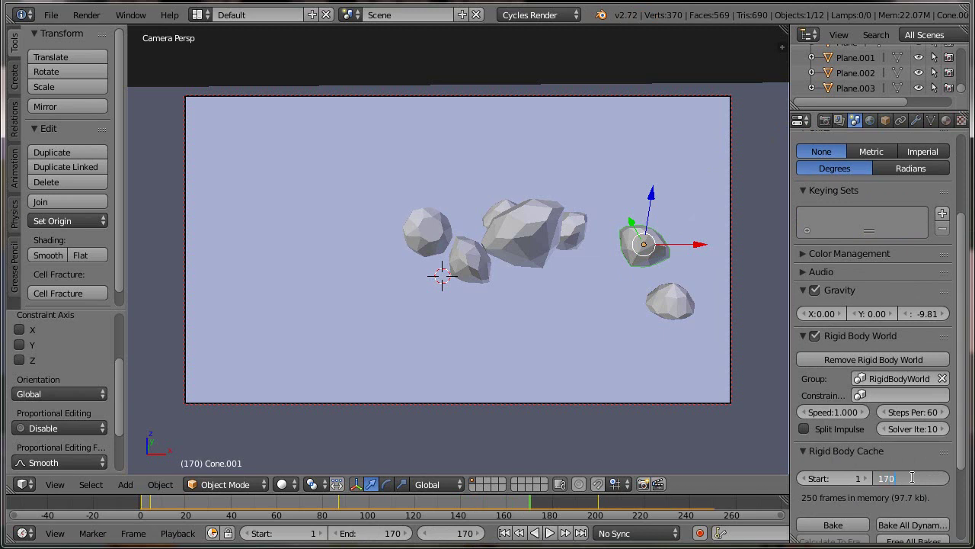
{"action": "key", "text": "Return"}
{"action": "left_click", "coordinate": [838, 525]}
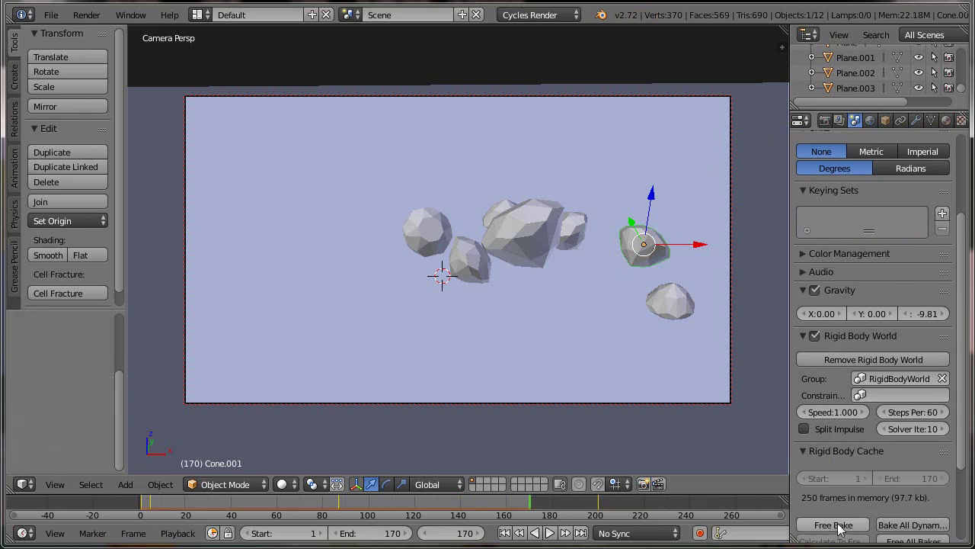
Step: Play the baked fall from frame 1, then stop and select the camera
{"action": "left_click", "coordinate": [505, 533]}
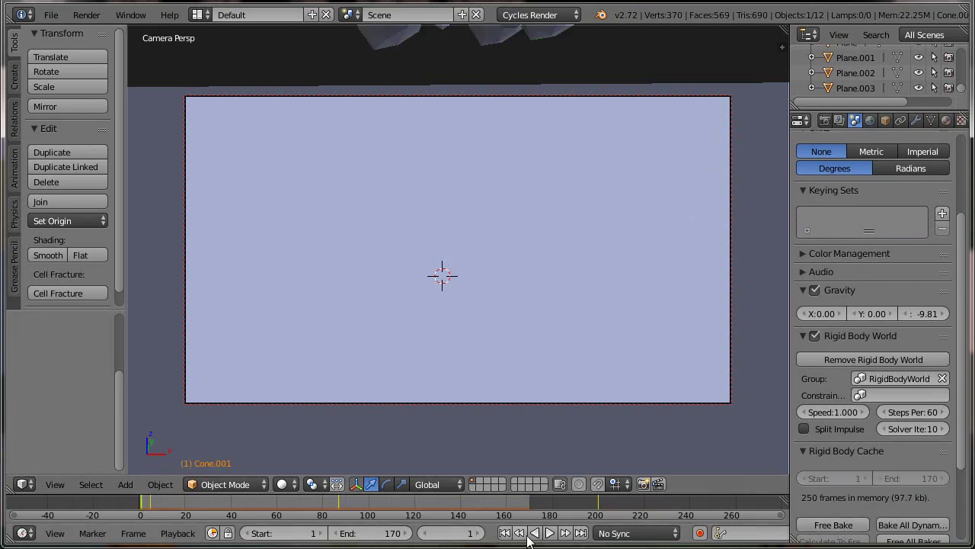
{"action": "left_click", "coordinate": [550, 534]}
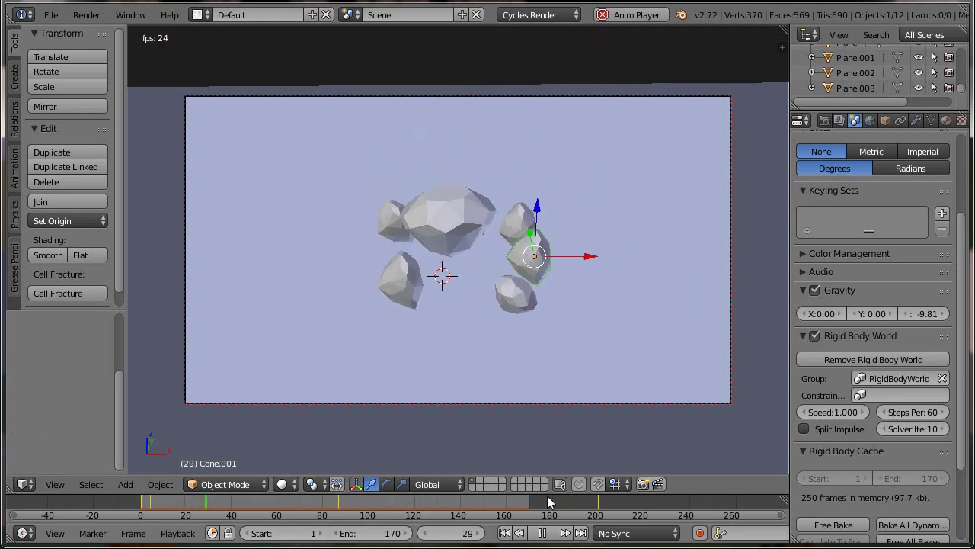
{"action": "key", "text": "Escape"}
{"action": "right_click", "coordinate": [498, 403]}
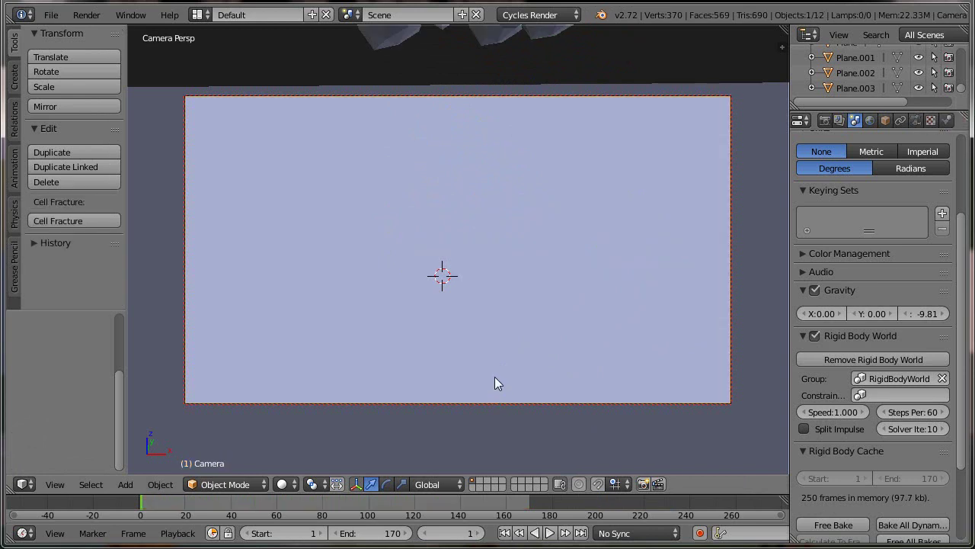
Step: Keyframe the camera's LocRot at frame 1 and play the animation to frame 163
{"action": "key", "text": "i"}
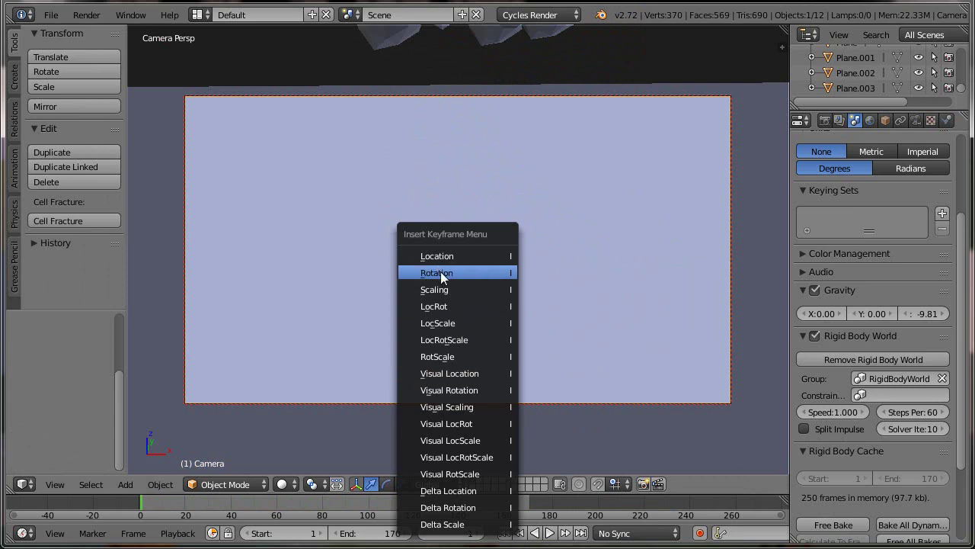
{"action": "left_click", "coordinate": [450, 306]}
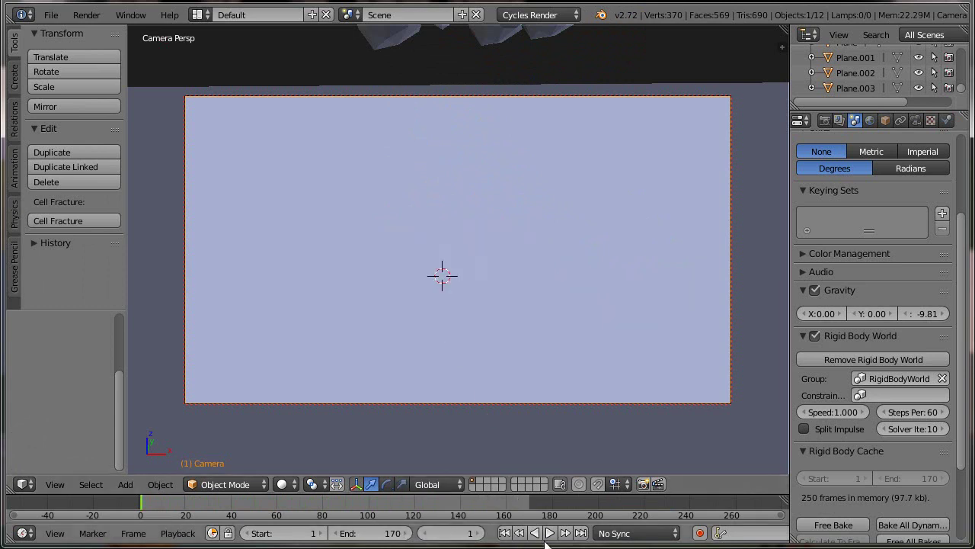
{"action": "left_click", "coordinate": [549, 532]}
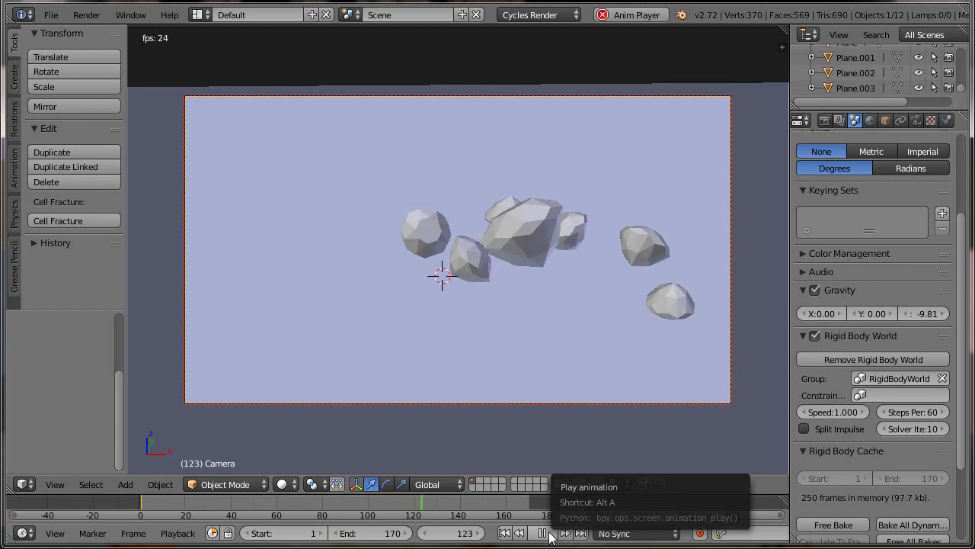
{"action": "left_click", "coordinate": [544, 536]}
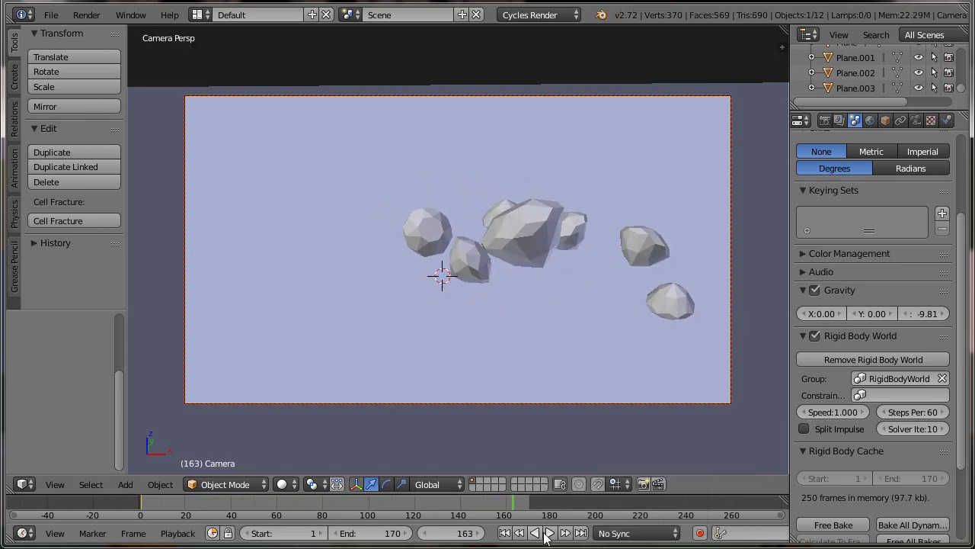
Step: Reframe the camera closer to the rocks and keyframe its LocRot at frame 163
{"action": "middle_click_drag", "start_coordinate": [280, 299], "coordinate": [358, 312]}
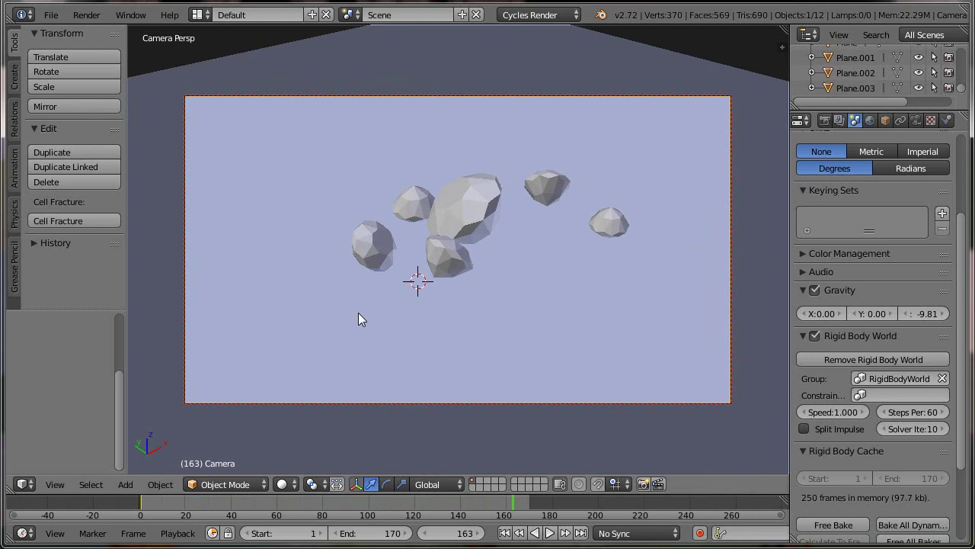
{"action": "middle_click_drag", "start_coordinate": [384, 282], "coordinate": [383, 306]}
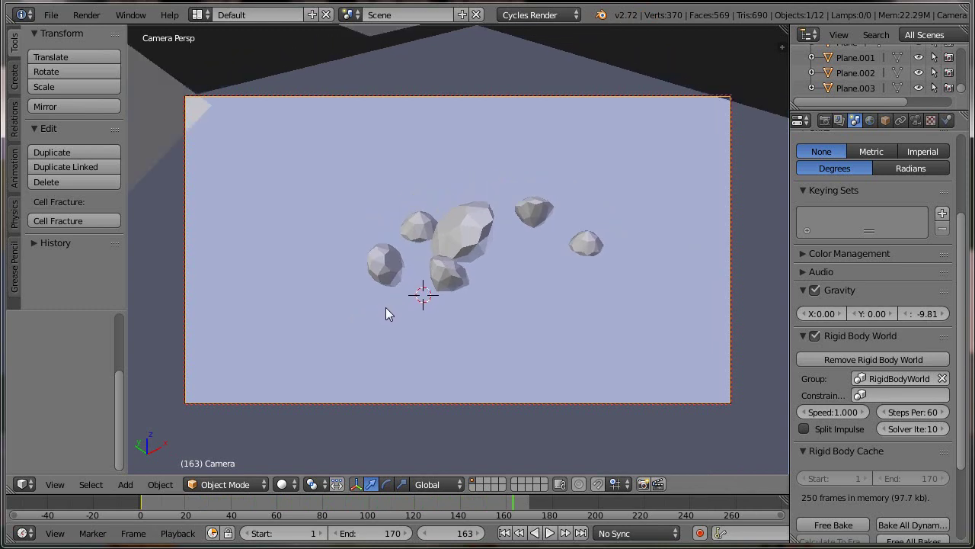
{"action": "scroll", "coordinate": [385, 307], "scroll_direction": "up", "scroll_amount": 2}
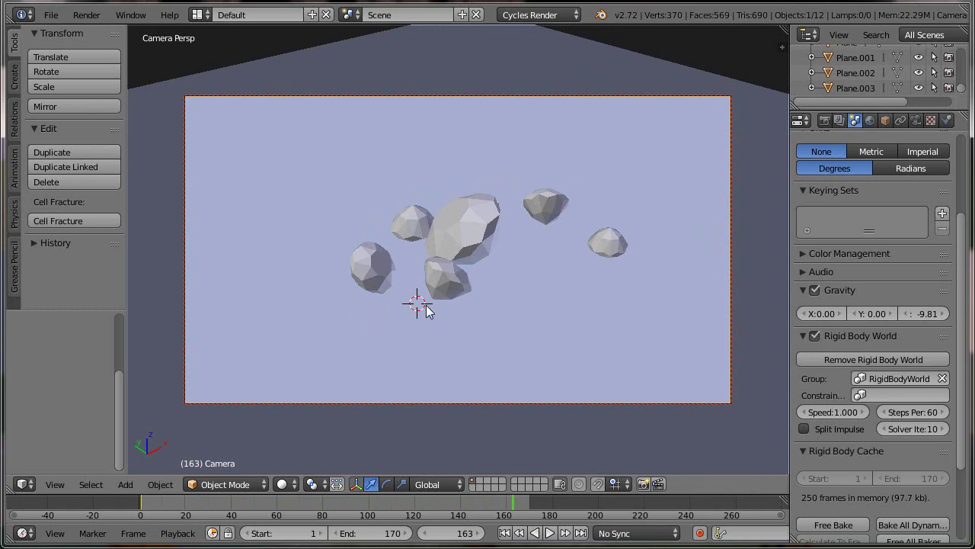
{"action": "key", "text": "i"}
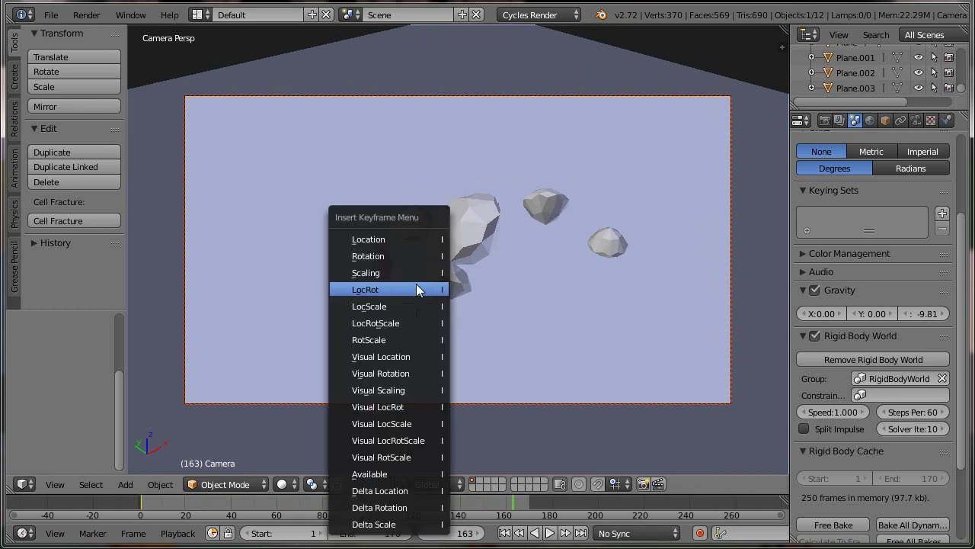
{"action": "left_click", "coordinate": [420, 284]}
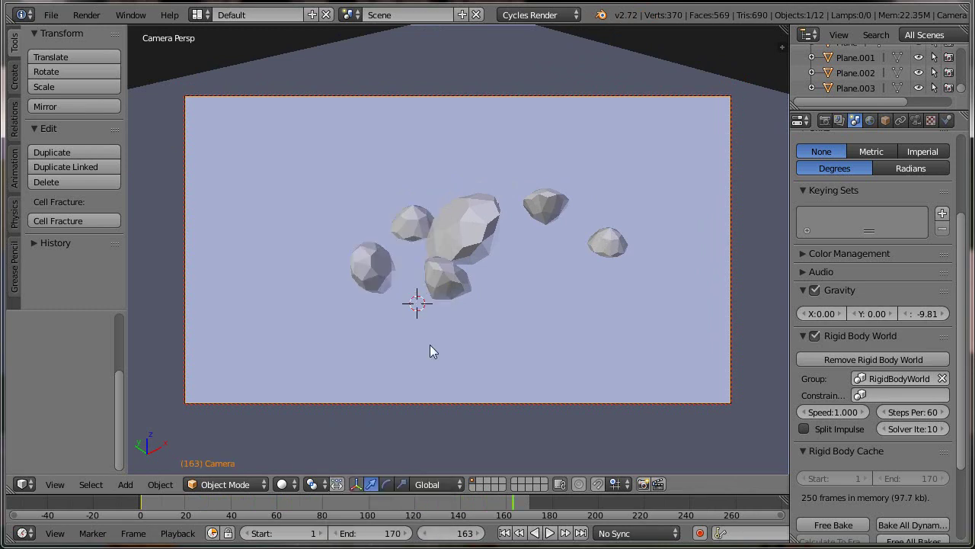
Step: Replay the animation from frame 1 to check the camera move, then show the render settings
{"action": "left_click", "coordinate": [504, 533]}
{"action": "left_click", "coordinate": [549, 533]}
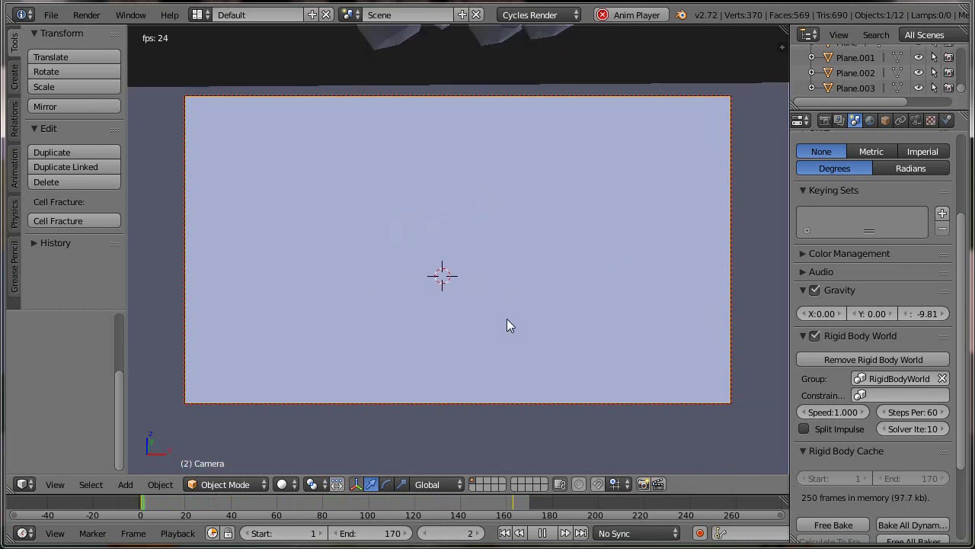
{"action": "left_click", "coordinate": [542, 532]}
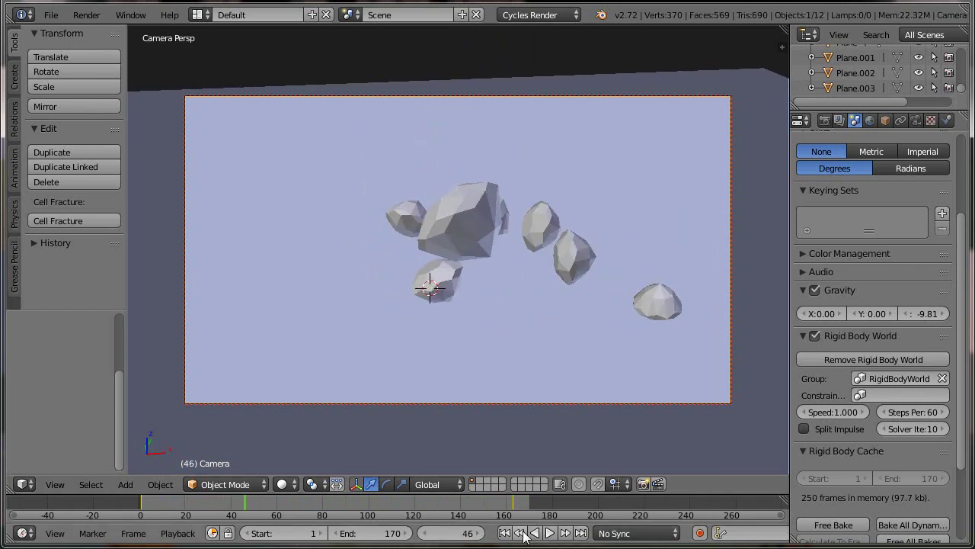
{"action": "left_click", "coordinate": [504, 533]}
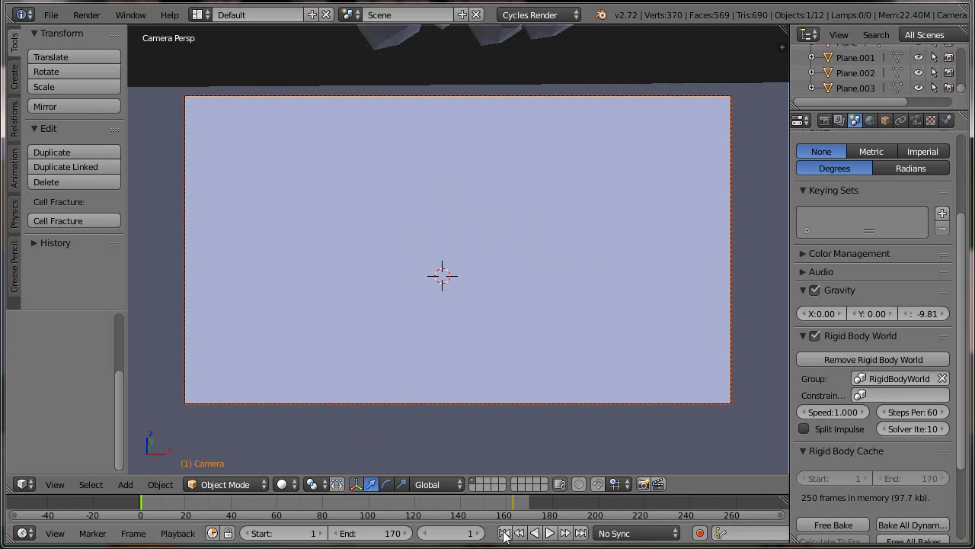
{"action": "left_click", "coordinate": [550, 532]}
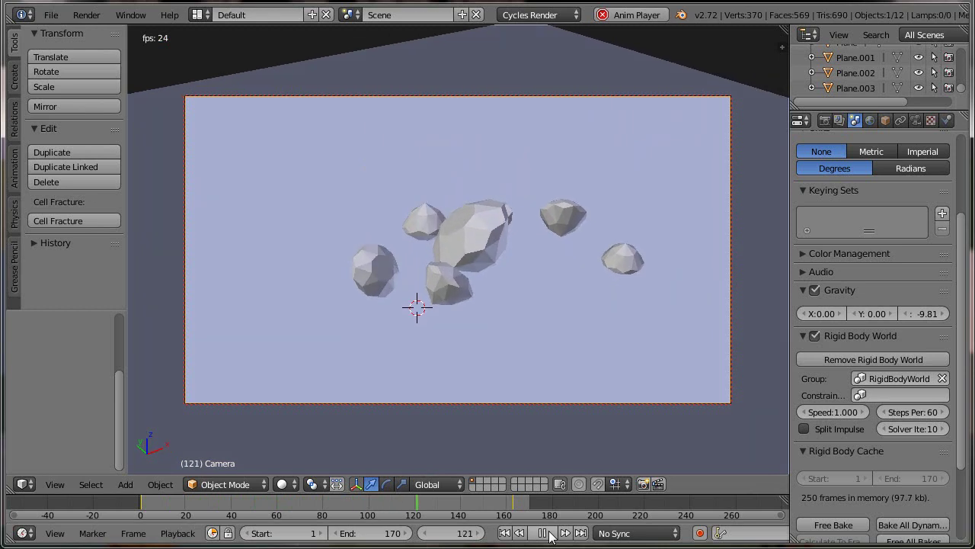
{"action": "left_click", "coordinate": [546, 532]}
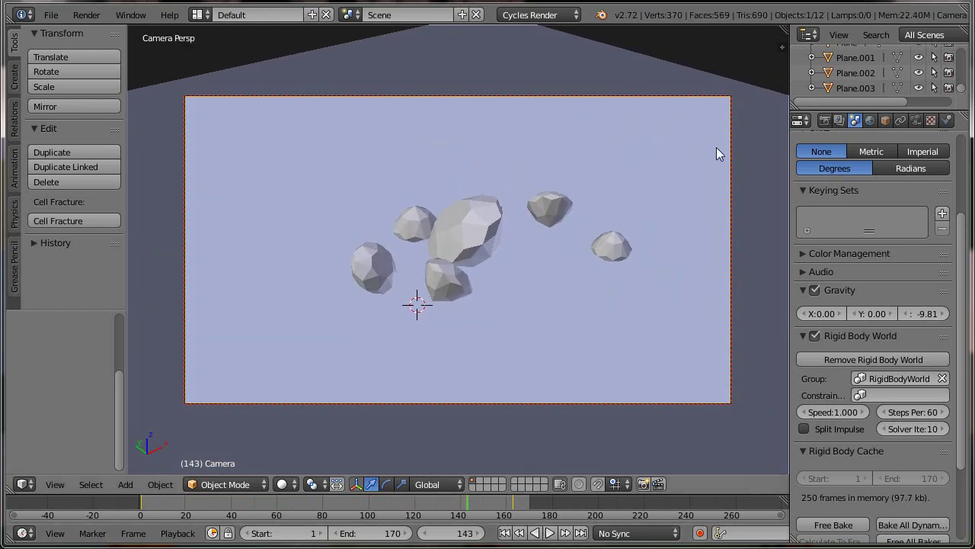
{"action": "left_click", "coordinate": [825, 121]}
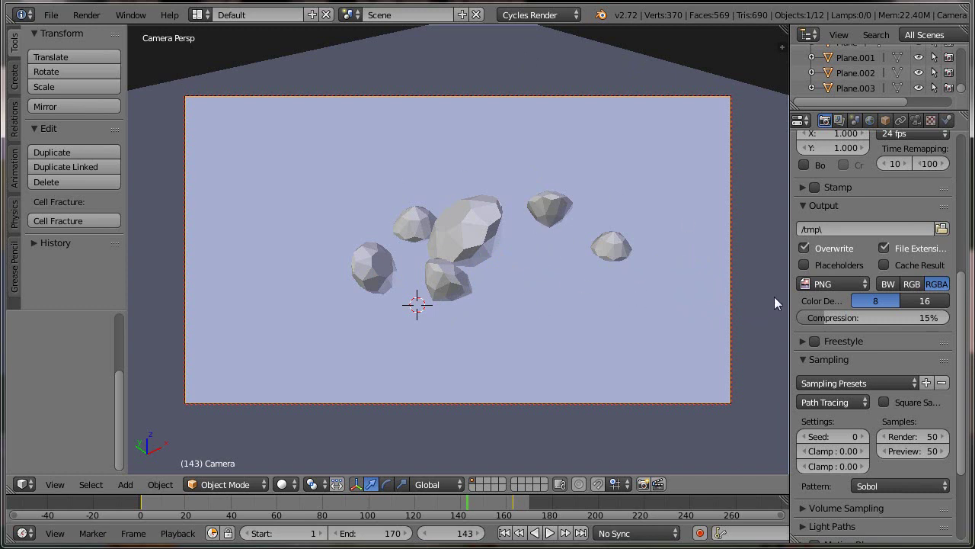
Step: Set the render sample count to 500
{"action": "left_click", "coordinate": [907, 435]}
{"action": "type", "text": "50"}
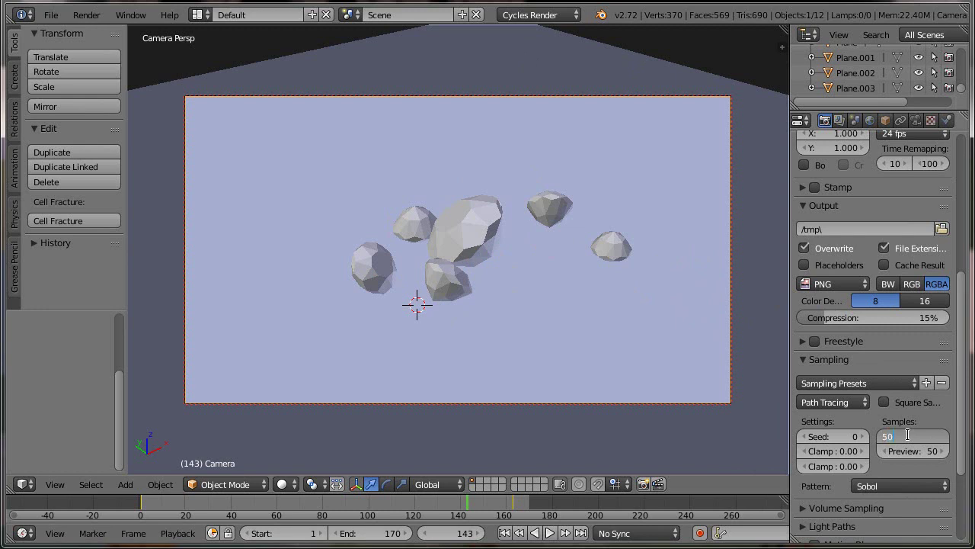
{"action": "type", "text": "0"}
{"action": "key", "text": "Return"}
{"action": "scroll", "coordinate": [833, 432], "scroll_direction": "down", "scroll_amount": 2}
{"action": "scroll", "coordinate": [833, 432], "scroll_direction": "up", "scroll_amount": 5}
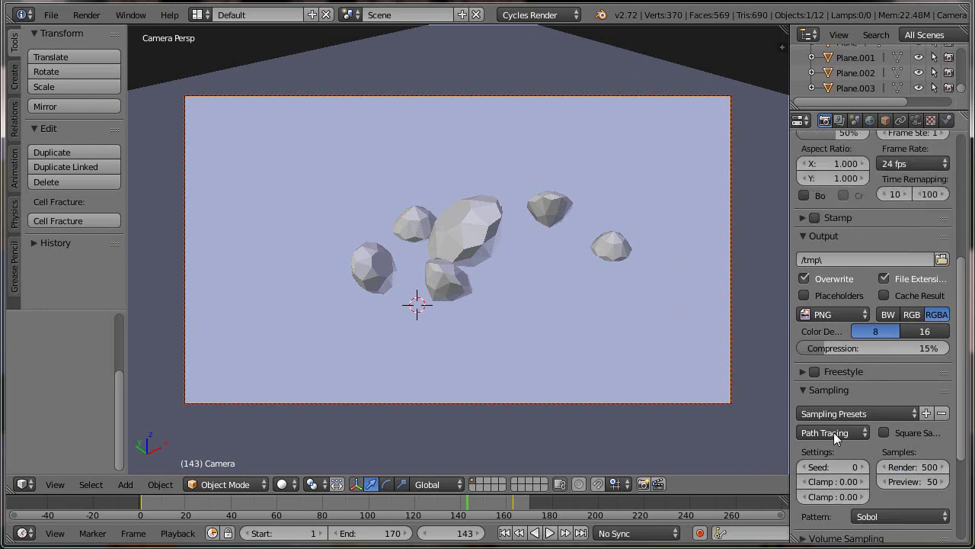
{"action": "scroll", "coordinate": [834, 374], "scroll_direction": "up", "scroll_amount": 1}
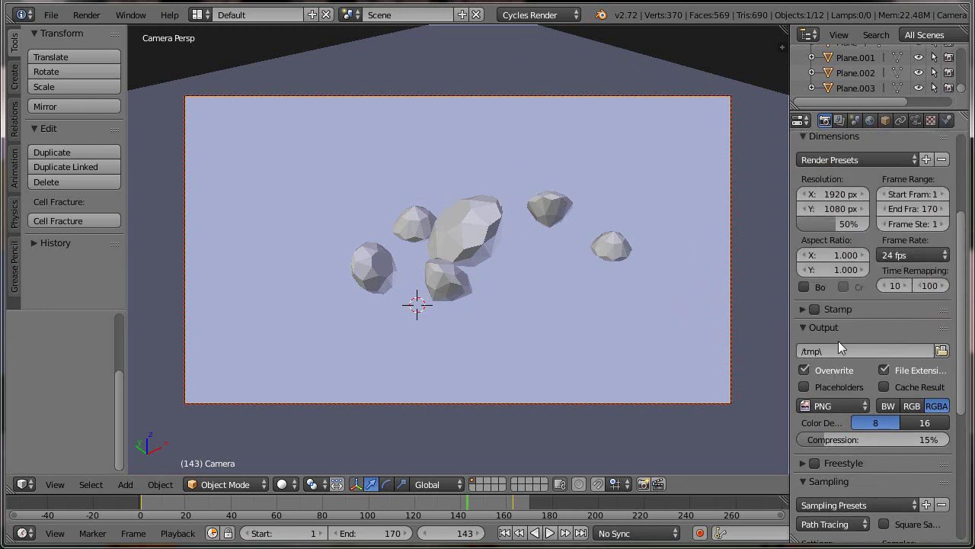
Step: Apply the HDTV 720p render resolution preset
{"action": "left_click", "coordinate": [838, 161]}
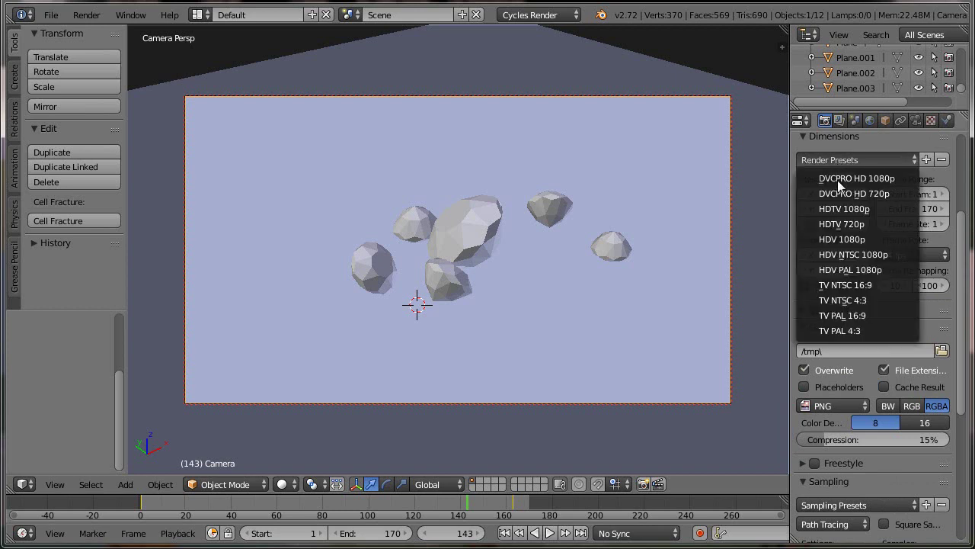
{"action": "left_click", "coordinate": [842, 223]}
{"action": "scroll", "coordinate": [838, 316], "scroll_direction": "down", "scroll_amount": 4}
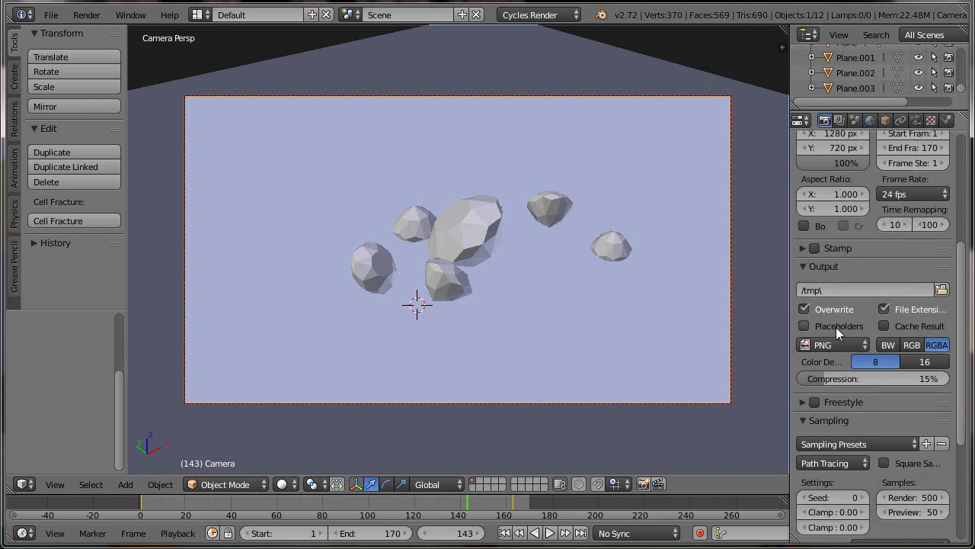
{"action": "scroll", "coordinate": [836, 327], "scroll_direction": "down", "scroll_amount": 1}
{"action": "scroll", "coordinate": [836, 327], "scroll_direction": "down", "scroll_amount": 1}
{"action": "scroll", "coordinate": [835, 327], "scroll_direction": "down", "scroll_amount": 1}
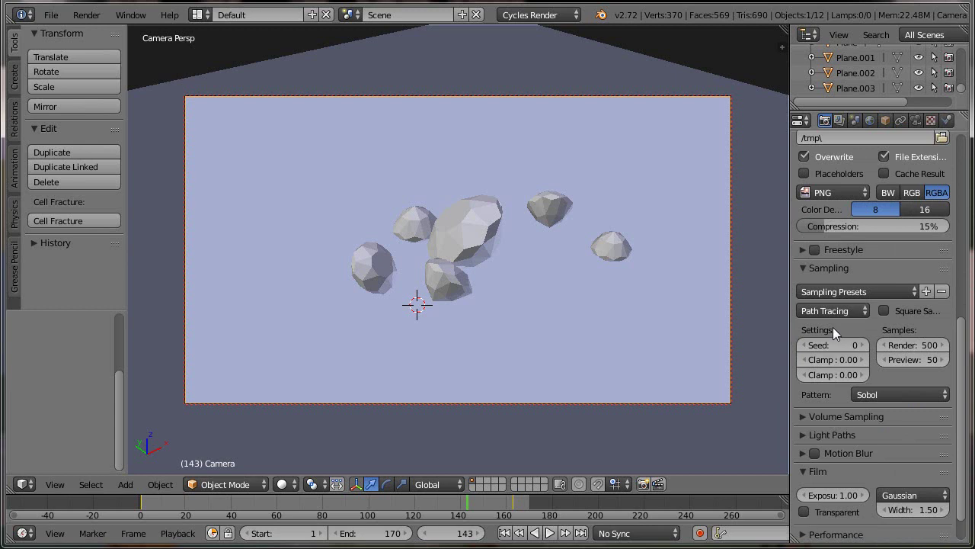
{"action": "scroll", "coordinate": [833, 327], "scroll_direction": "down", "scroll_amount": 1}
Step: Apply the Full Global Illumination light paths preset
{"action": "left_click", "coordinate": [834, 397]}
{"action": "scroll", "coordinate": [838, 394], "scroll_direction": "down", "scroll_amount": 5}
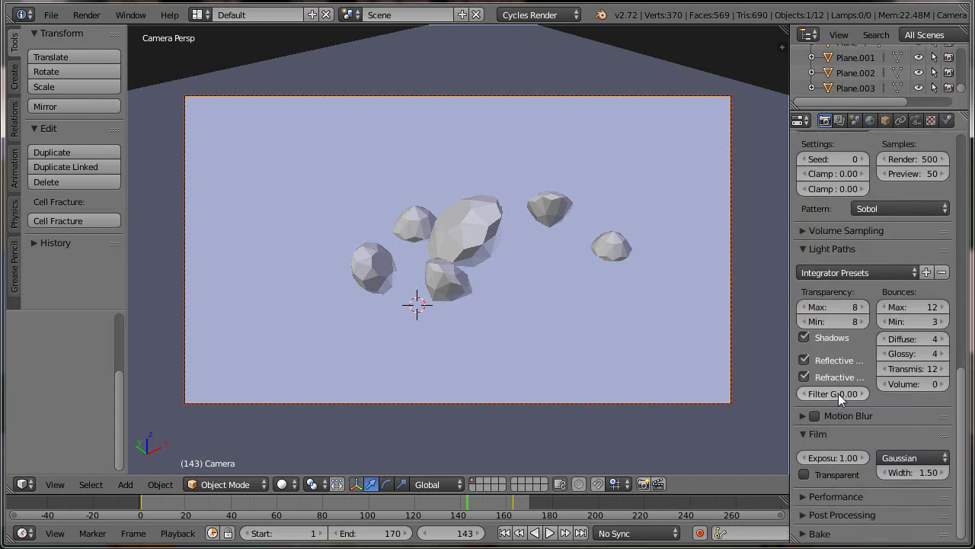
{"action": "left_click", "coordinate": [833, 274]}
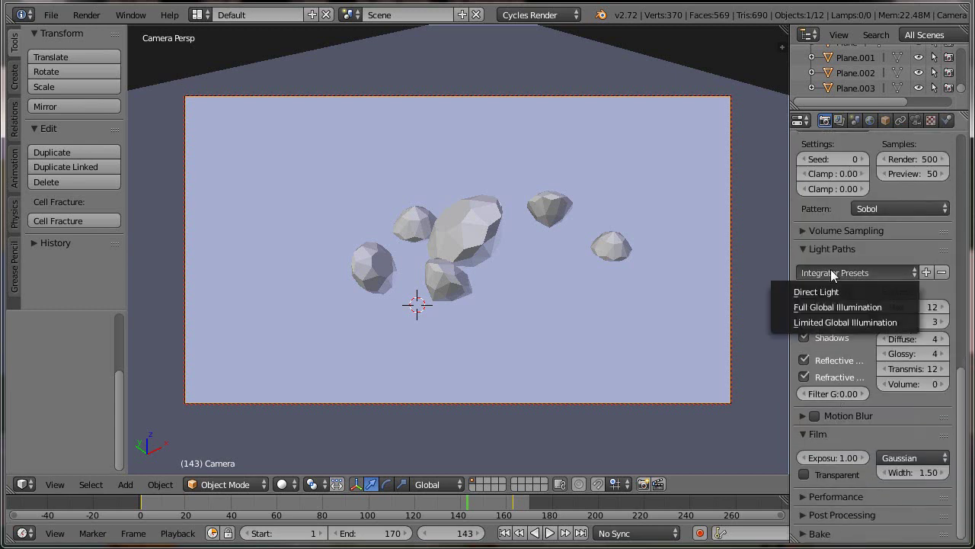
{"action": "left_click", "coordinate": [832, 307]}
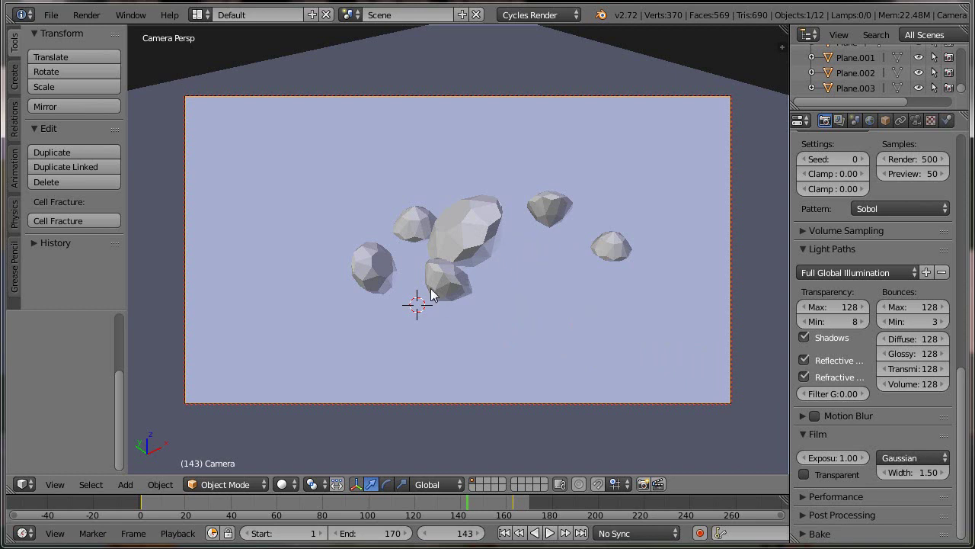
Step: Turn off refractive caustics and make the film background transparent
{"action": "left_click", "coordinate": [806, 376]}
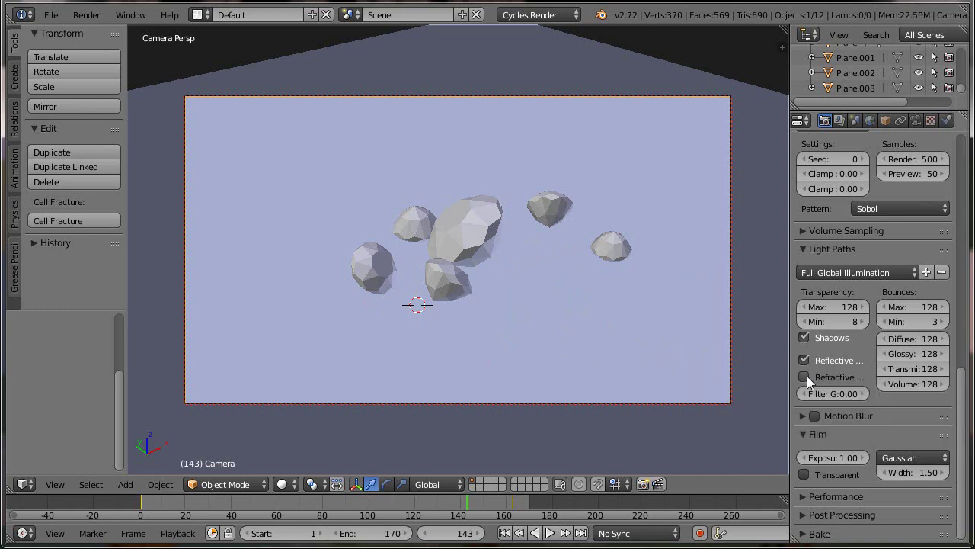
{"action": "left_click_drag", "start_coordinate": [791, 375], "coordinate": [737, 372]}
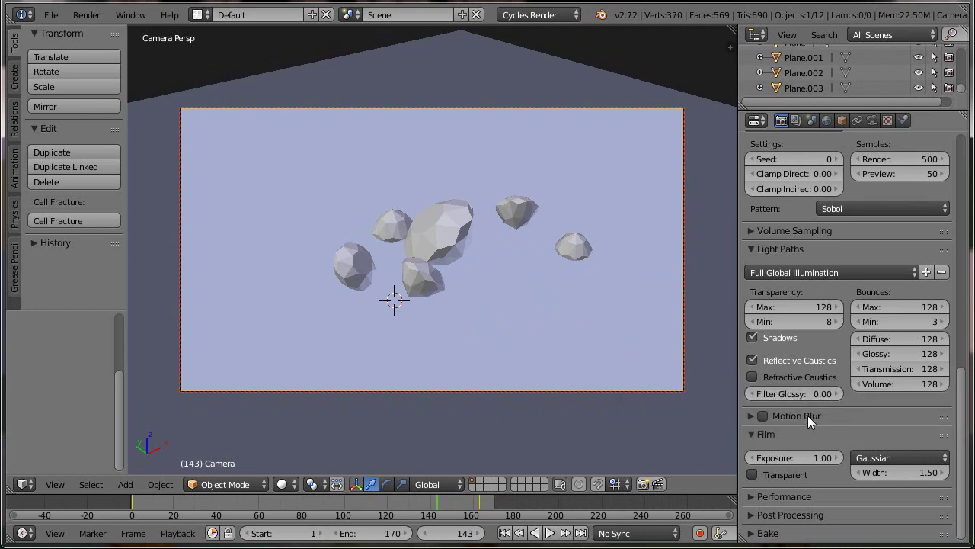
{"action": "left_click", "coordinate": [754, 476]}
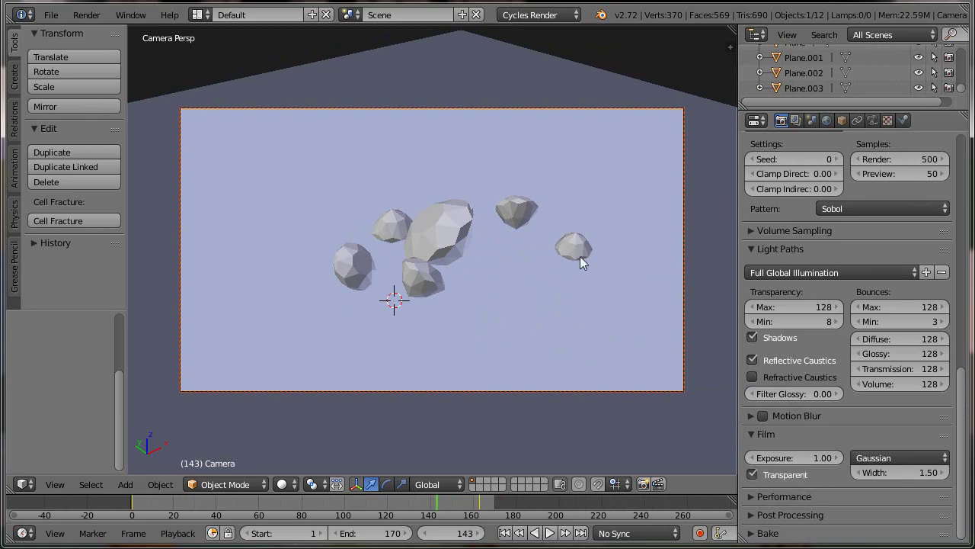
Step: Move the ground plane to a separate layer and show it alongside the rocks
{"action": "right_click", "coordinate": [523, 58]}
{"action": "key", "text": "m"}
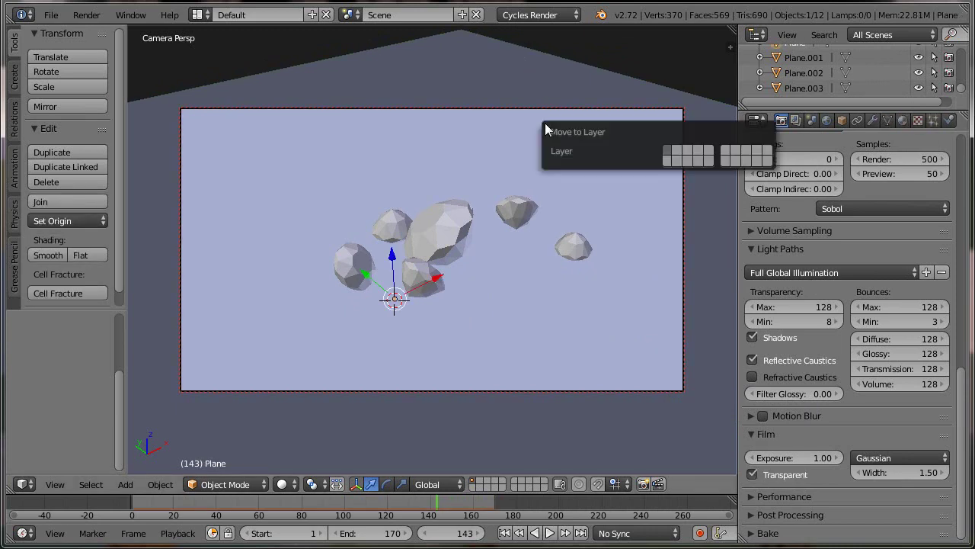
{"action": "left_click", "coordinate": [677, 150]}
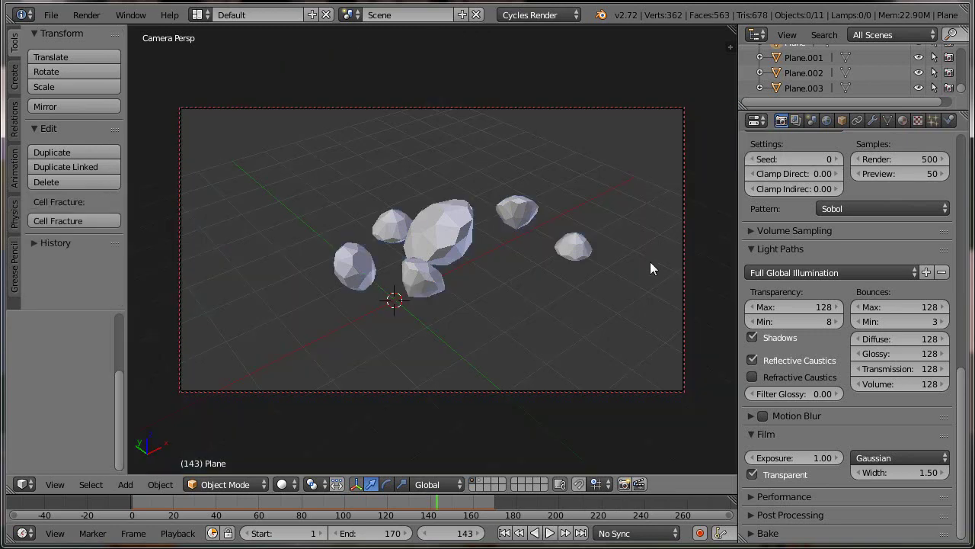
{"action": "left_click", "coordinate": [481, 483], "text": "shift"}
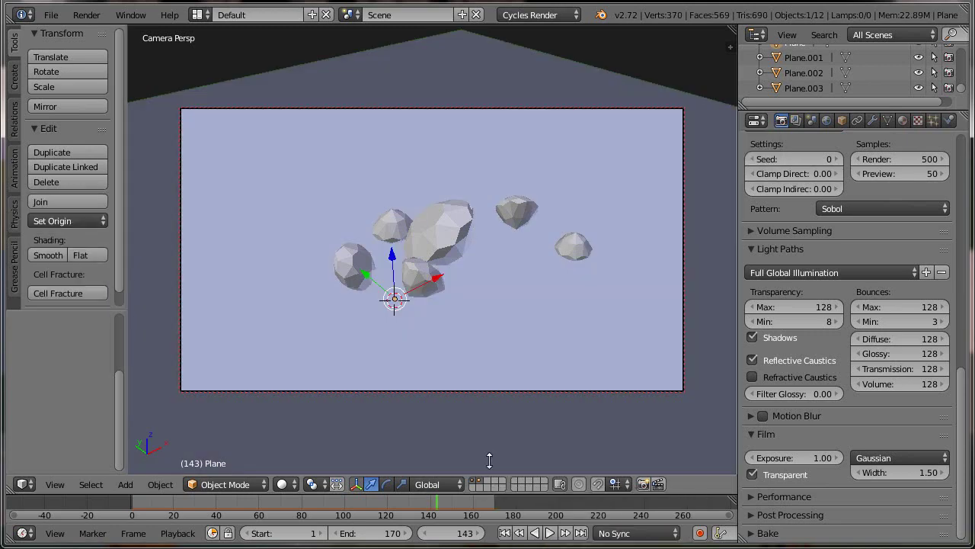
Step: Rename the render layer to Diamant and enable the first scene layer for it
{"action": "left_click", "coordinate": [796, 119]}
{"action": "double_click", "coordinate": [824, 176]}
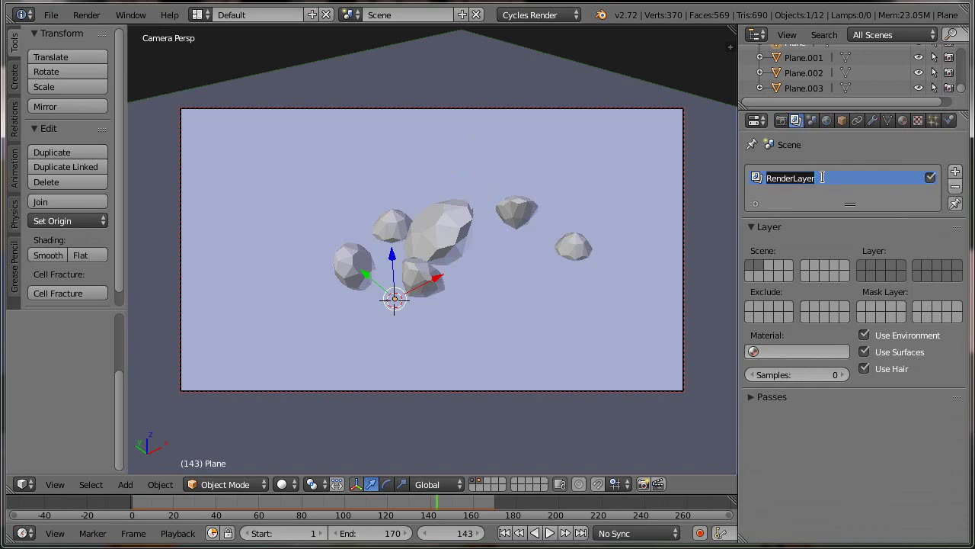
{"action": "type", "text": "Dia"}
{"action": "type", "text": "mant"}
{"action": "key", "text": "Return"}
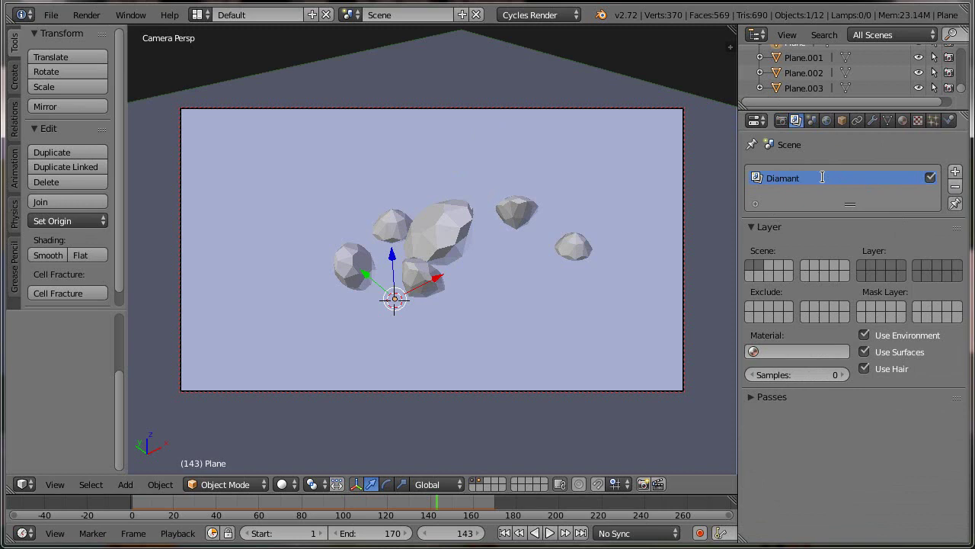
{"action": "left_click", "coordinate": [861, 264]}
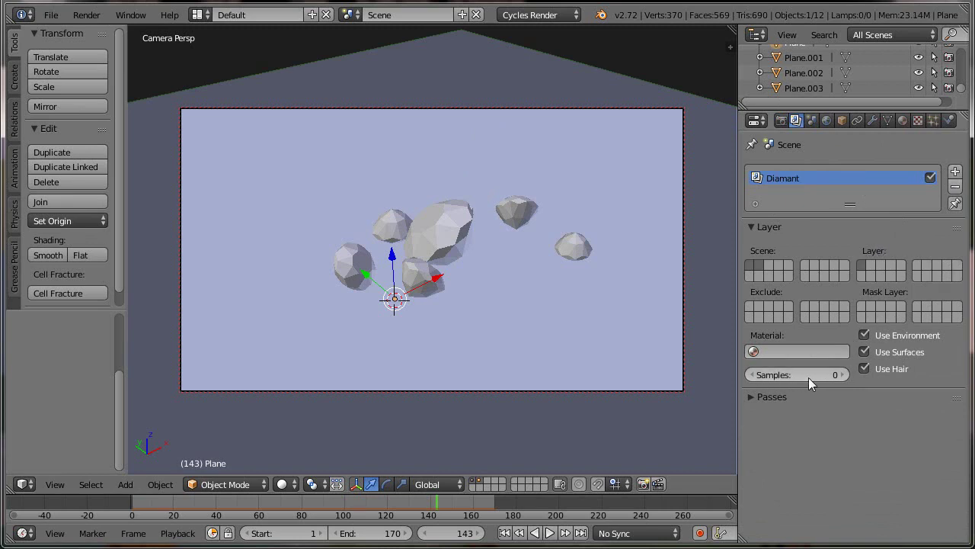
Step: Add a second render layer named Boden, set its layers, and give it 50 samples
{"action": "left_click", "coordinate": [955, 173]}
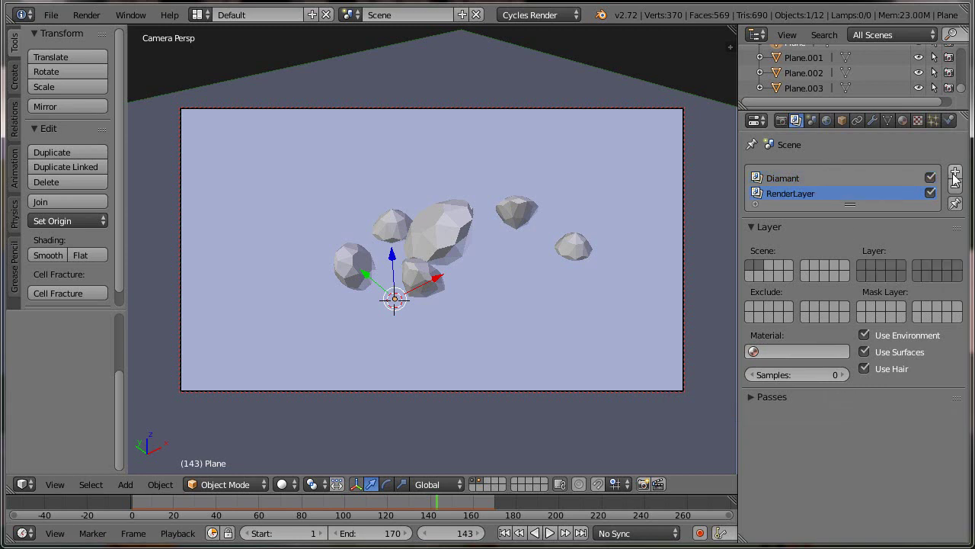
{"action": "double_click", "coordinate": [787, 195]}
{"action": "type", "text": "Boden"}
{"action": "key", "text": "Return"}
{"action": "left_click", "coordinate": [871, 263]}
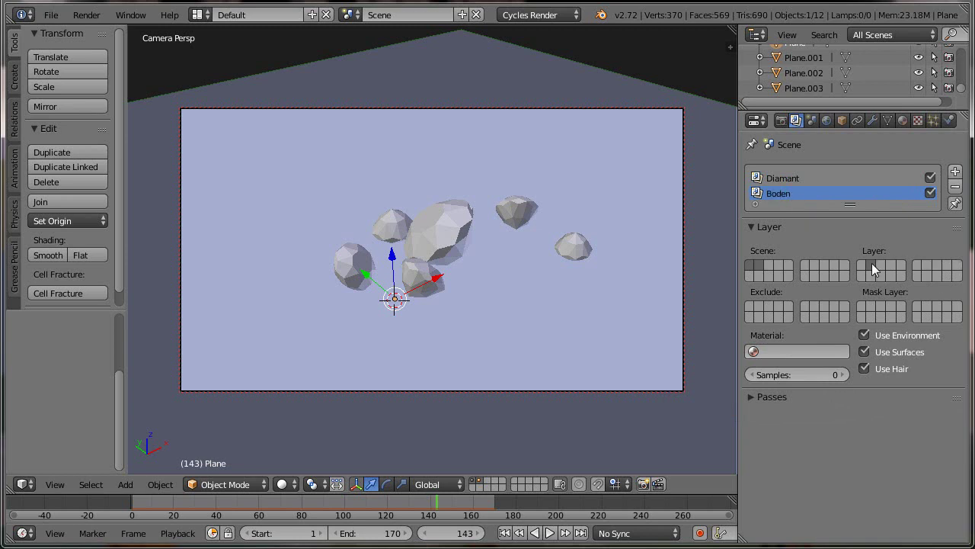
{"action": "left_click", "coordinate": [800, 373]}
{"action": "type", "text": "50"}
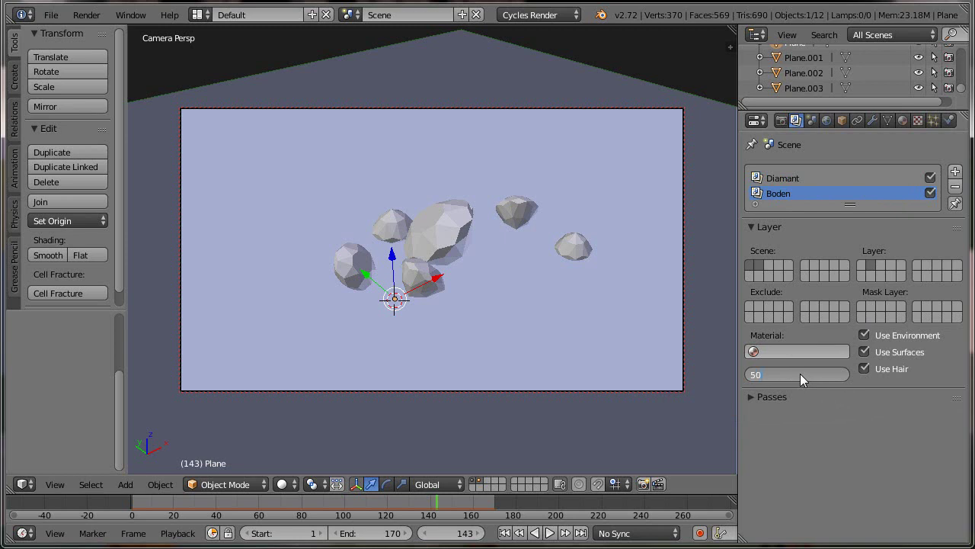
{"action": "key", "text": "Return"}
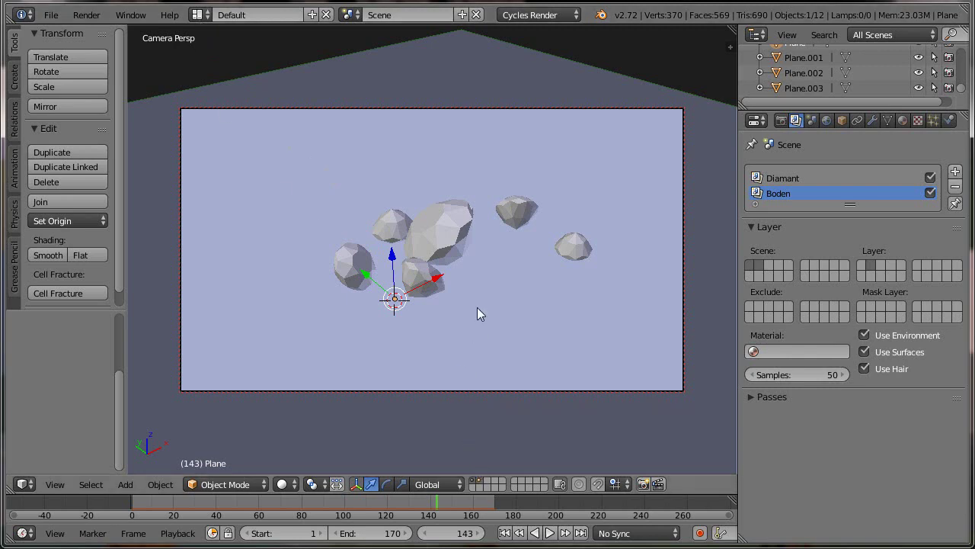
Step: Bring up the Render properties scrolled to the top, ready to render the frame
{"action": "left_click", "coordinate": [781, 120]}
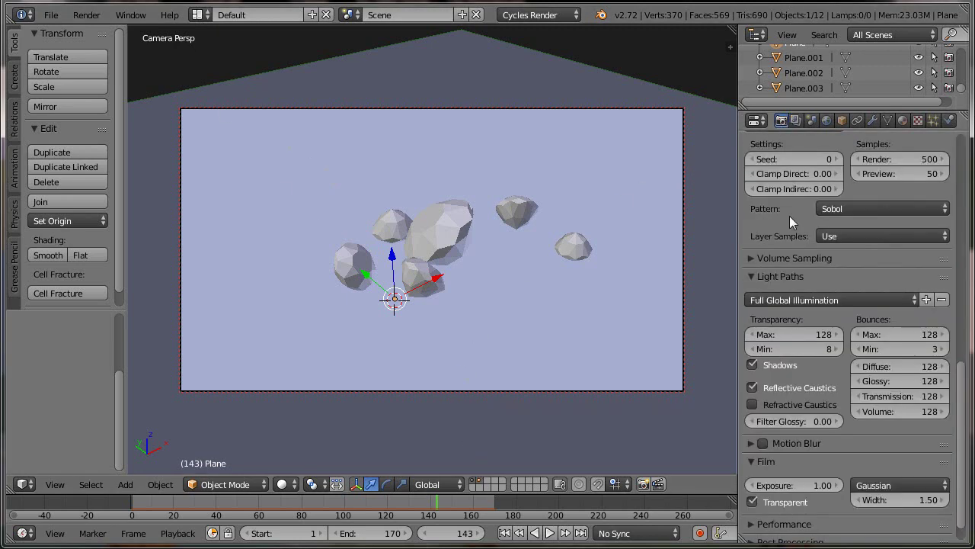
{"action": "scroll", "coordinate": [827, 286], "scroll_direction": "up", "scroll_amount": 6}
{"action": "scroll", "coordinate": [827, 286], "scroll_direction": "up", "scroll_amount": 5}
{"action": "scroll", "coordinate": [831, 228], "scroll_direction": "up", "scroll_amount": 4}
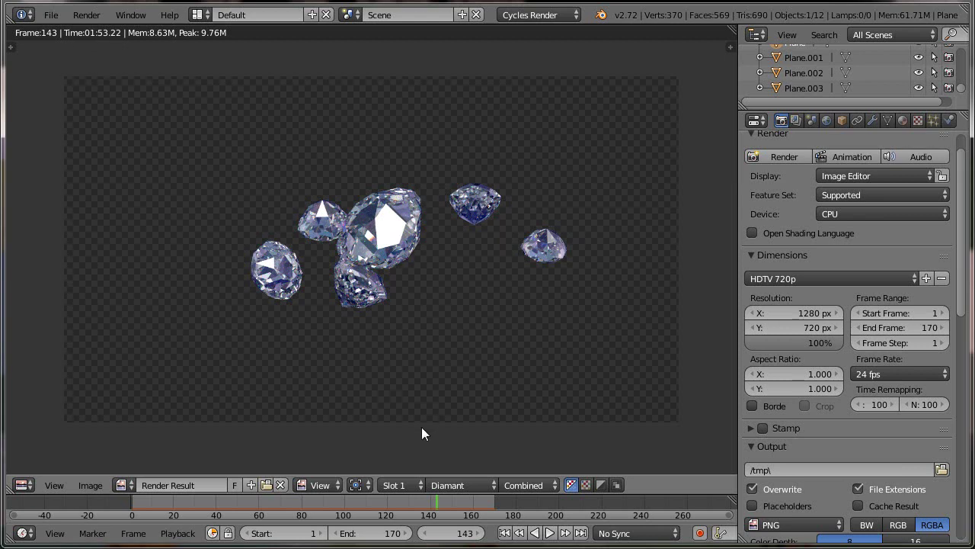
{"action": "left_click", "coordinate": [444, 484]}
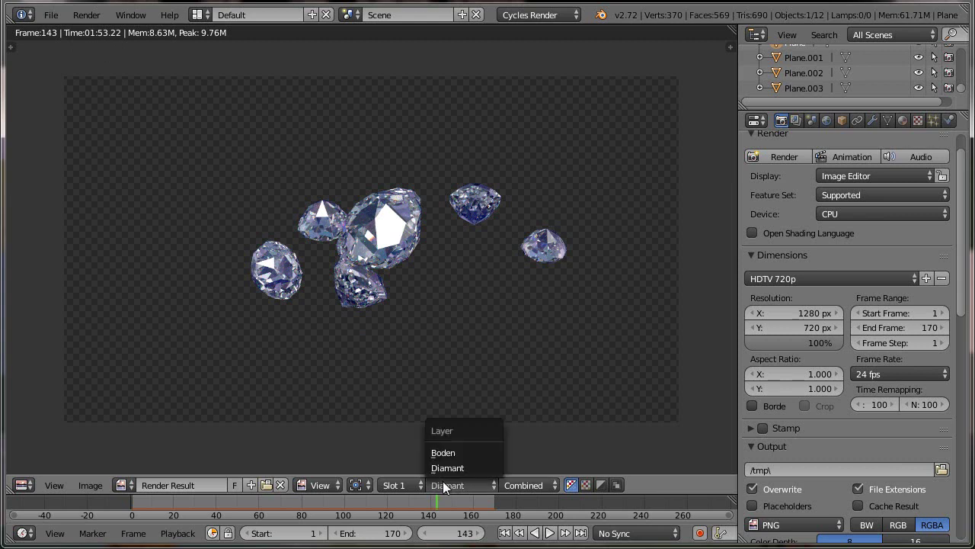
{"action": "left_click", "coordinate": [446, 453]}
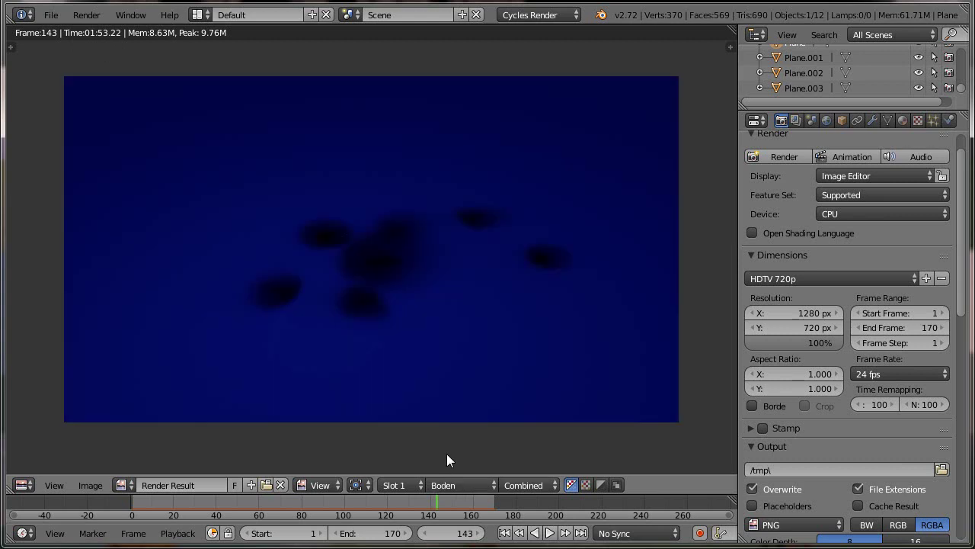
{"action": "left_click", "coordinate": [444, 483]}
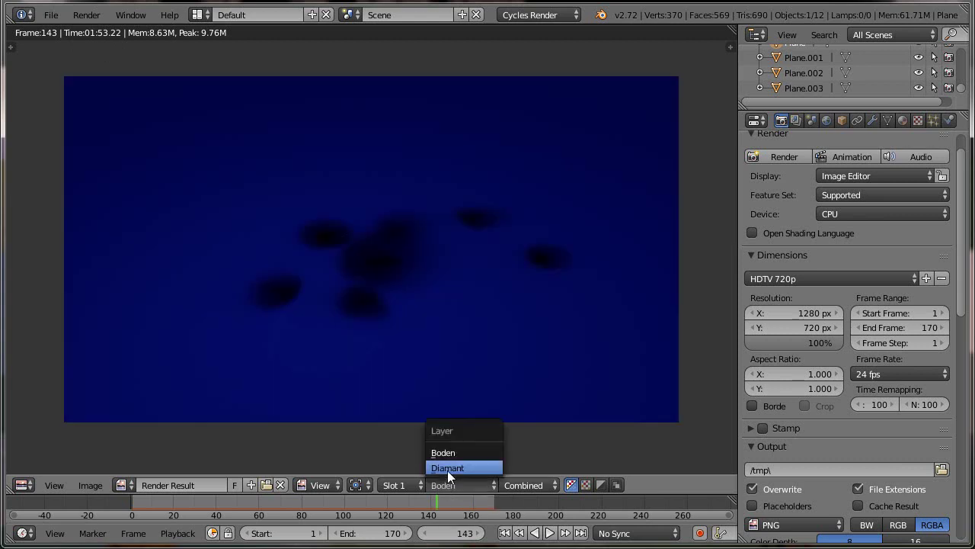
{"action": "left_click", "coordinate": [448, 468]}
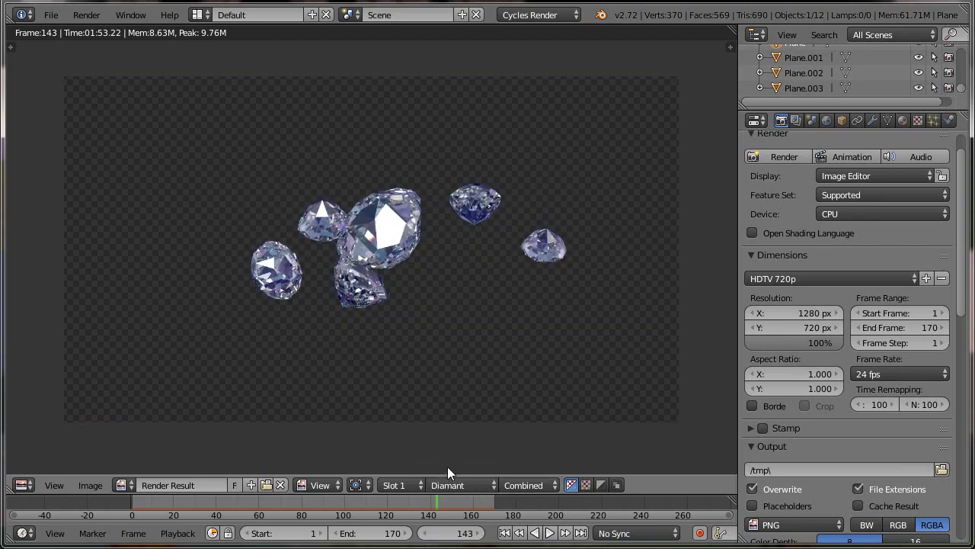
Step: Switch to the Compositing layout and enable compositing nodes
{"action": "left_click", "coordinate": [197, 15]}
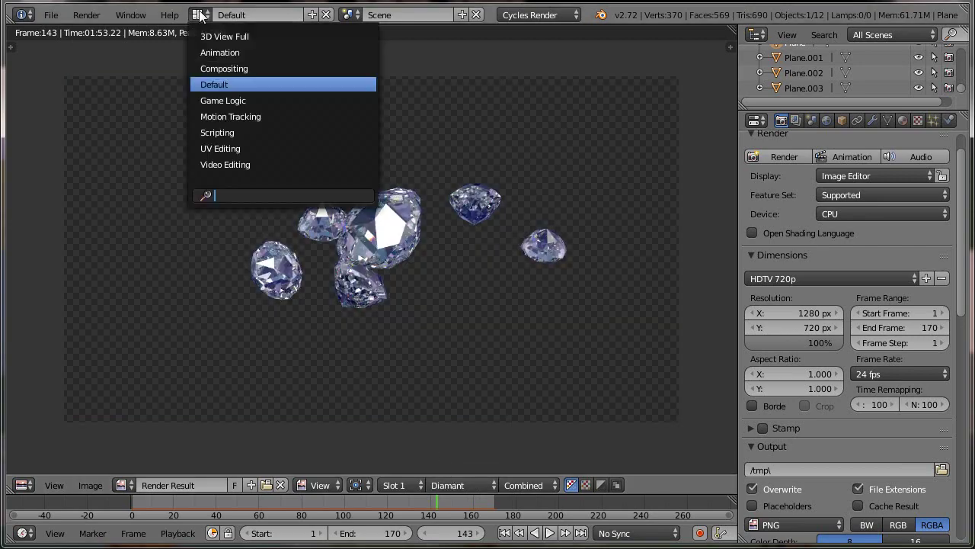
{"action": "left_click", "coordinate": [221, 69]}
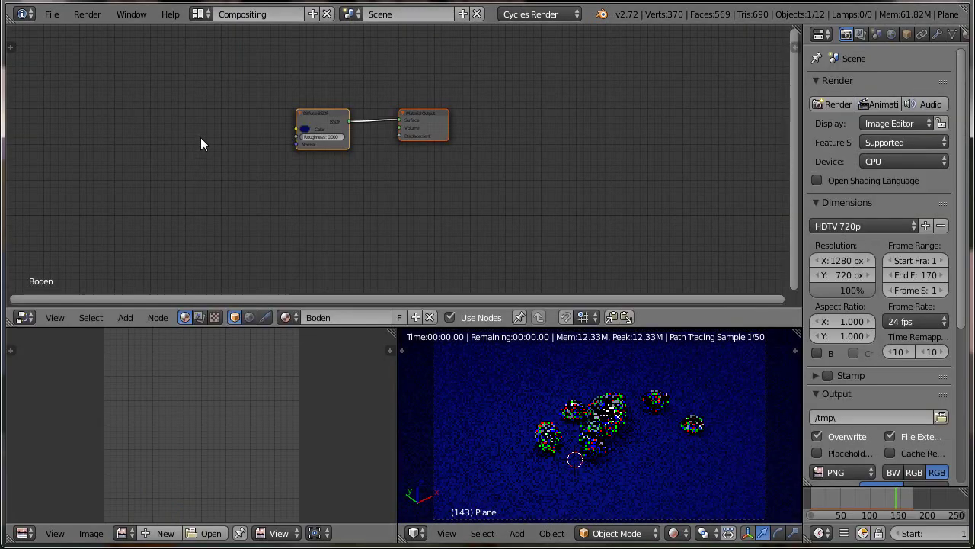
{"action": "left_click", "coordinate": [198, 316]}
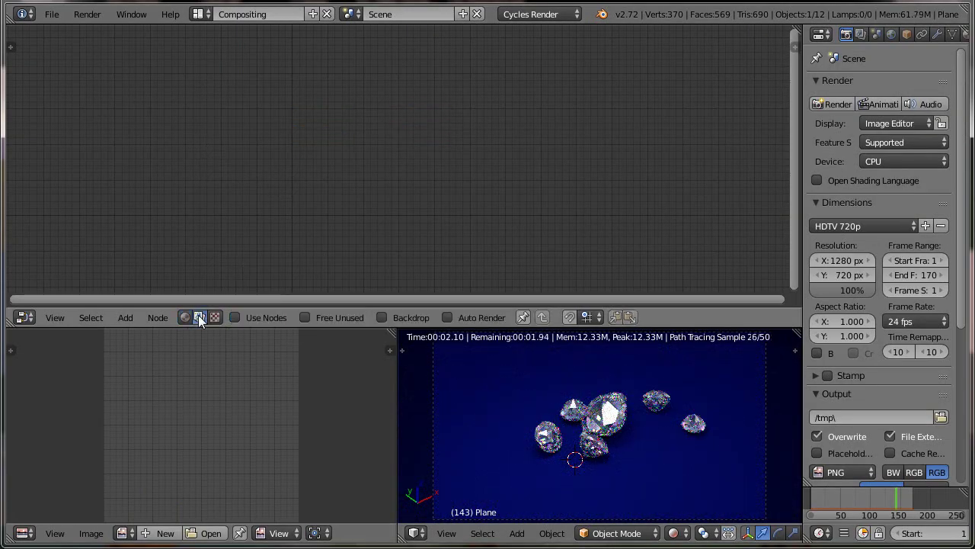
{"action": "left_click", "coordinate": [235, 317]}
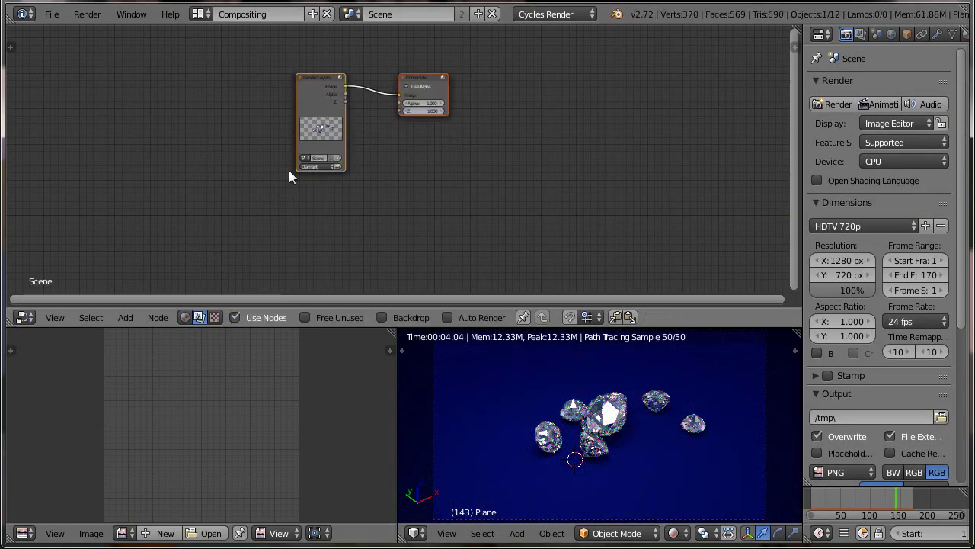
Step: Duplicate the Render Layers node and set the upper copy to the Boden layer
{"action": "mouse_move", "coordinate": [313, 90]}
{"action": "left_mouse_down"}
{"action": "mouse_move", "coordinate": [147, 154]}
{"action": "mouse_move", "coordinate": [116, 206]}
{"action": "left_mouse_up"}
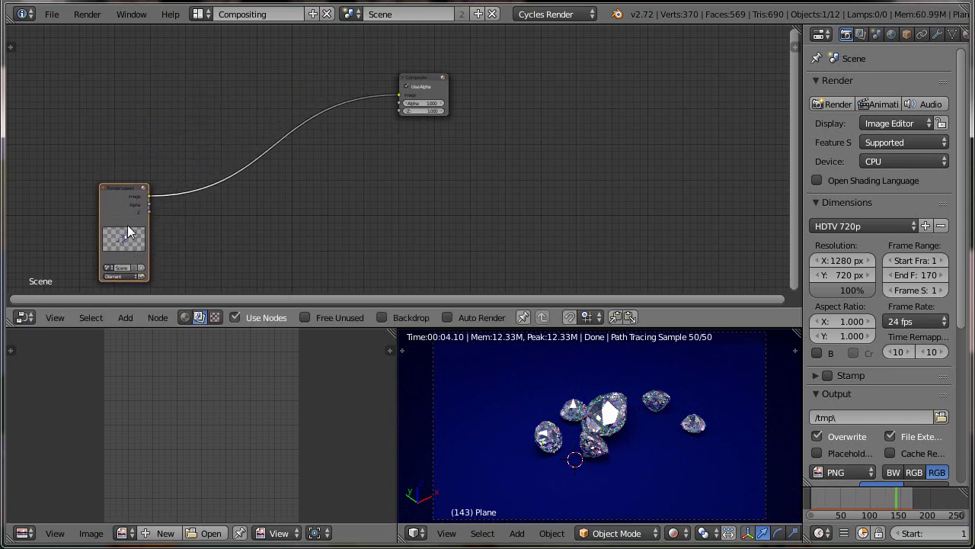
{"action": "key", "text": "g"}
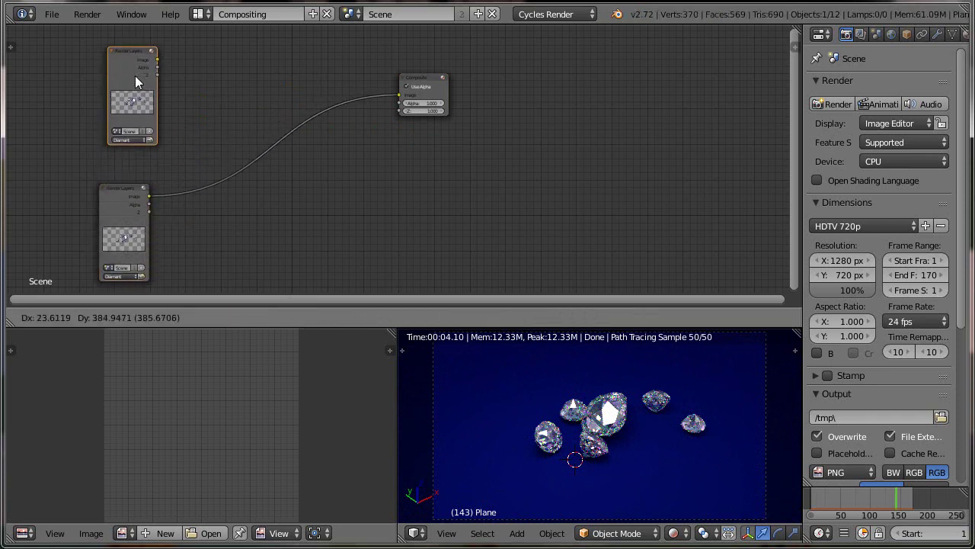
{"action": "left_click", "coordinate": [127, 74]}
{"action": "left_click", "coordinate": [119, 125]}
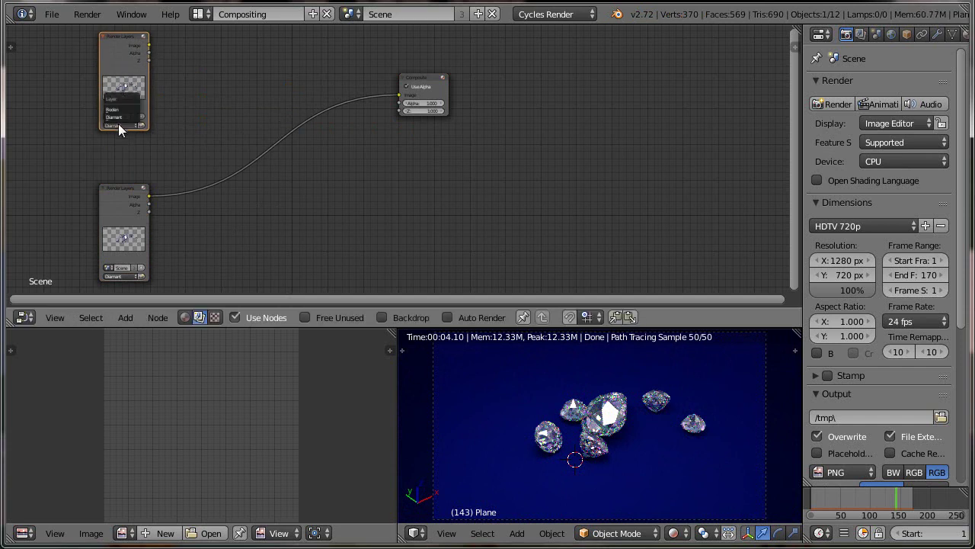
{"action": "left_click", "coordinate": [122, 107]}
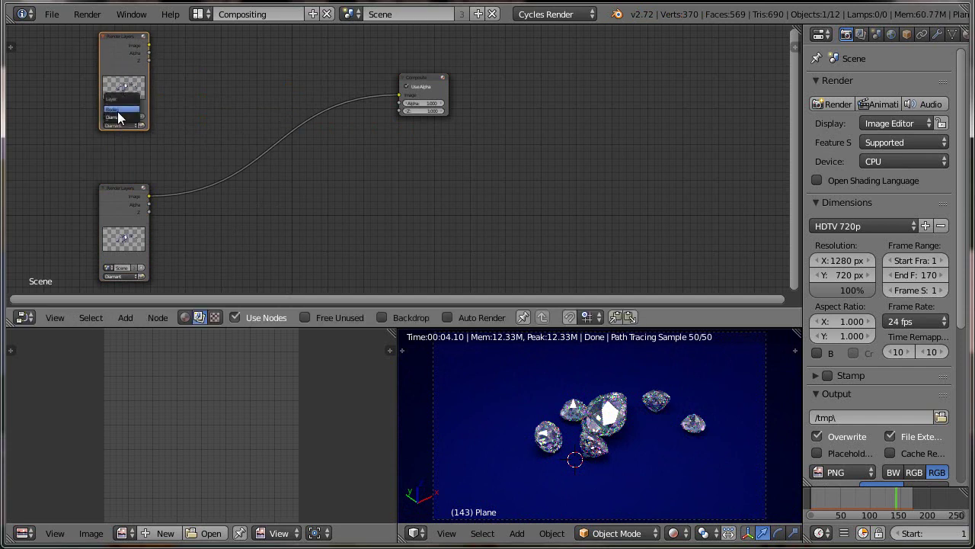
{"action": "left_click", "coordinate": [124, 316]}
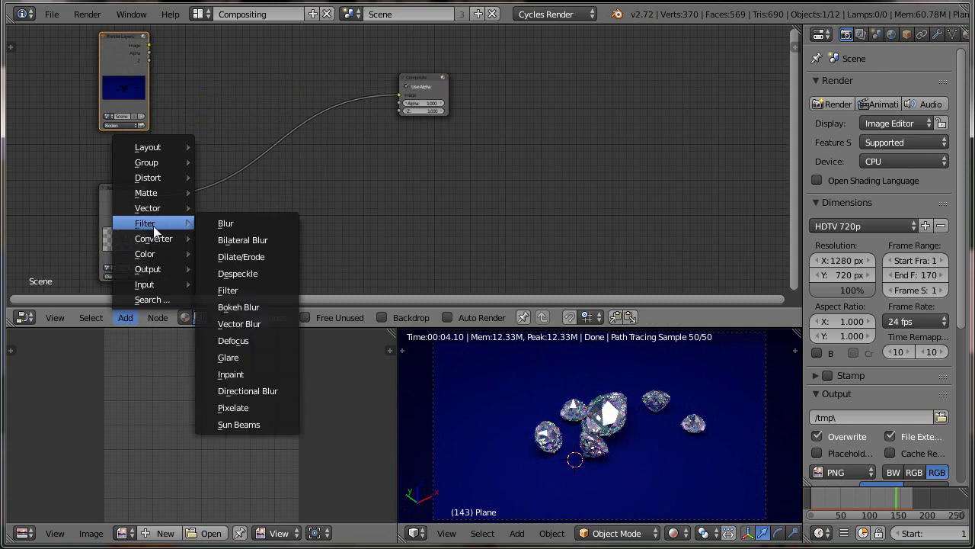
Step: Insert an Alpha Over node layering Diamant over Boden before the Composite output
{"action": "mouse_move", "coordinate": [145, 254]}
{"action": "left_click", "coordinate": [232, 273]}
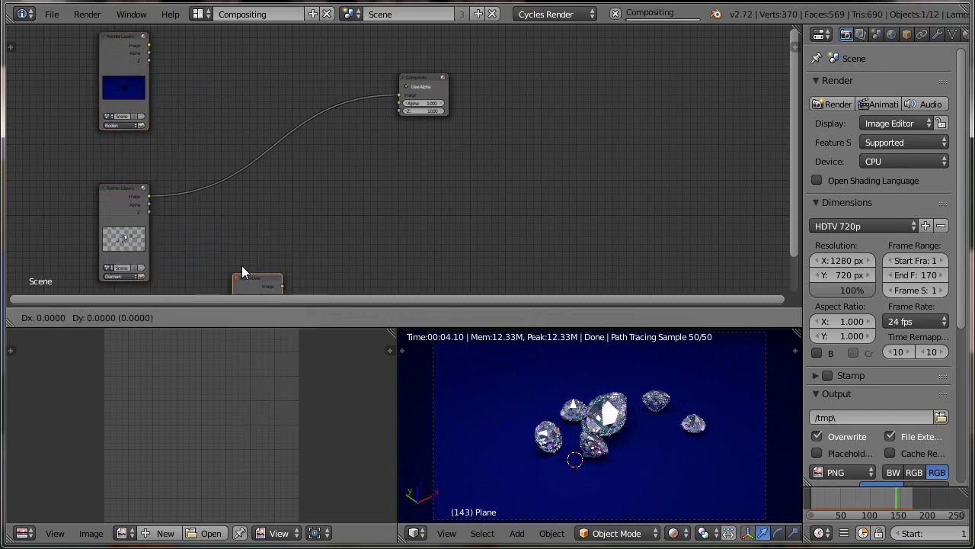
{"action": "left_click", "coordinate": [299, 111]}
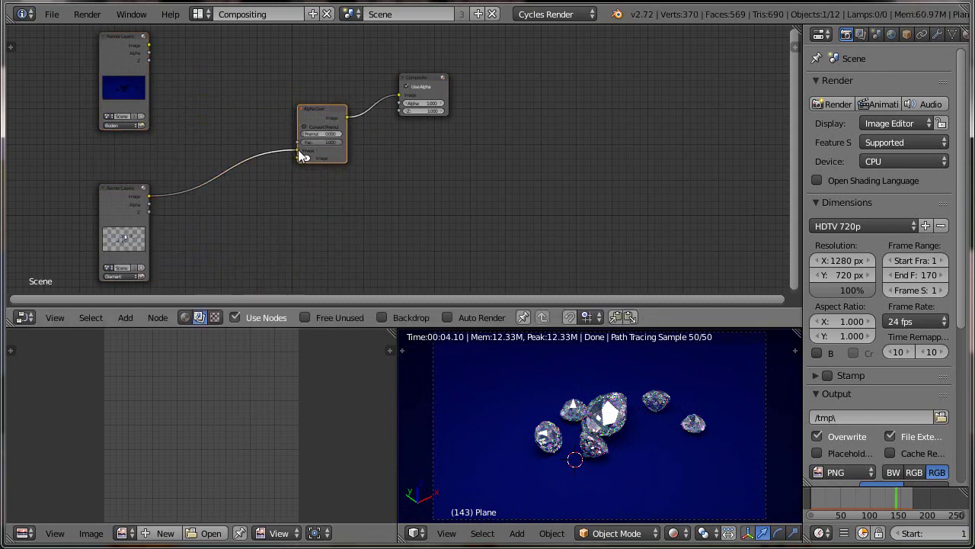
{"action": "left_click_drag", "start_coordinate": [298, 149], "coordinate": [298, 158]}
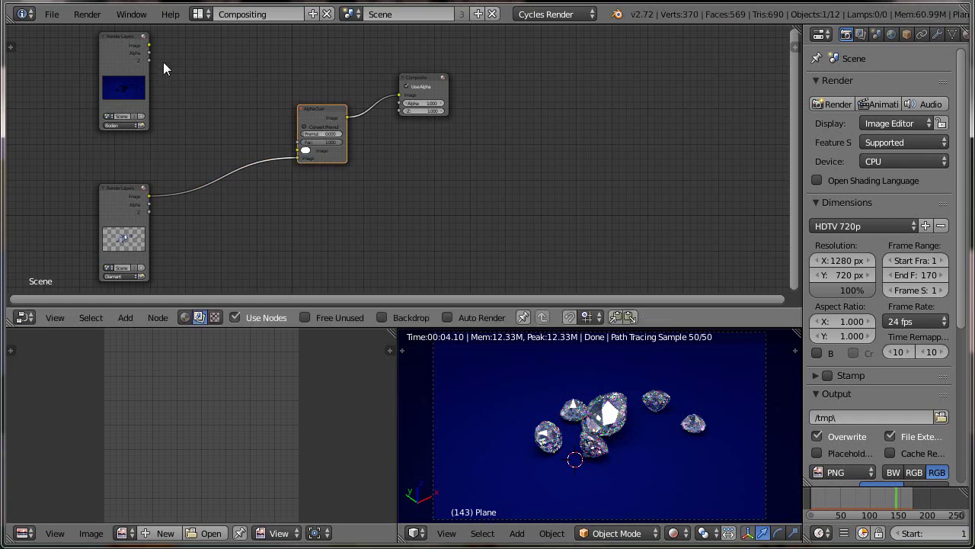
{"action": "left_click_drag", "start_coordinate": [149, 46], "coordinate": [299, 150]}
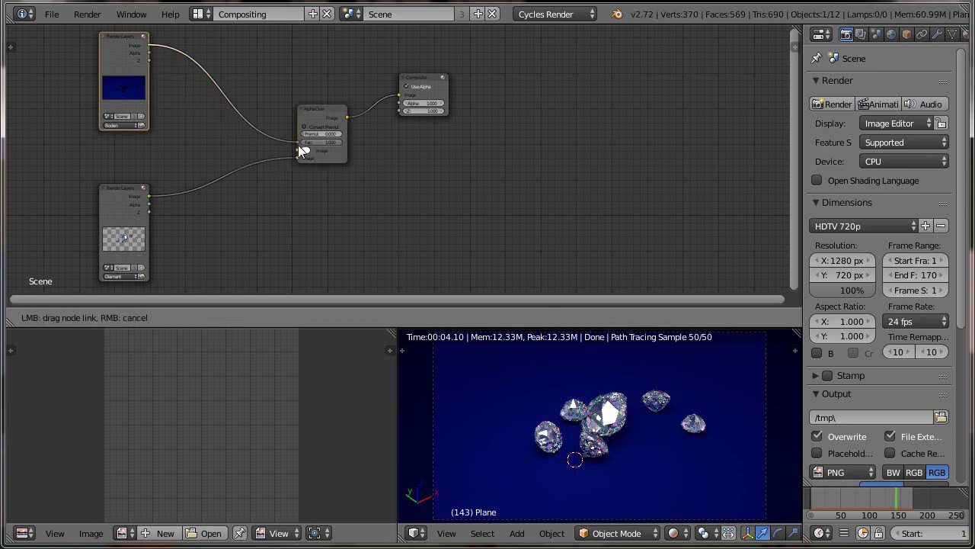
Step: Add a Viewer node fed by Alpha Over and rearrange the nodes neatly
{"action": "left_click", "coordinate": [325, 111]}
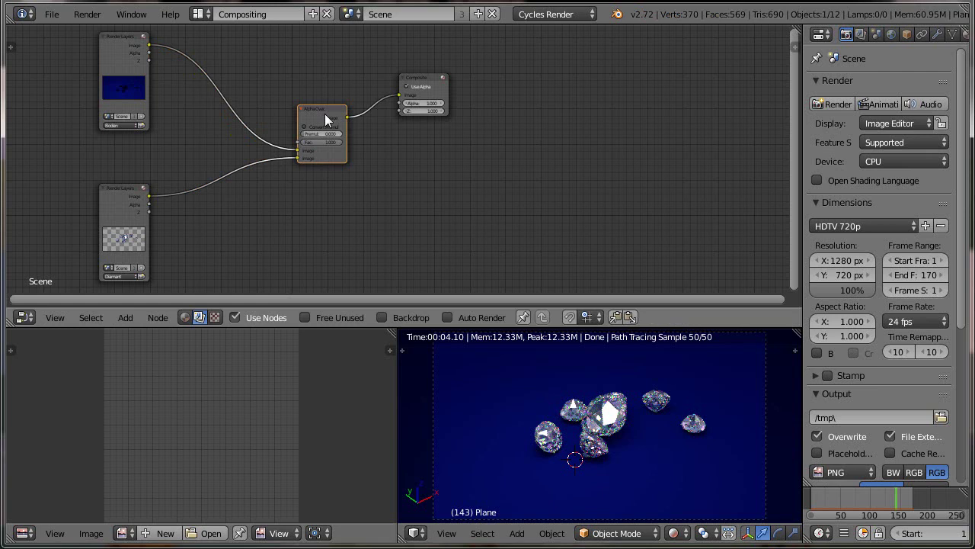
{"action": "left_click", "coordinate": [325, 113], "text": "ctrl+shift"}
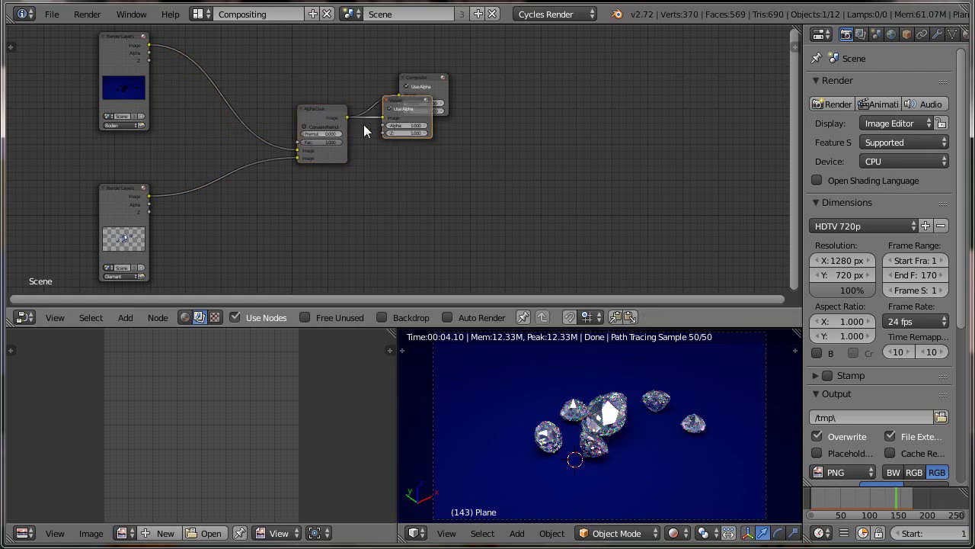
{"action": "left_click_drag", "start_coordinate": [413, 109], "coordinate": [602, 191]}
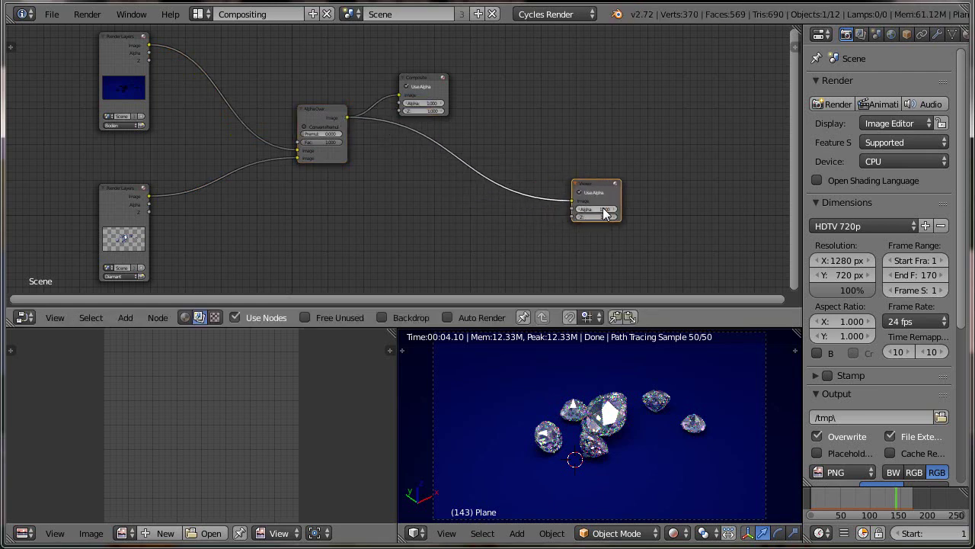
{"action": "mouse_move", "coordinate": [432, 86]}
{"action": "left_mouse_down"}
{"action": "mouse_move", "coordinate": [553, 112]}
{"action": "mouse_move", "coordinate": [554, 125]}
{"action": "left_mouse_up"}
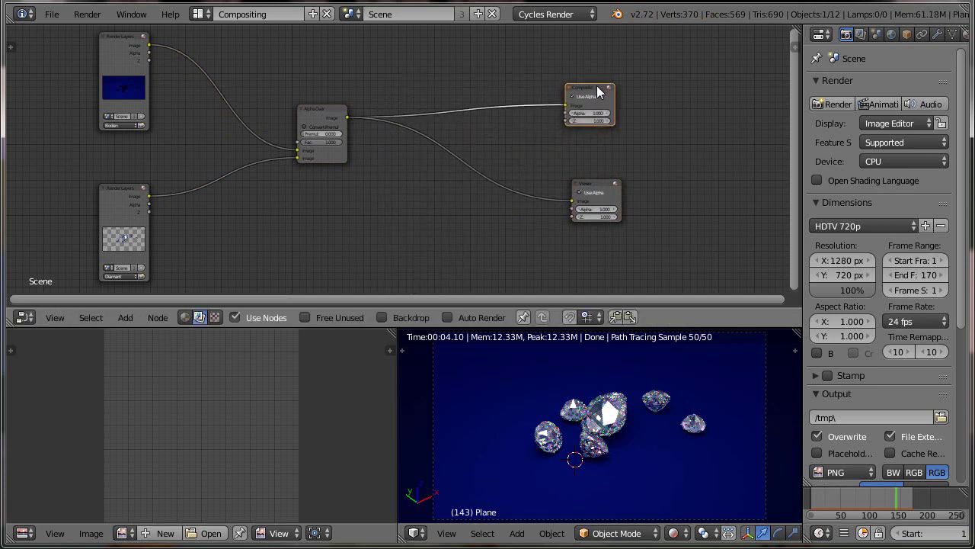
{"action": "left_click_drag", "start_coordinate": [317, 112], "coordinate": [464, 102]}
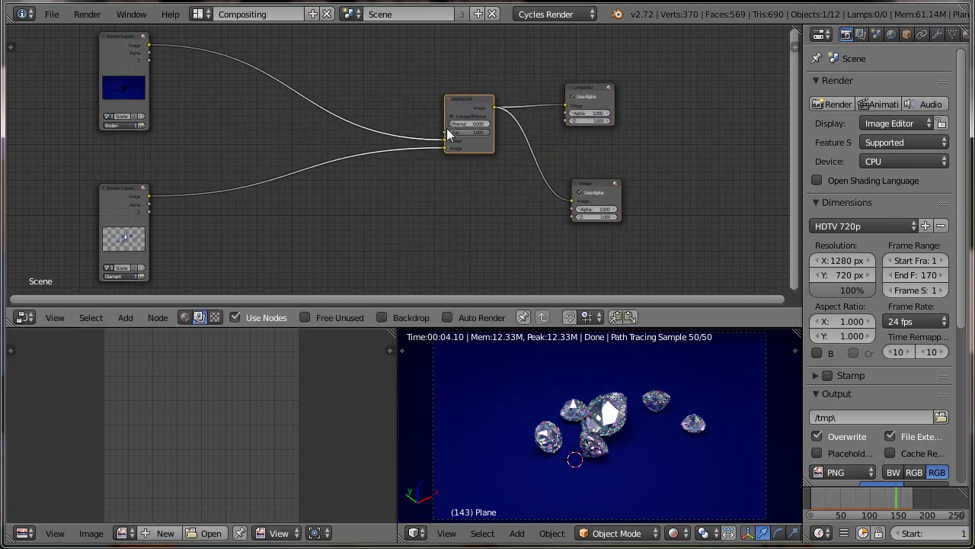
Step: Show the composited result as the backdrop and shrink it twice with Alt+V
{"action": "left_click", "coordinate": [380, 317]}
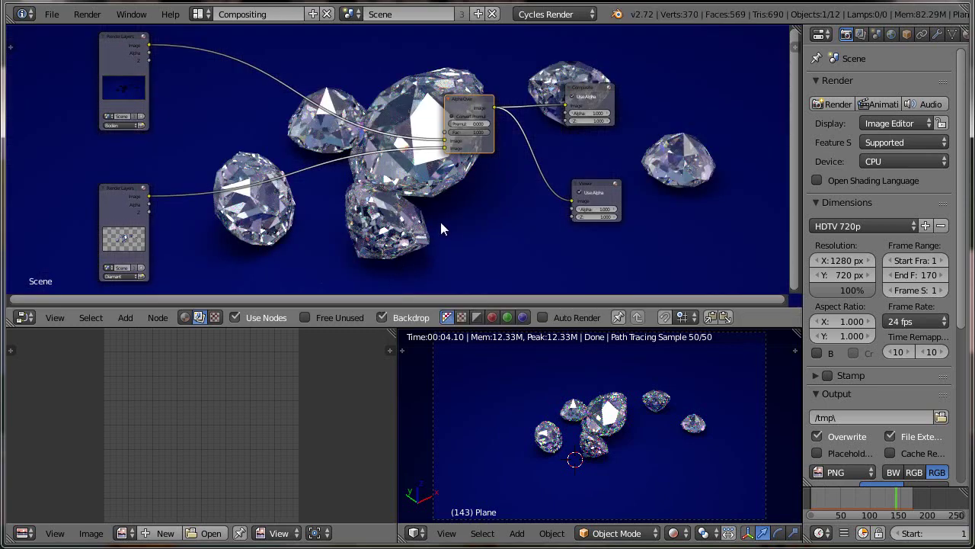
{"action": "scroll", "coordinate": [470, 259], "scroll_direction": "down", "scroll_amount": 2}
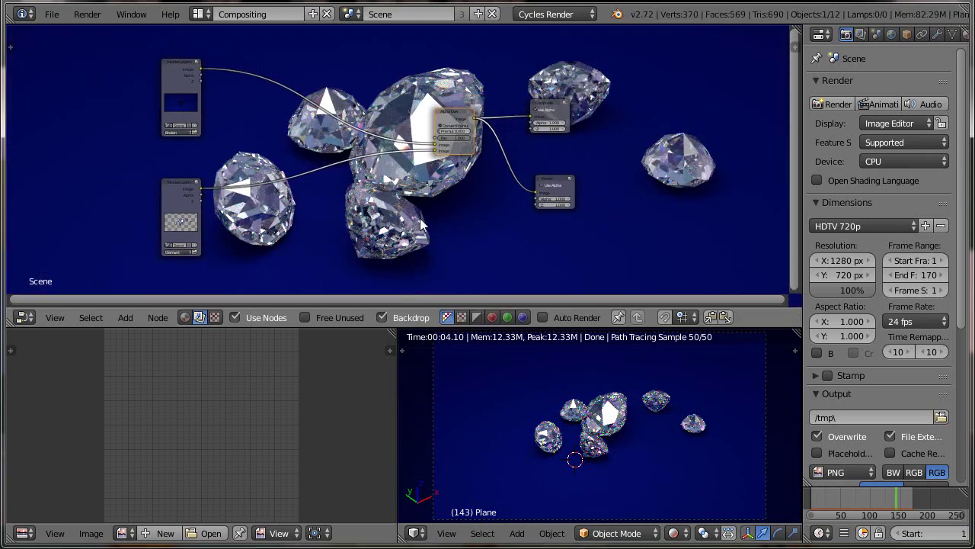
{"action": "scroll", "coordinate": [470, 259], "scroll_direction": "down", "scroll_amount": 1}
{"action": "key", "text": "alt+v"}
{"action": "key", "text": "alt+v"}
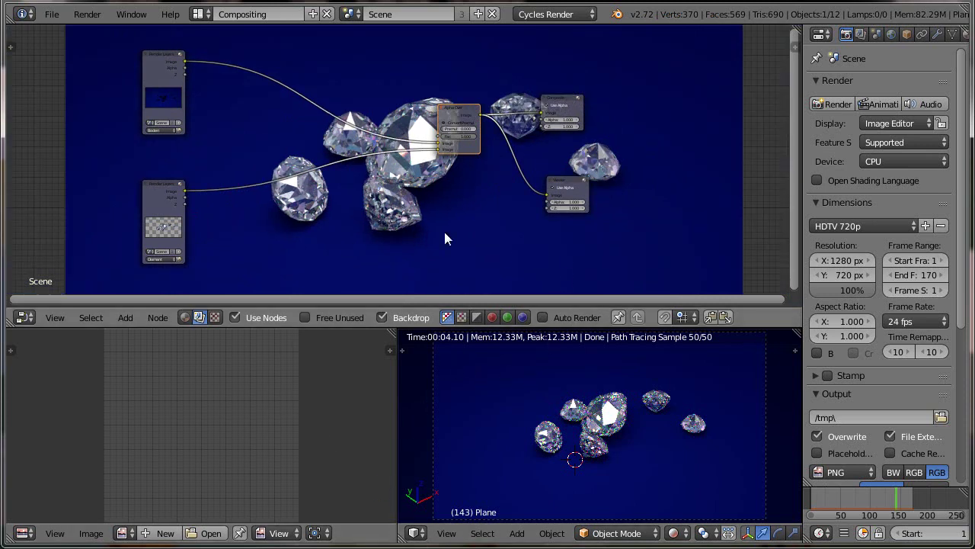
{"action": "key", "text": "v"}
Step: Select the Diamant Render Layers node and bring up the Add menu
{"action": "scroll", "coordinate": [436, 236], "scroll_direction": "up", "scroll_amount": 1}
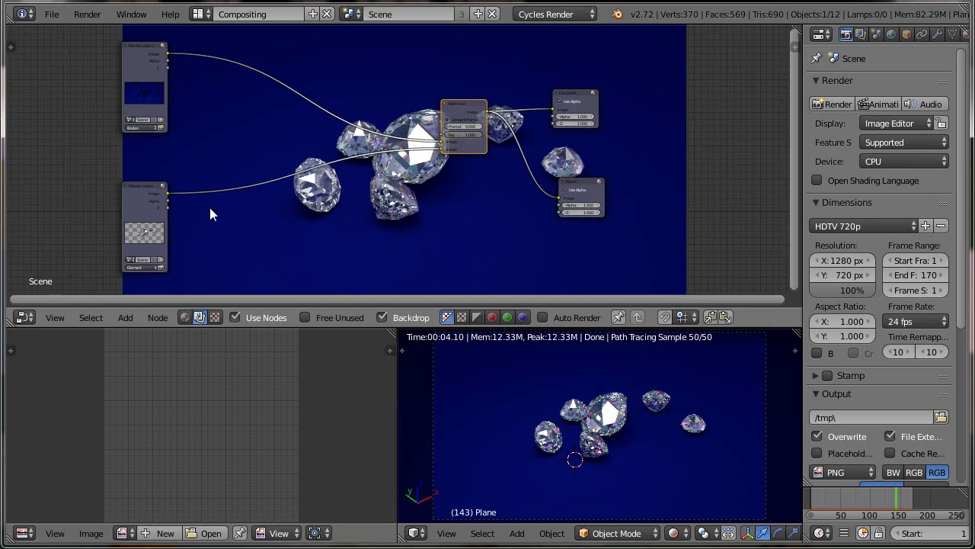
{"action": "left_click", "coordinate": [139, 191]}
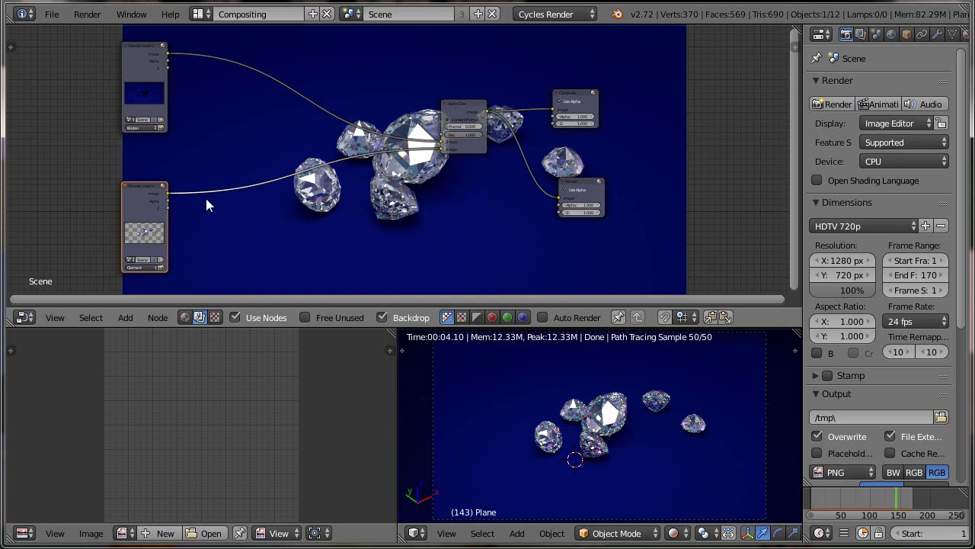
{"action": "left_click", "coordinate": [126, 317]}
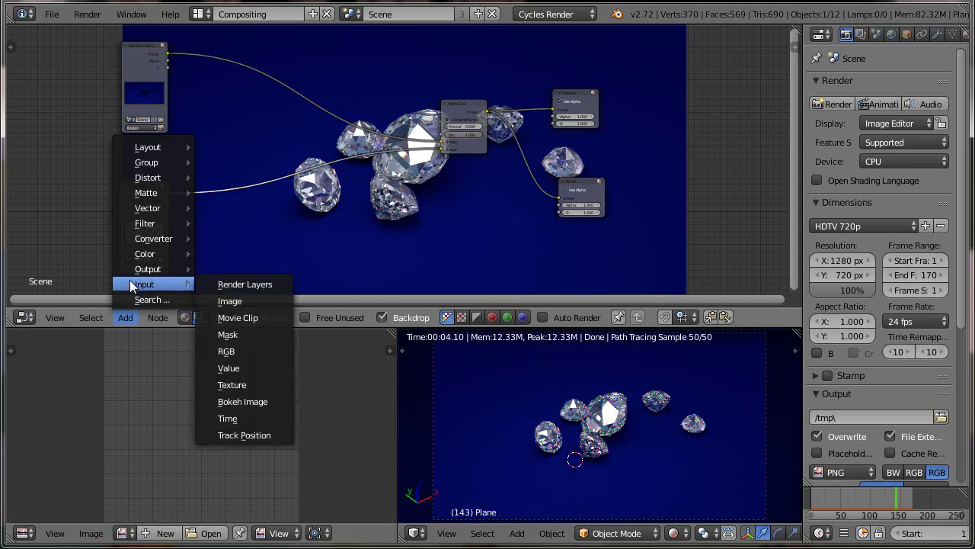
{"action": "mouse_move", "coordinate": [145, 223]}
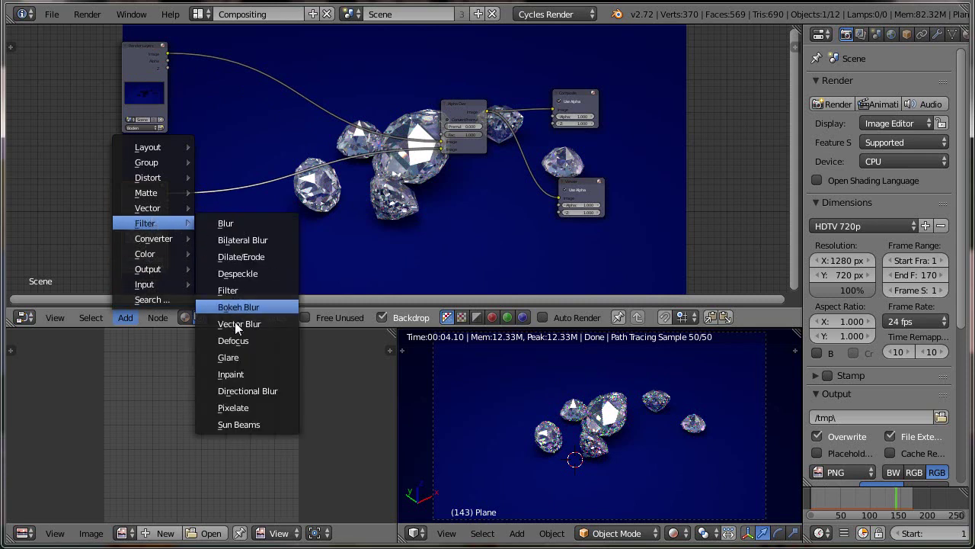
Step: Insert a Glare node into the Diamant render layer's image link
{"action": "left_click", "coordinate": [233, 357]}
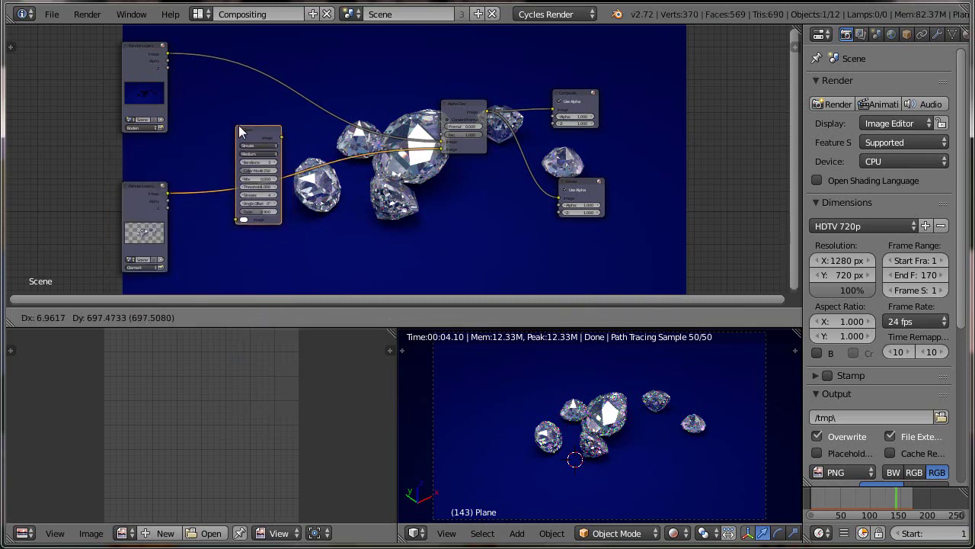
{"action": "left_click", "coordinate": [246, 128]}
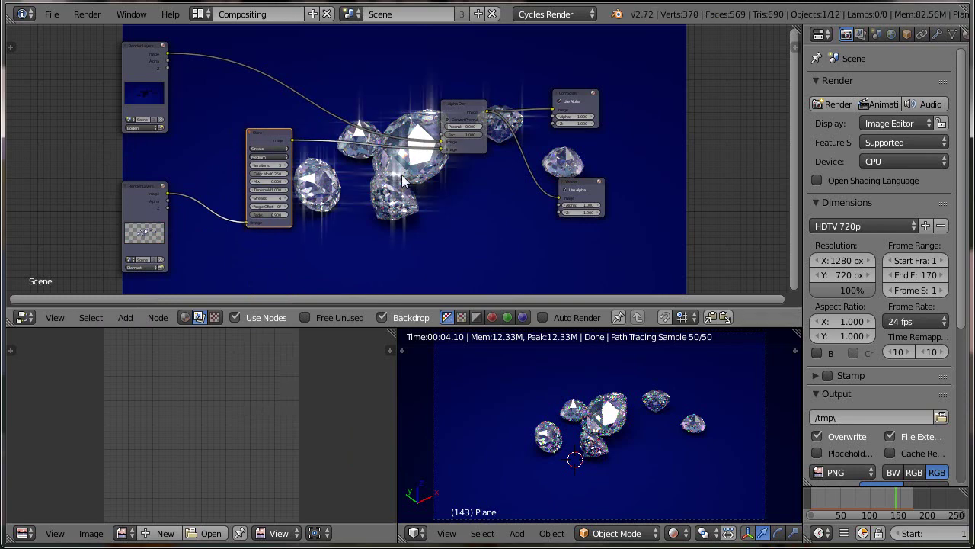
{"action": "middle_click_drag", "start_coordinate": [320, 265], "coordinate": [359, 219]}
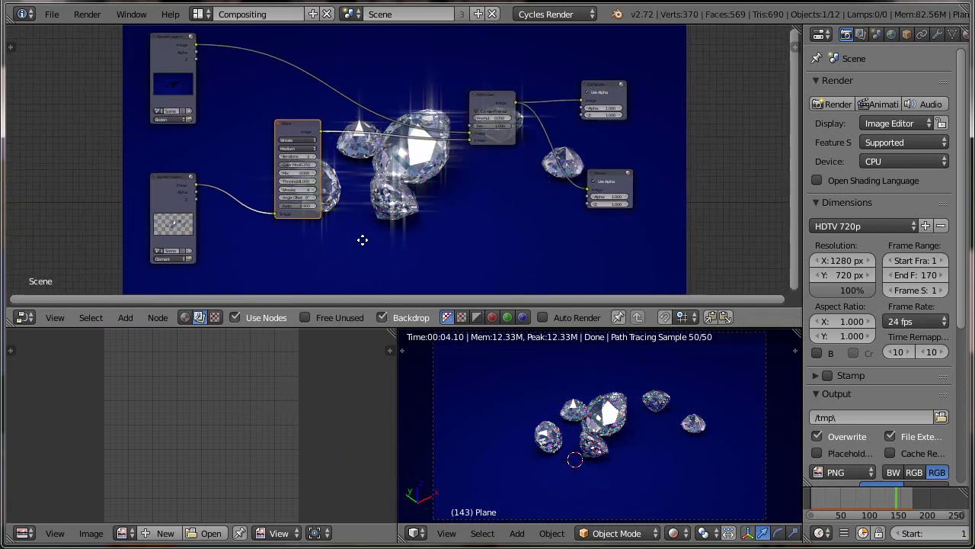
{"action": "scroll", "coordinate": [359, 213], "scroll_direction": "up", "scroll_amount": 2}
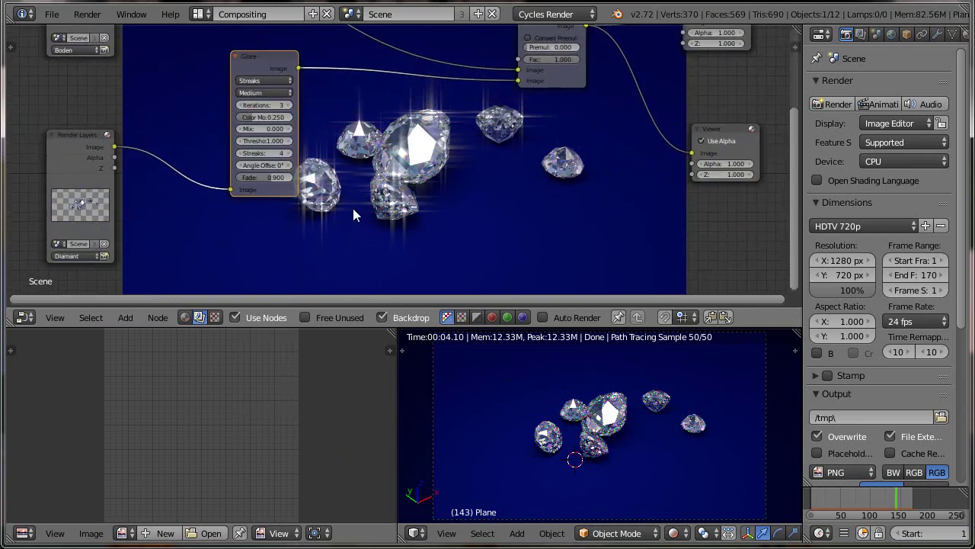
Step: Give the Glare node 5 streaks, threshold 1.2 and fade 0.870
{"action": "left_click", "coordinate": [240, 154]}
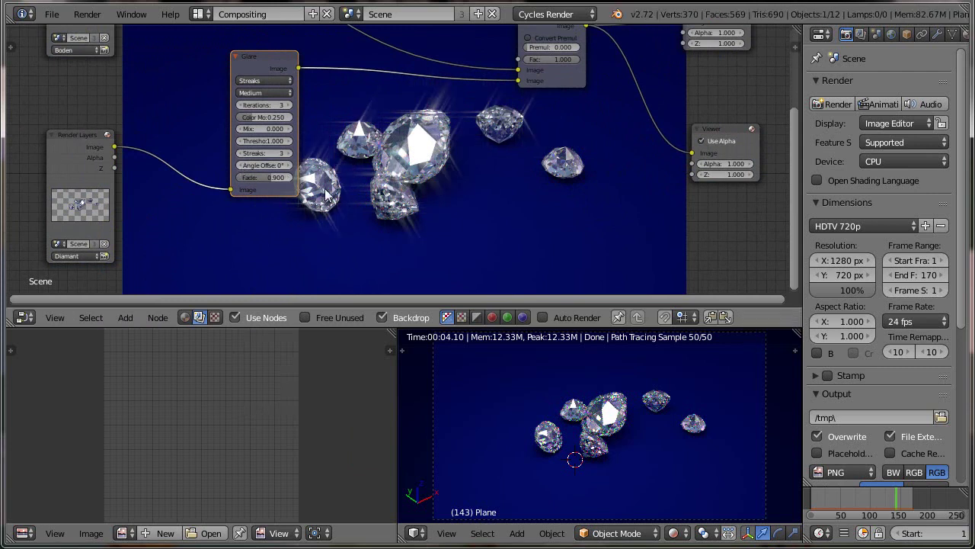
{"action": "left_click", "coordinate": [289, 154]}
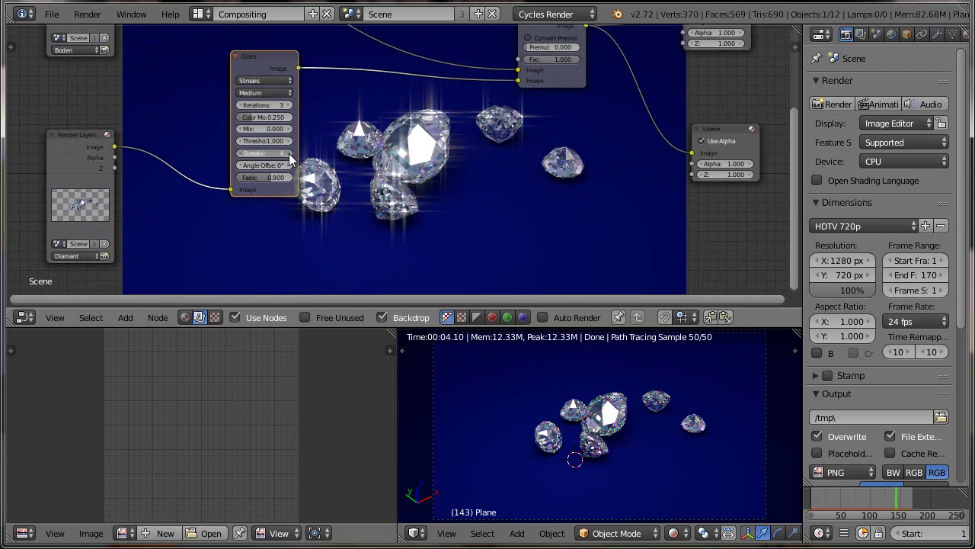
{"action": "left_click", "coordinate": [289, 153]}
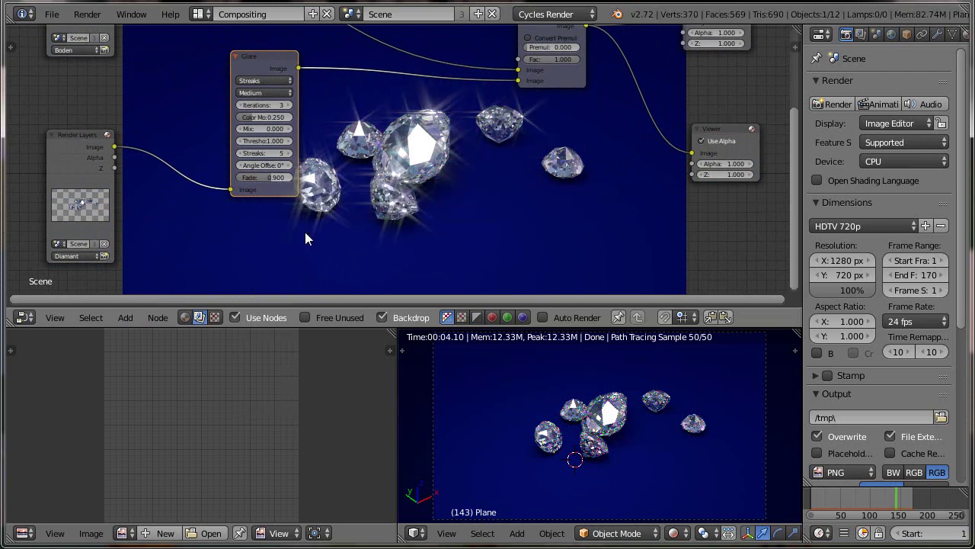
{"action": "middle_click_drag", "start_coordinate": [277, 234], "coordinate": [278, 226]}
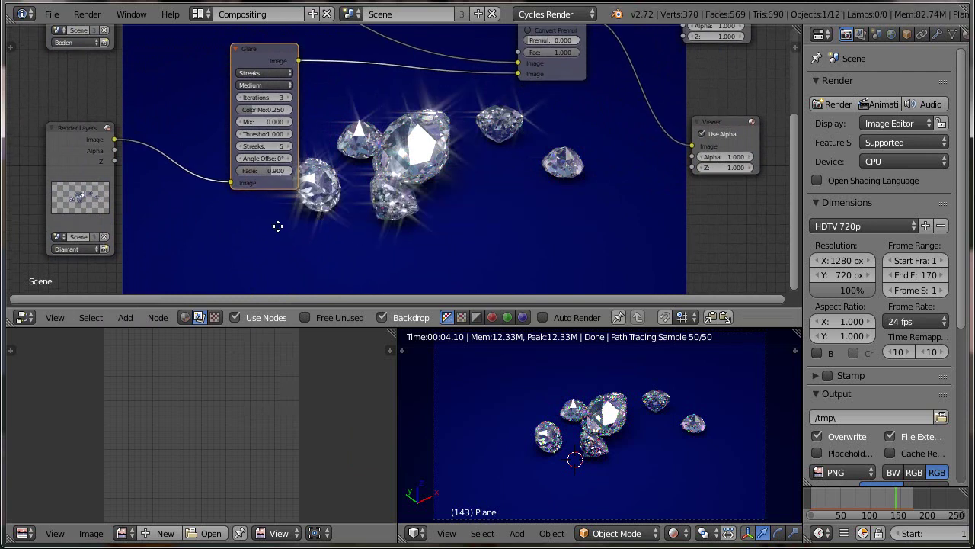
{"action": "double_click", "coordinate": [262, 135]}
{"action": "type", "text": "1.2"}
{"action": "key", "text": "Return"}
{"action": "double_click", "coordinate": [265, 170]}
{"action": "key", "text": "BackSpace"}
{"action": "type", "text": "87"}
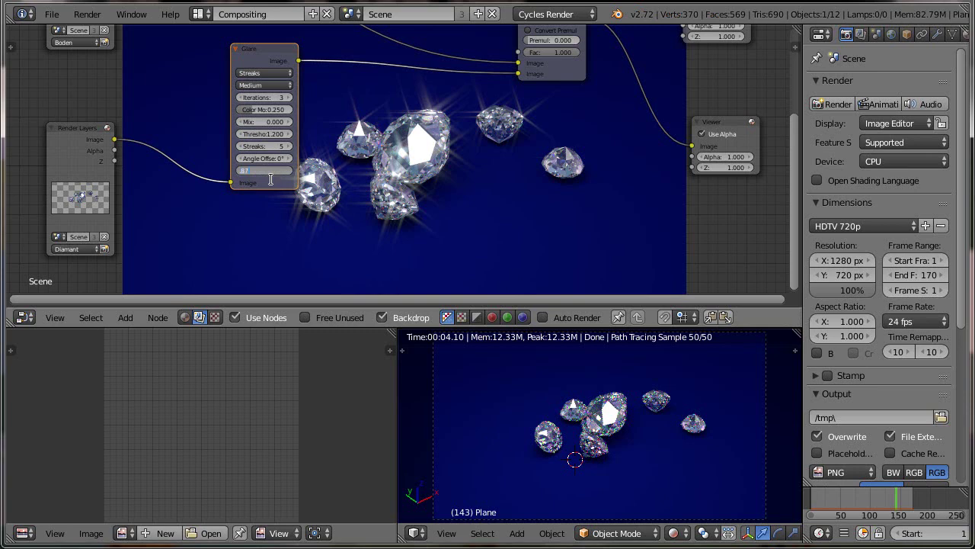
{"action": "key", "text": "Return"}
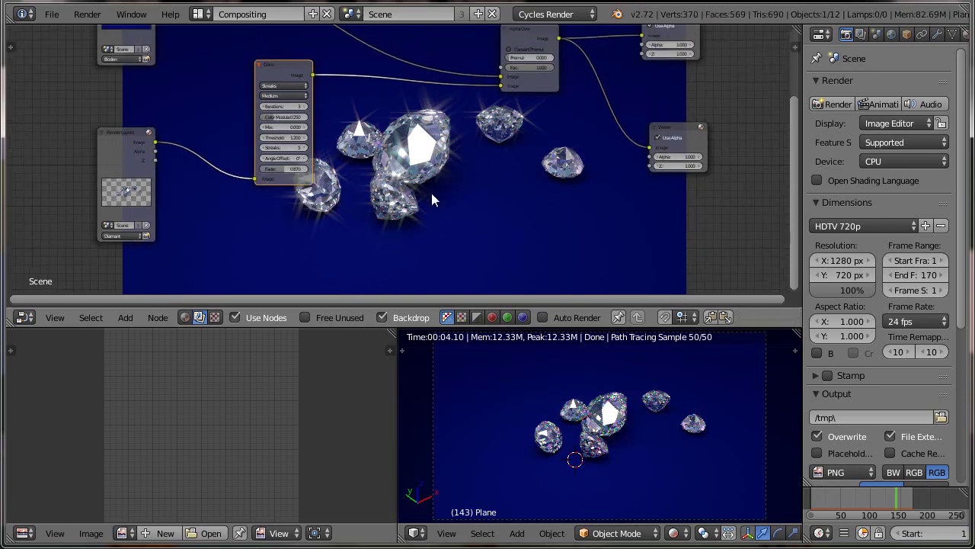
{"action": "scroll", "coordinate": [432, 193], "scroll_direction": "up", "scroll_amount": 2}
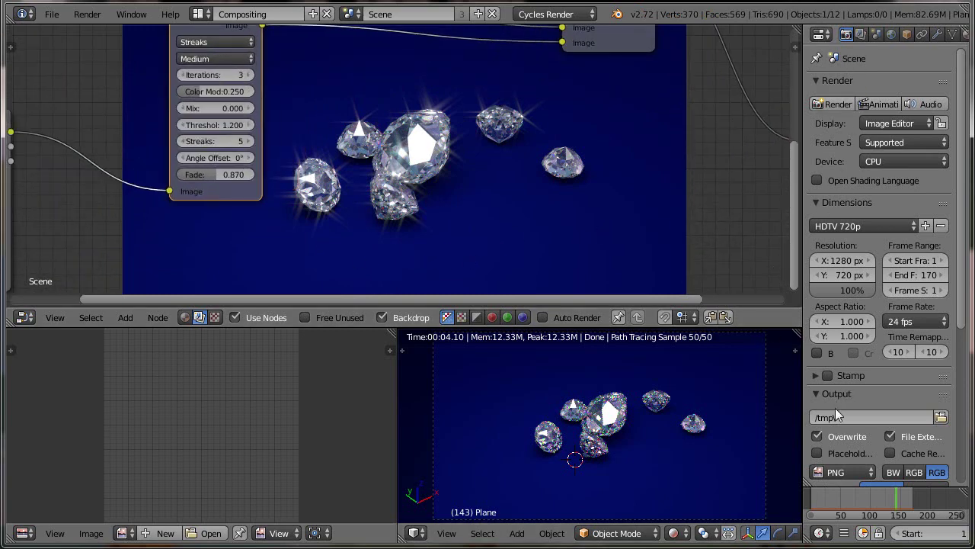
Step: Expand Light Paths in the Render properties and drag the Properties editor border wider
{"action": "scroll", "coordinate": [835, 408], "scroll_direction": "down", "scroll_amount": 5}
{"action": "scroll", "coordinate": [834, 408], "scroll_direction": "down", "scroll_amount": 2}
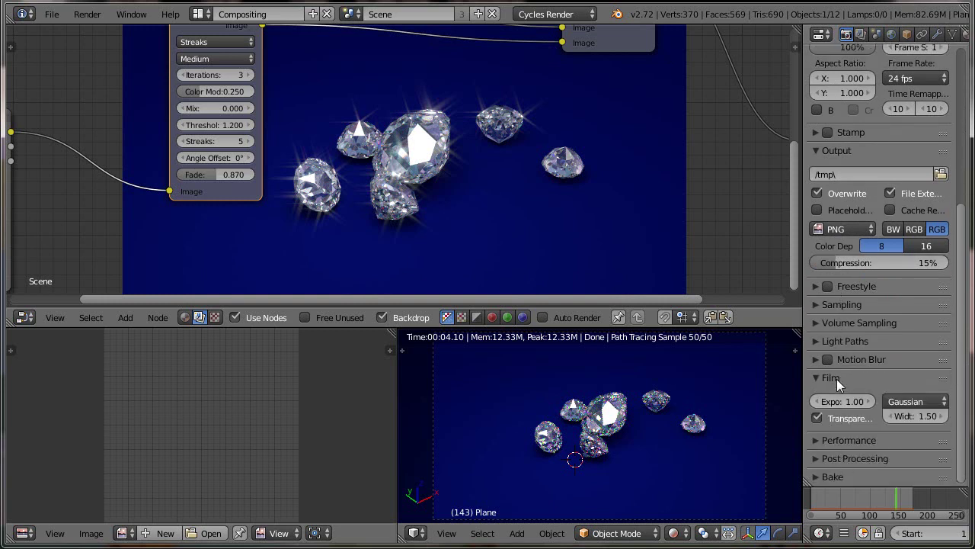
{"action": "left_click", "coordinate": [841, 341]}
{"action": "scroll", "coordinate": [857, 362], "scroll_direction": "down", "scroll_amount": 1}
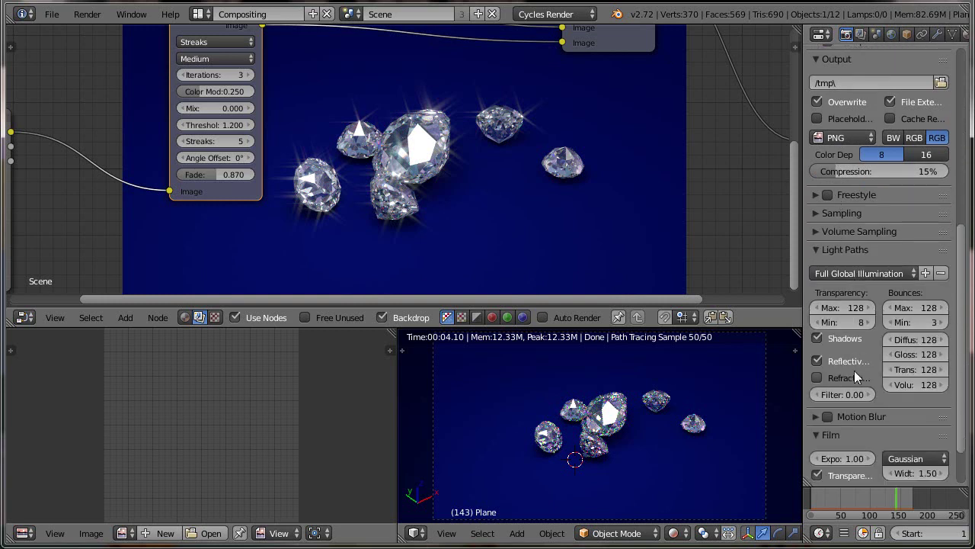
{"action": "scroll", "coordinate": [854, 371], "scroll_direction": "down", "scroll_amount": 4}
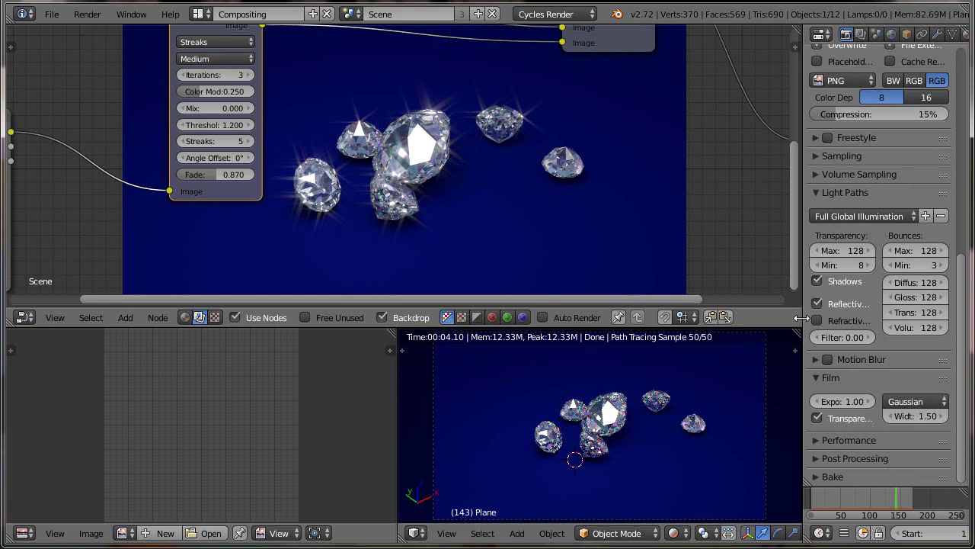
{"action": "left_click_drag", "start_coordinate": [801, 317], "coordinate": [751, 317]}
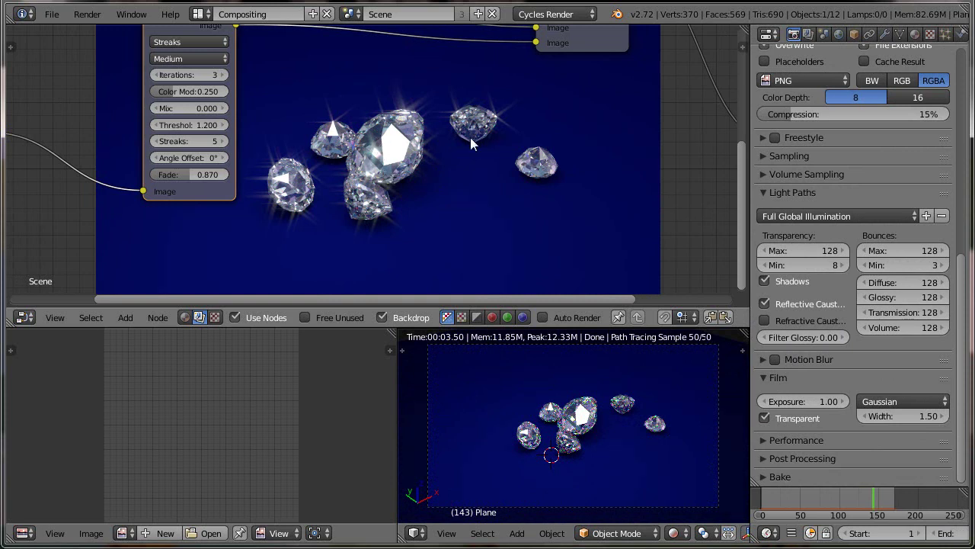
{"action": "scroll", "coordinate": [854, 161], "scroll_direction": "up", "scroll_amount": 3}
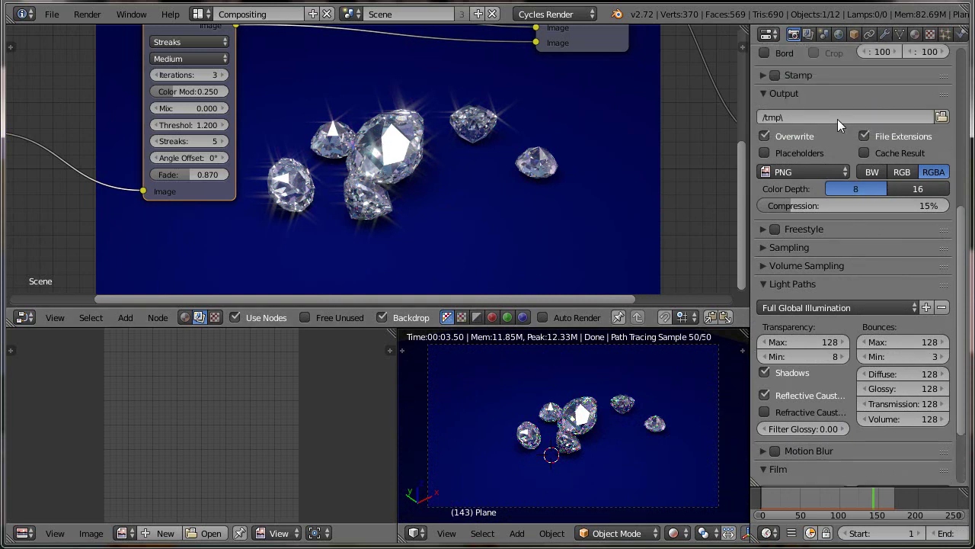
Step: Show the World settings with its Cosmos.jpg Mirror Ball environment texture
{"action": "left_click", "coordinate": [839, 35]}
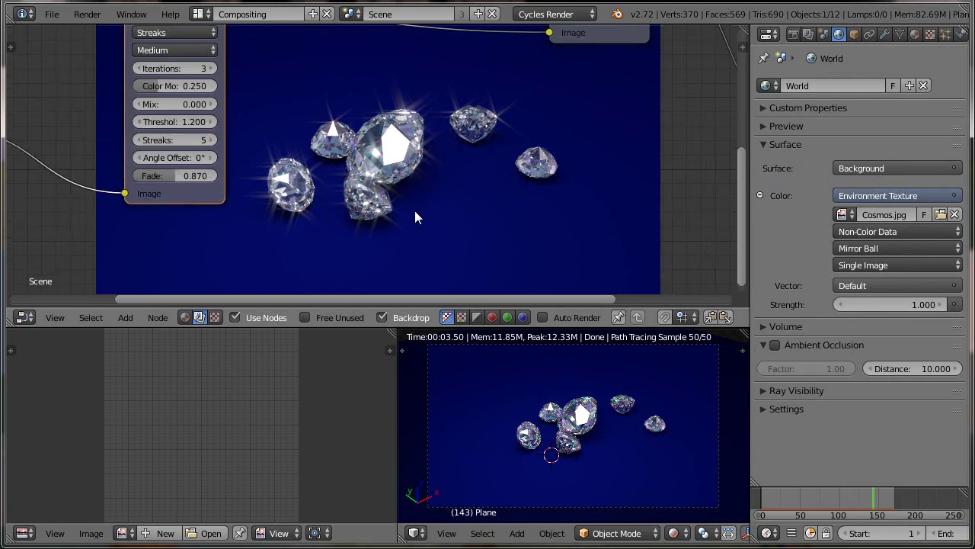
{"action": "scroll", "coordinate": [414, 211], "scroll_direction": "down", "scroll_amount": 2}
{"action": "scroll", "coordinate": [415, 211], "scroll_direction": "down", "scroll_amount": 1}
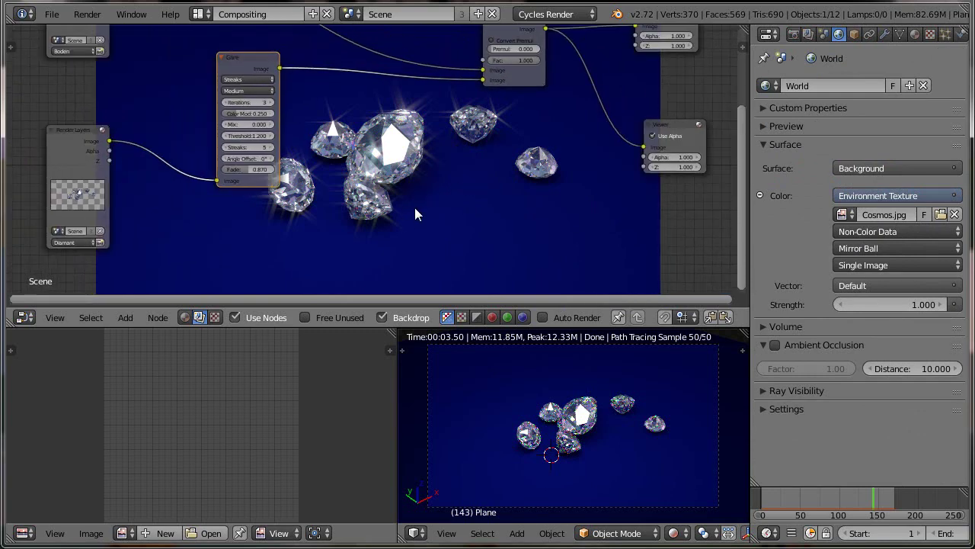
{"action": "scroll", "coordinate": [415, 210], "scroll_direction": "down", "scroll_amount": 1}
{"action": "scroll", "coordinate": [415, 210], "scroll_direction": "down", "scroll_amount": 1}
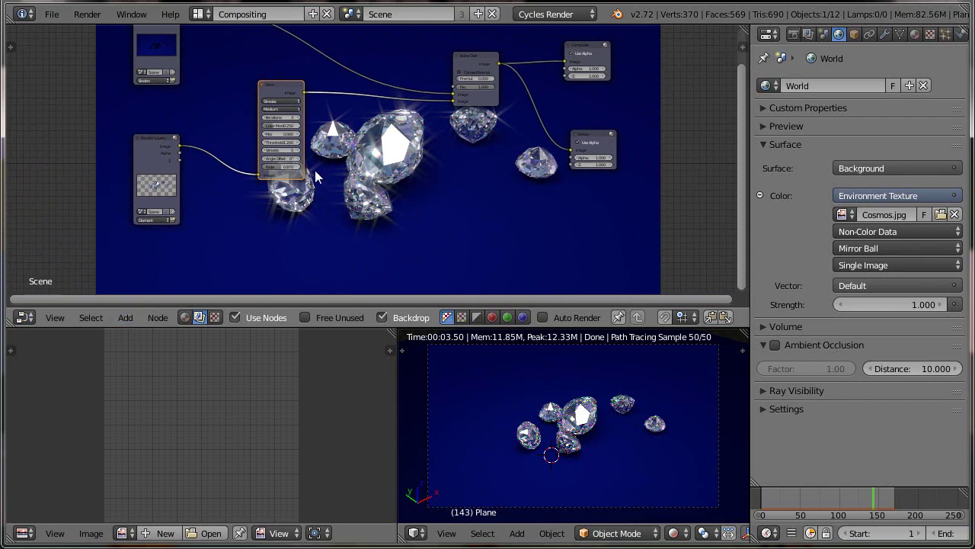
{"action": "scroll", "coordinate": [315, 170], "scroll_direction": "down", "scroll_amount": 1}
Step: Add a Blur node from the Filter category for the Boden layer
{"action": "left_click", "coordinate": [125, 316]}
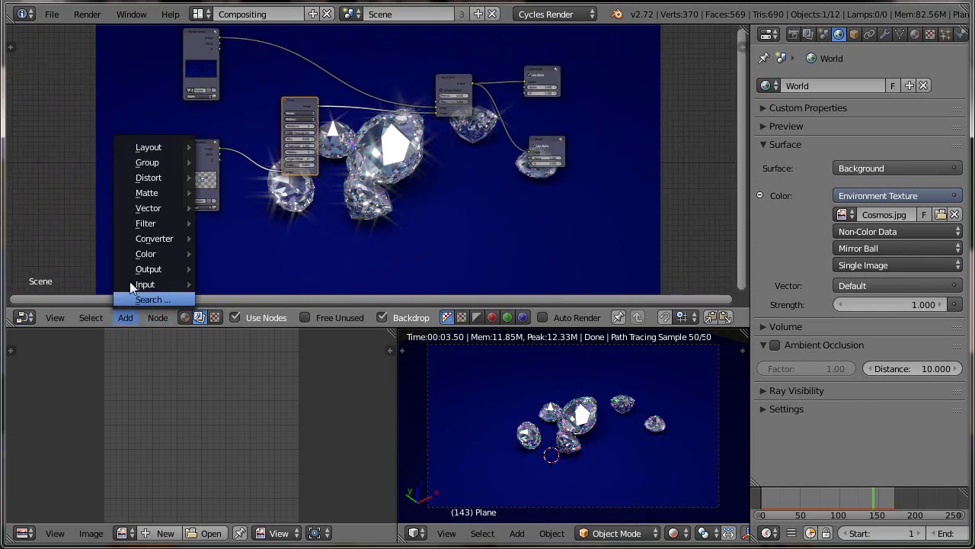
{"action": "mouse_move", "coordinate": [146, 224]}
{"action": "left_click", "coordinate": [226, 224]}
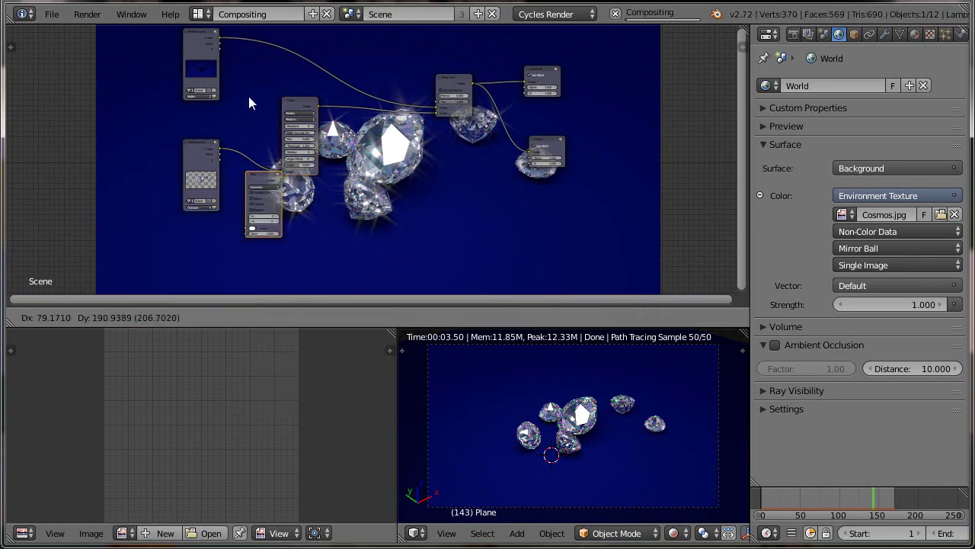
{"action": "left_click", "coordinate": [248, 96]}
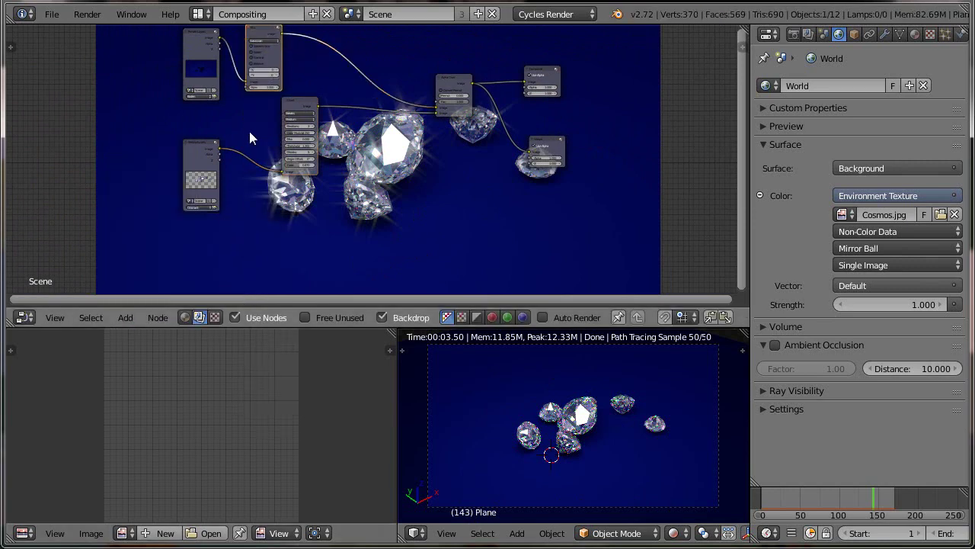
{"action": "middle_click_drag", "start_coordinate": [308, 177], "coordinate": [403, 261]}
{"action": "scroll", "coordinate": [402, 259], "scroll_direction": "up", "scroll_amount": 3}
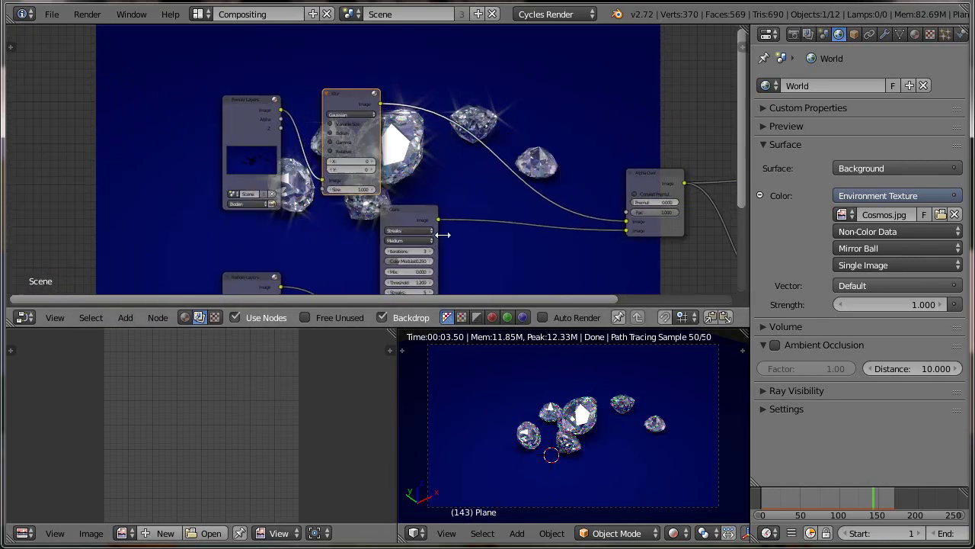
{"action": "scroll", "coordinate": [443, 223], "scroll_direction": "up", "scroll_amount": 3}
Step: Make the blur Fast Gaussian with relative size 0.25 on X and Y
{"action": "left_click", "coordinate": [331, 77]}
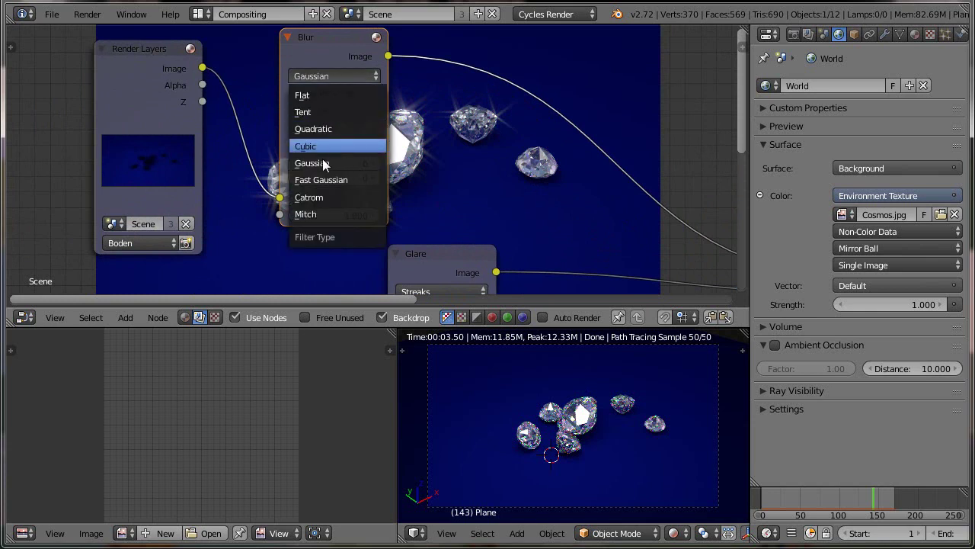
{"action": "left_click", "coordinate": [322, 180]}
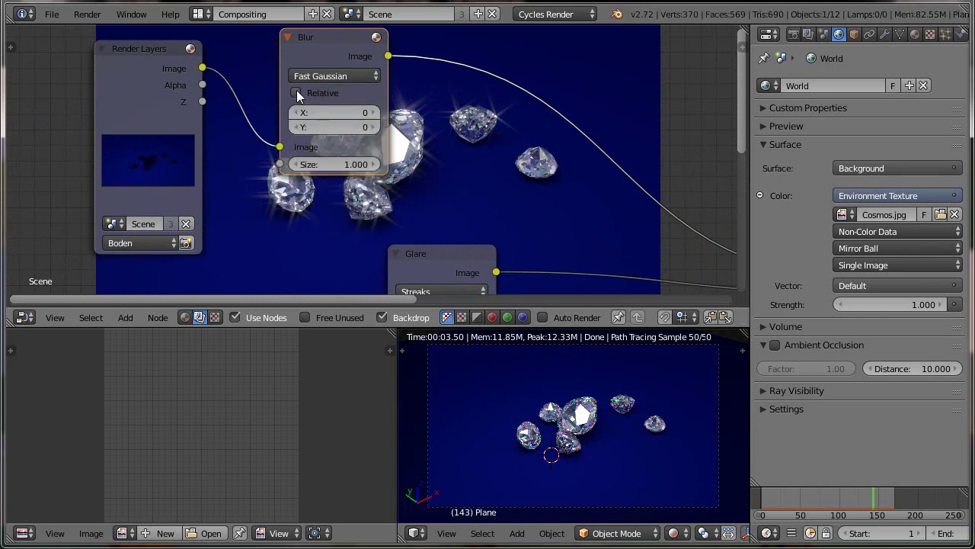
{"action": "left_click", "coordinate": [296, 90]}
{"action": "left_click", "coordinate": [332, 149]}
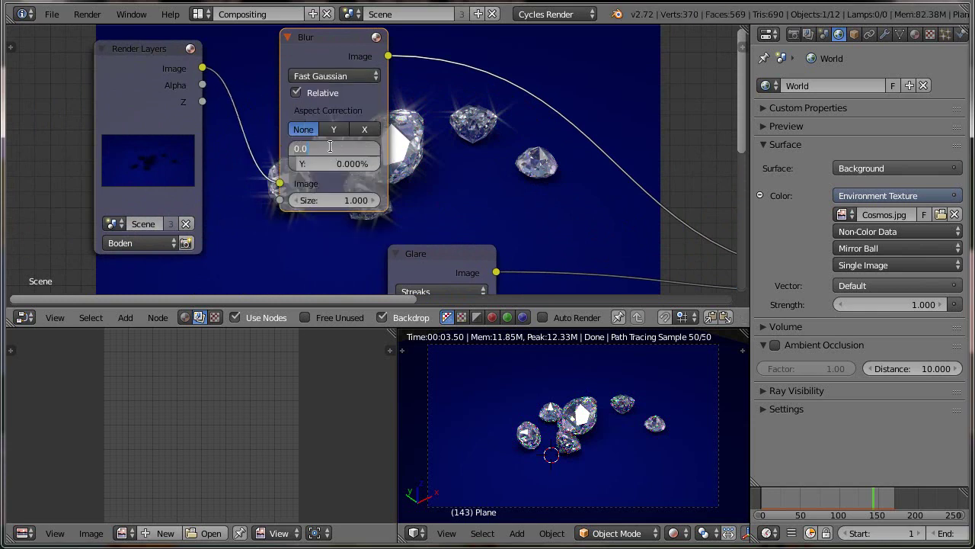
{"action": "type", "text": "0.25"}
{"action": "key", "text": "Tab"}
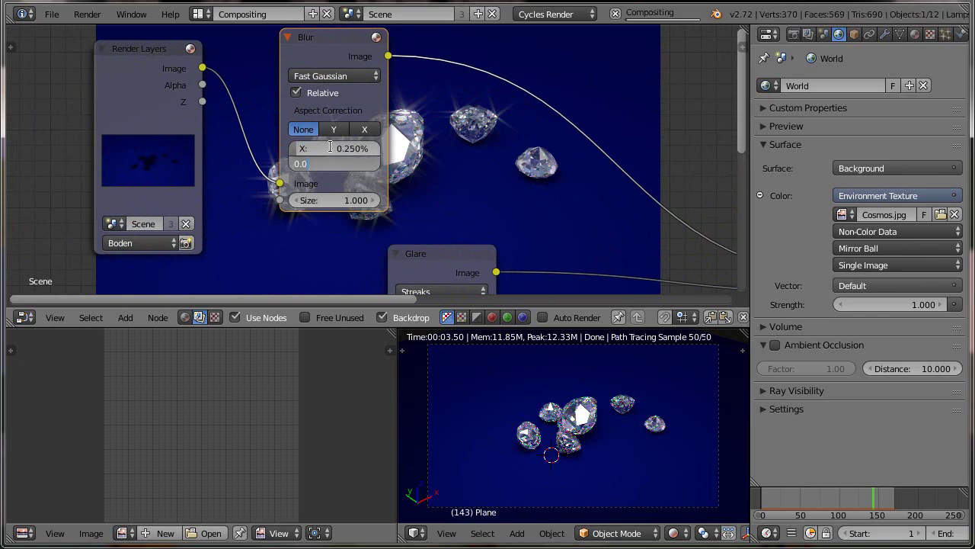
{"action": "type", "text": ".25"}
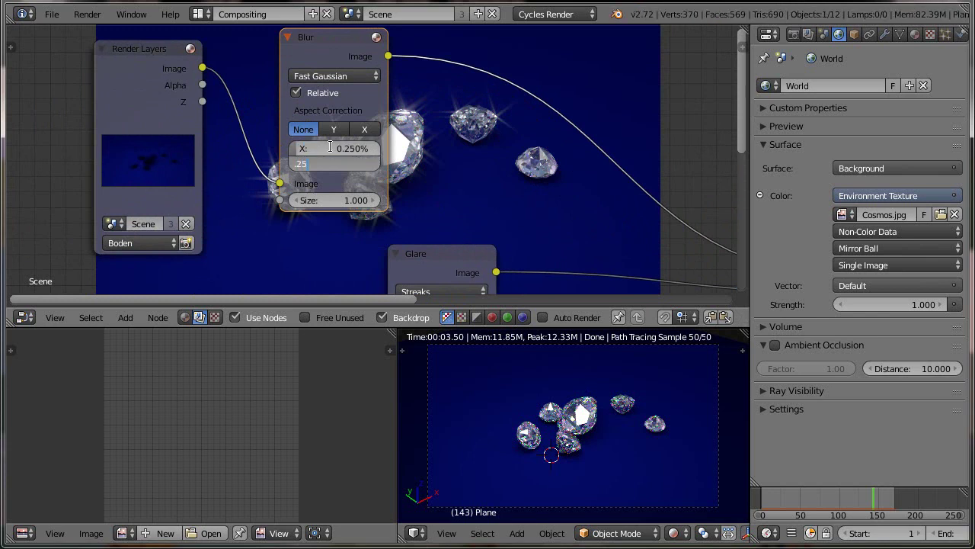
{"action": "key", "text": "Return"}
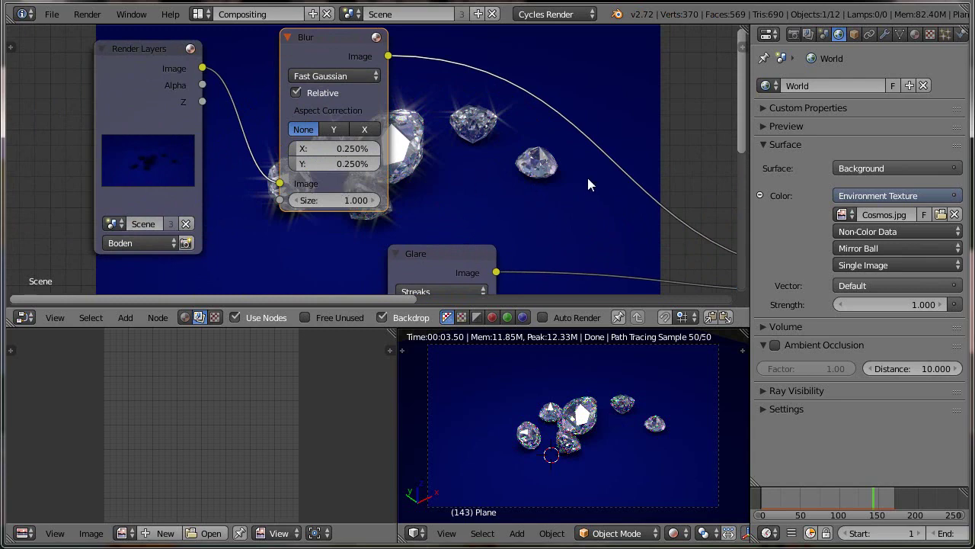
{"action": "scroll", "coordinate": [586, 185], "scroll_direction": "down", "scroll_amount": 2}
{"action": "scroll", "coordinate": [584, 189], "scroll_direction": "down", "scroll_amount": 1}
{"action": "scroll", "coordinate": [579, 196], "scroll_direction": "down", "scroll_amount": 1}
{"action": "scroll", "coordinate": [549, 221], "scroll_direction": "down", "scroll_amount": 1}
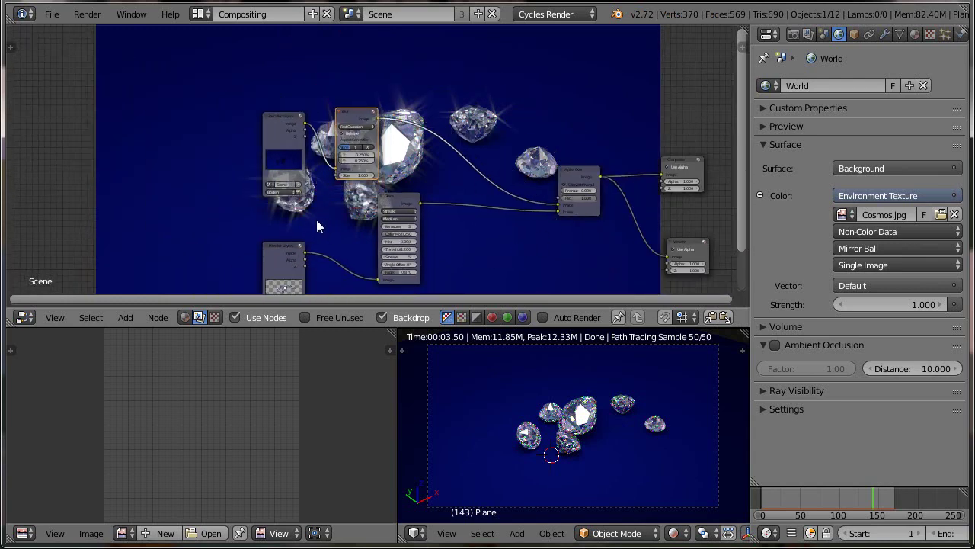
Step: Zoom out and pan across the whole compositing node tree
{"action": "scroll", "coordinate": [490, 242], "scroll_direction": "down", "scroll_amount": 1}
{"action": "scroll", "coordinate": [490, 243], "scroll_direction": "down", "scroll_amount": 1}
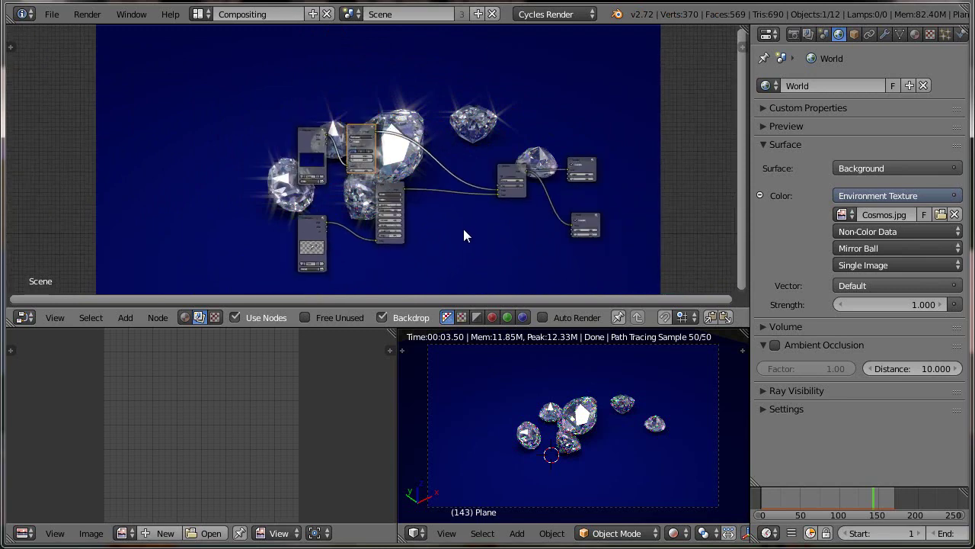
{"action": "middle_click_drag", "start_coordinate": [463, 229], "coordinate": [320, 219]}
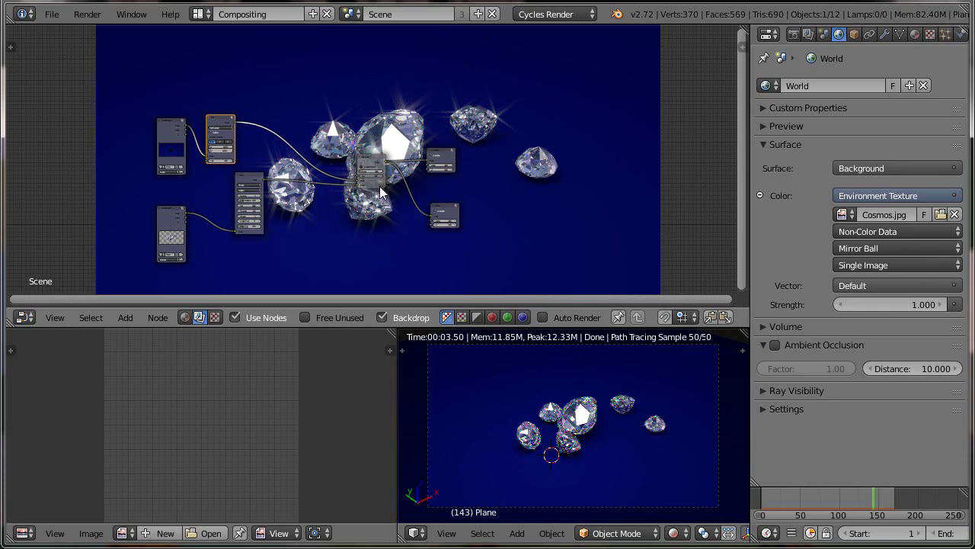
{"action": "scroll", "coordinate": [522, 234], "scroll_direction": "down", "scroll_amount": 1}
{"action": "scroll", "coordinate": [522, 240], "scroll_direction": "down", "scroll_amount": 1}
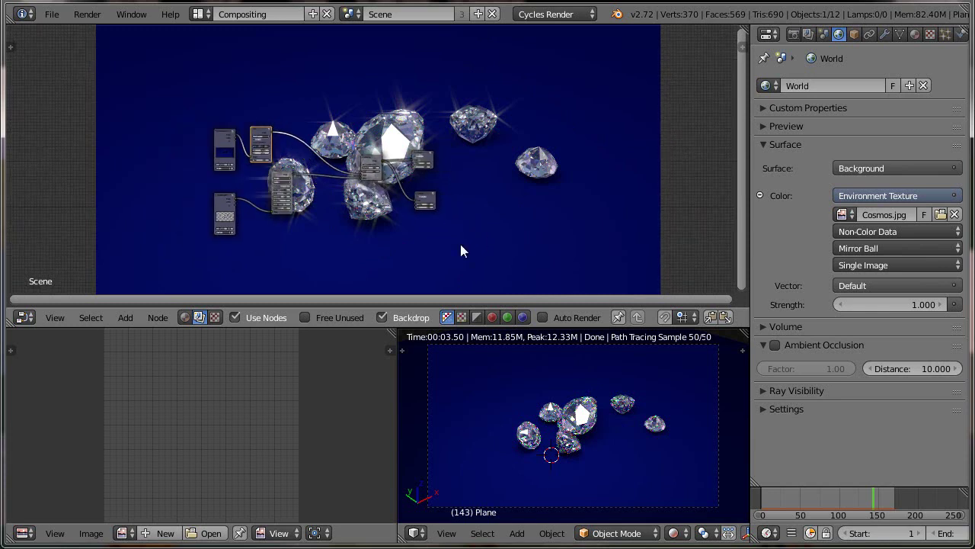
{"action": "middle_click_drag", "start_coordinate": [462, 251], "coordinate": [341, 269]}
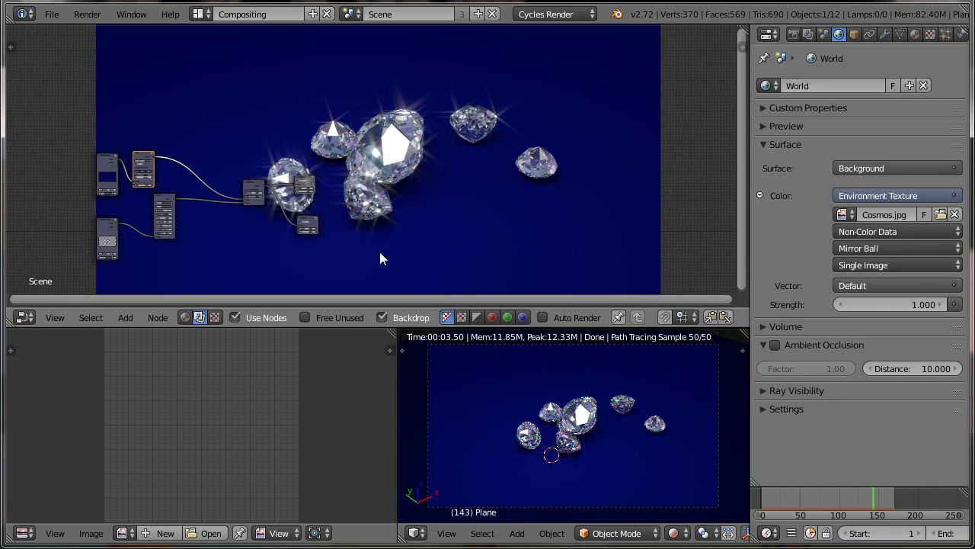
Step: Select the Cone diamond object in the 3D viewport
{"action": "scroll", "coordinate": [383, 249], "scroll_direction": "up", "scroll_amount": 1}
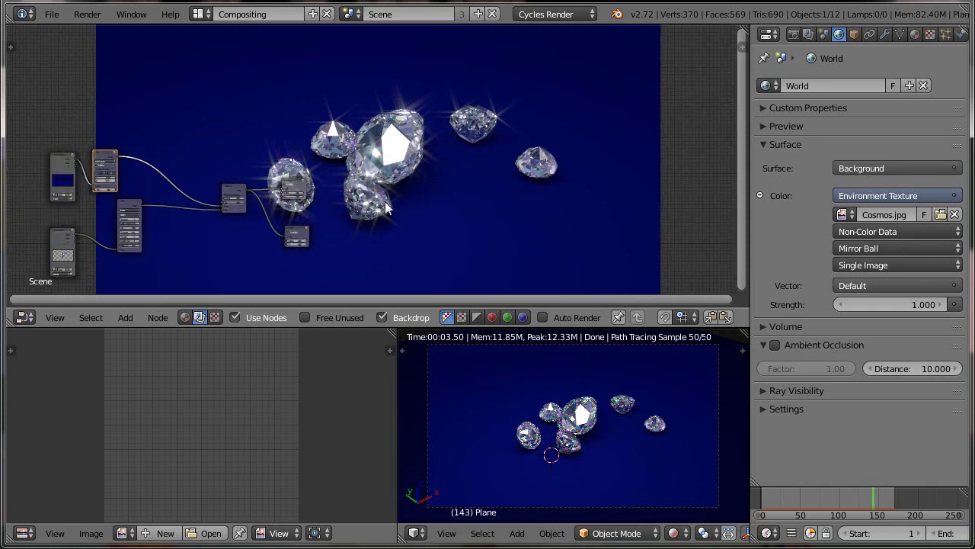
{"action": "scroll", "coordinate": [386, 156], "scroll_direction": "up", "scroll_amount": 1}
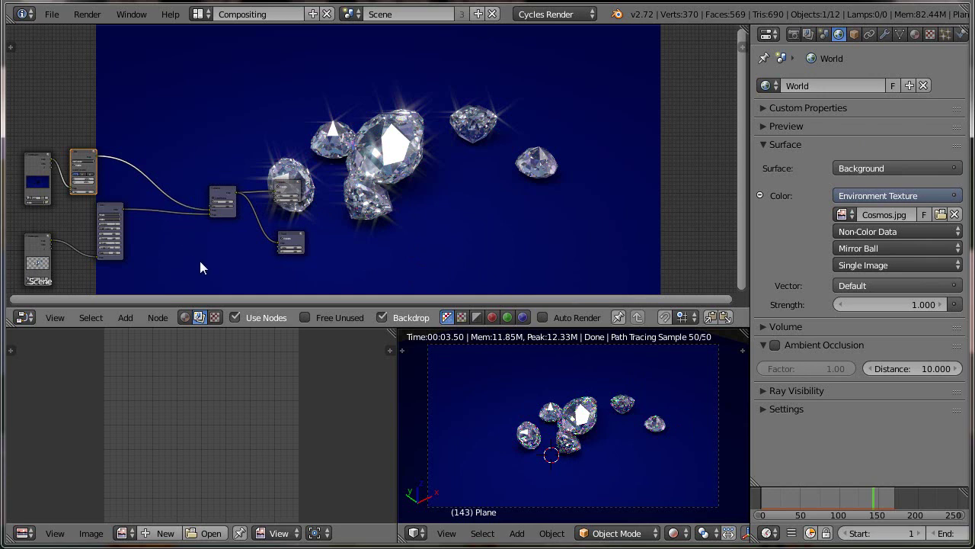
{"action": "right_click", "coordinate": [577, 413]}
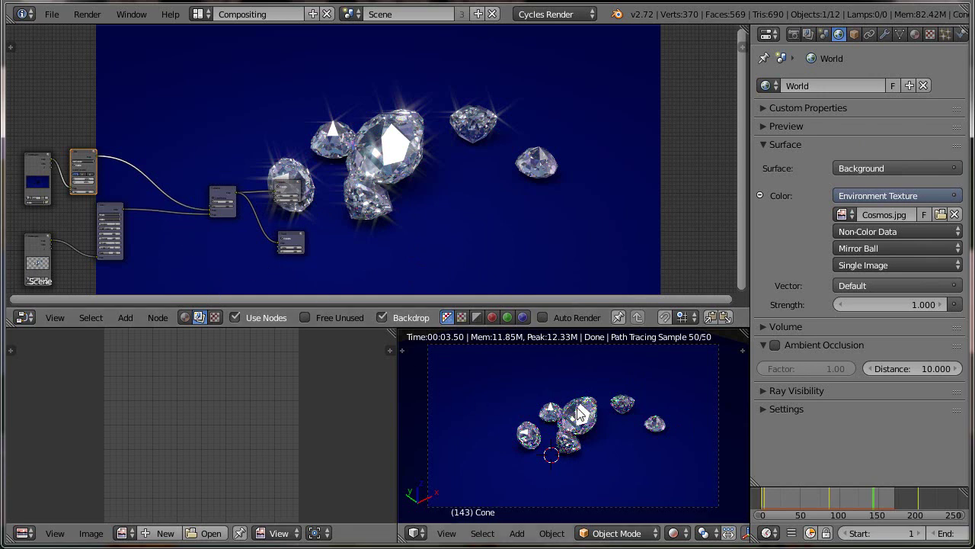
Step: Switch to the Shader node tree and frame the Diamond material's nodes
{"action": "left_click", "coordinate": [184, 317]}
{"action": "mouse_move", "coordinate": [189, 262]}
{"action": "middle_mouse_down"}
{"action": "mouse_move", "coordinate": [440, 209]}
{"action": "mouse_move", "coordinate": [460, 183]}
{"action": "middle_mouse_up"}
{"action": "scroll", "coordinate": [483, 232], "scroll_direction": "up", "scroll_amount": 2}
{"action": "scroll", "coordinate": [485, 228], "scroll_direction": "up", "scroll_amount": 1}
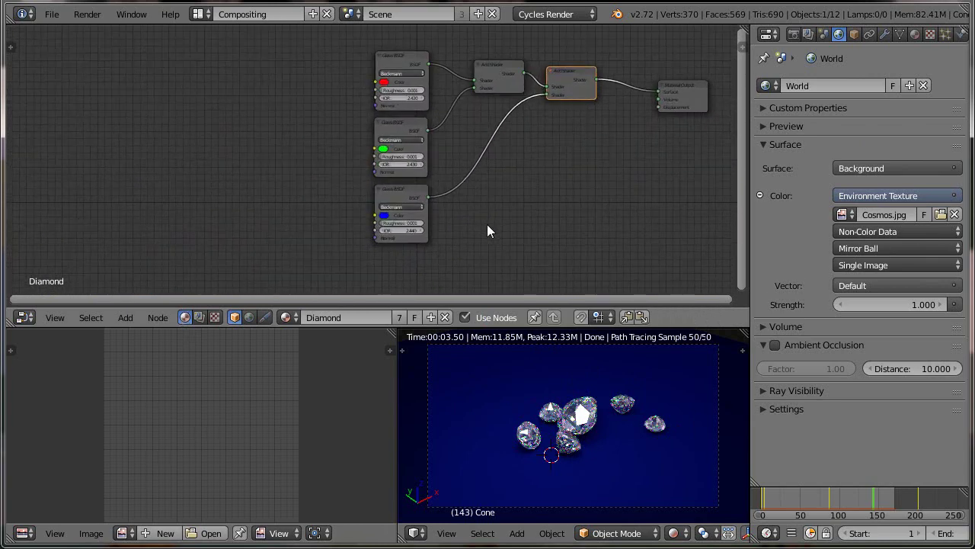
{"action": "scroll", "coordinate": [564, 213], "scroll_direction": "up", "scroll_amount": 1}
{"action": "scroll", "coordinate": [538, 233], "scroll_direction": "up", "scroll_amount": 1}
{"action": "middle_click_drag", "start_coordinate": [538, 233], "coordinate": [497, 226]}
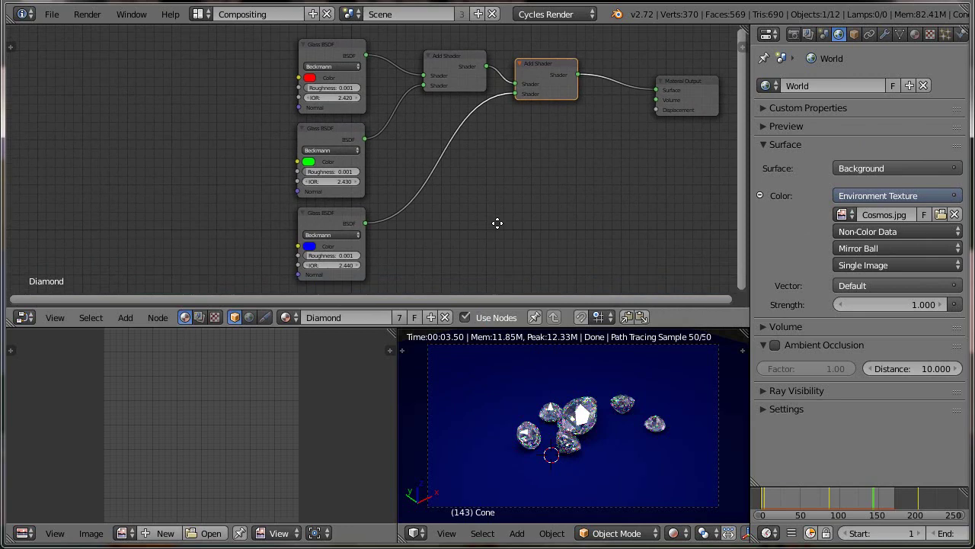
{"action": "scroll", "coordinate": [492, 219], "scroll_direction": "down", "scroll_amount": 1}
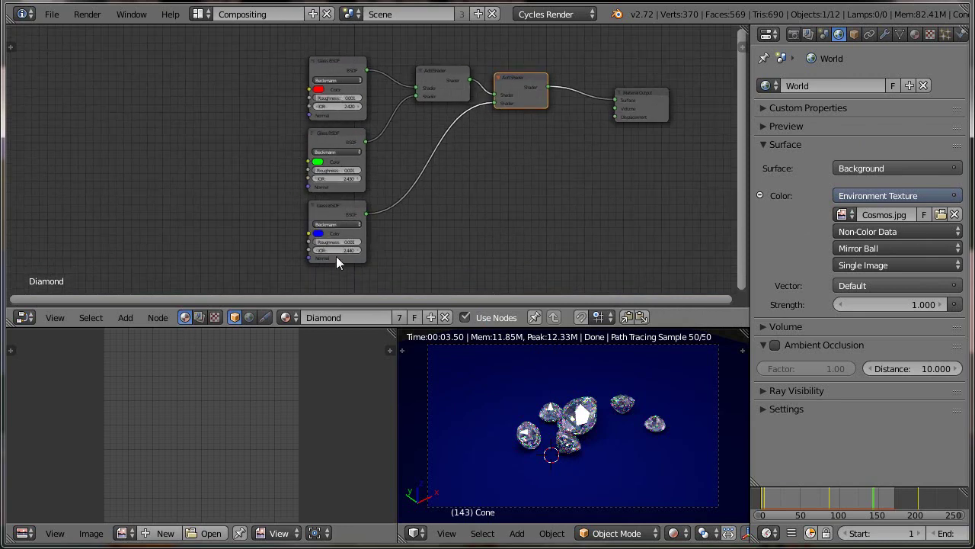
Step: Move both Add Shader nodes slightly up and bring the red Glass BSDF into view
{"action": "left_click_drag", "start_coordinate": [442, 72], "coordinate": [440, 55]}
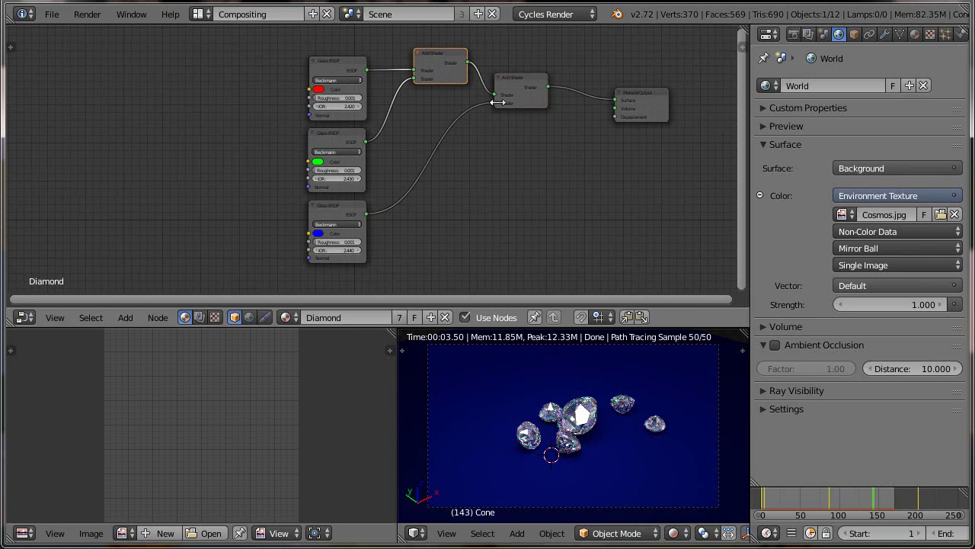
{"action": "left_click_drag", "start_coordinate": [516, 84], "coordinate": [522, 79]}
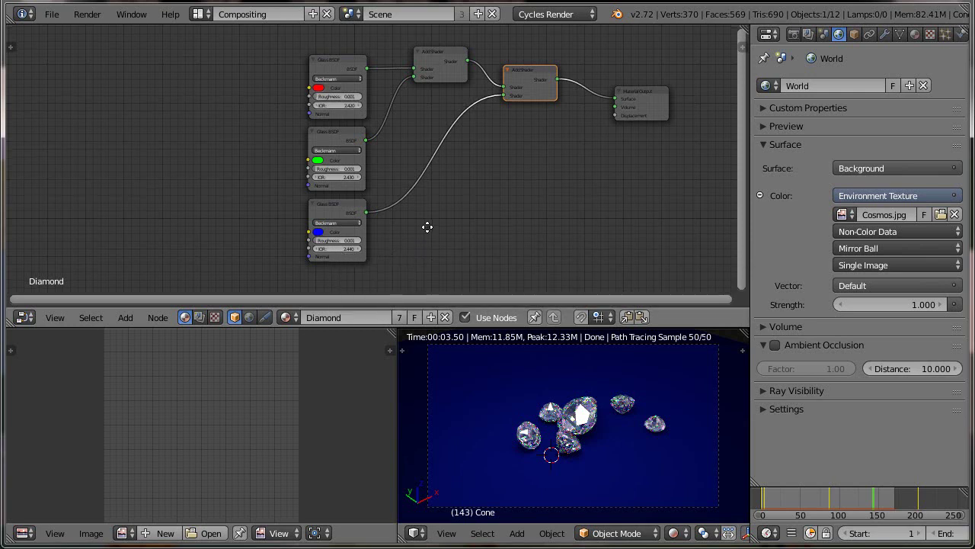
{"action": "scroll", "coordinate": [435, 224], "scroll_direction": "up", "scroll_amount": 3}
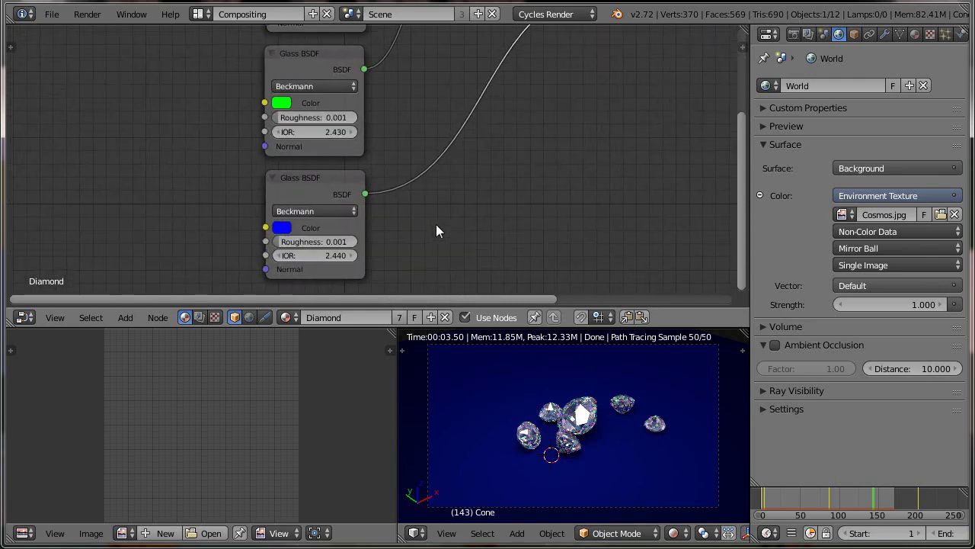
{"action": "scroll", "coordinate": [436, 224], "scroll_direction": "down", "scroll_amount": 2}
{"action": "middle_click_drag", "start_coordinate": [432, 218], "coordinate": [440, 245]}
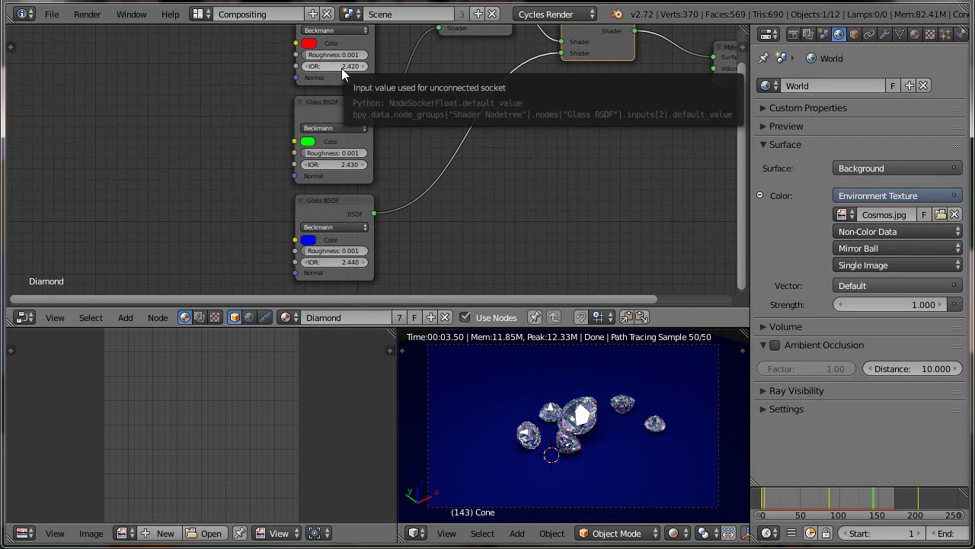
Step: Change the green Glass BSDF's IOR to 2.440
{"action": "left_click", "coordinate": [340, 167]}
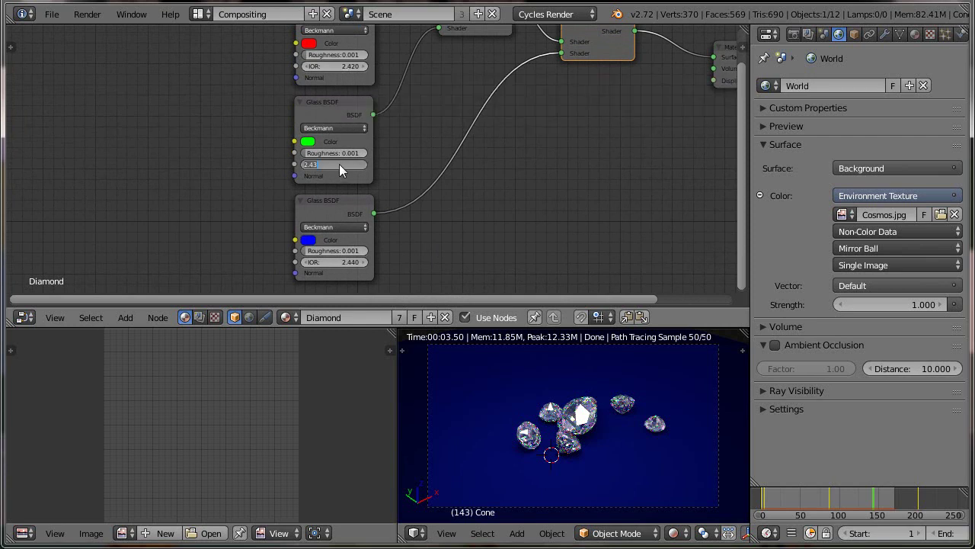
{"action": "type", "text": "2"}
{"action": "key", "text": "Return"}
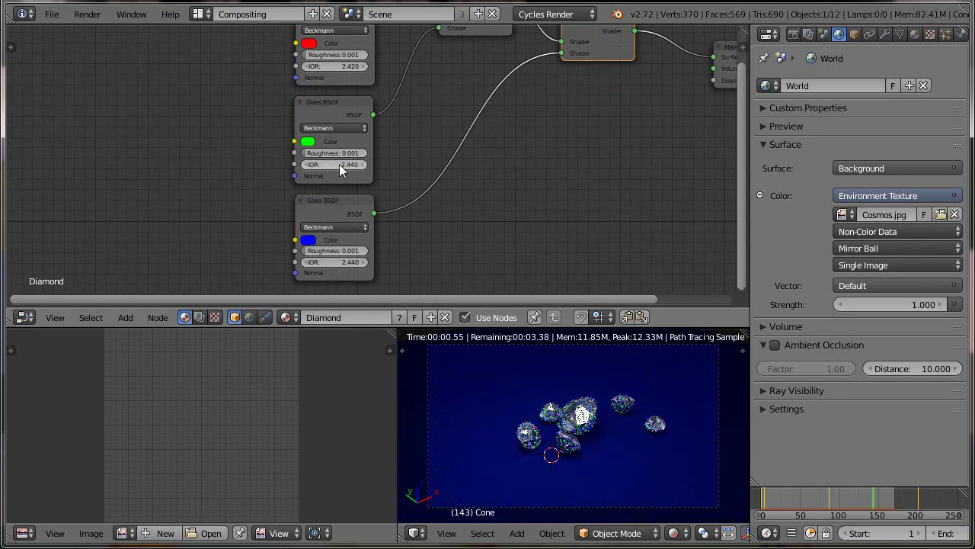
Step: Set the blue Glass BSDF's IOR to 2.460, correcting an initial 2.600 entry
{"action": "left_click", "coordinate": [341, 261]}
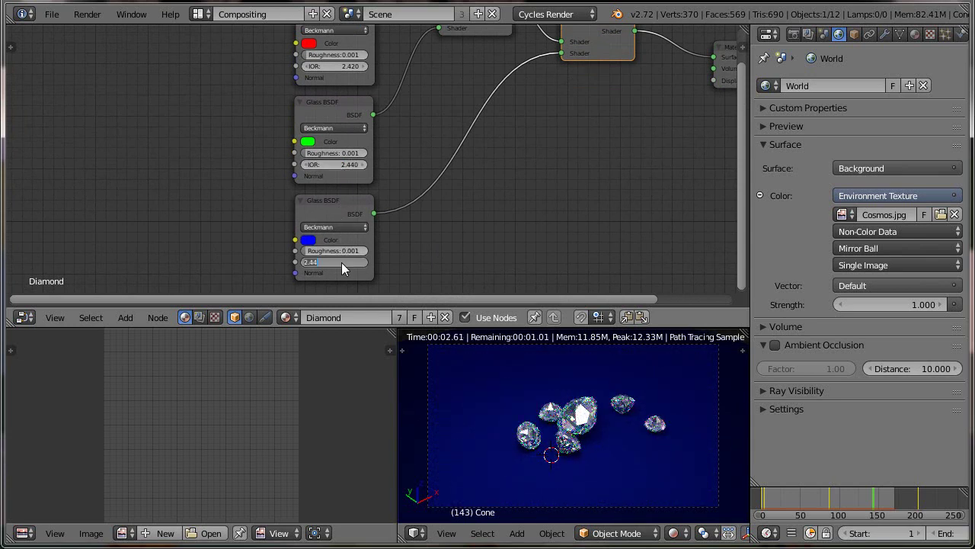
{"action": "type", "text": "2"}
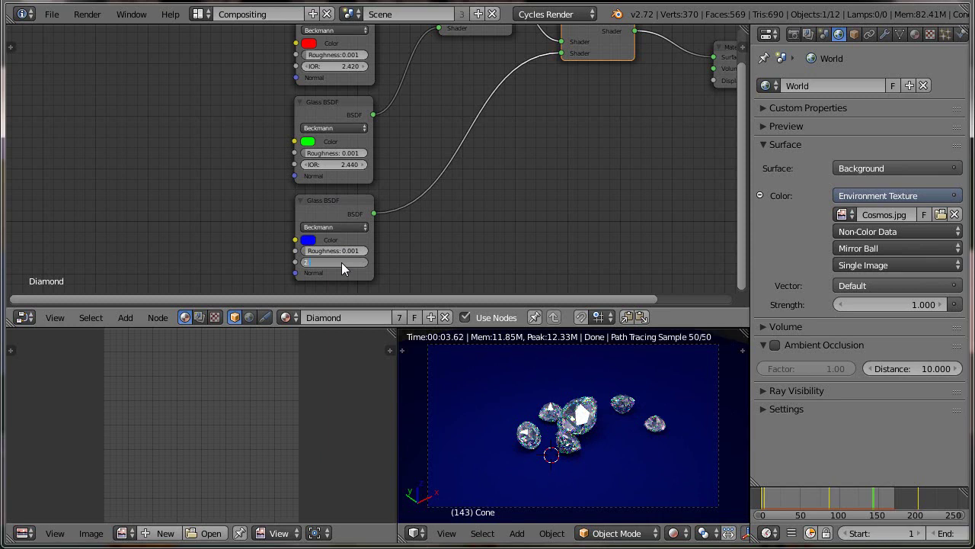
{"action": "key", "text": "Return"}
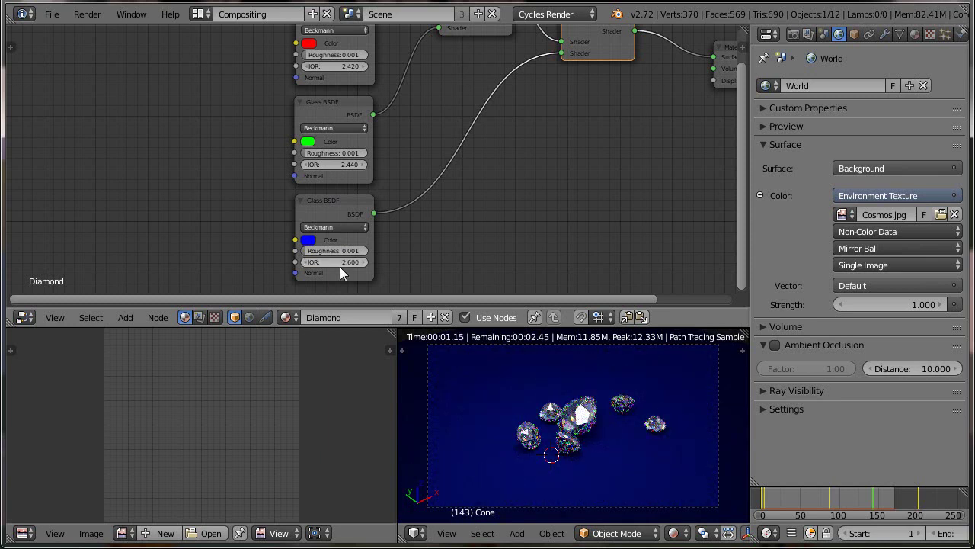
{"action": "left_click", "coordinate": [341, 262]}
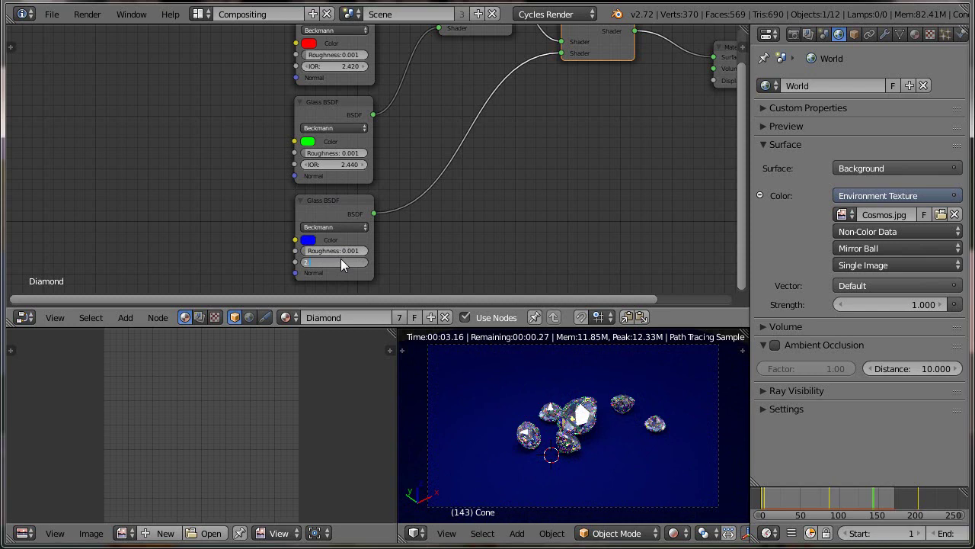
{"action": "type", "text": ".46"}
{"action": "key", "text": "Return"}
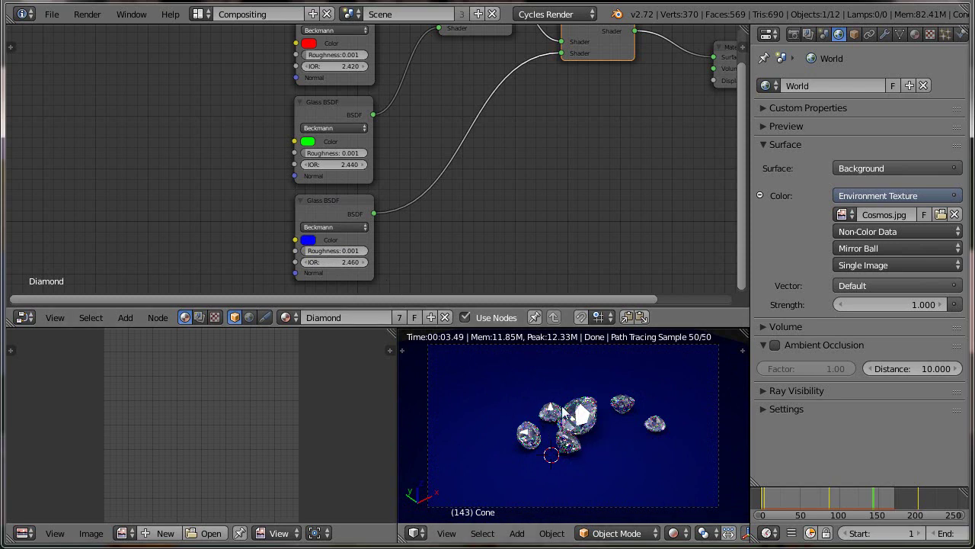
{"action": "scroll", "coordinate": [237, 214], "scroll_direction": "down", "scroll_amount": 2}
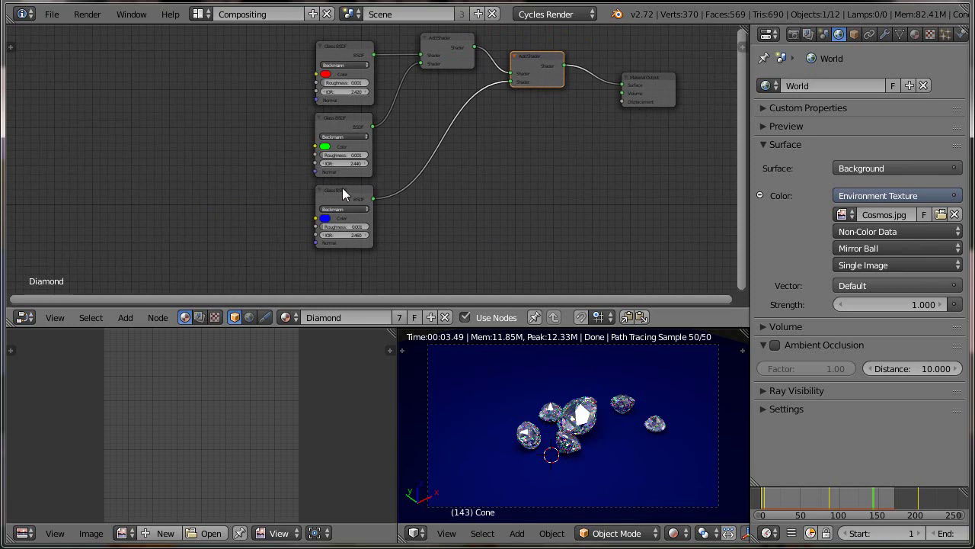
Step: Nudge the blue Glass BSDF node, then return to the zoomed-out Compositing node tree
{"action": "left_click_drag", "start_coordinate": [342, 189], "coordinate": [341, 189]}
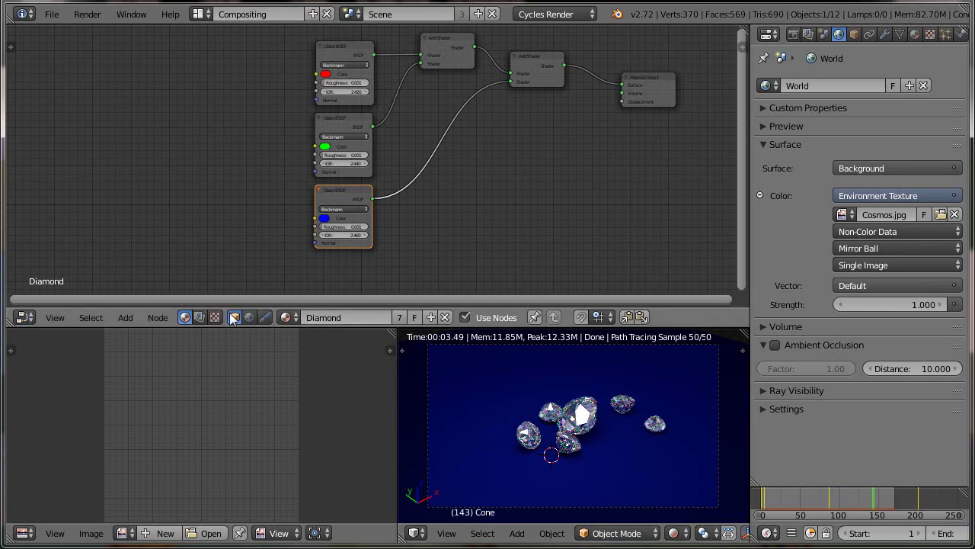
{"action": "left_click", "coordinate": [199, 318]}
{"action": "scroll", "coordinate": [341, 245], "scroll_direction": "down", "scroll_amount": 2}
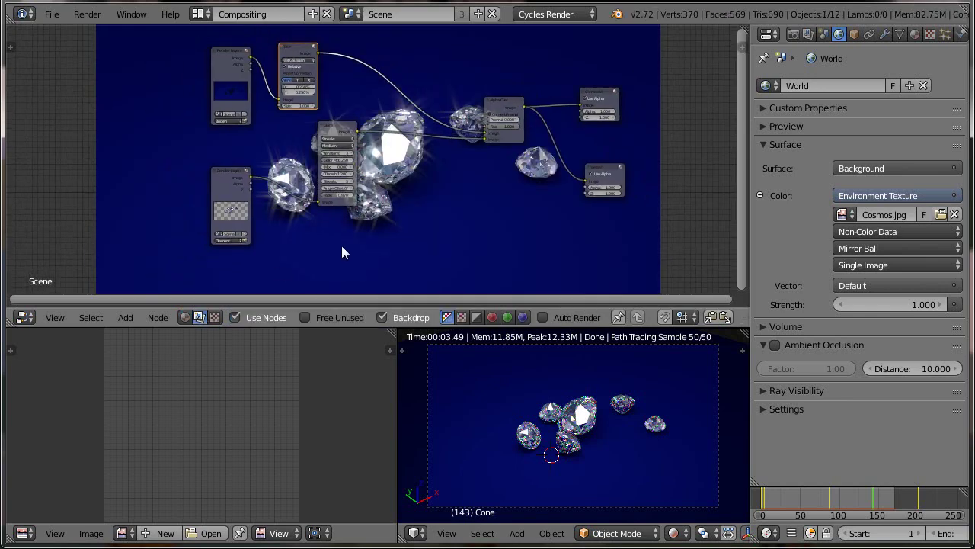
{"action": "scroll", "coordinate": [341, 245], "scroll_direction": "down", "scroll_amount": 2}
{"action": "scroll", "coordinate": [370, 237], "scroll_direction": "down", "scroll_amount": 1}
{"action": "middle_click_drag", "start_coordinate": [509, 221], "coordinate": [338, 170]}
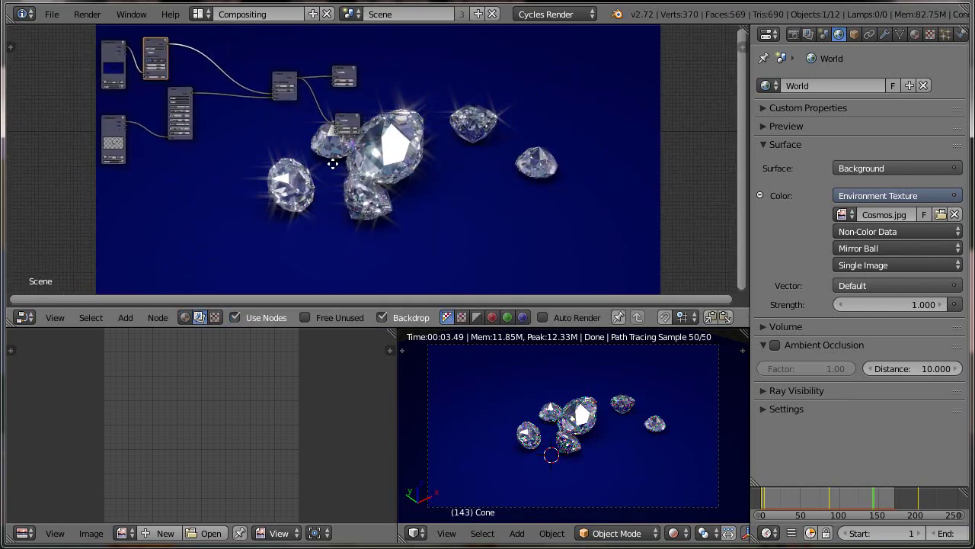